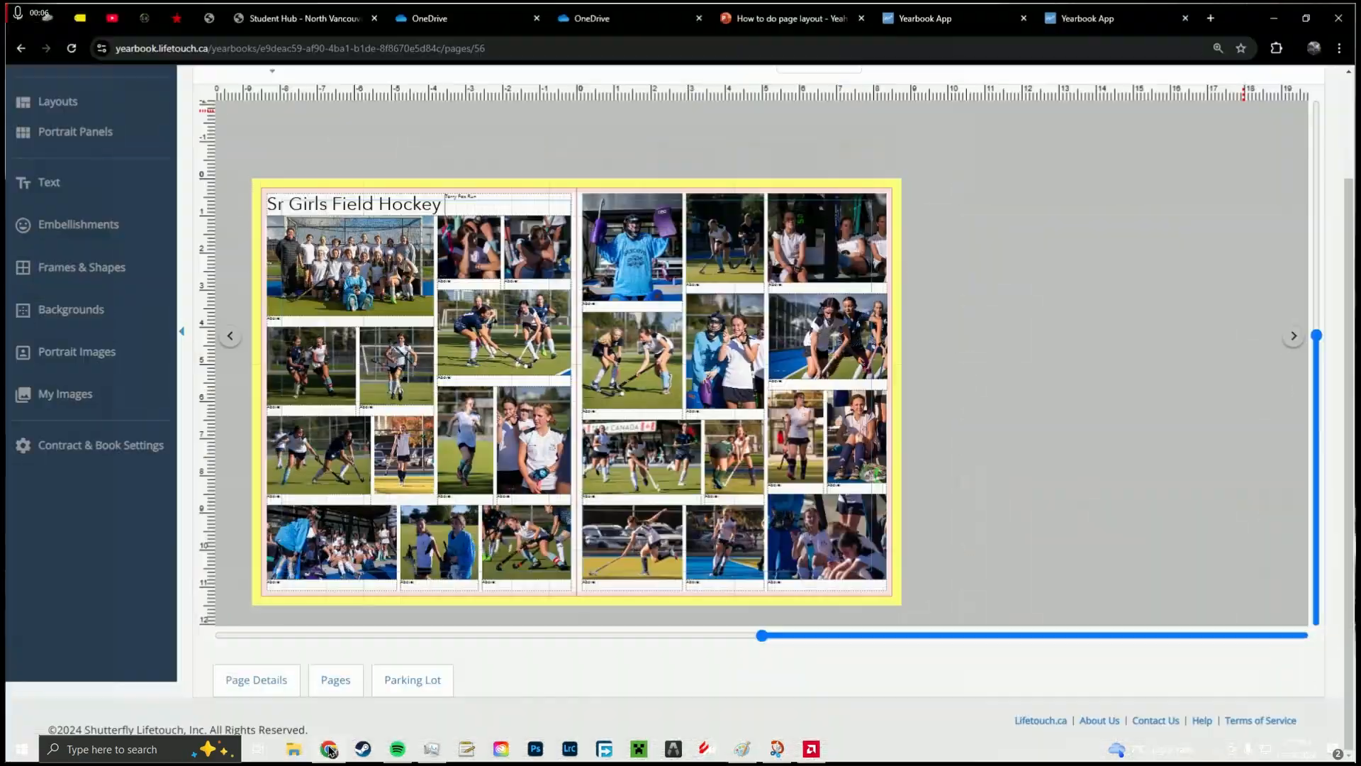
Step: Minimize the yearbook editor to reveal the annotated field hockey spread screenshot
left_click(1278, 20)
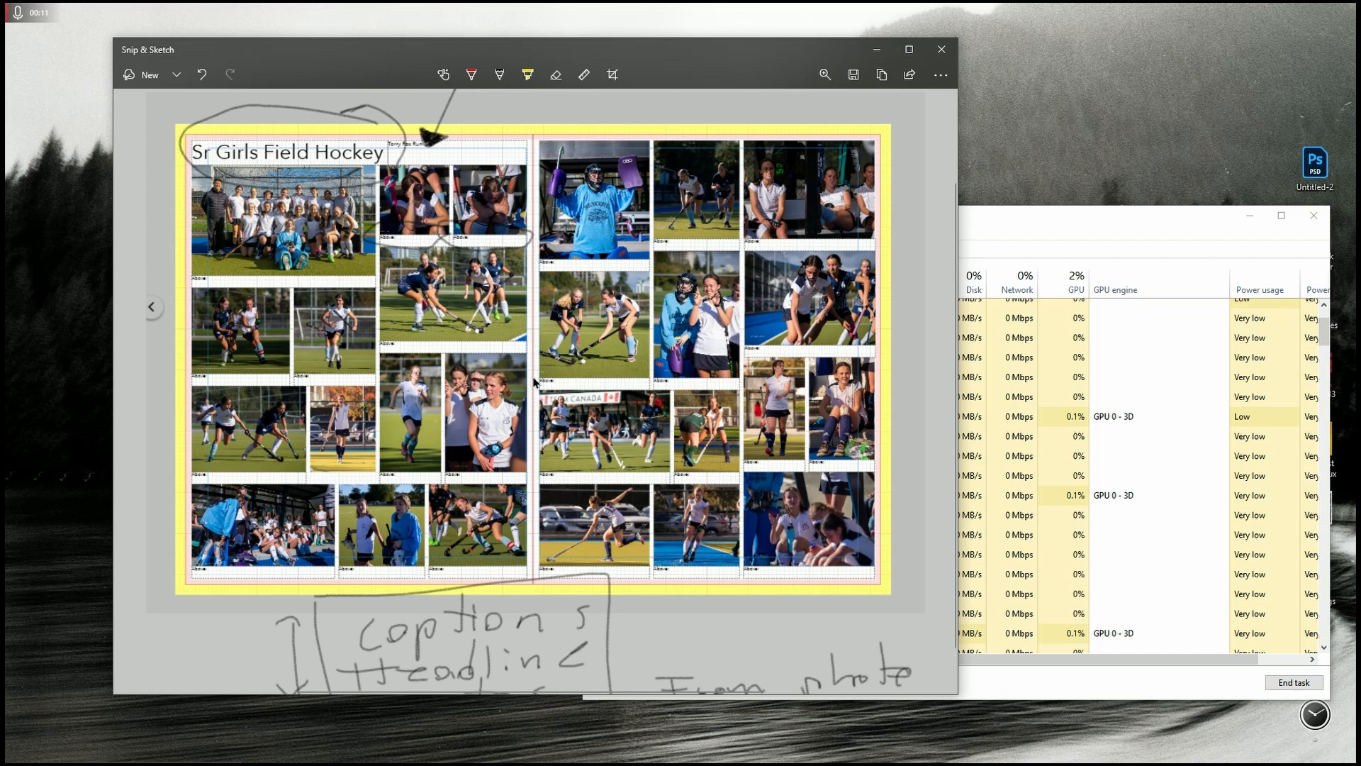
Step: Review the spread's handwritten notes and maximize the Snip & Sketch window
scroll(389, 541, "down", 5)
scroll(410, 525, "up", 5)
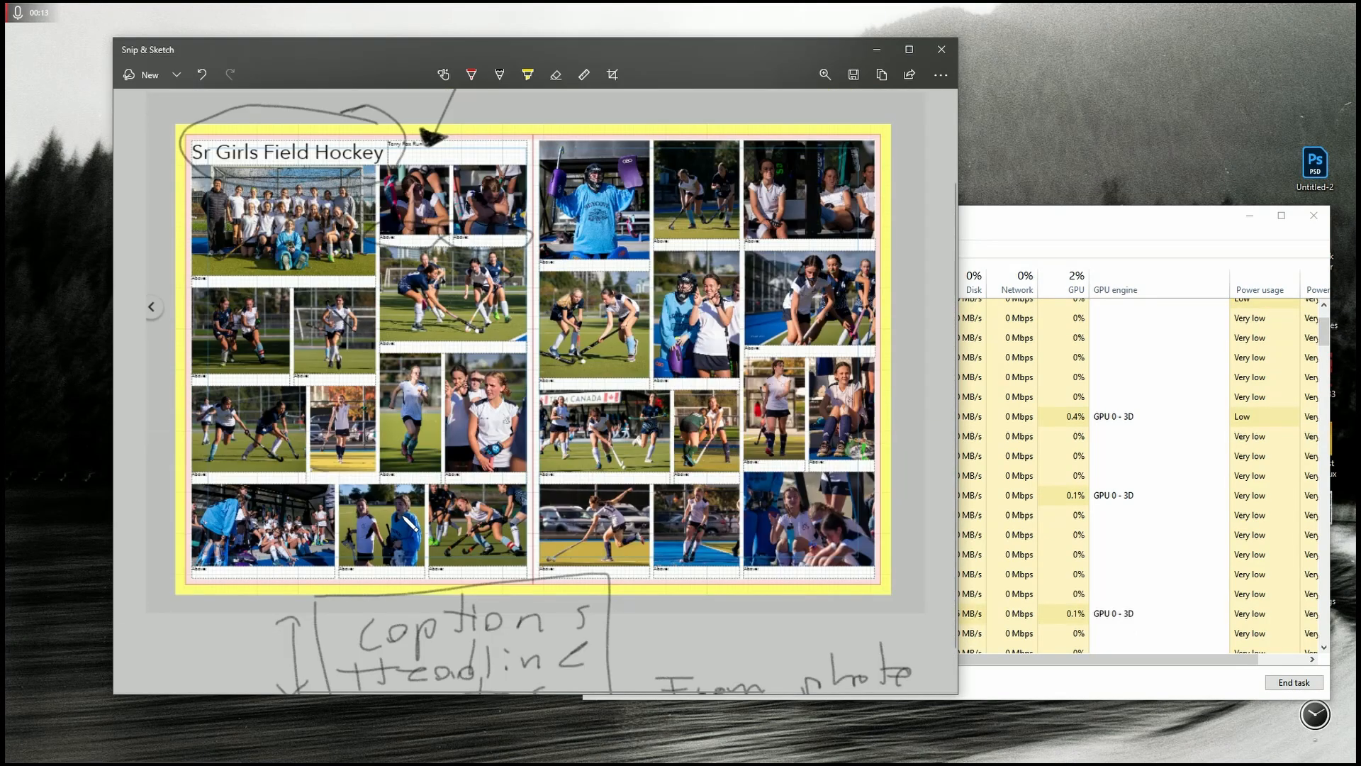
scroll(404, 522, "up", 2)
scroll(509, 549, "down", 2)
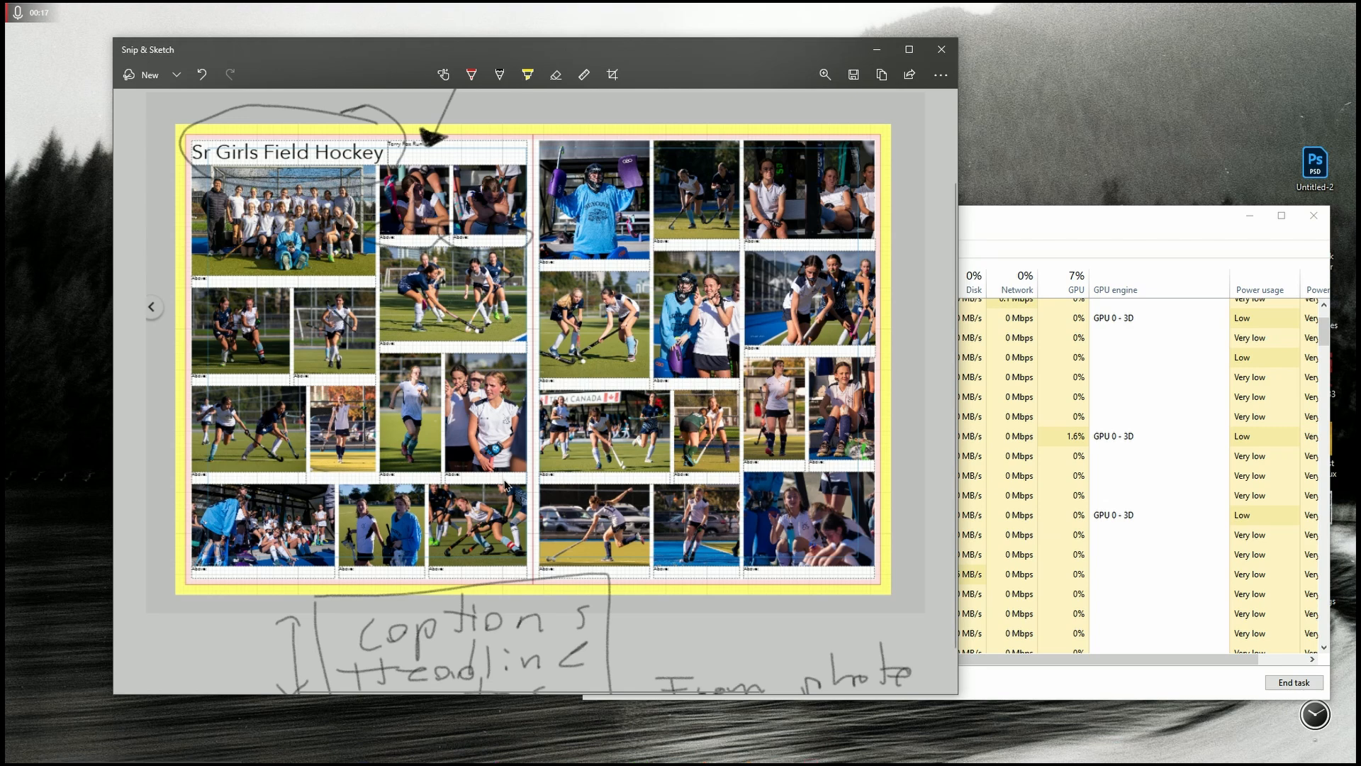
left_click(913, 49)
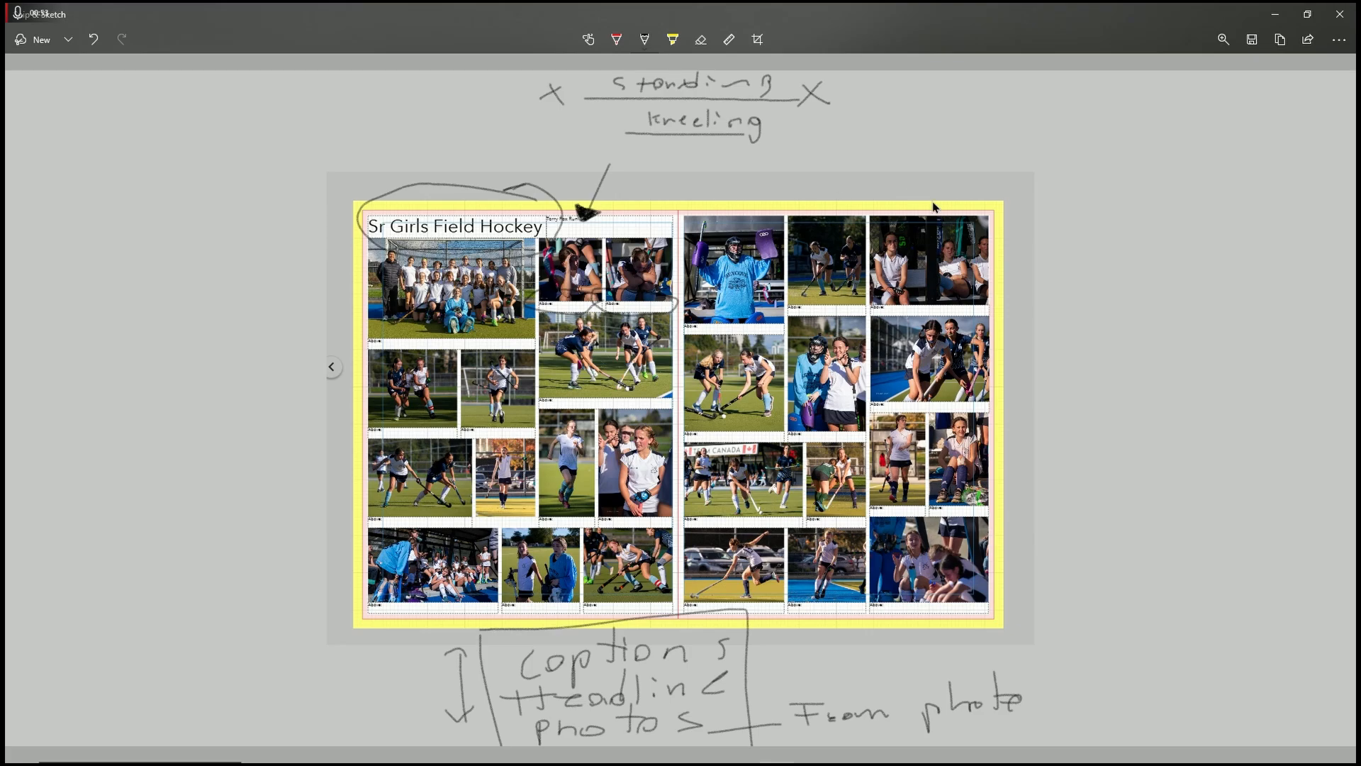
Step: Zoom the spread screenshot to maximum, then back out to about 240%
left_click(1223, 39)
left_click_drag(1139, 76, 1310, 79)
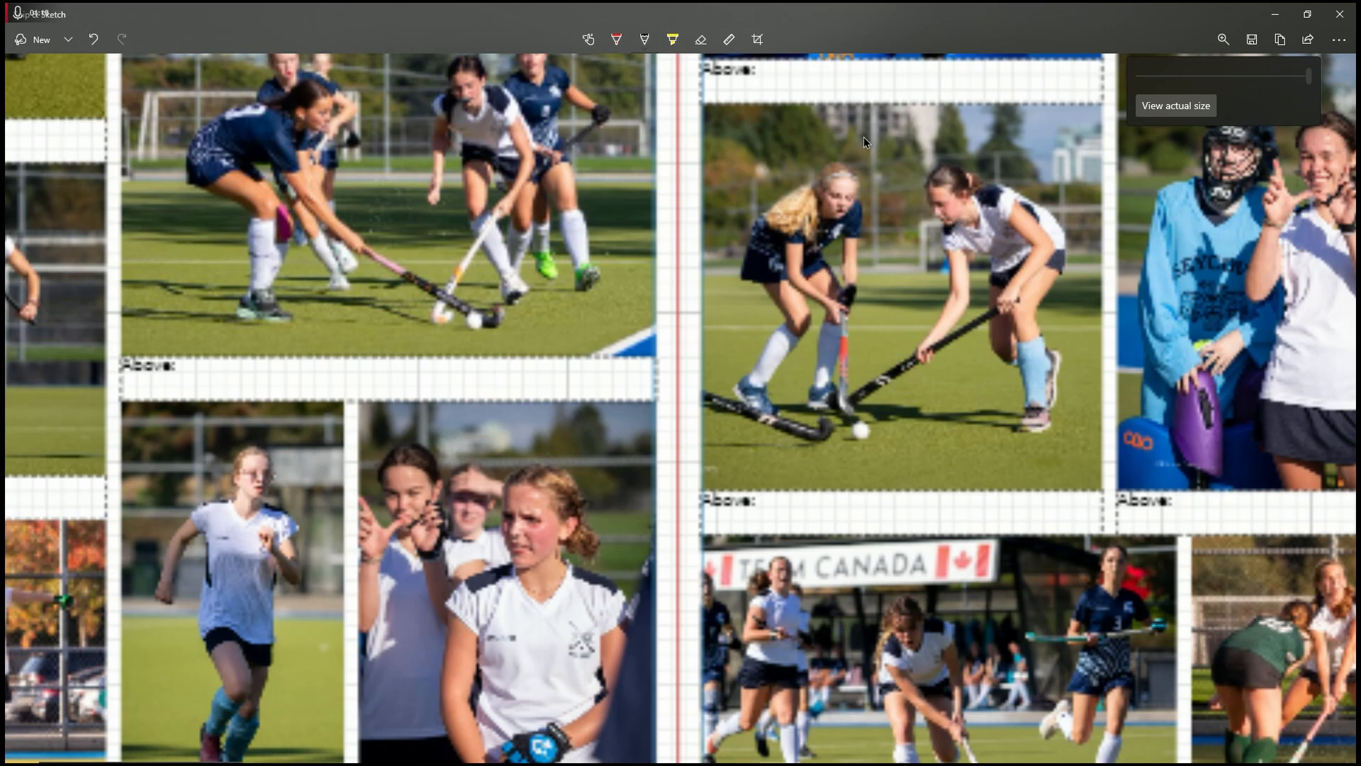
left_click_drag(1308, 76, 1166, 85)
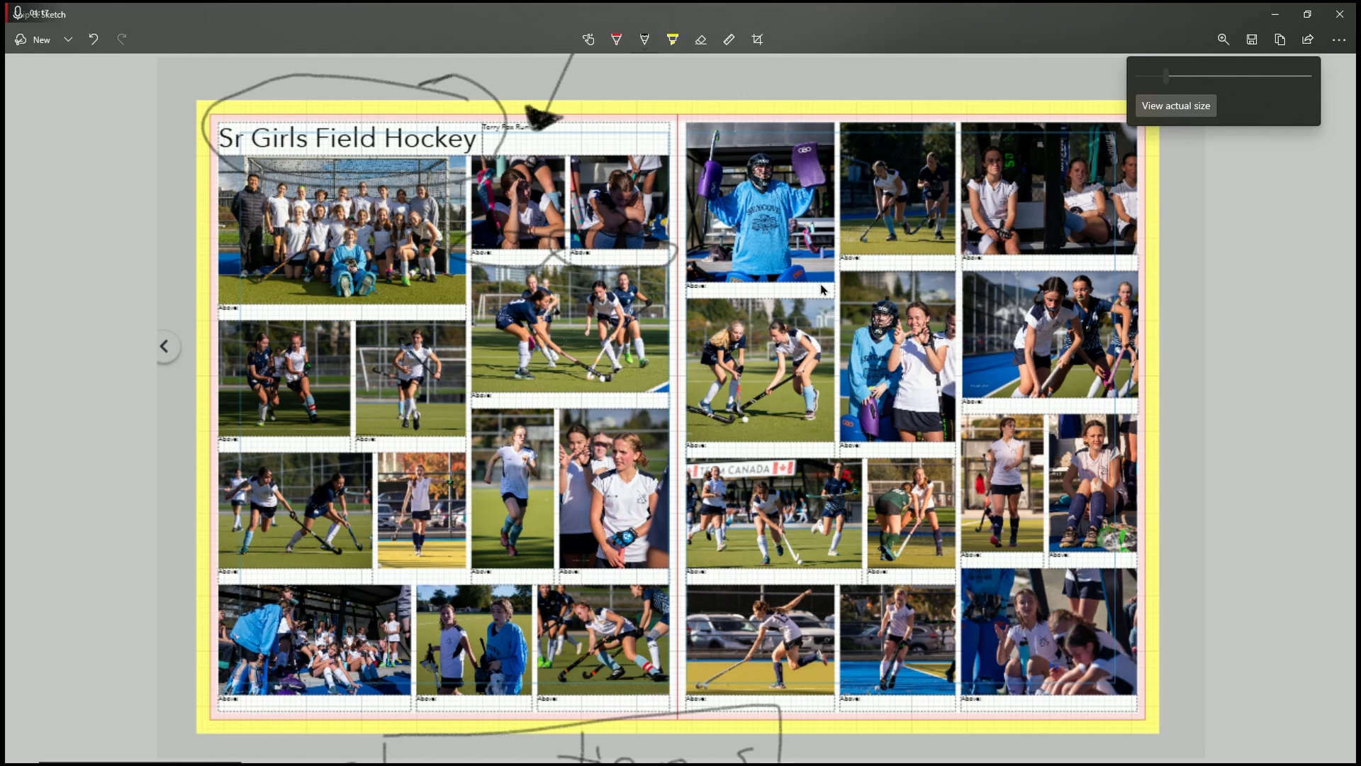
Step: Dismiss the zoom controls and look over the enlarged spread and its 'standing'/'kneeling' note
left_click(163, 312)
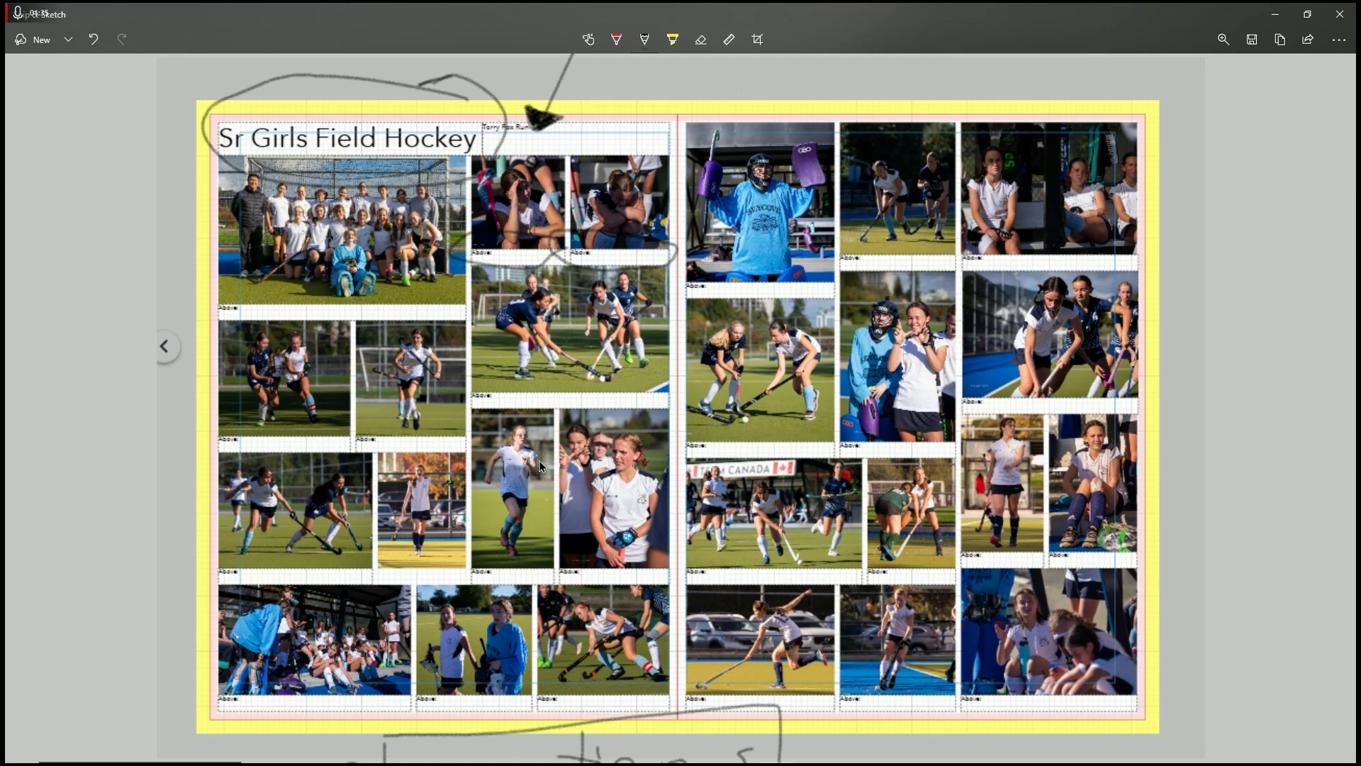
scroll(538, 461, "down", 3)
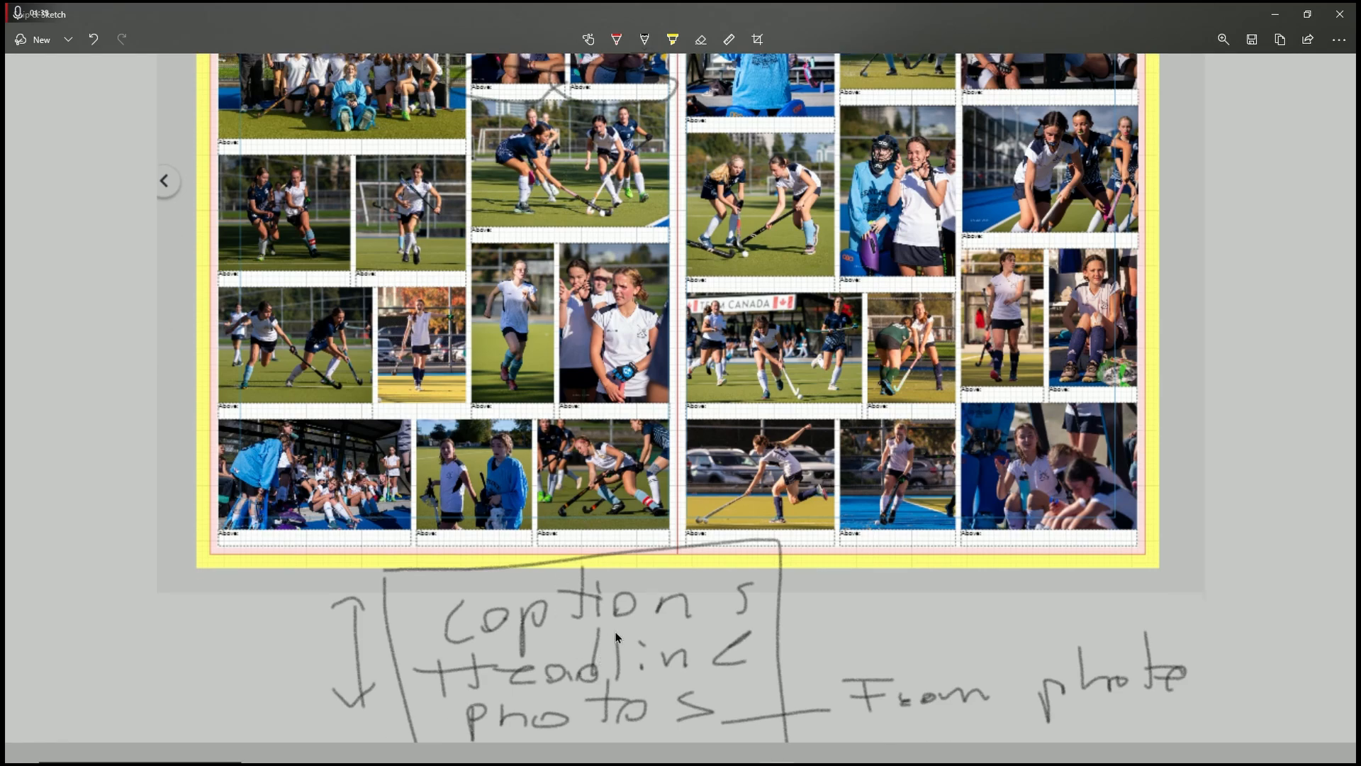
scroll(615, 637, "up", 5)
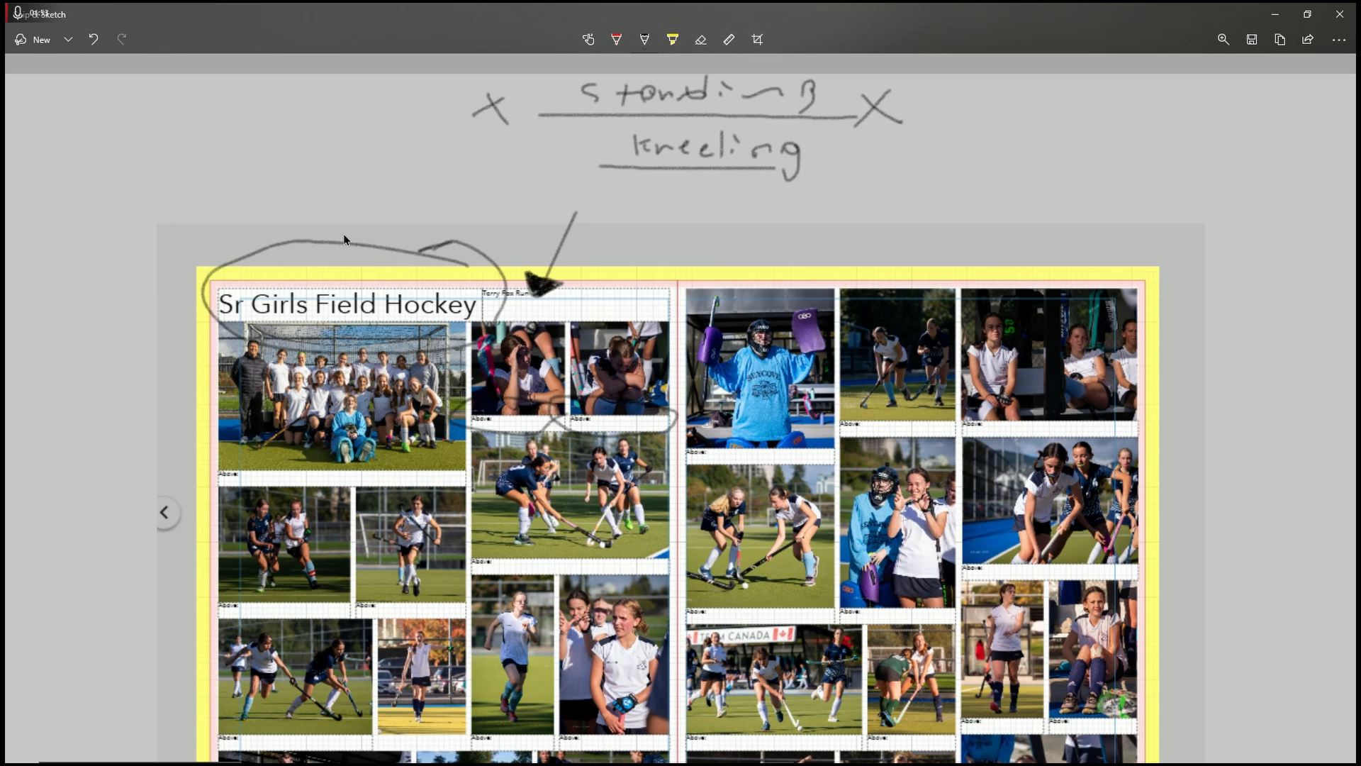
Step: Draw an ink arrow at the Sr Girls Field Hockey header and underline its title
mouse_move(243, 163)
left_mouse_down()
mouse_move(300, 266)
mouse_move(303, 238)
left_mouse_up()
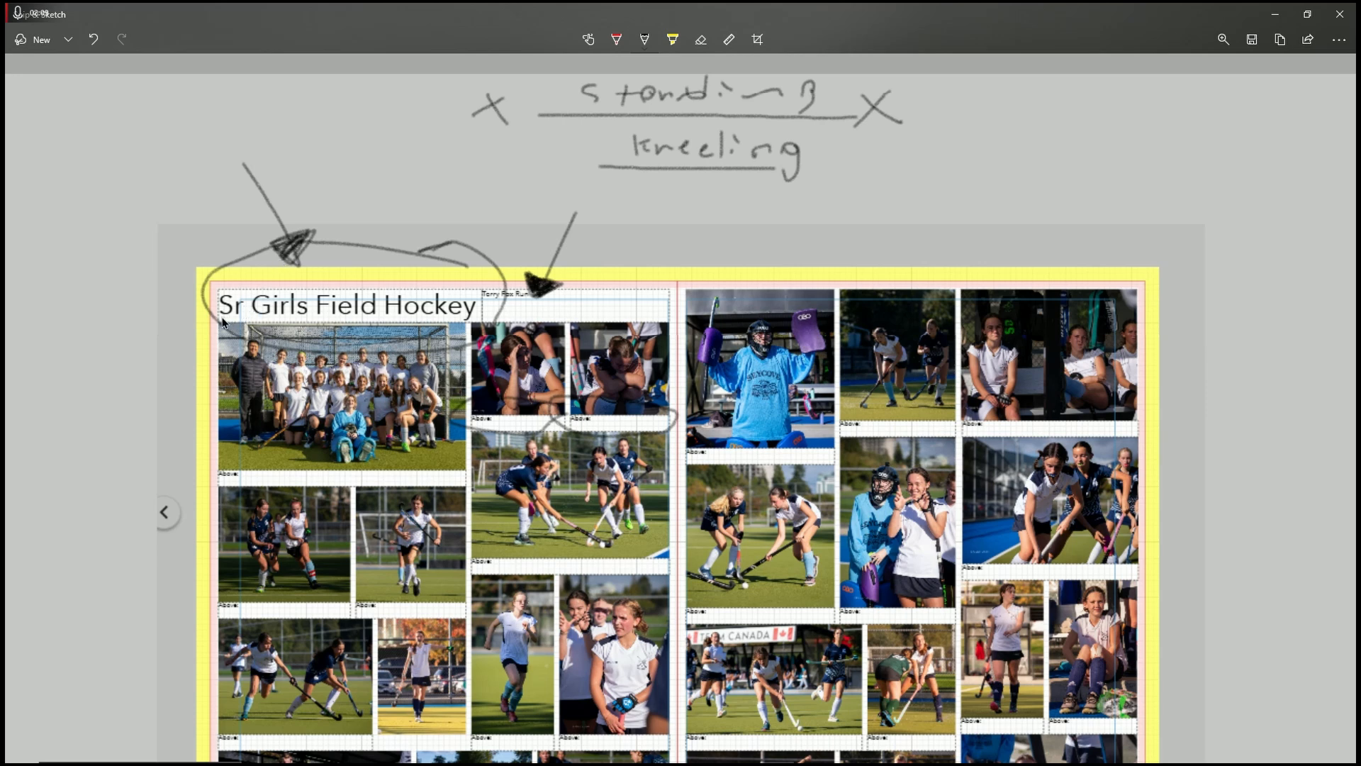
left_click_drag(222, 317, 245, 318)
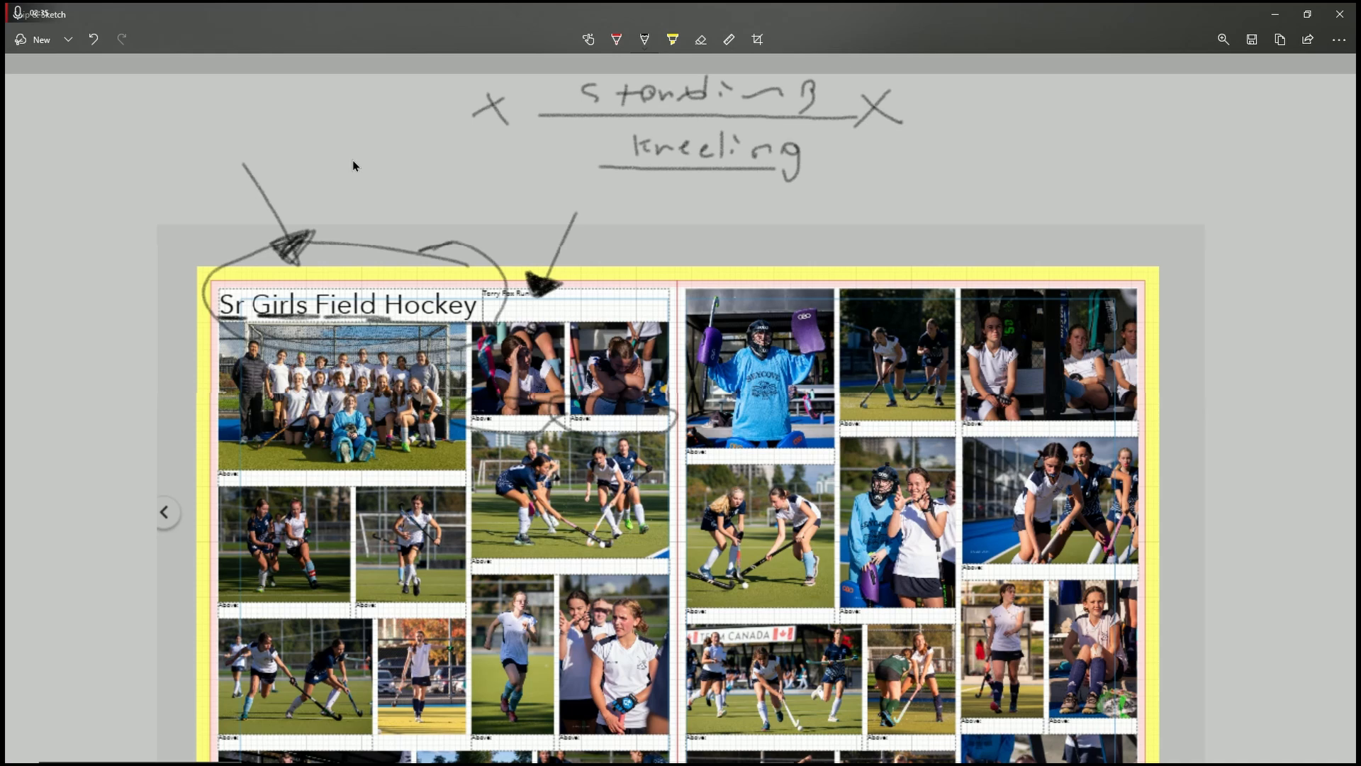
scroll(446, 141, "down", 5)
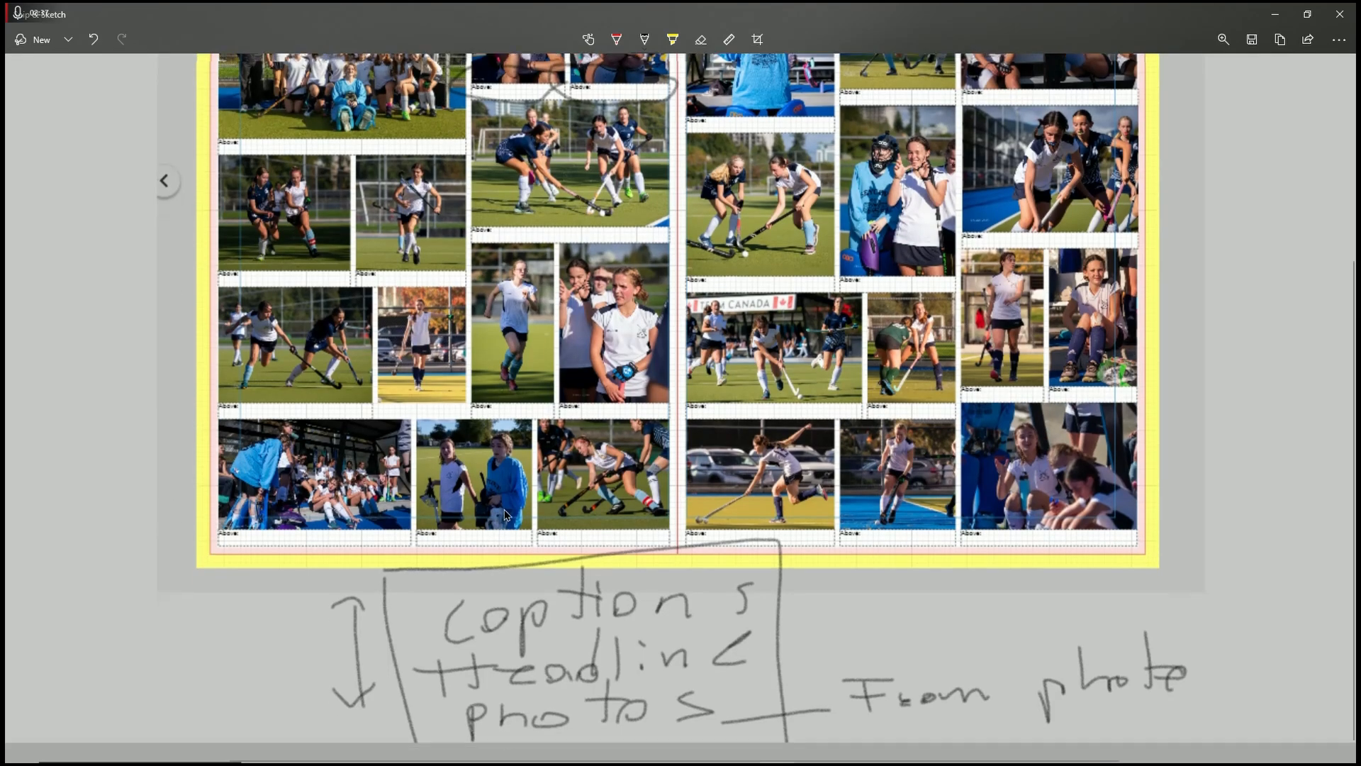
scroll(504, 715, "up", 3)
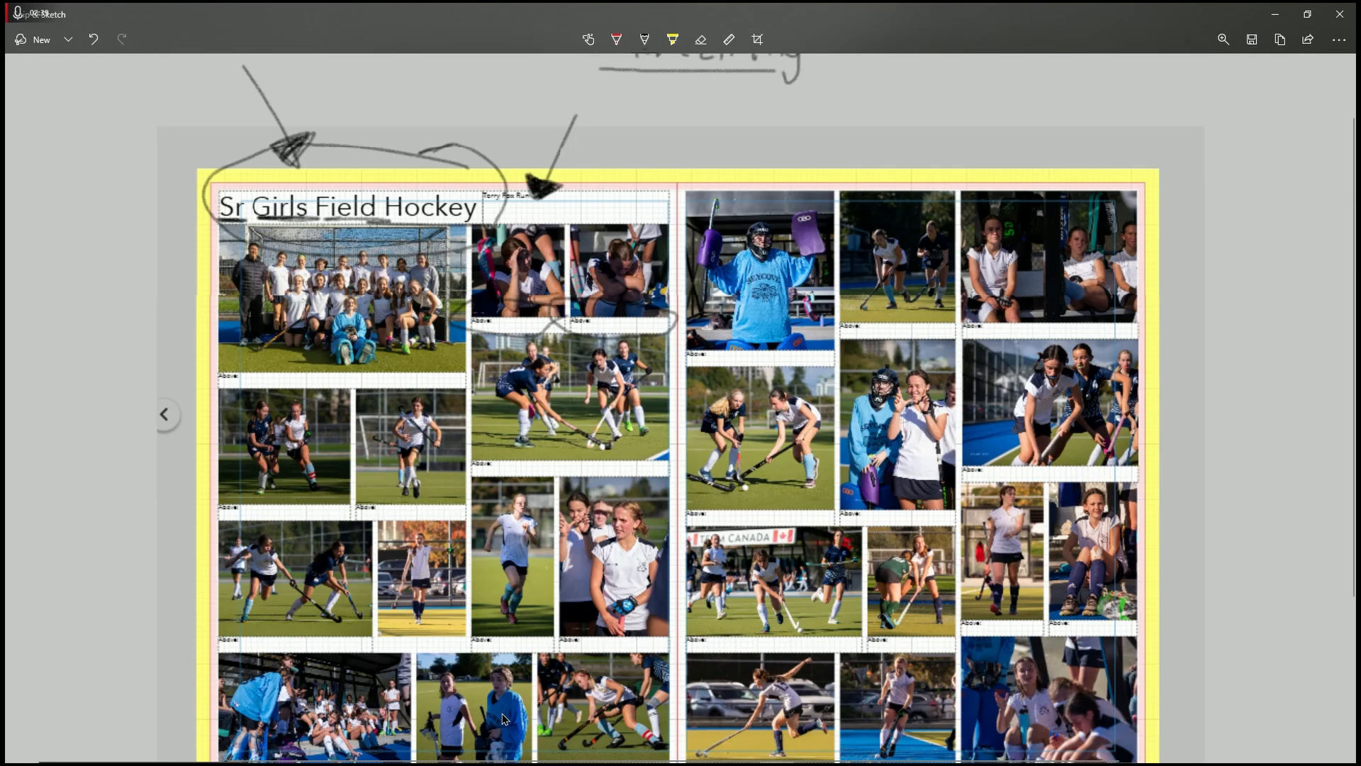
scroll(504, 717, "down", 1)
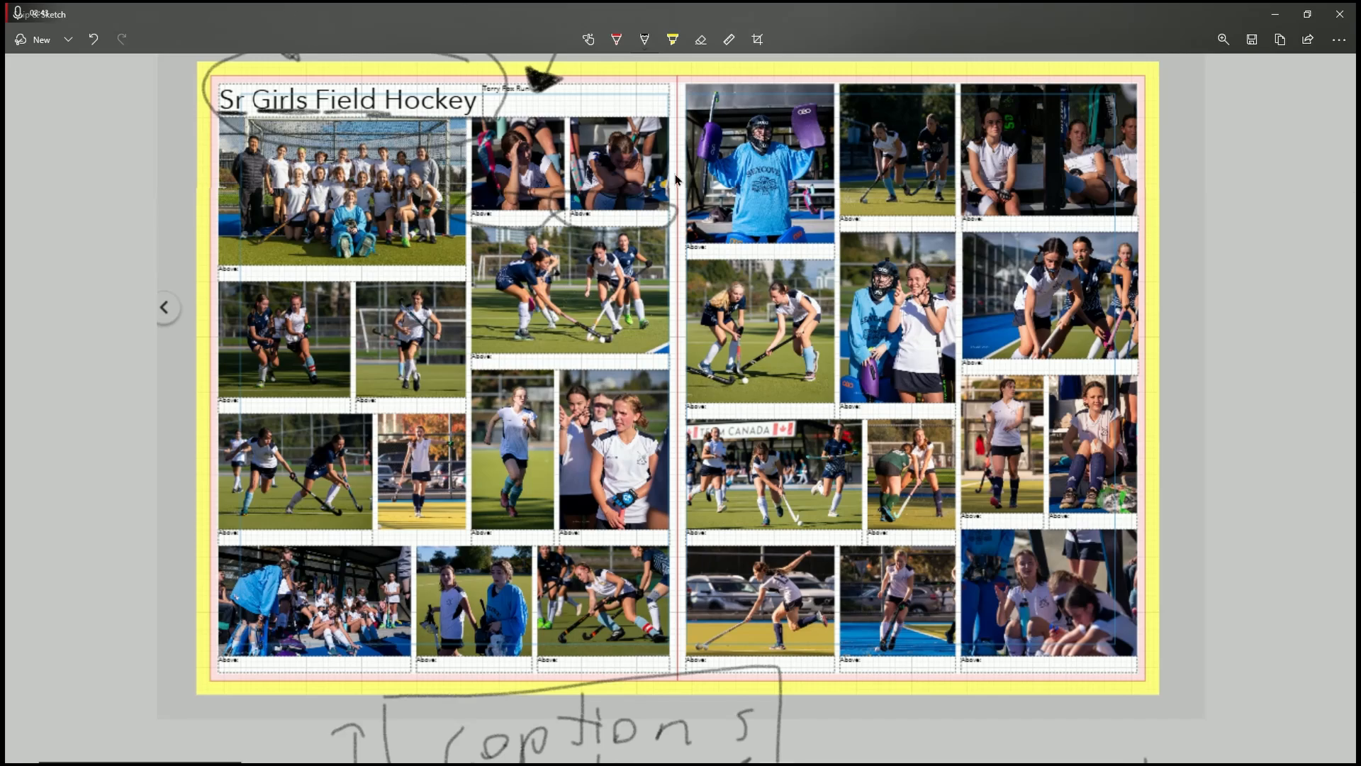
scroll(638, 667, "down", 2)
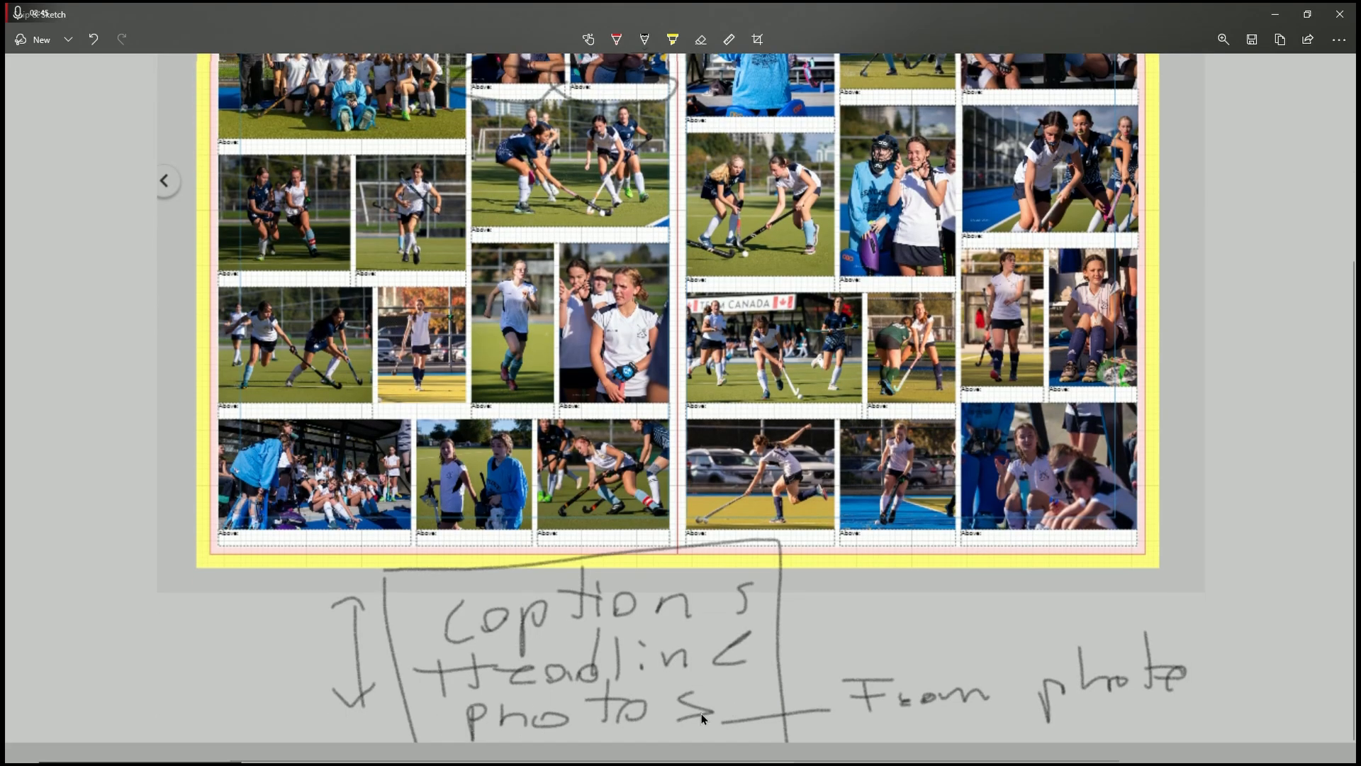
scroll(633, 726, "up", 2)
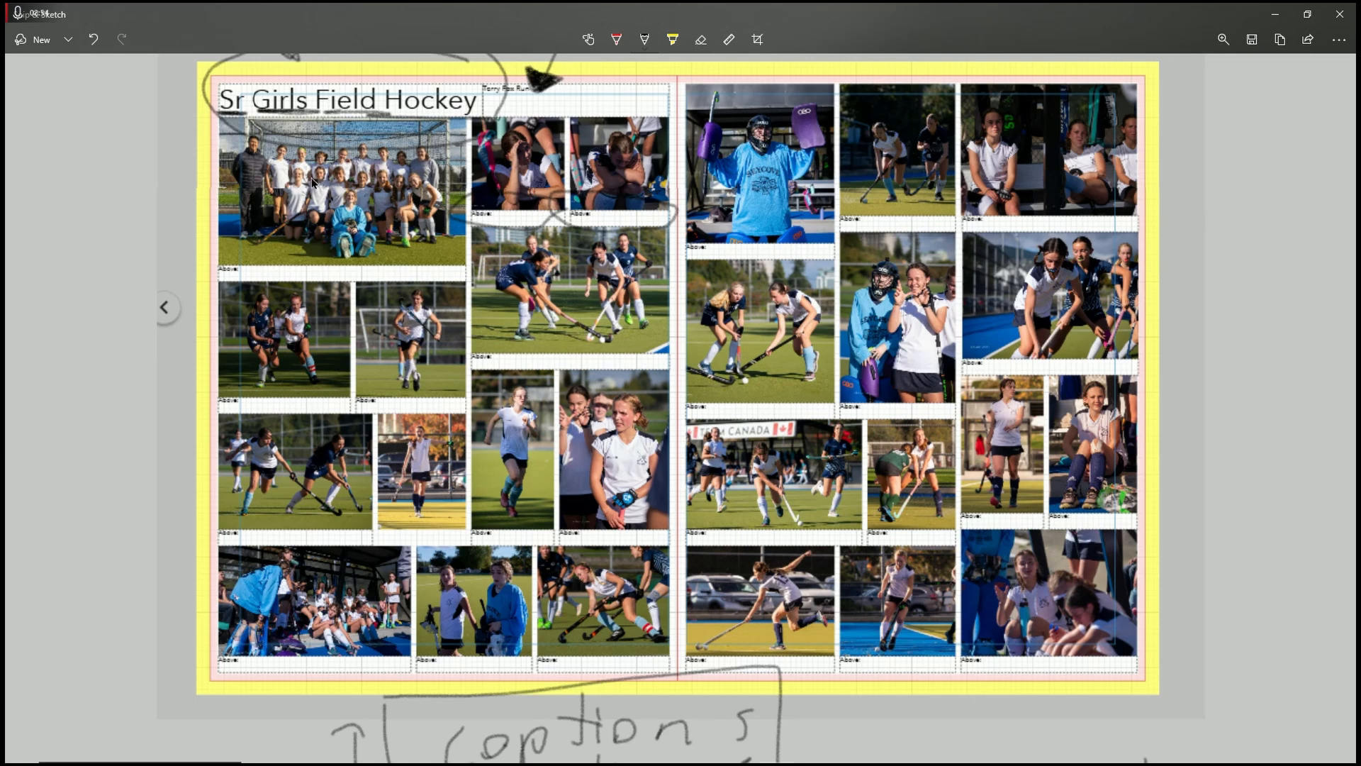
scroll(282, 260, "down", 3)
scroll(280, 257, "up", 7)
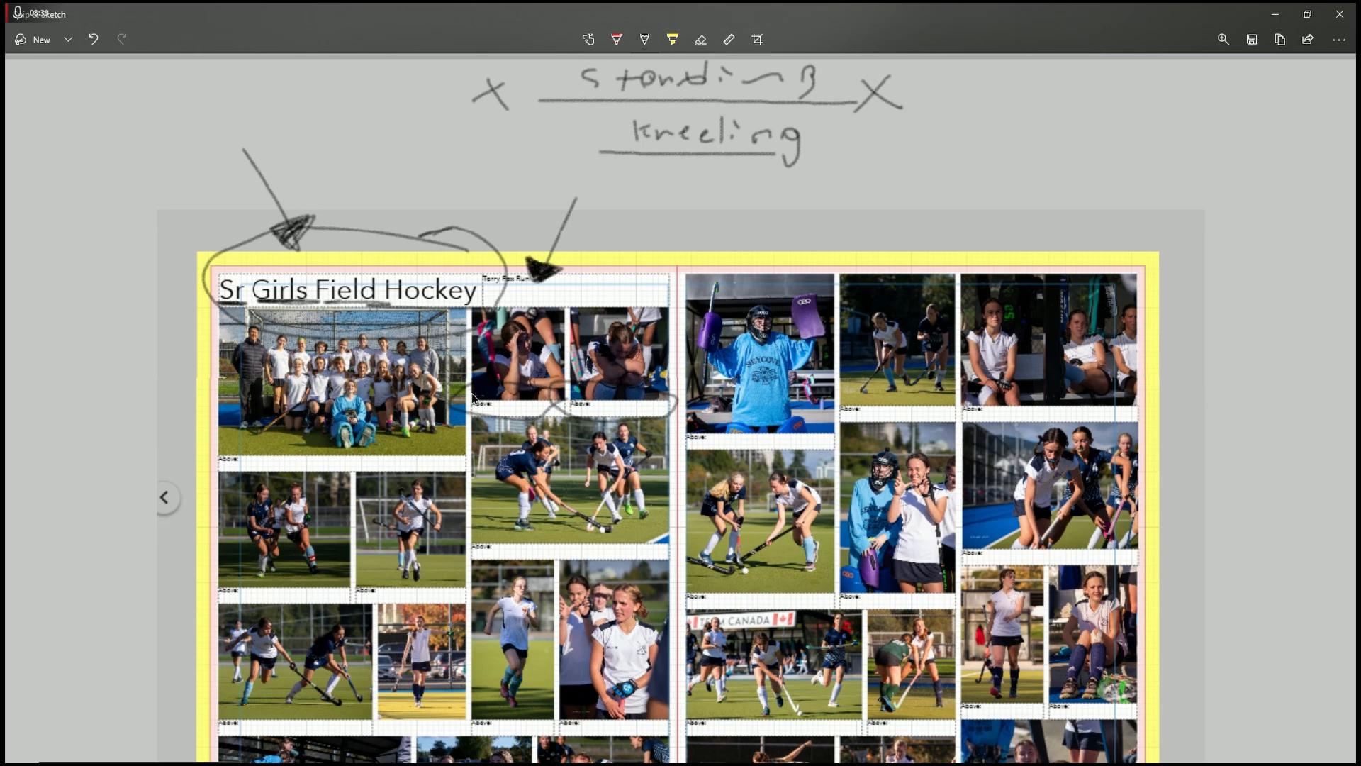
scroll(492, 347, "up", 1)
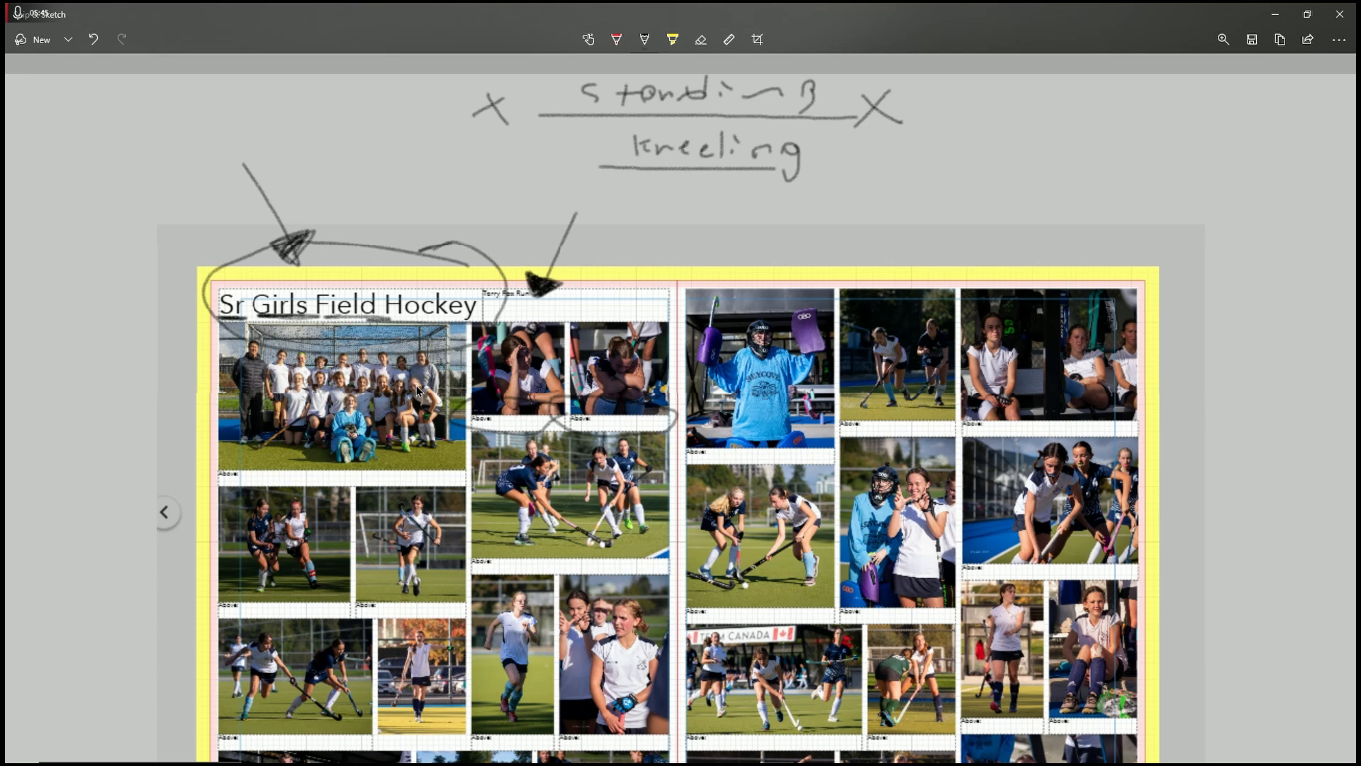
Step: Look over spread 2-3, then head for Book Builder's Ladder Diagram
scroll(621, 264, "down", 5)
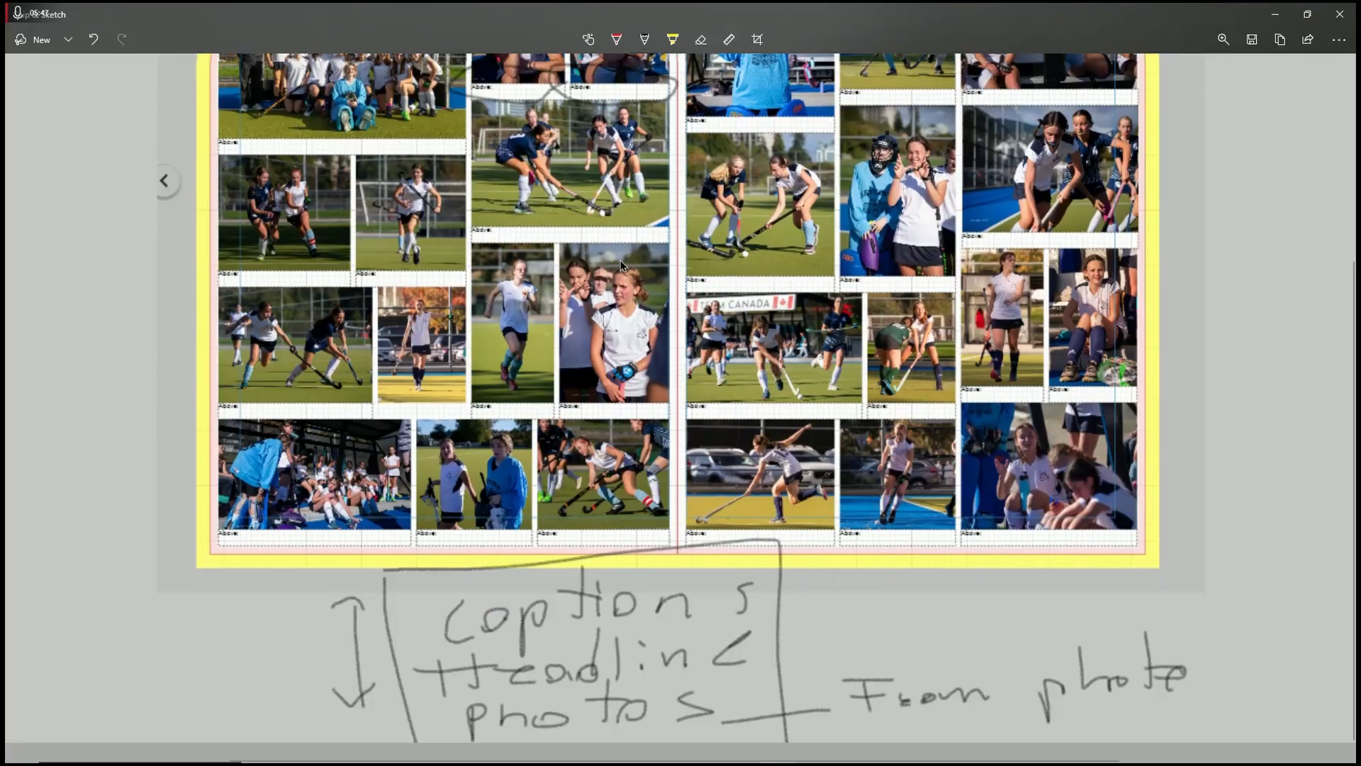
scroll(621, 263, "up", 4)
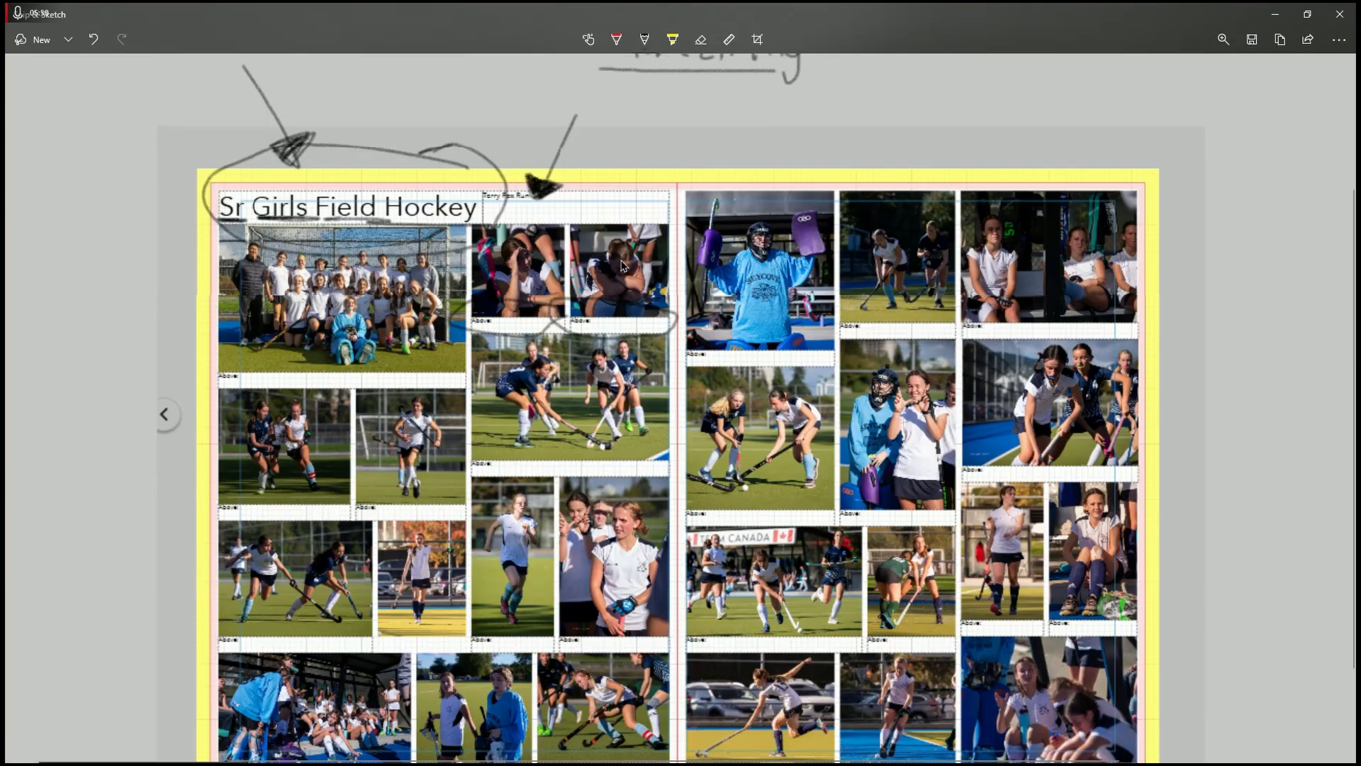
scroll(621, 263, "up", 2)
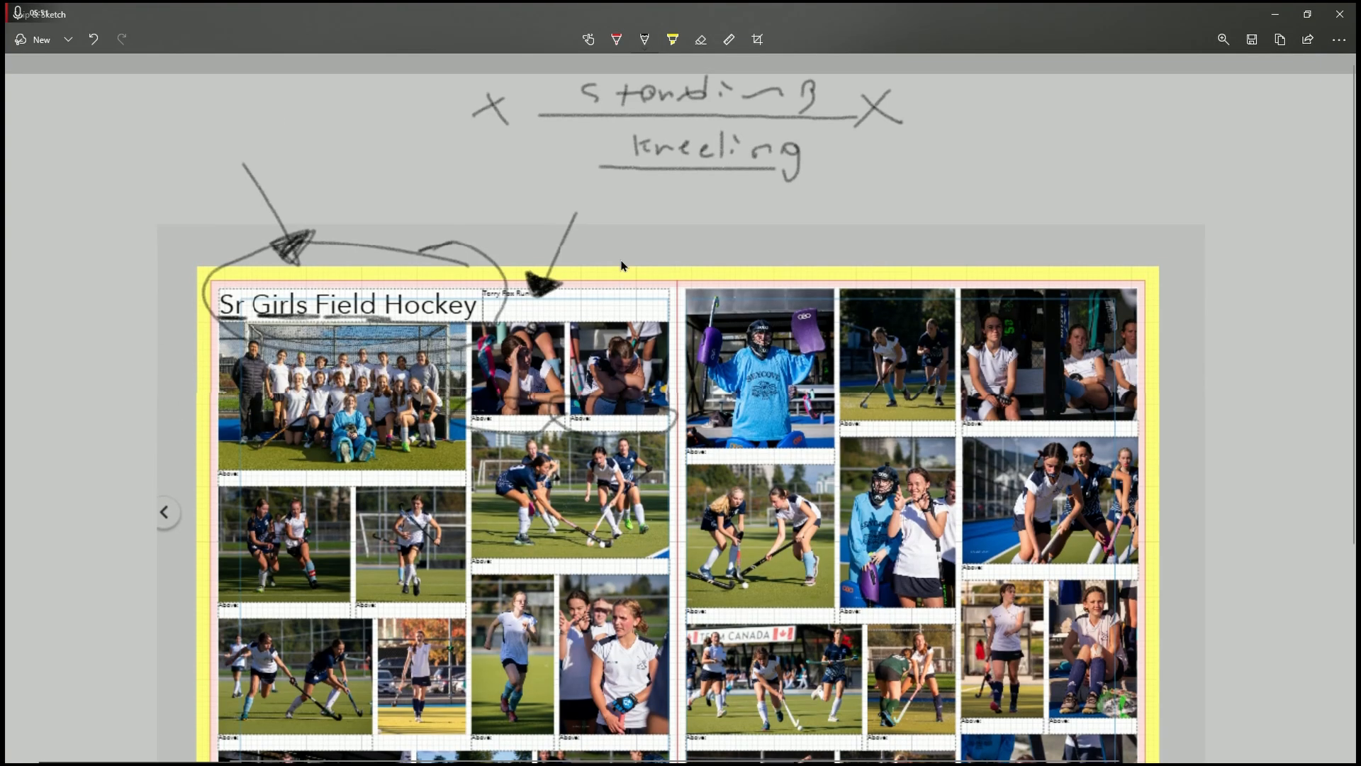
scroll(621, 264, "down", 3)
scroll(621, 264, "up", 1)
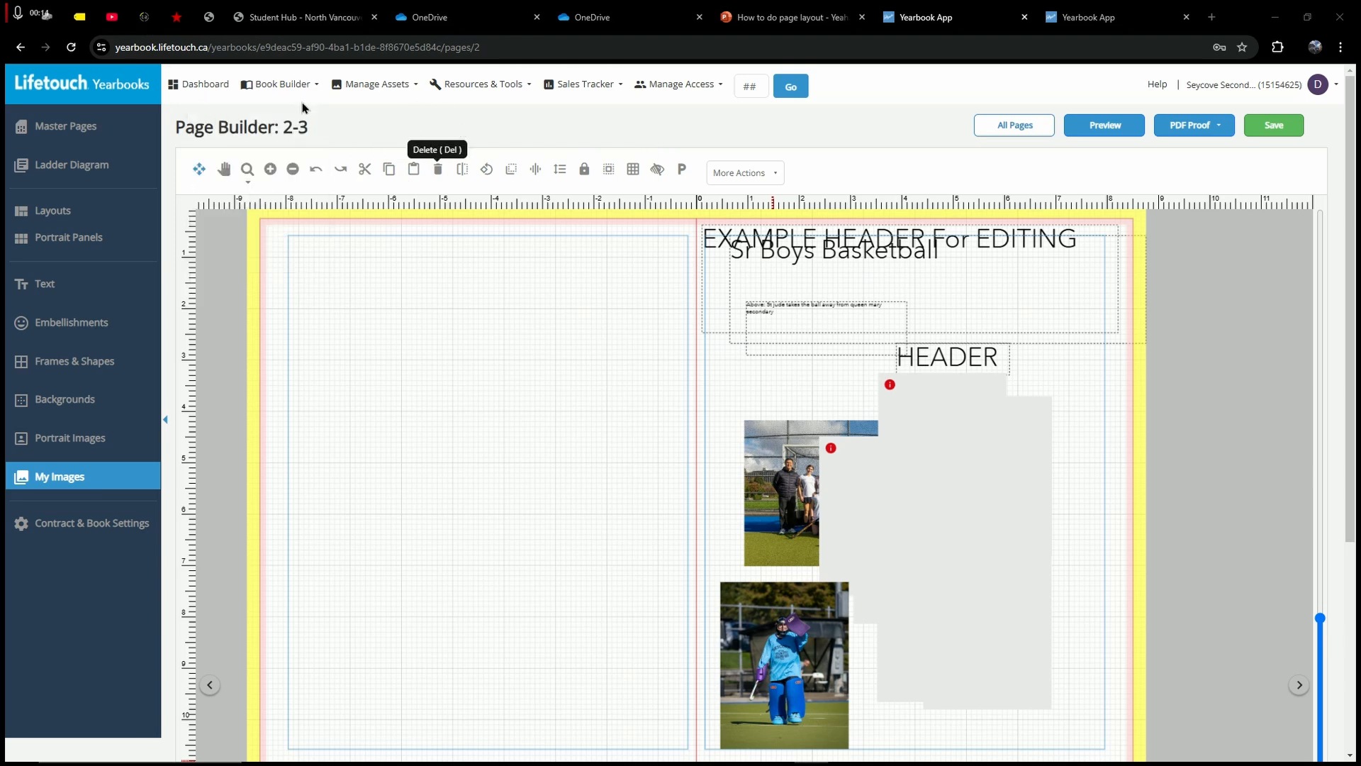
mouse_move(301, 85)
left_click(232, 188)
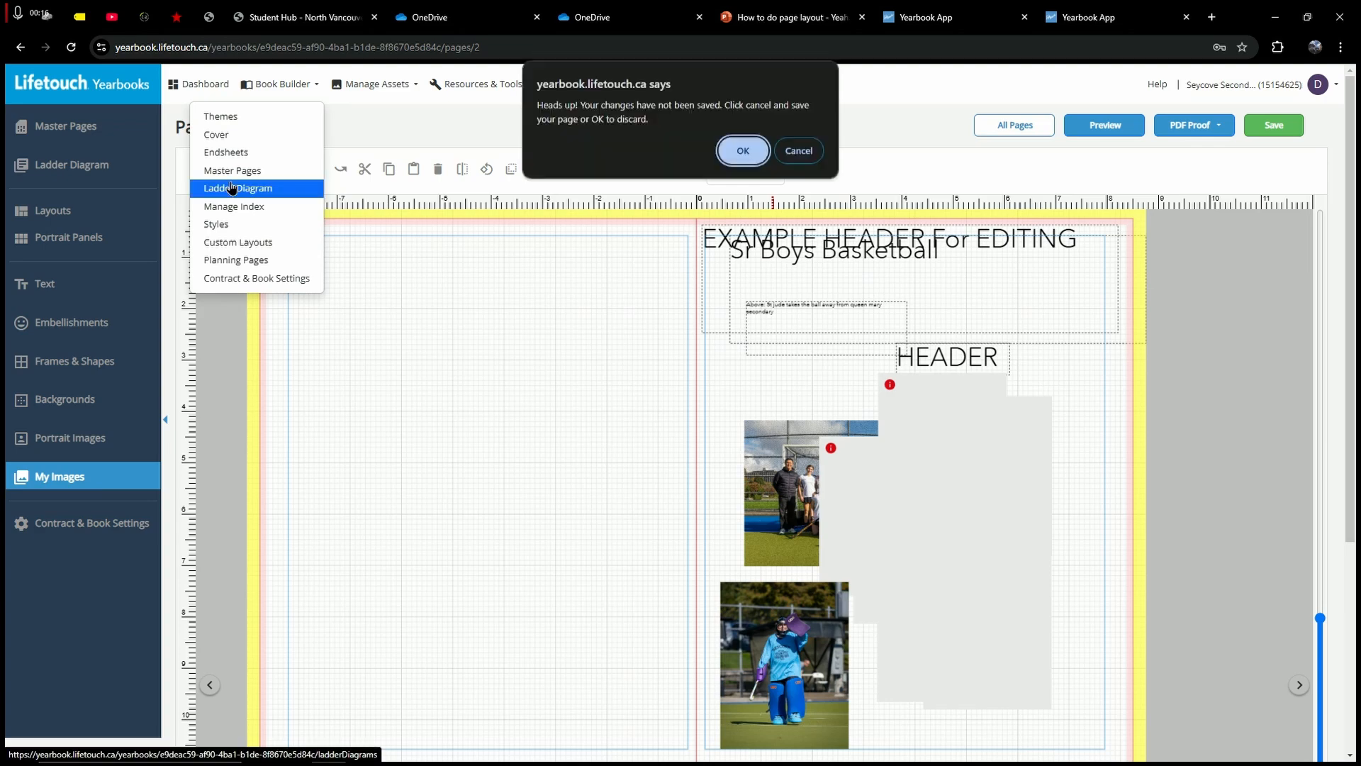
left_click(743, 150)
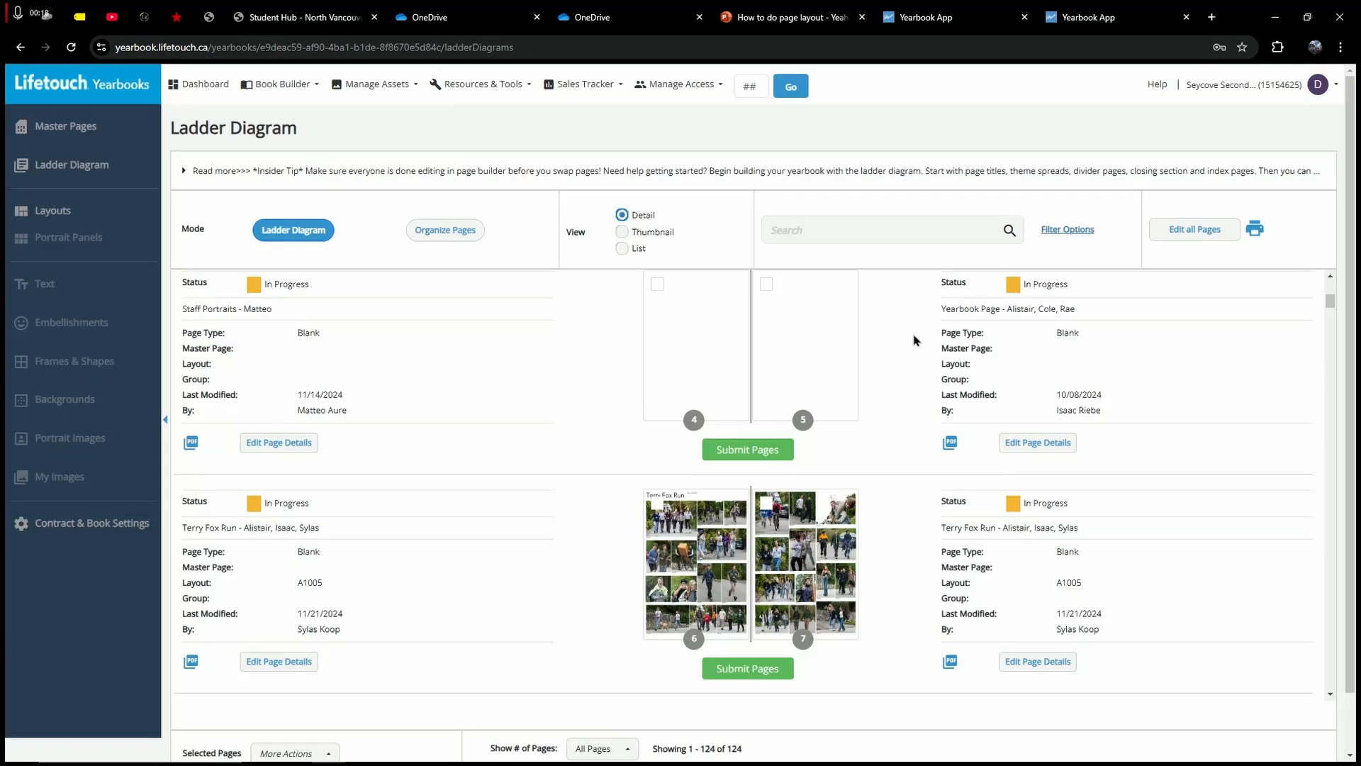
scroll(913, 340, "up", 9)
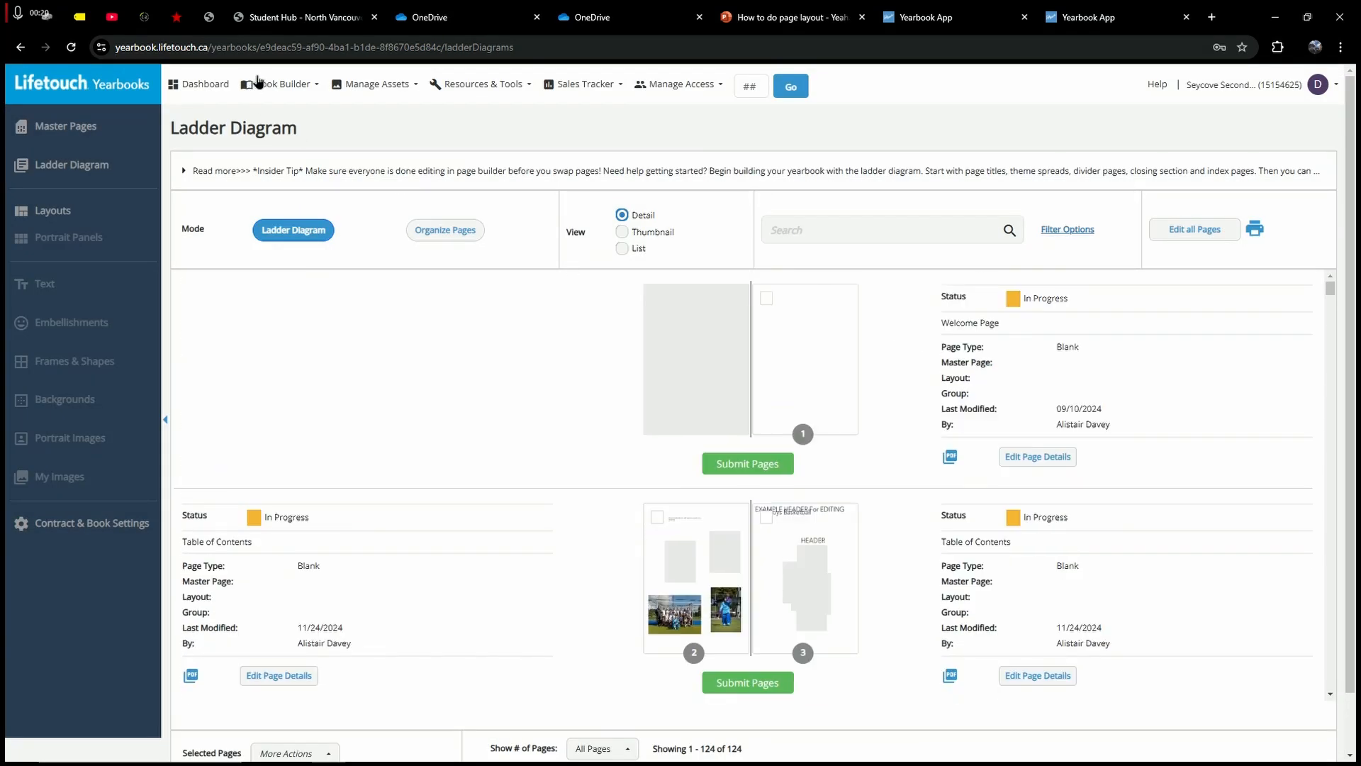
mouse_move(295, 106)
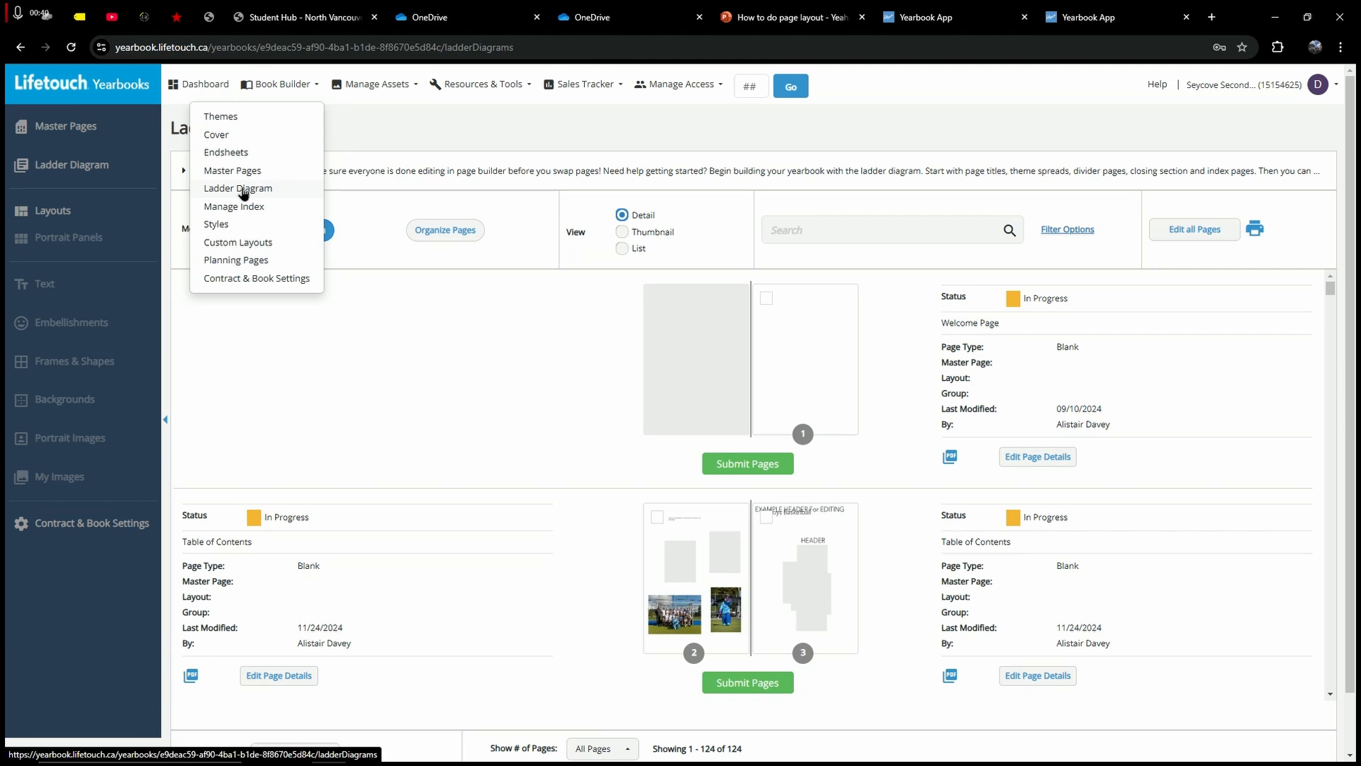
left_click(248, 188)
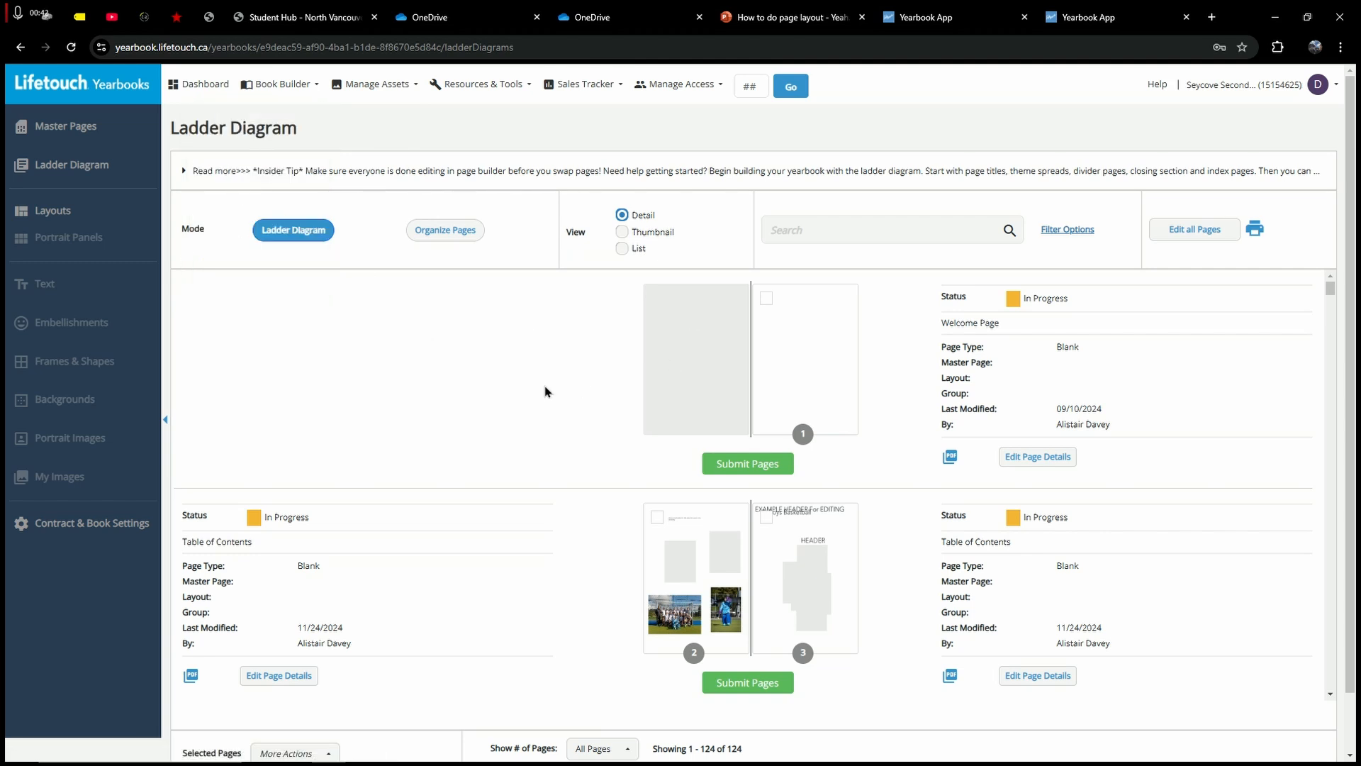
left_click_drag(942, 540, 1032, 546)
left_click_drag(182, 544, 282, 546)
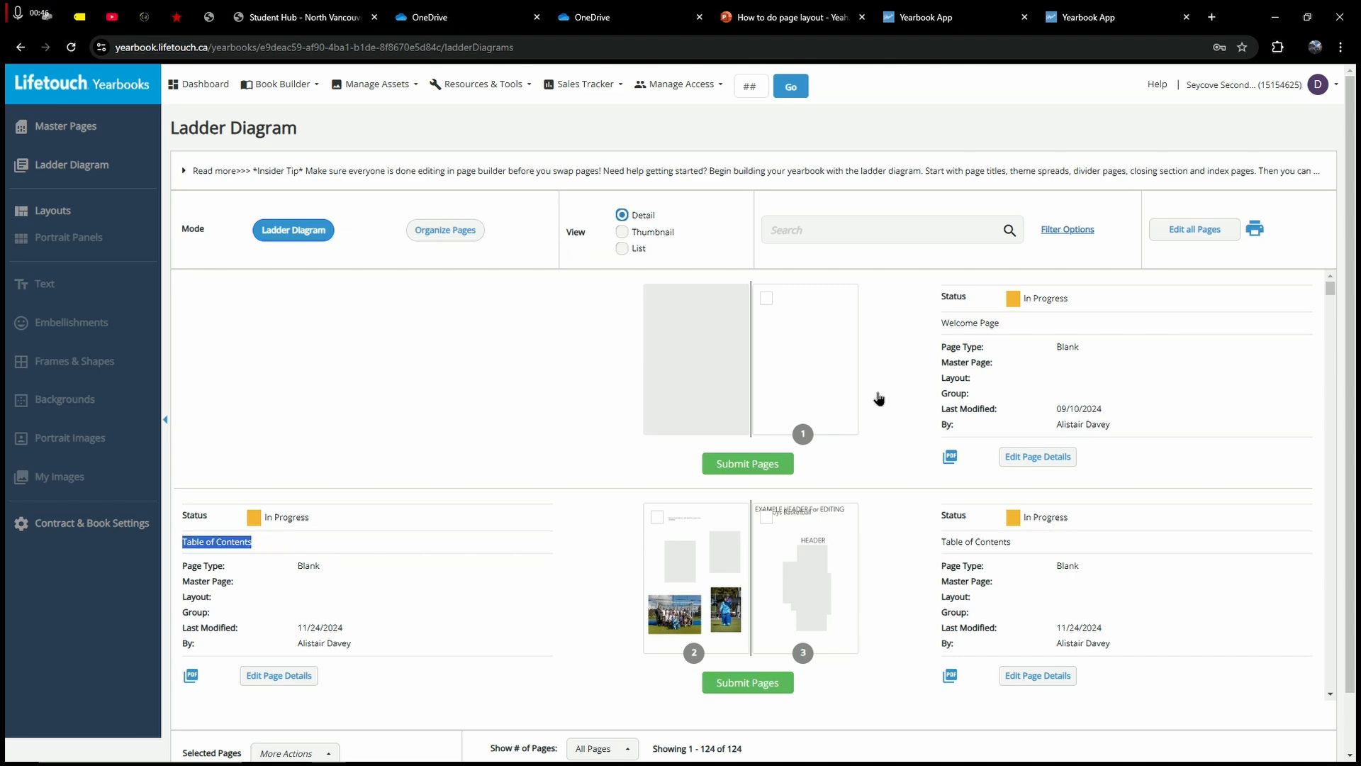
left_click_drag(940, 323, 1033, 318)
left_click_drag(942, 321, 1037, 318)
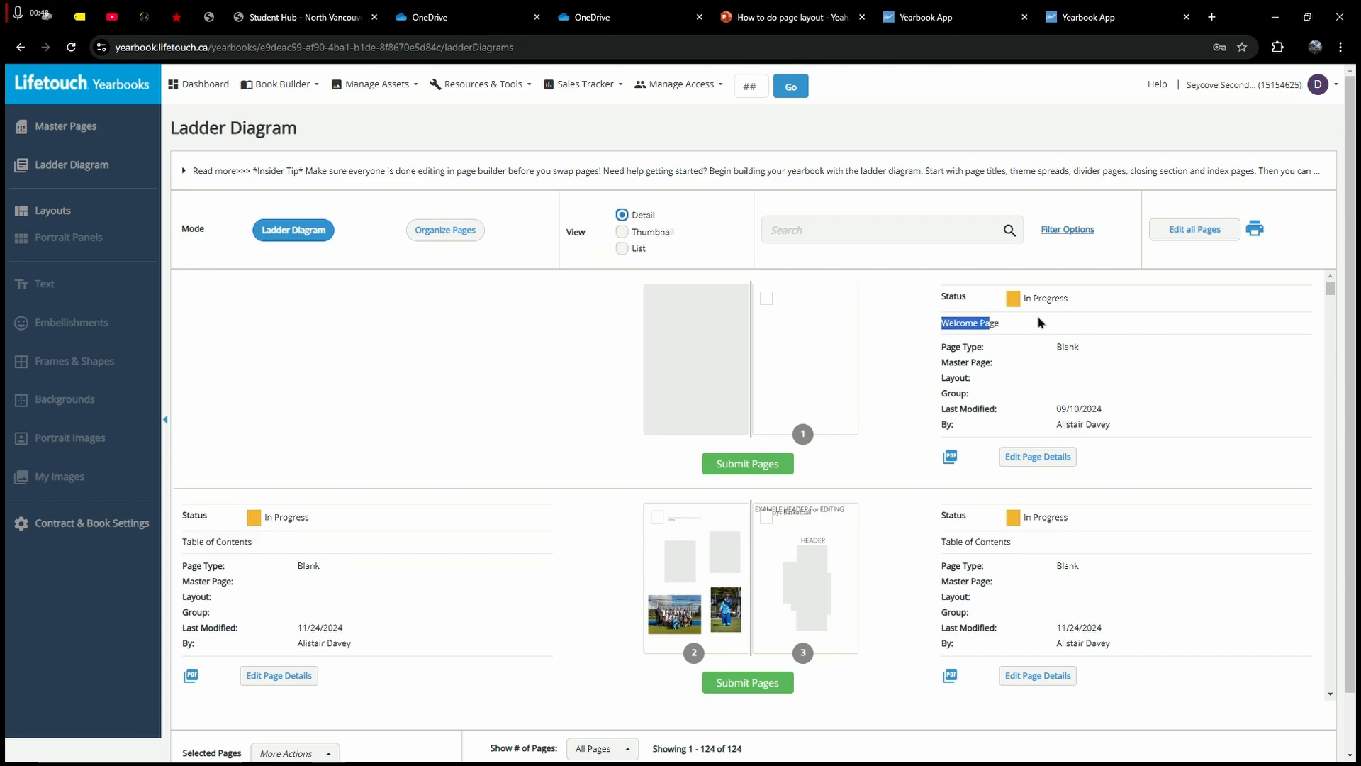
left_click(917, 450)
scroll(922, 461, "down", 4)
left_click_drag(946, 469, 1076, 468)
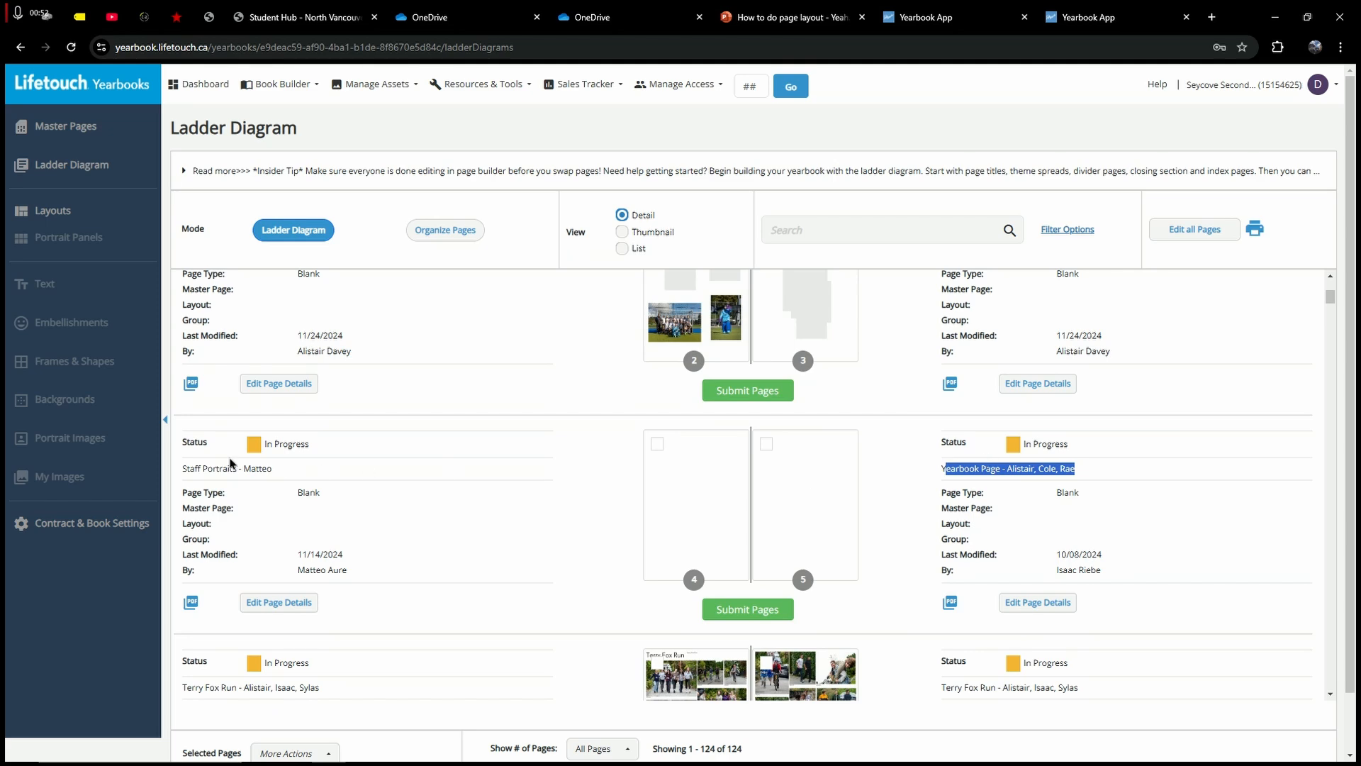
left_click_drag(178, 465, 304, 471)
left_click(944, 466)
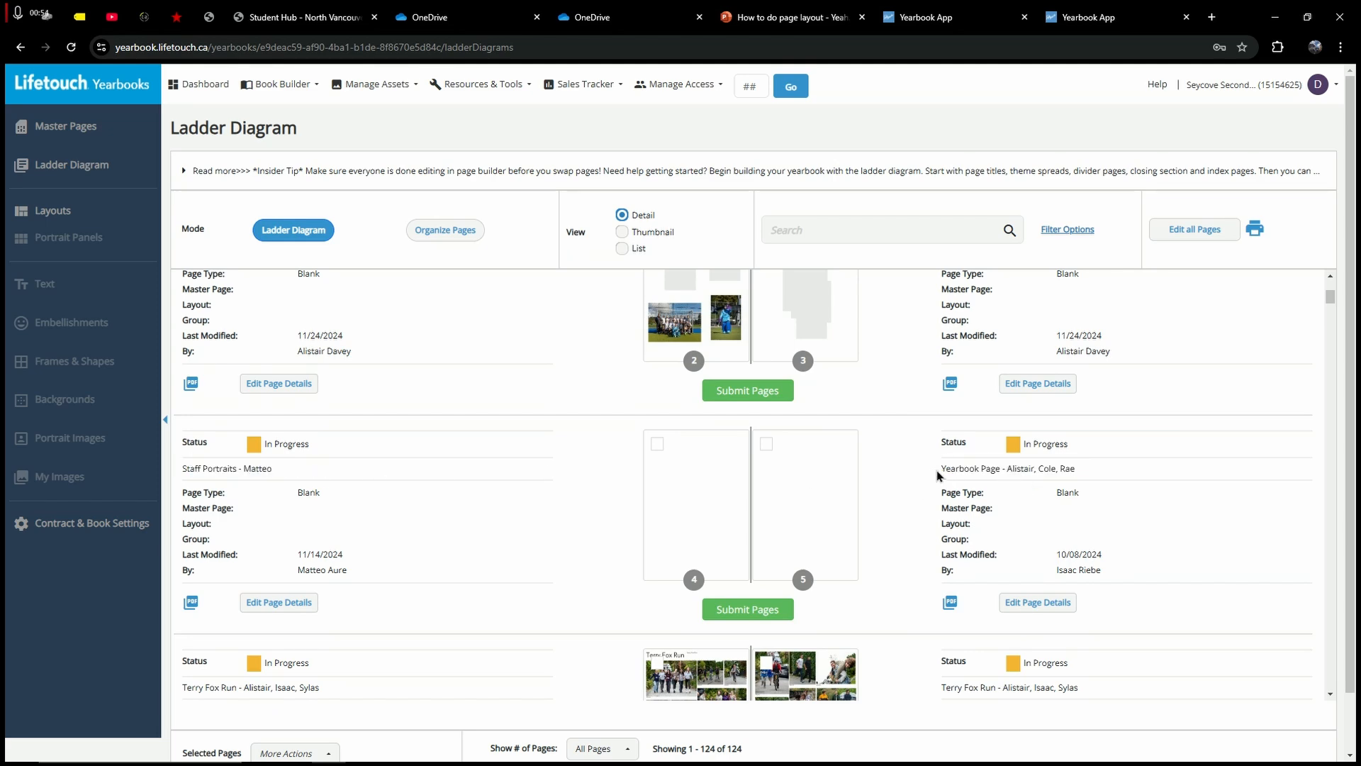
left_click_drag(938, 470, 1029, 468)
left_click(892, 474)
scroll(890, 474, "down", 2)
left_click_drag(968, 535, 991, 537)
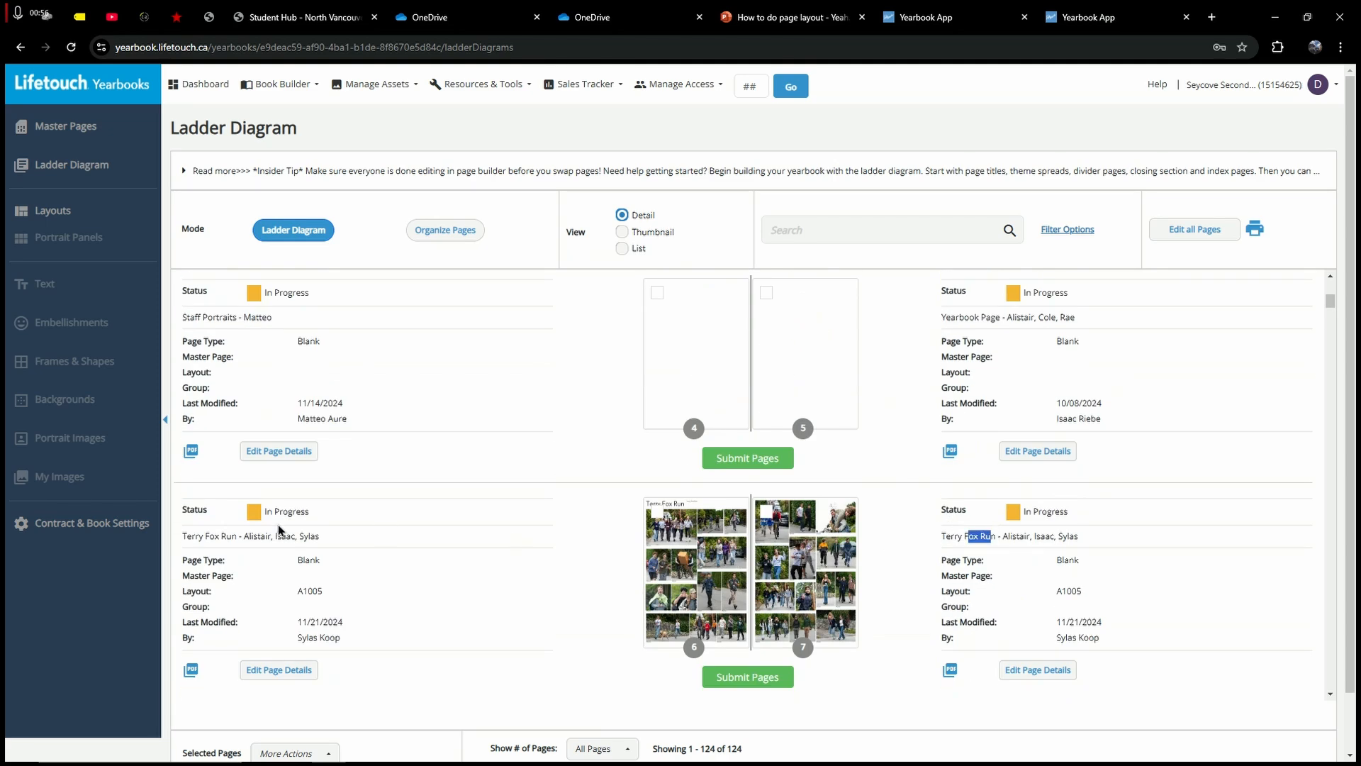
left_click(616, 560)
scroll(686, 616, "up", 3)
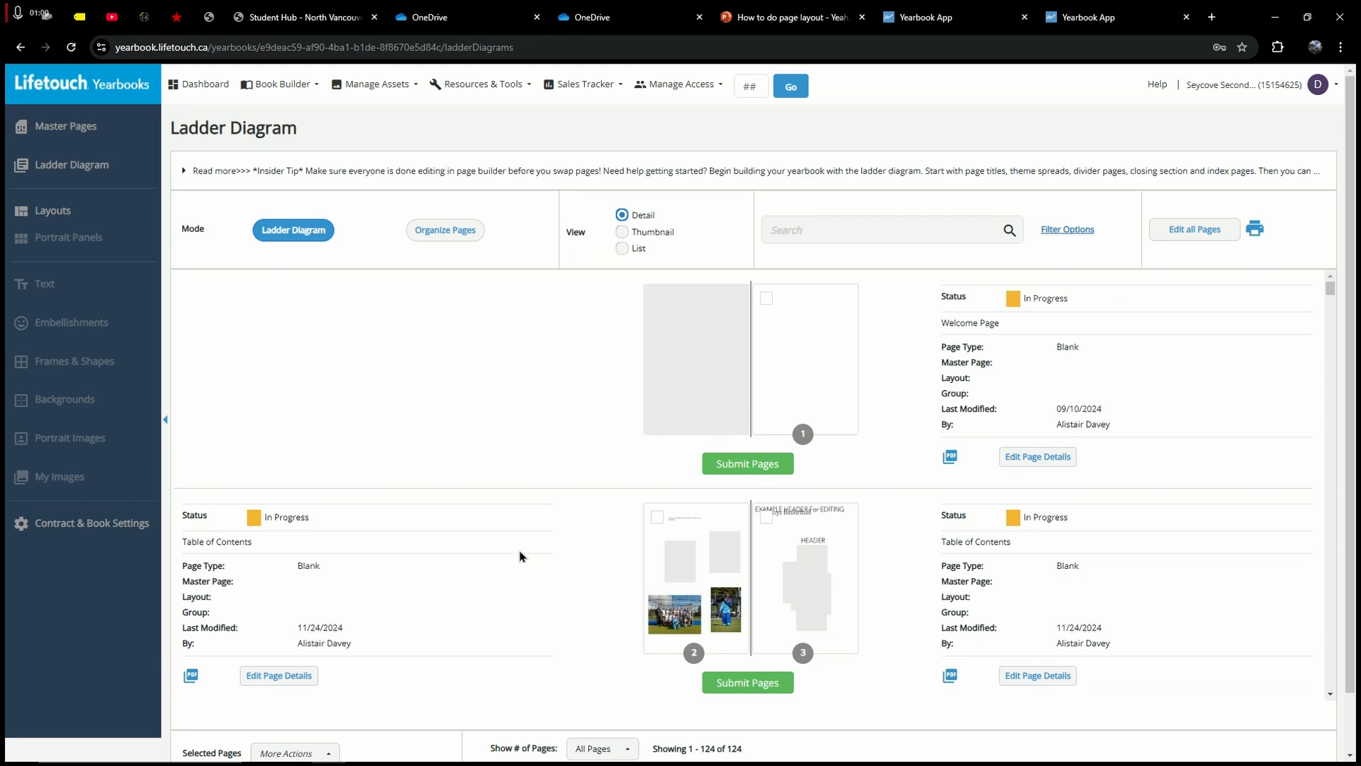
Step: Open spread 2–3 in Page Builder and trial-select, then deselect, its header, caption and frame elements
left_click(711, 550)
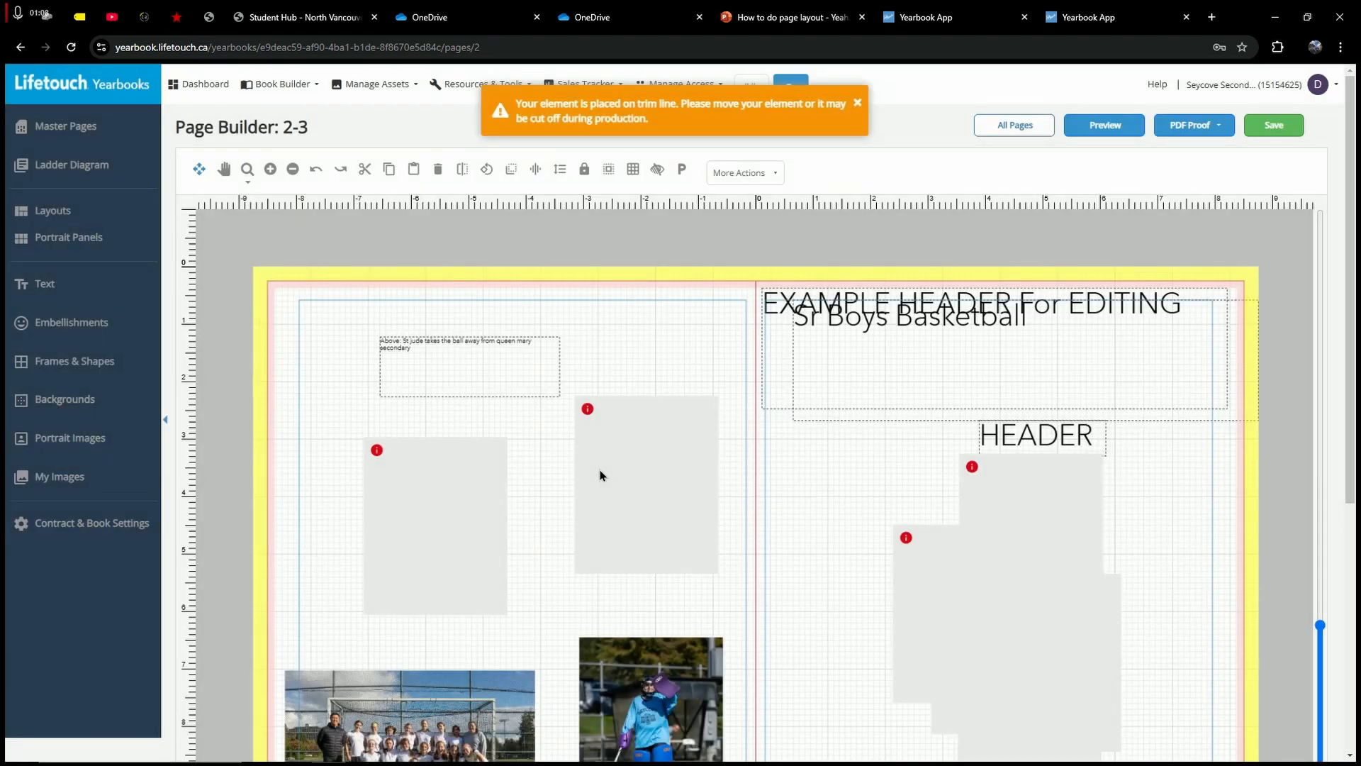
scroll(734, 414, "down", 1)
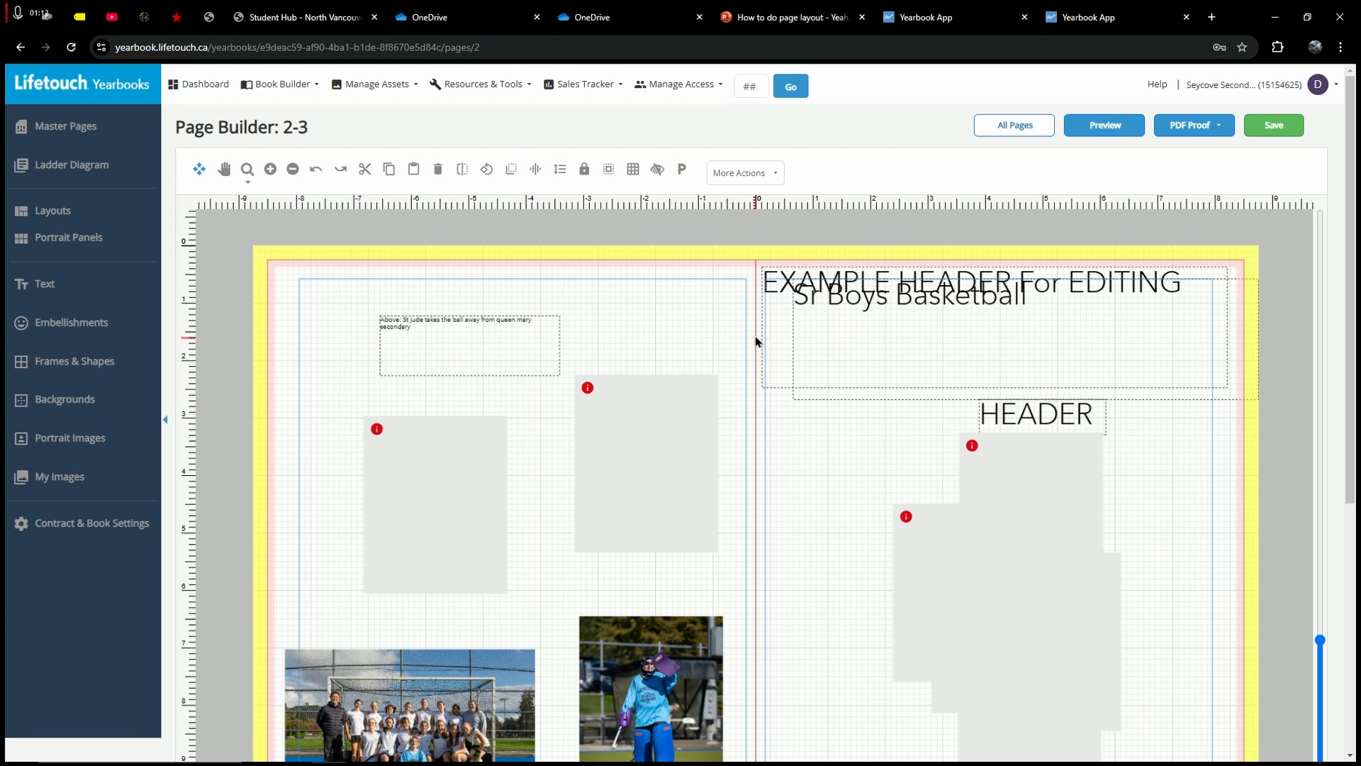
left_click_drag(297, 261, 627, 312)
left_click_drag(776, 240, 1207, 347)
left_click_drag(232, 221, 668, 330)
left_click(397, 276)
left_click_drag(746, 244, 960, 525)
left_click(636, 280)
scroll(558, 274, "down", 2)
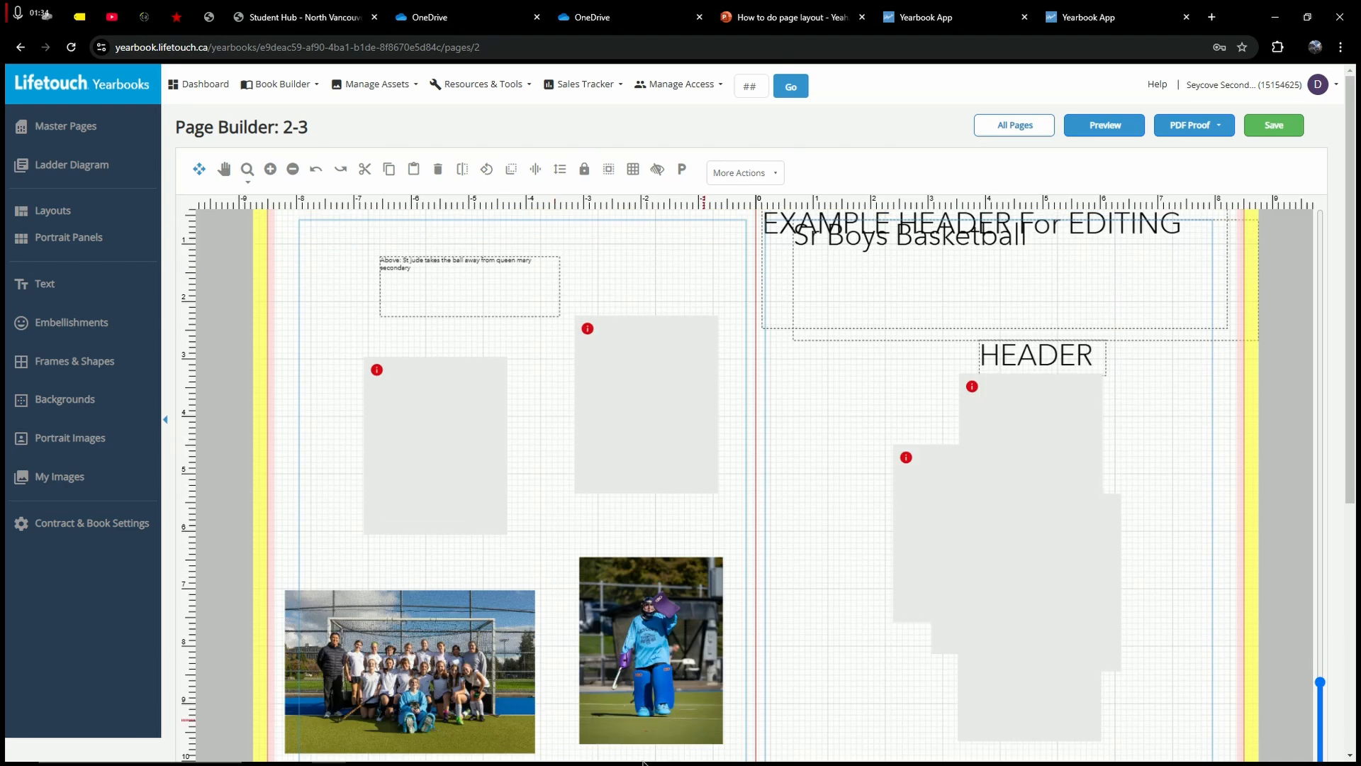
scroll(431, 486, "up", 1)
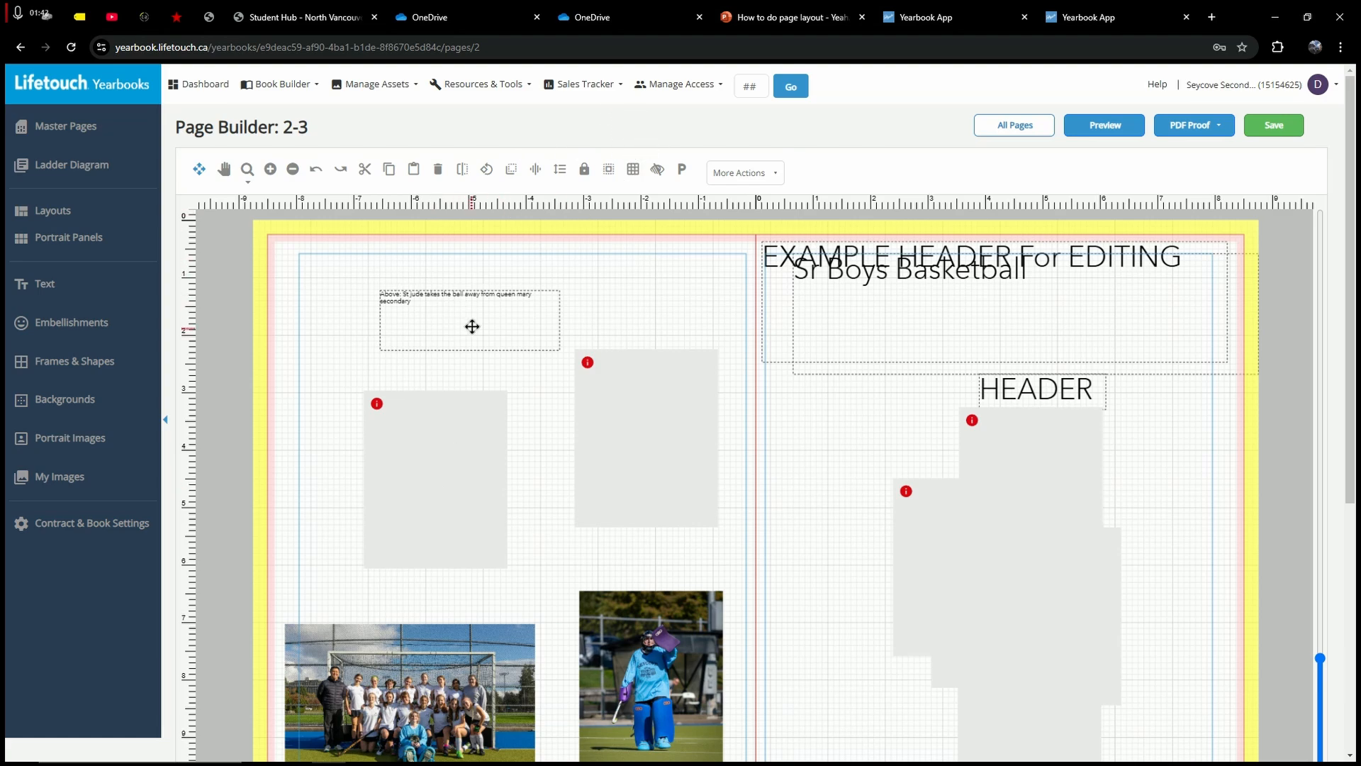
Step: Rearrange the left page so the caption box sits below the upper photo frame
scroll(472, 326, "up", 1)
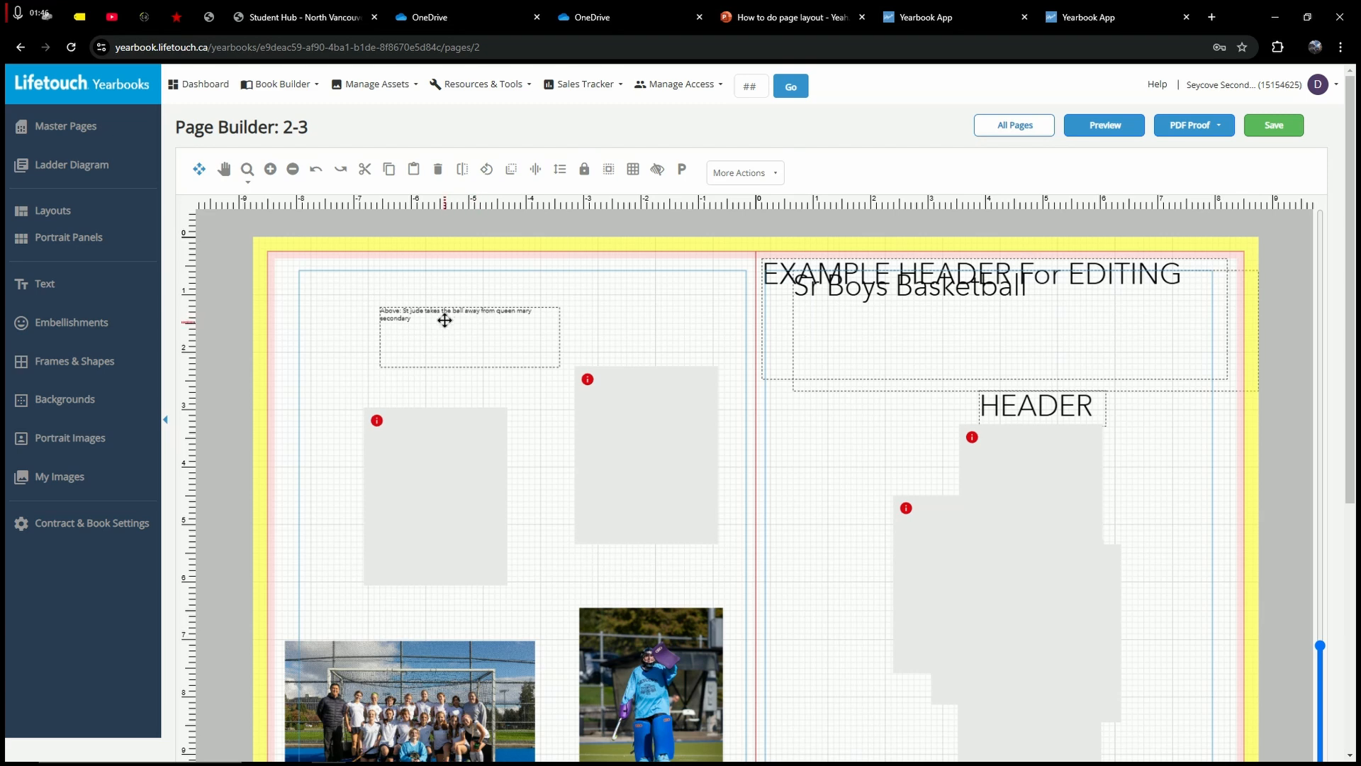
left_click_drag(444, 320, 415, 312)
left_click(629, 318)
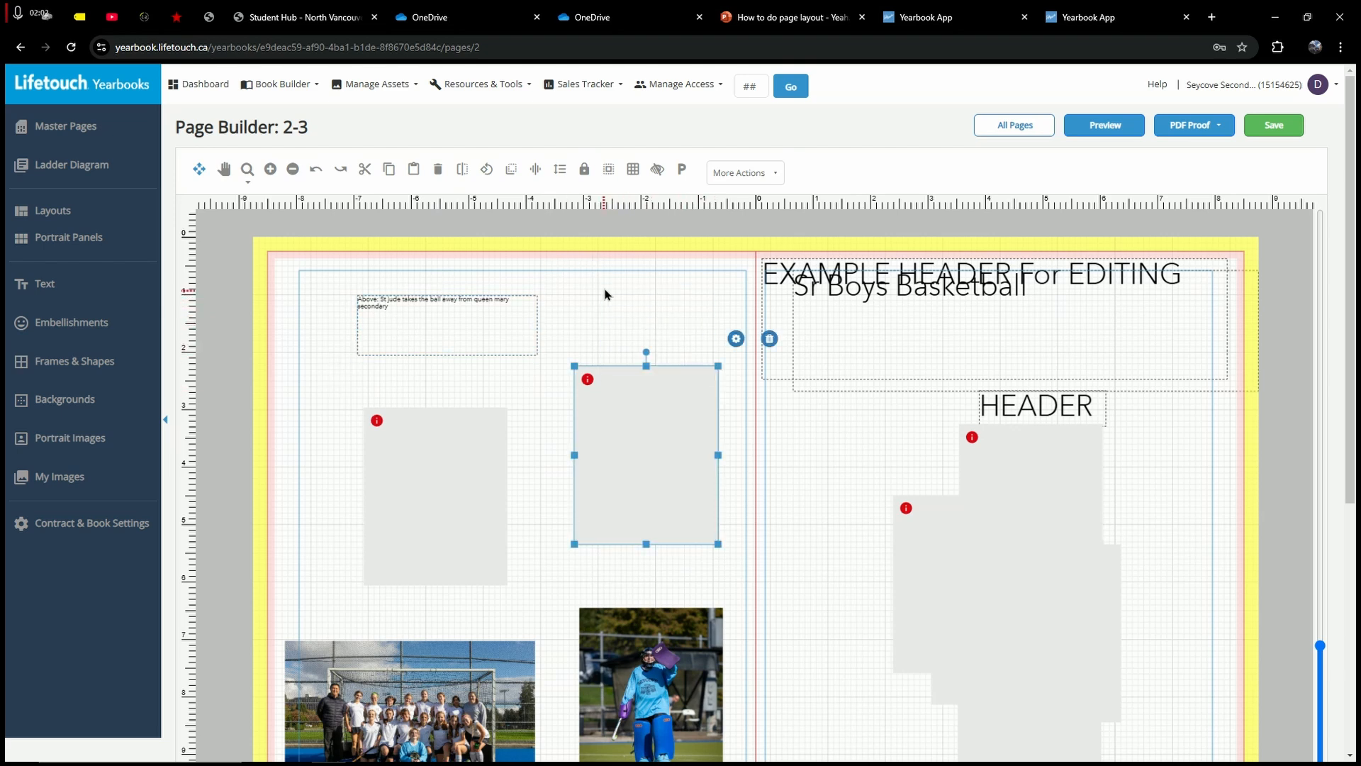
left_click_drag(587, 275, 669, 358)
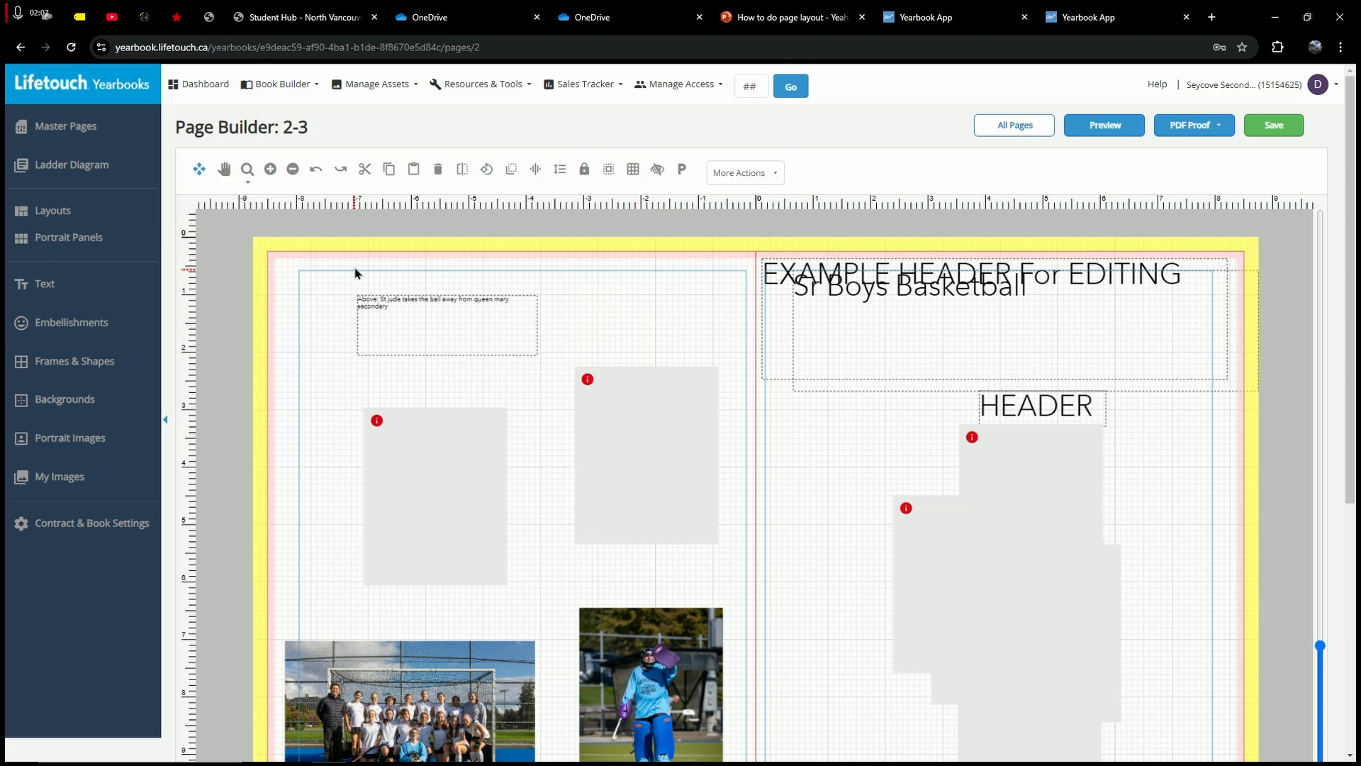
left_click_drag(605, 295, 611, 341)
left_click_drag(475, 311, 669, 525)
left_click_drag(629, 413, 602, 375)
left_click_drag(614, 502, 614, 462)
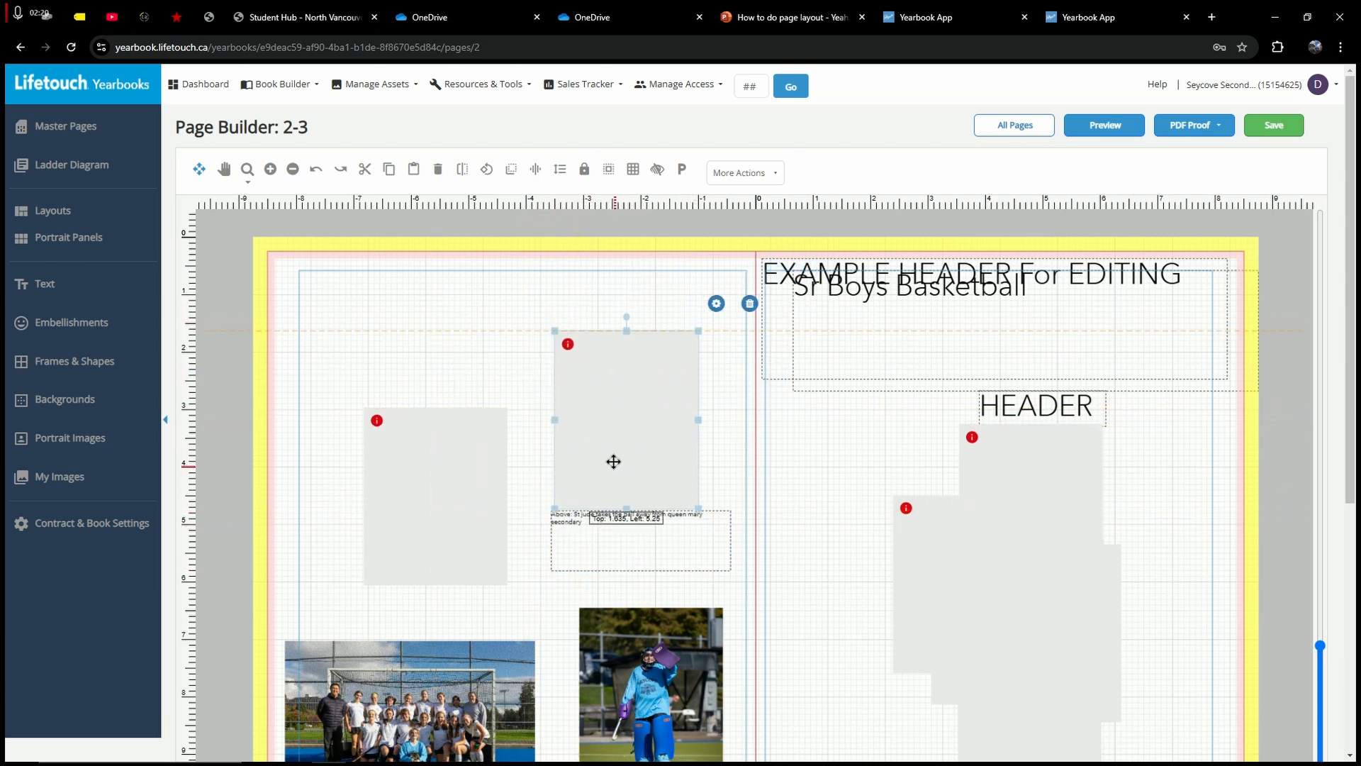
Step: Turn off Snap to Grid and push the upper photo frame against the centre fold
left_click(633, 169)
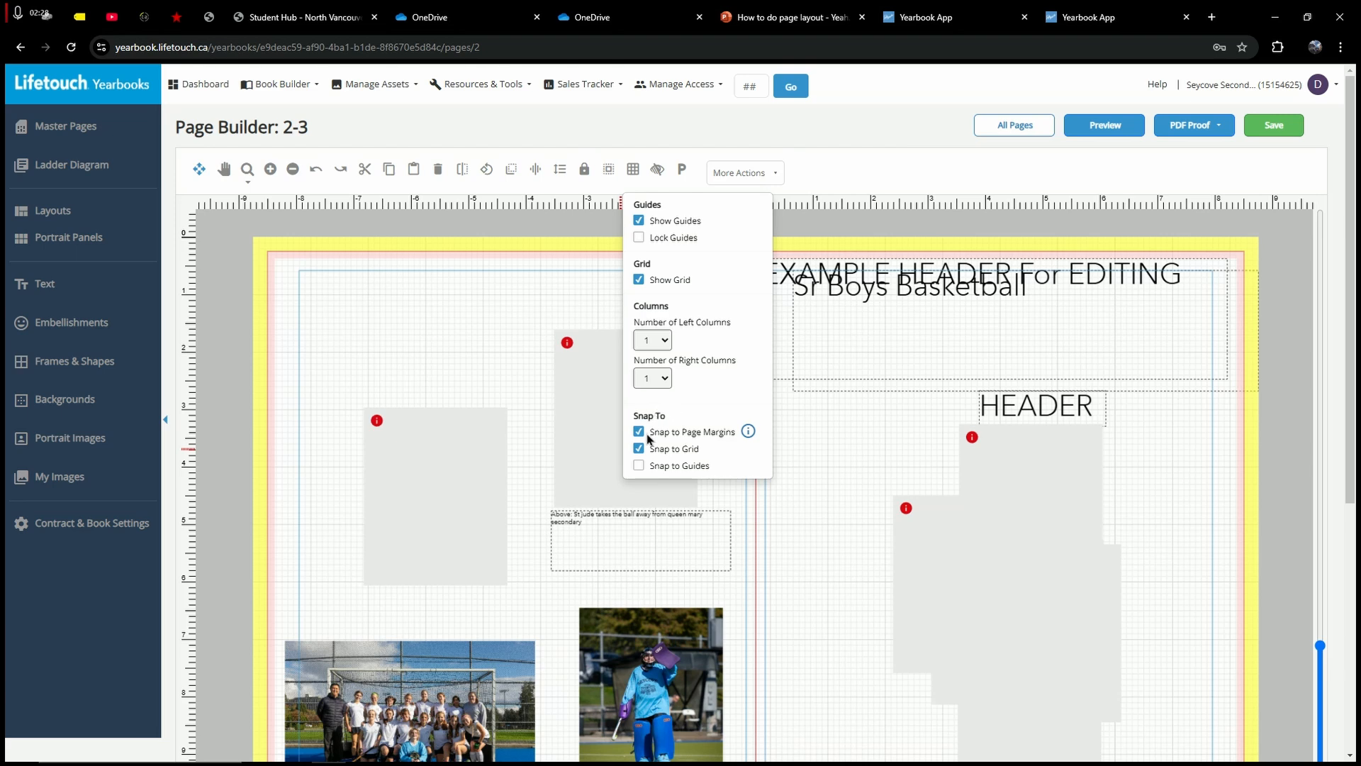
left_click(639, 447)
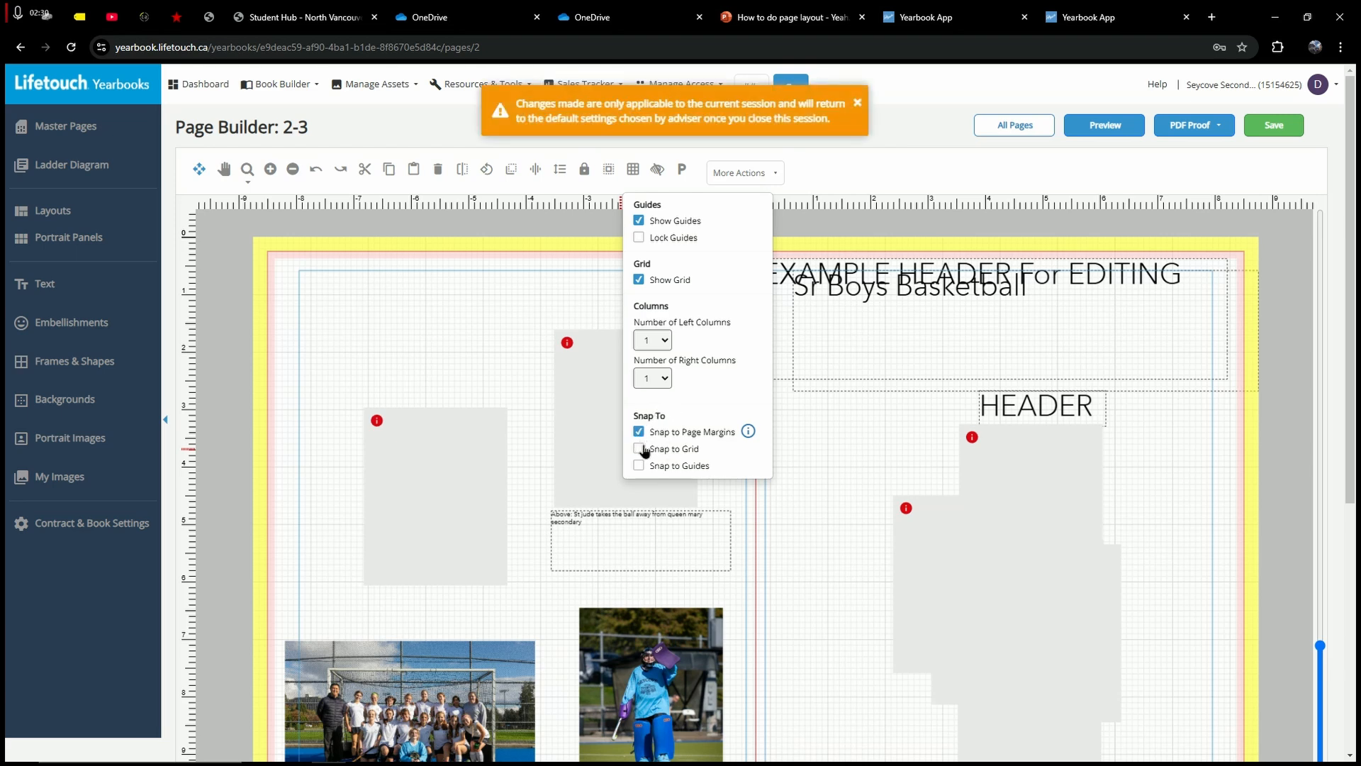
left_click_drag(596, 389, 580, 347)
left_click(531, 461)
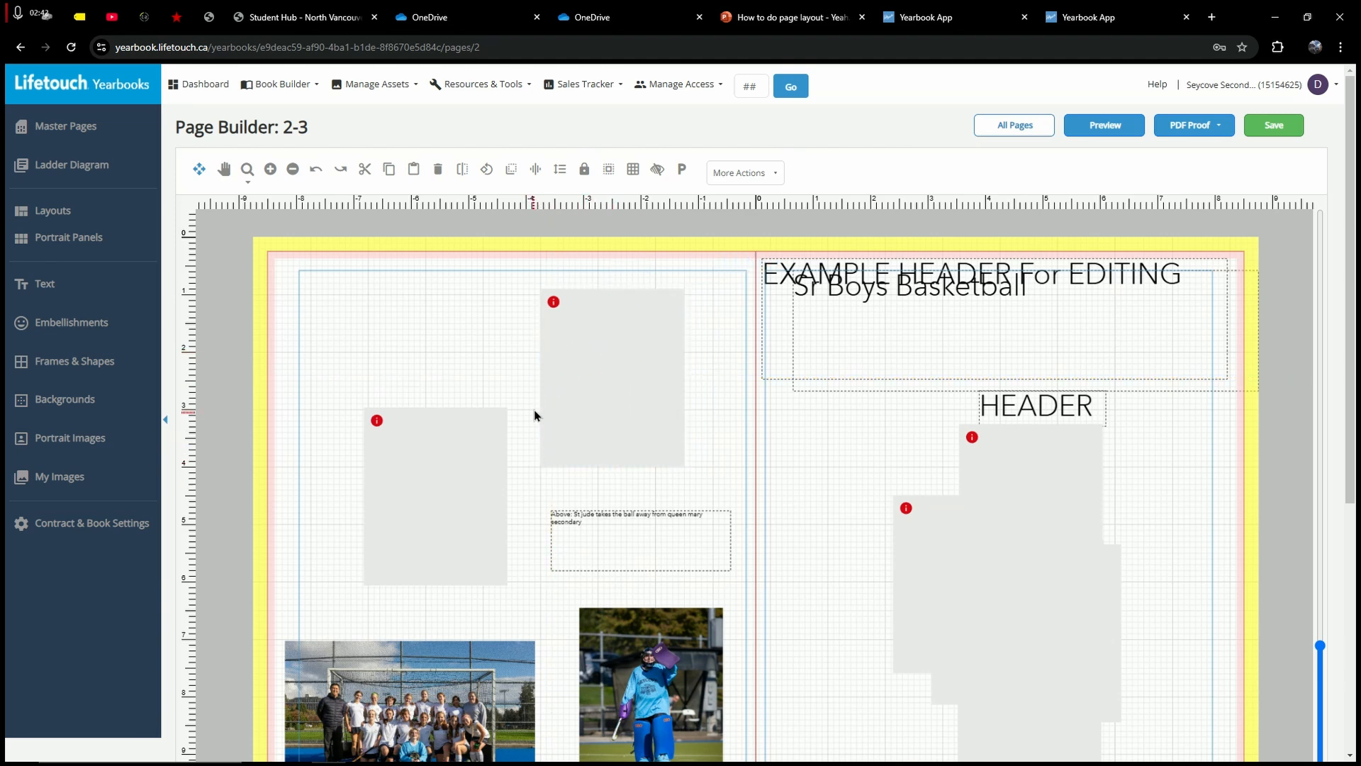
mouse_move(598, 364)
left_mouse_down()
mouse_move(638, 364)
mouse_move(638, 398)
mouse_move(595, 381)
left_mouse_up()
left_click(474, 358)
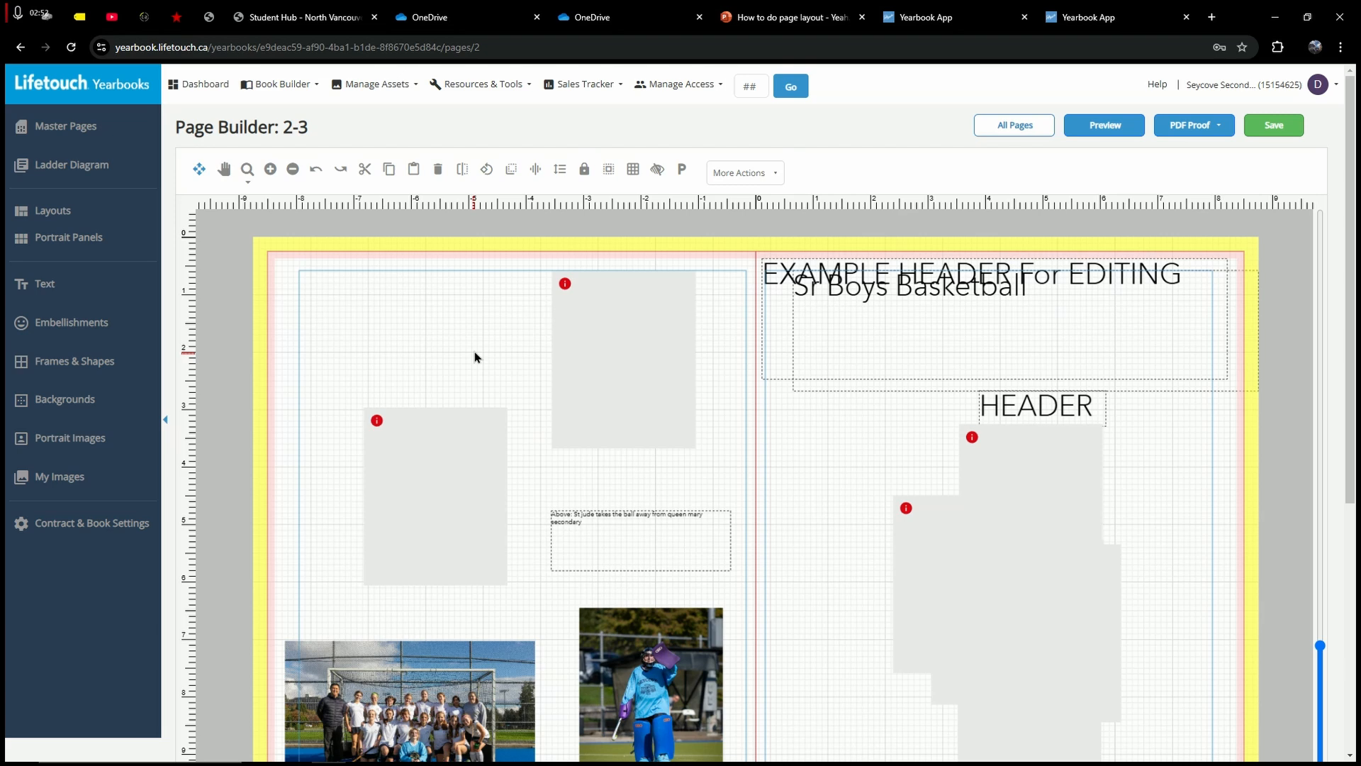
Step: Move the caption box up directly under the photo frame
left_click_drag(623, 539, 602, 454)
mouse_move(583, 146)
left_click(487, 335)
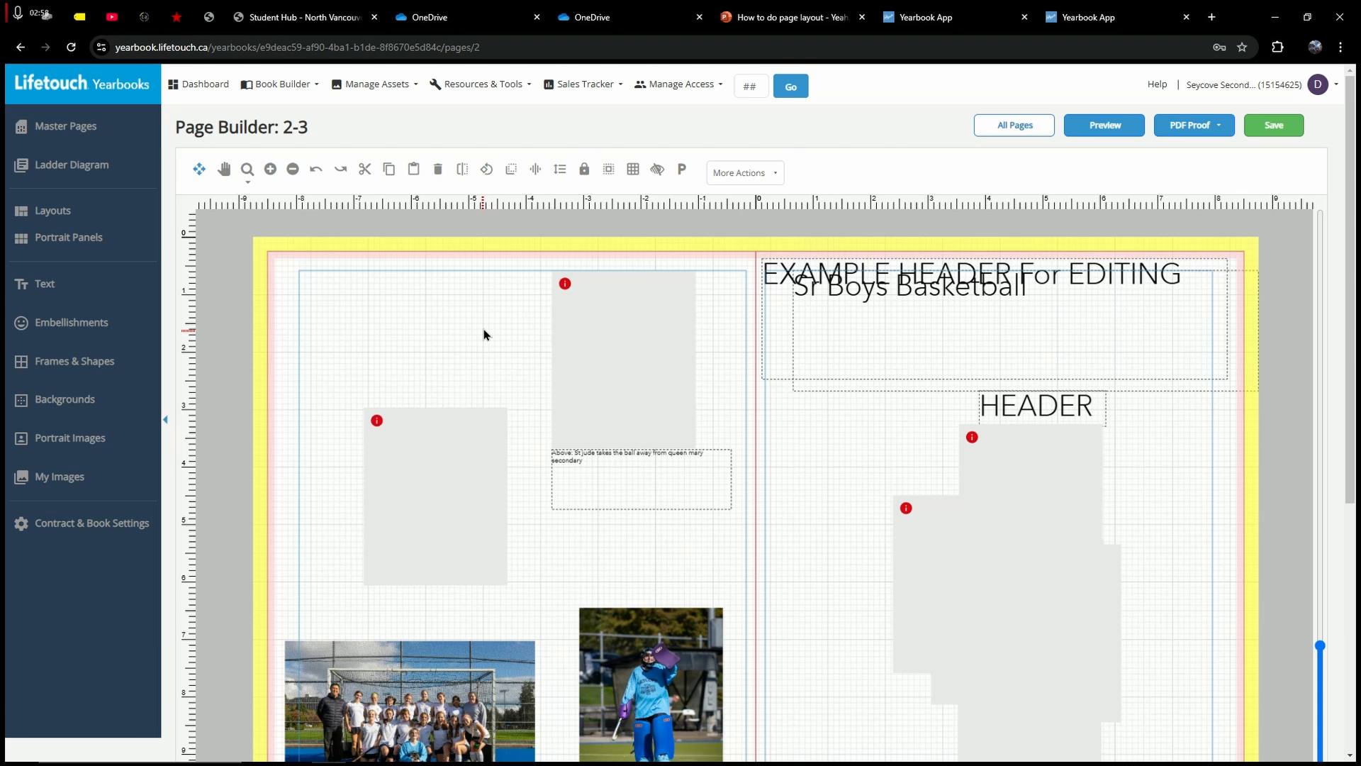
left_click(597, 309)
left_click(472, 285)
Step: Re-enable Snap to Grid and align the goalie photo's top with the team photo
left_click(633, 171)
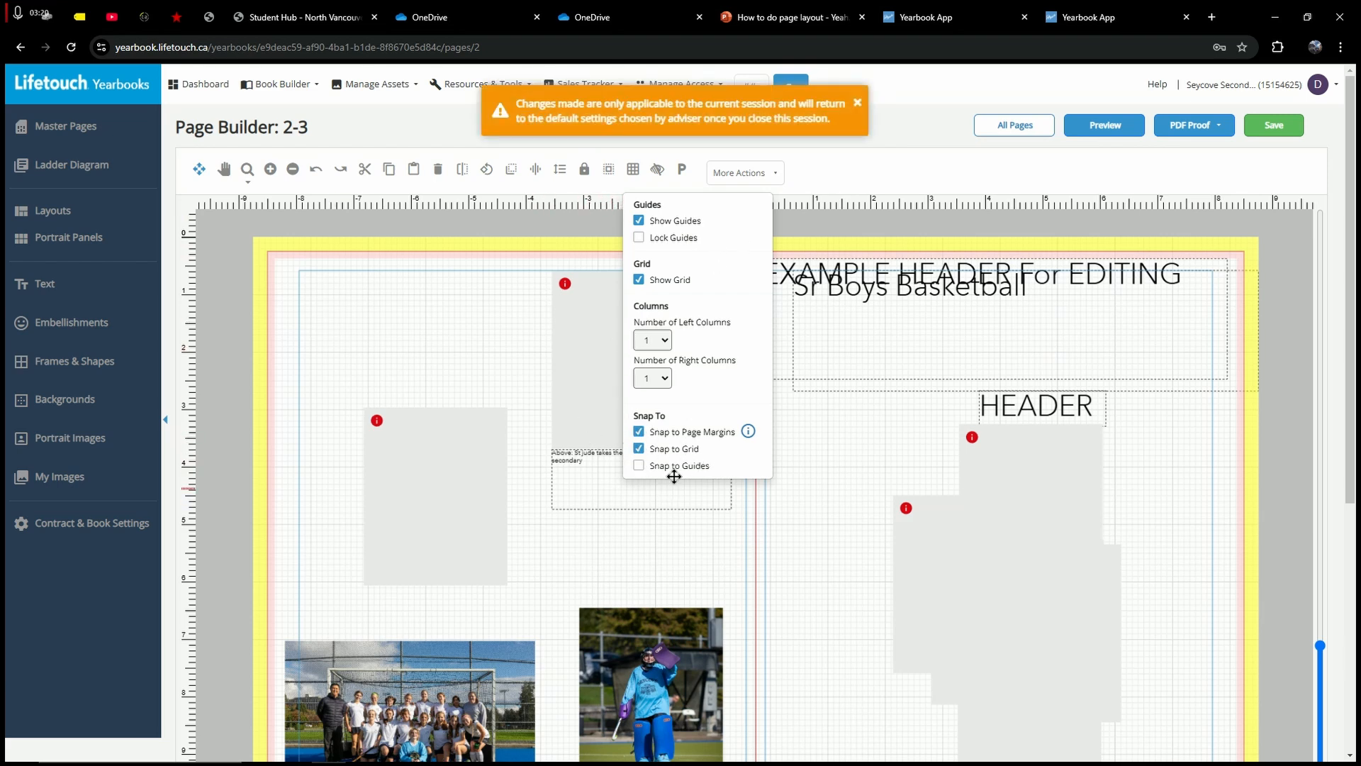
left_click(413, 347)
scroll(661, 441, "down", 3)
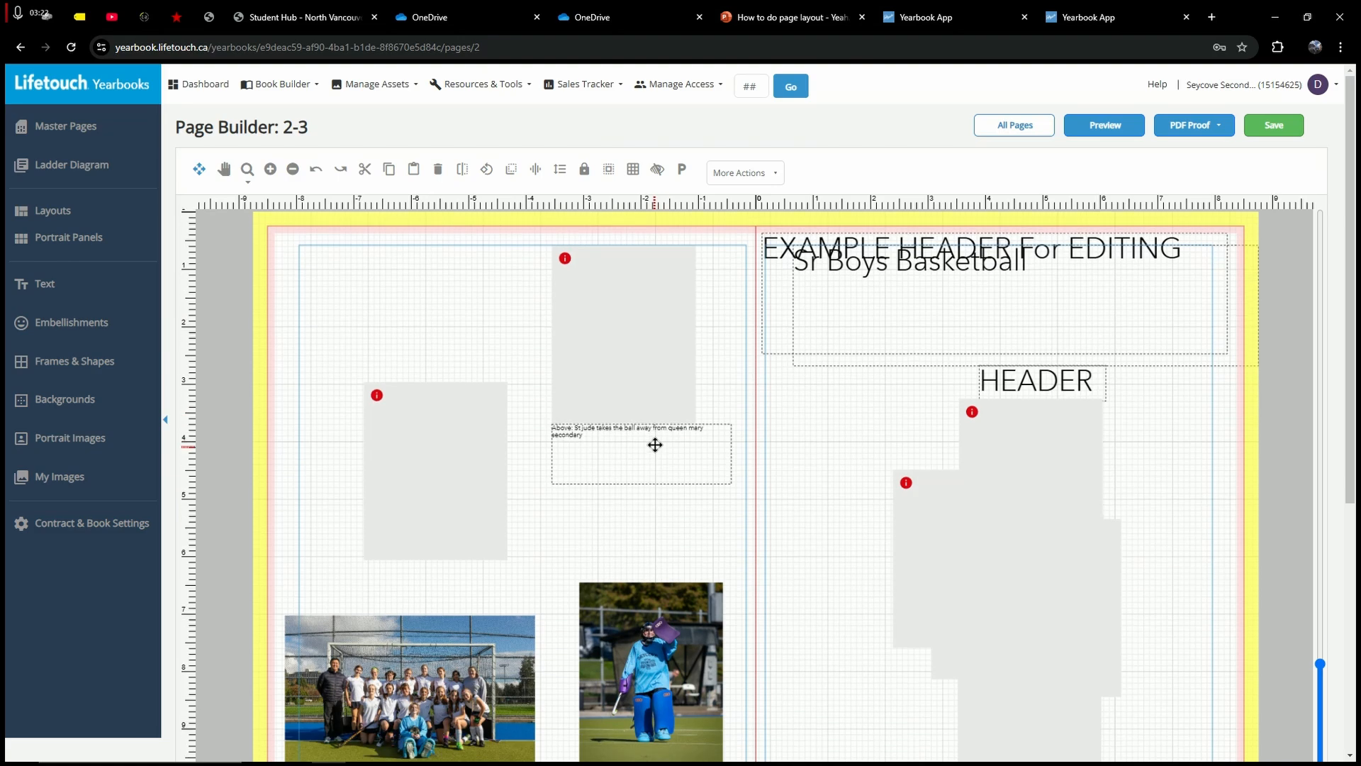
scroll(642, 595, "down", 3)
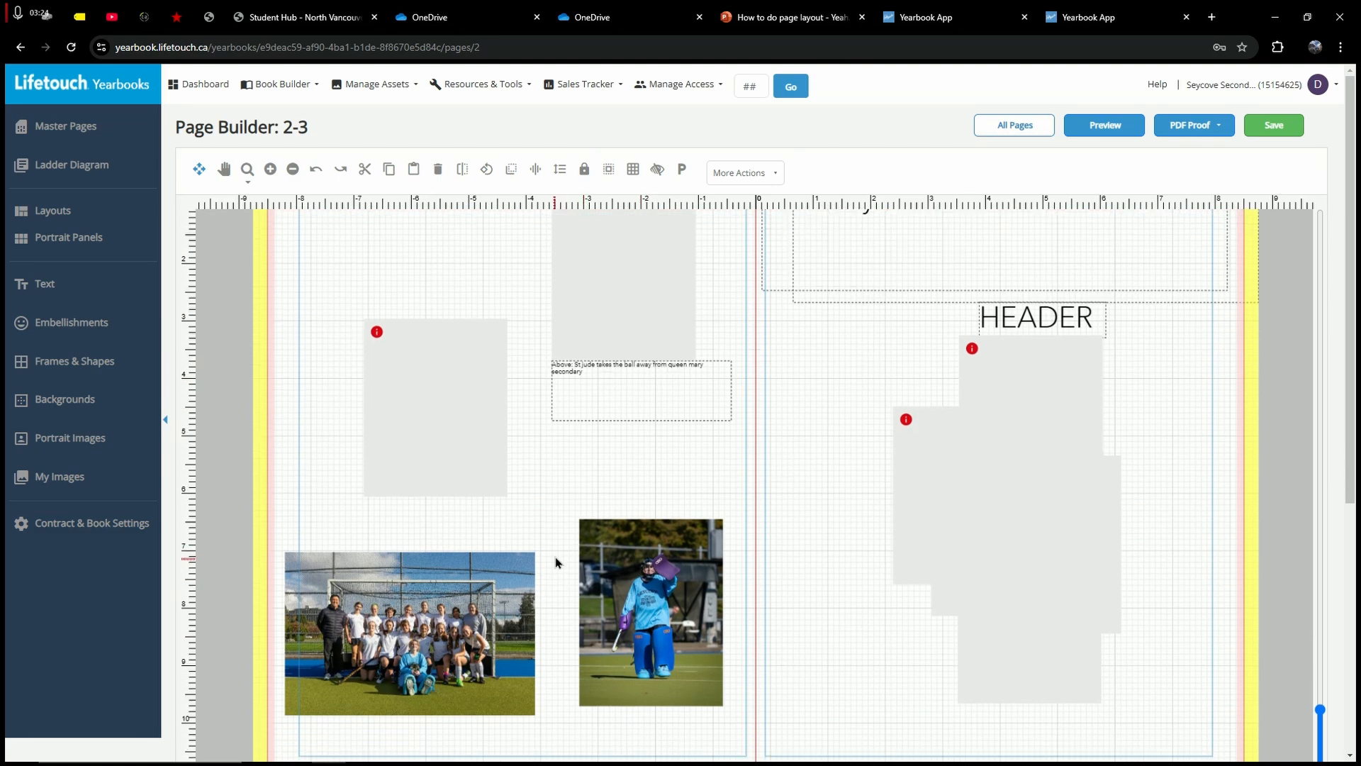
left_click_drag(507, 571, 507, 570)
left_click(558, 553)
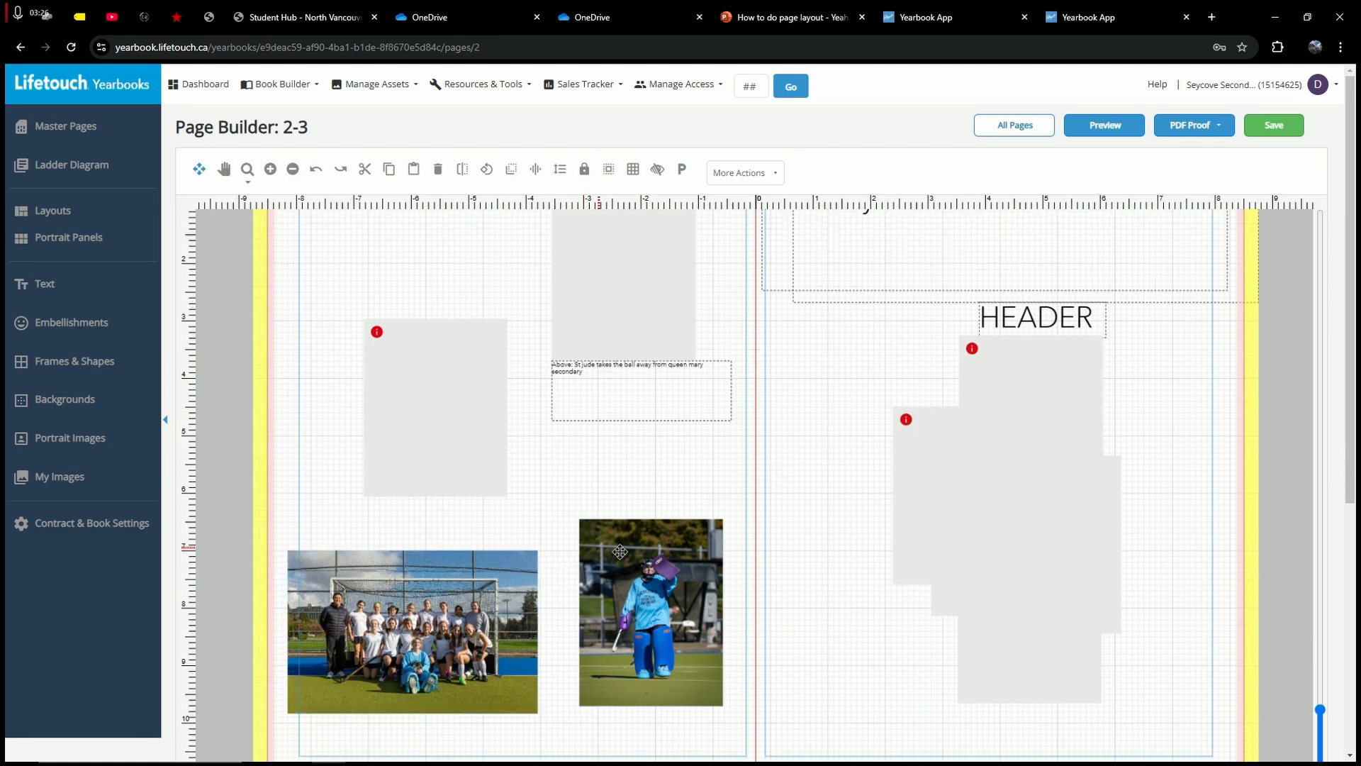
left_click_drag(640, 594, 663, 625)
left_click(510, 498)
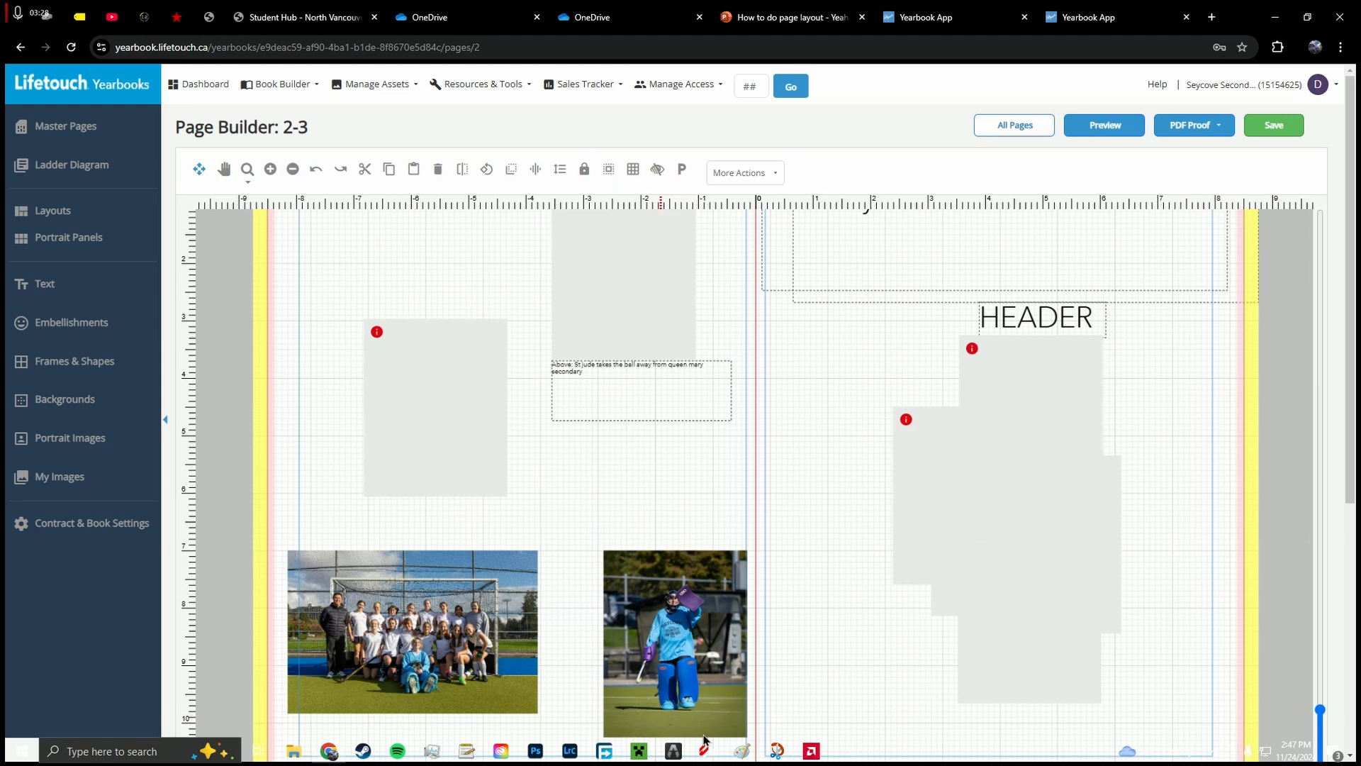
left_click(742, 750)
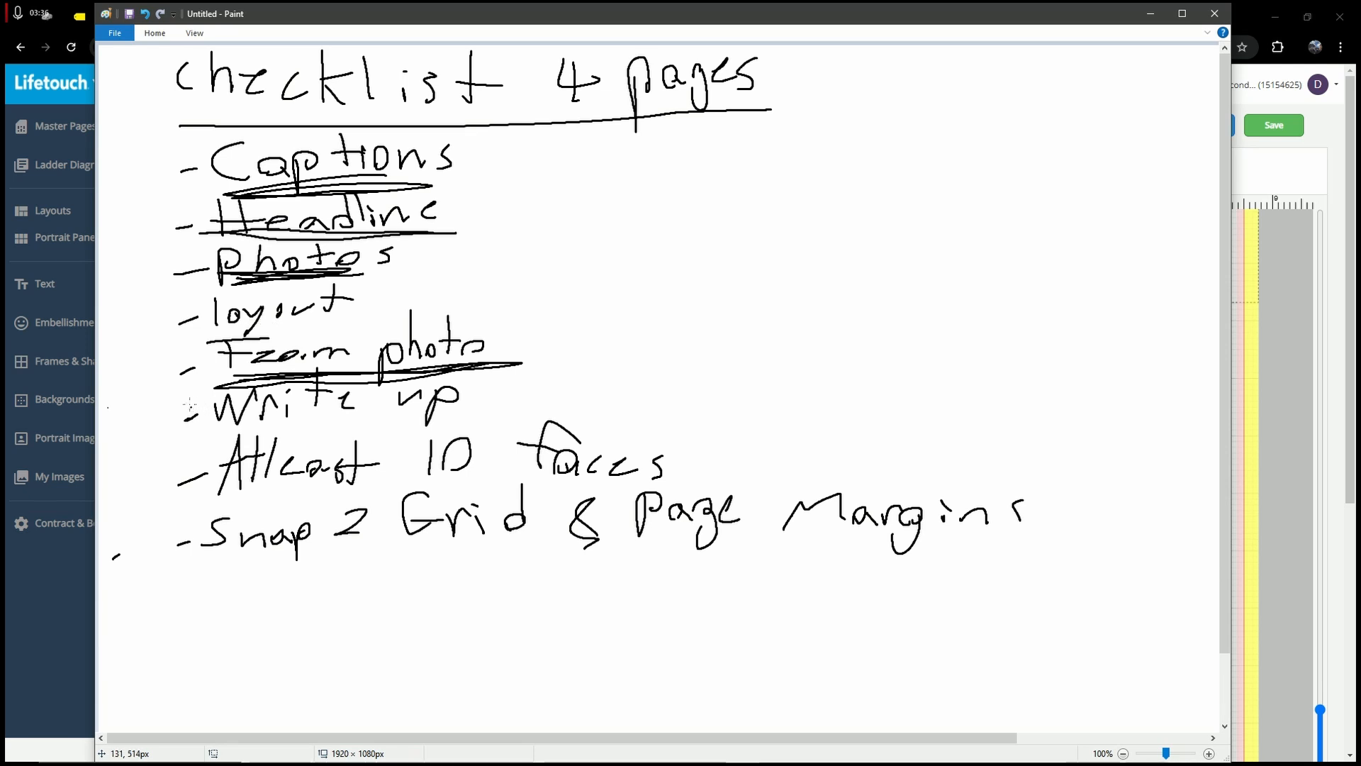
Step: Underline the 'Snap 2 Grid & Page Margins' checklist item in Paint and minimize the checklist
mouse_move(170, 567)
left_mouse_down()
mouse_move(1202, 553)
mouse_move(70, 566)
mouse_move(1092, 563)
left_mouse_up()
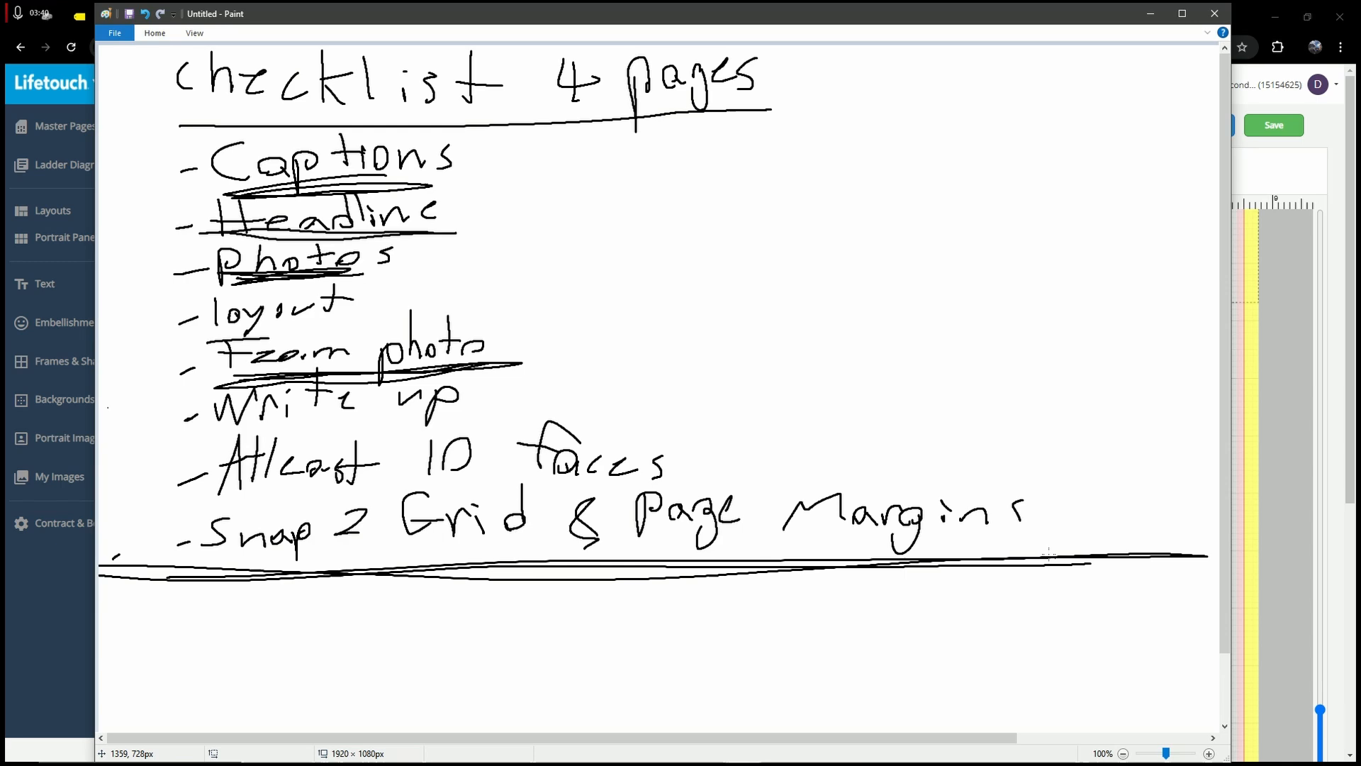
left_click(1149, 14)
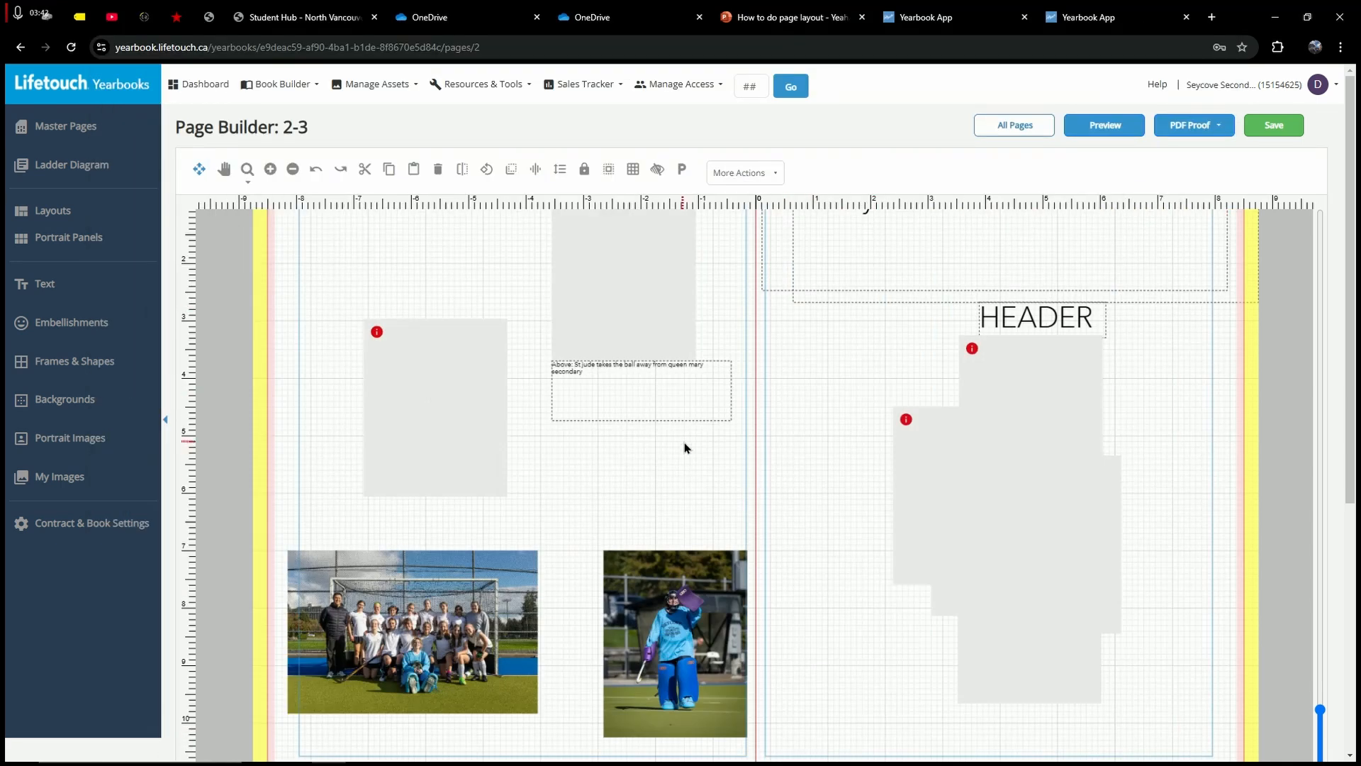
Step: Turn on Snap to Page Margins and turn off grid snapping for spread 2-3
scroll(688, 470, "up", 1)
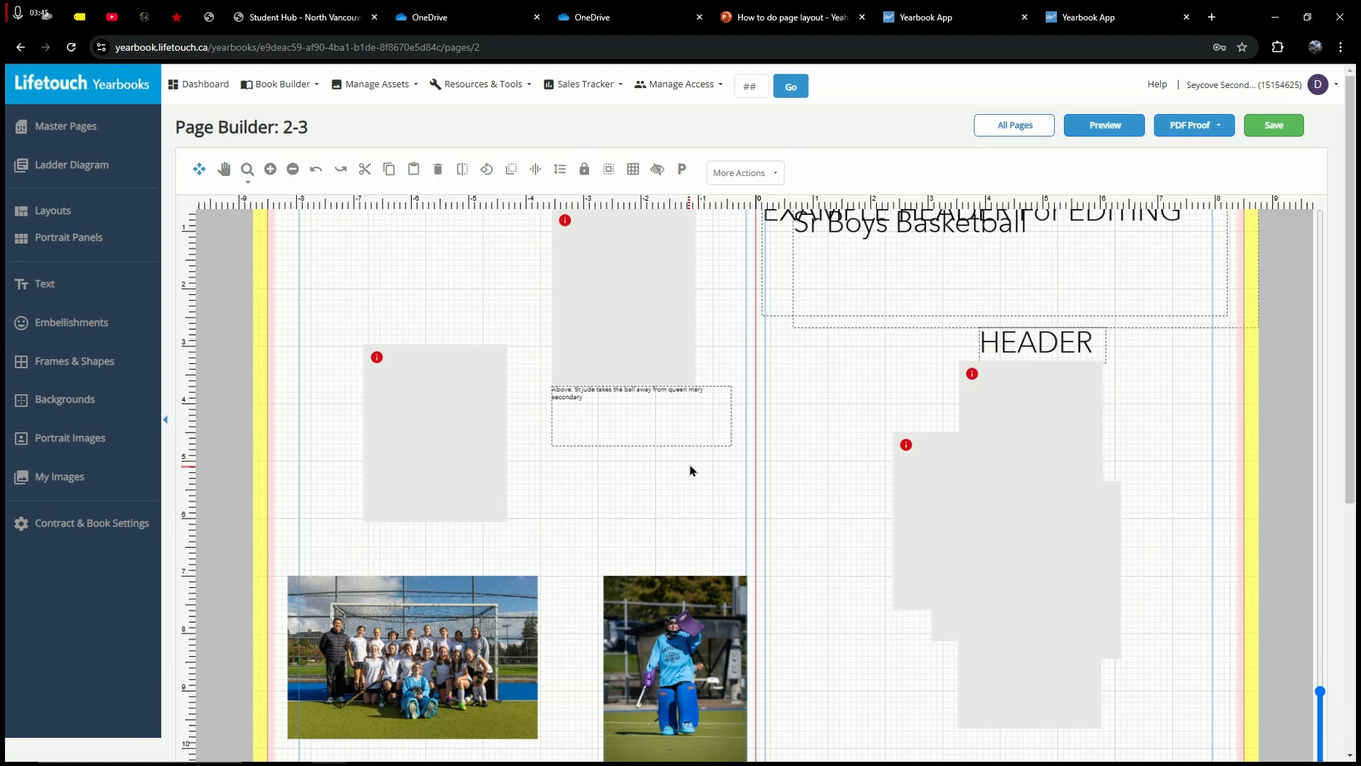
scroll(691, 467, "up", 2)
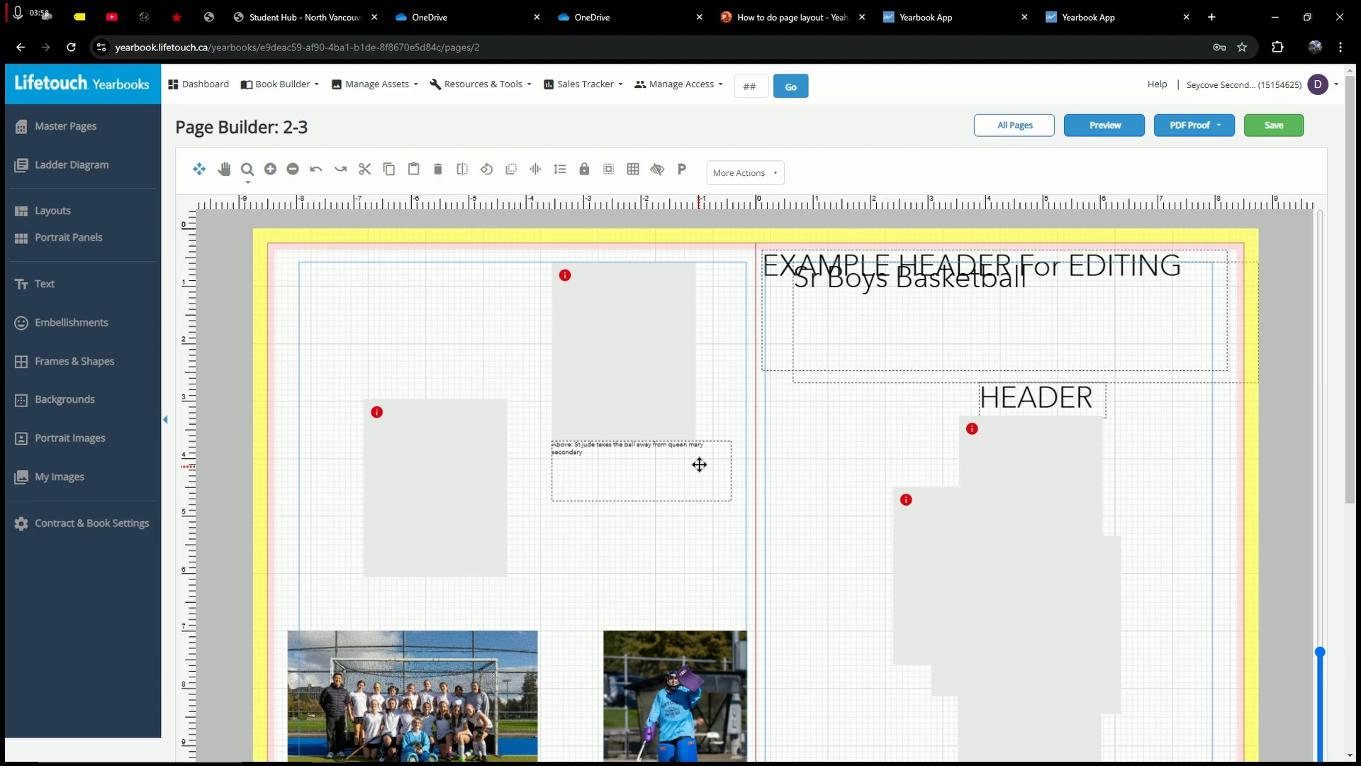
left_click(633, 169)
left_click(638, 448)
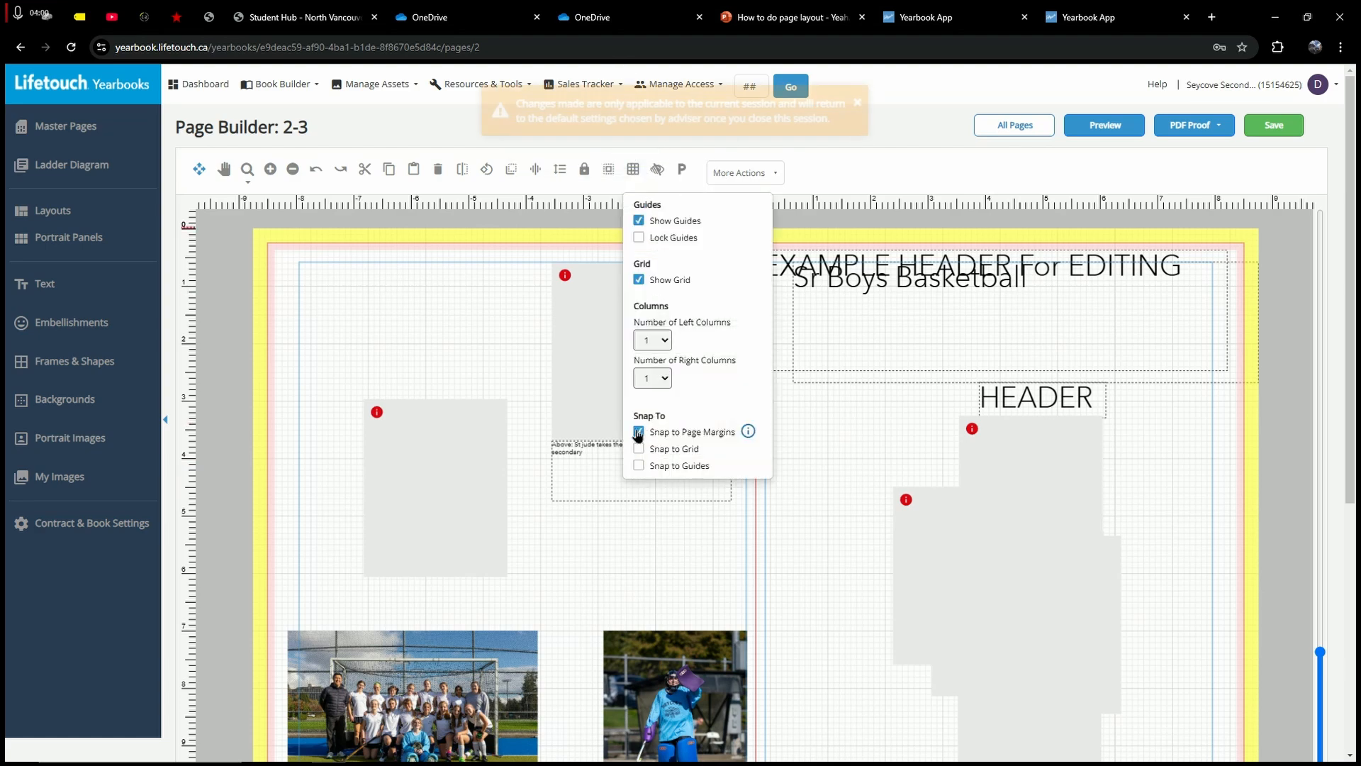
left_click(639, 432)
left_click(639, 448)
left_click(516, 380)
scroll(563, 360, "down", 2)
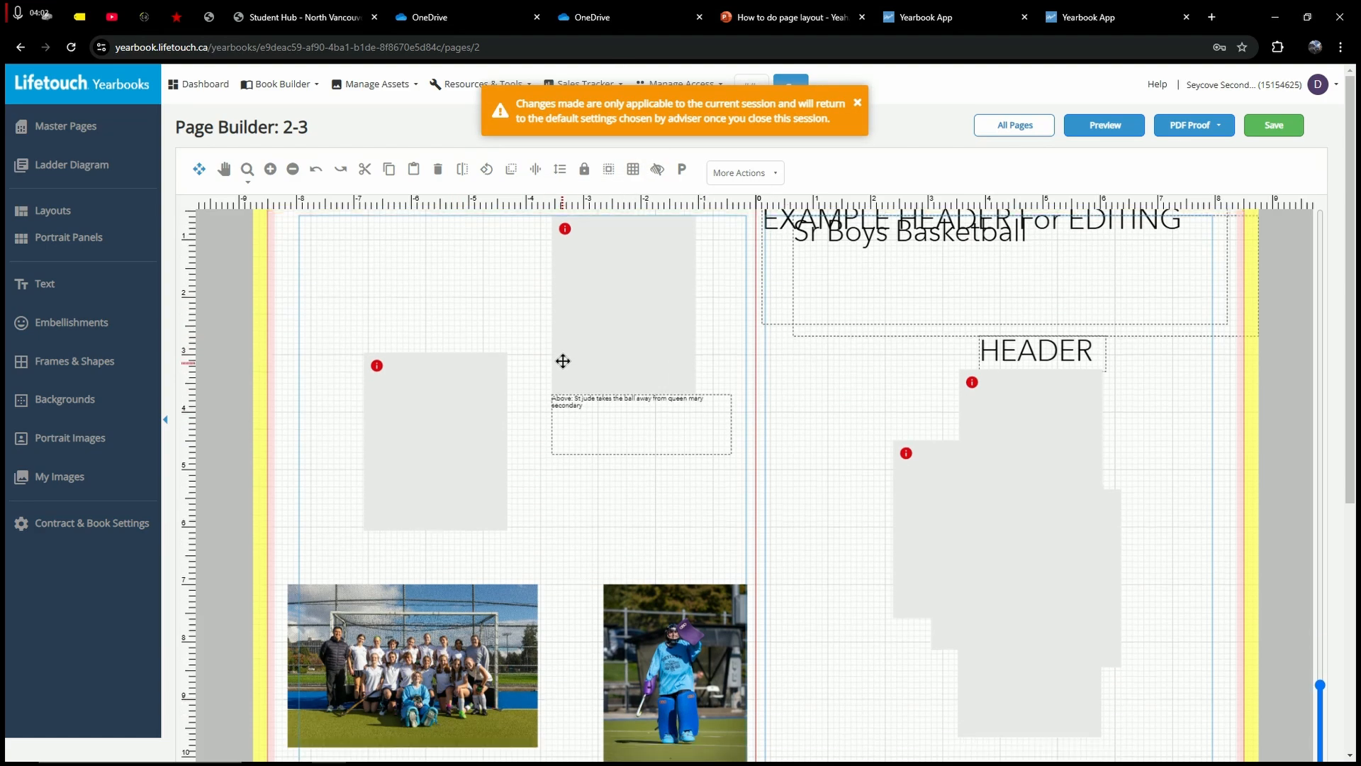
scroll(565, 354, "up", 1)
scroll(568, 348, "up", 1)
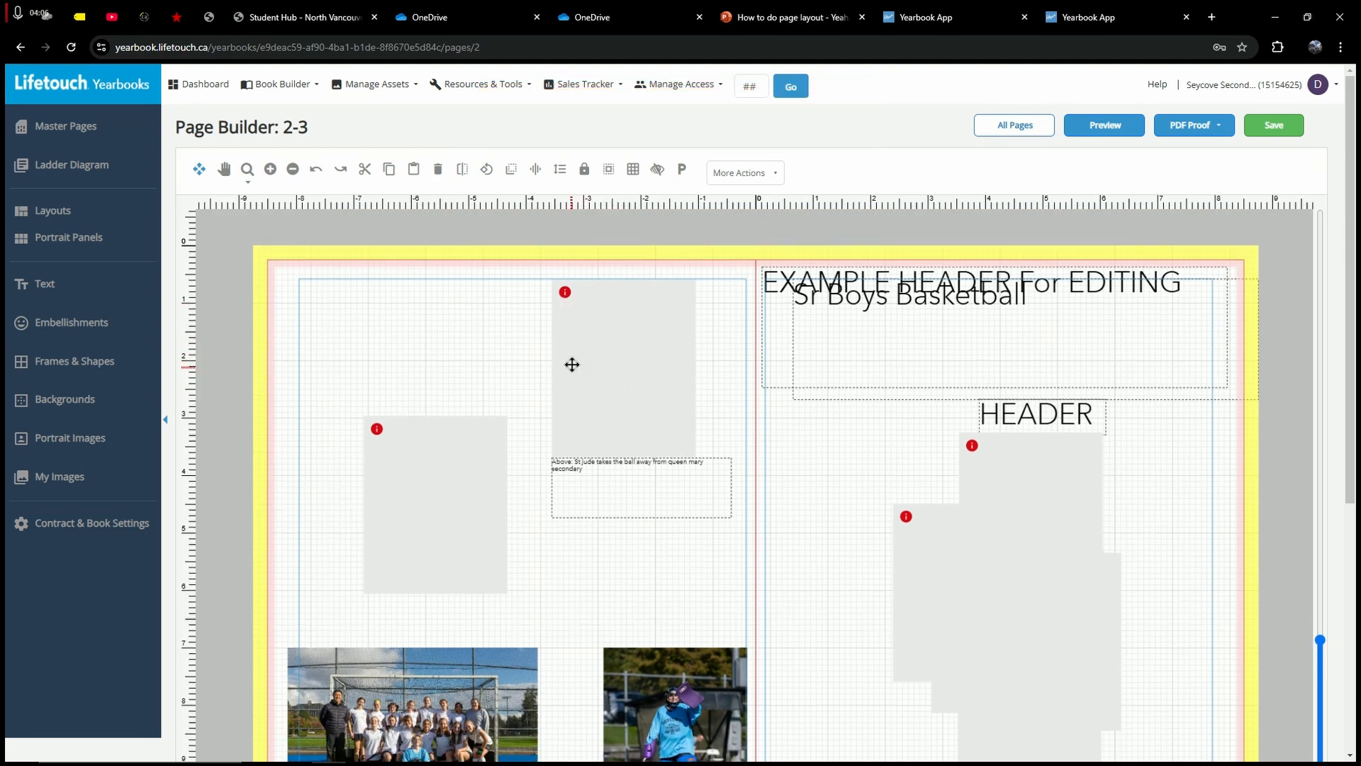
Step: Move the caption box below the title on page 3 and the team photo to the bottom right
left_click_drag(572, 358, 806, 518)
left_click_drag(599, 479, 816, 442)
left_click_drag(379, 482, 814, 526)
scroll(698, 587, "down", 2)
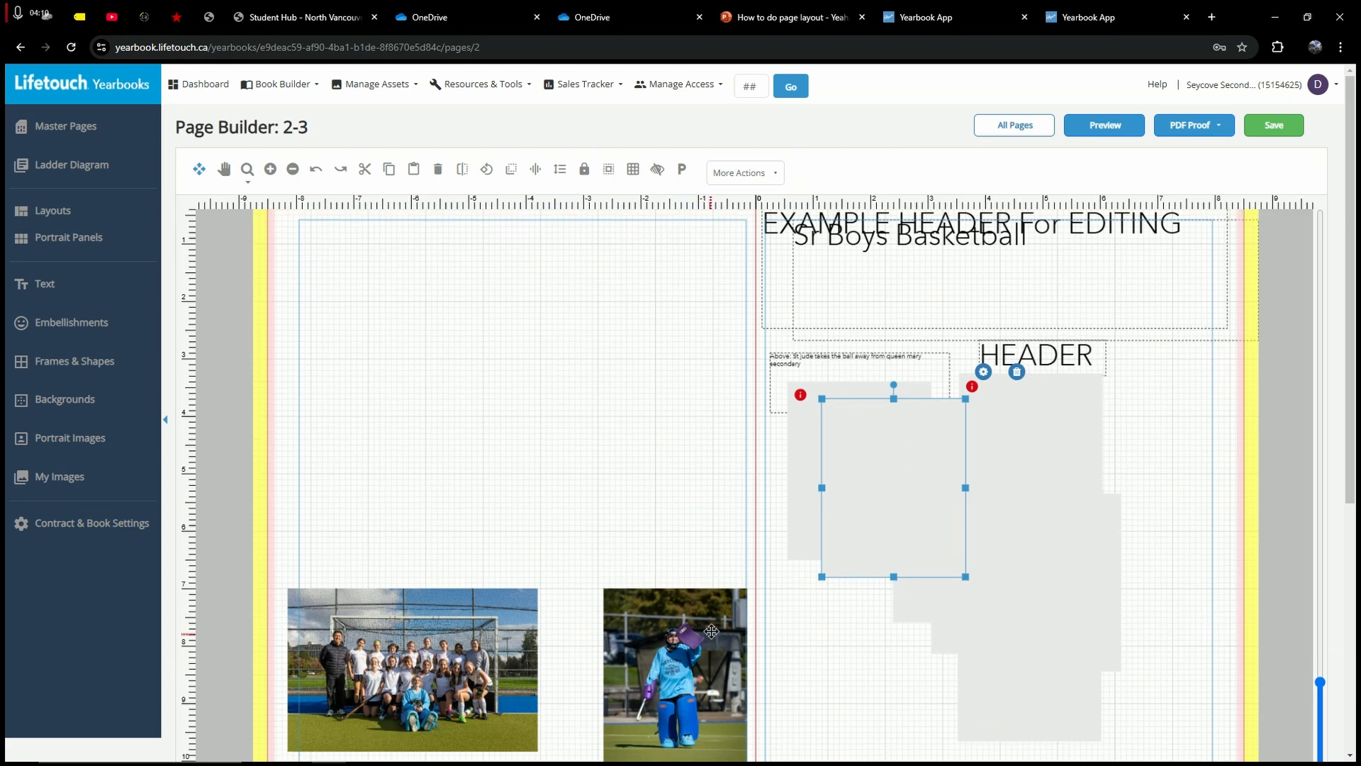
left_click_drag(699, 587, 875, 587)
left_click_drag(342, 595, 1053, 596)
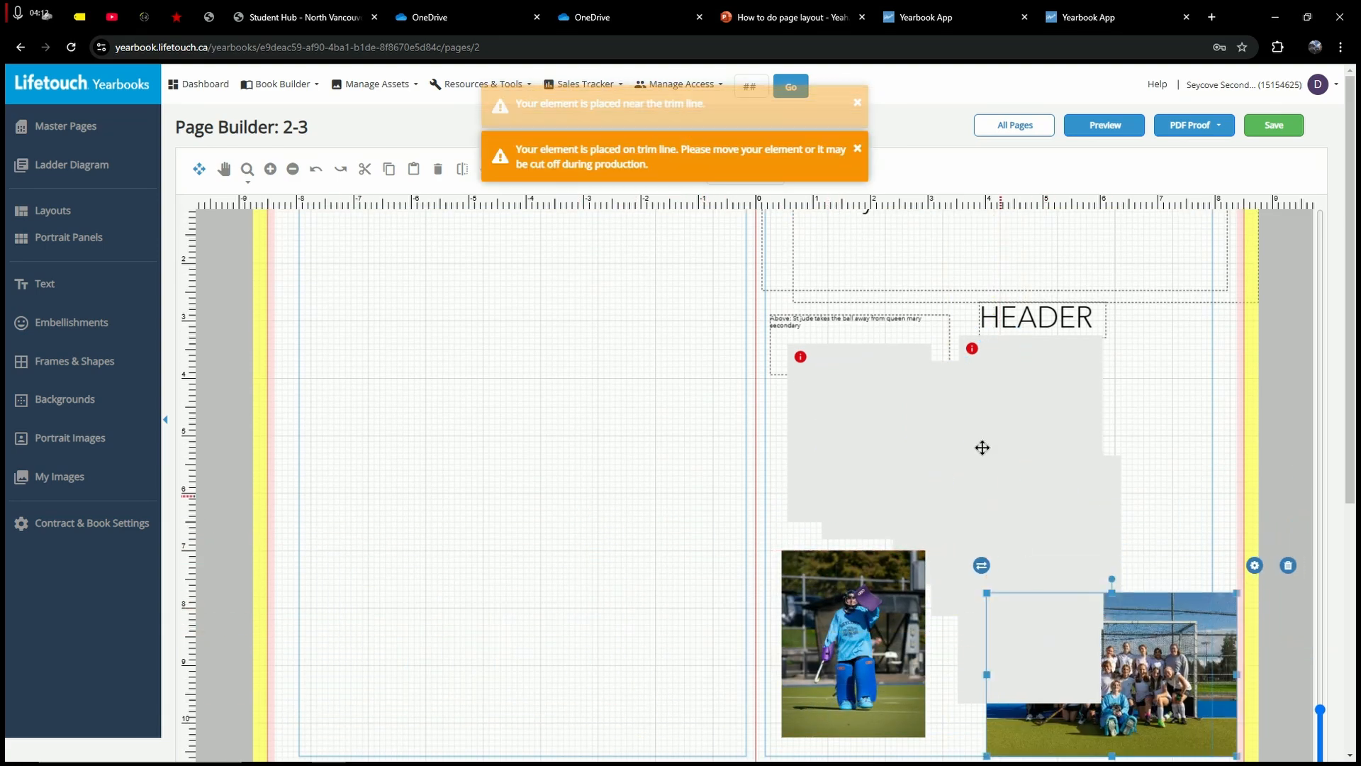
Step: Set an empty photo frame toward the fold on page 2 and bring the goalie photo beside it
left_click_drag(857, 435, 478, 411)
left_click(702, 368)
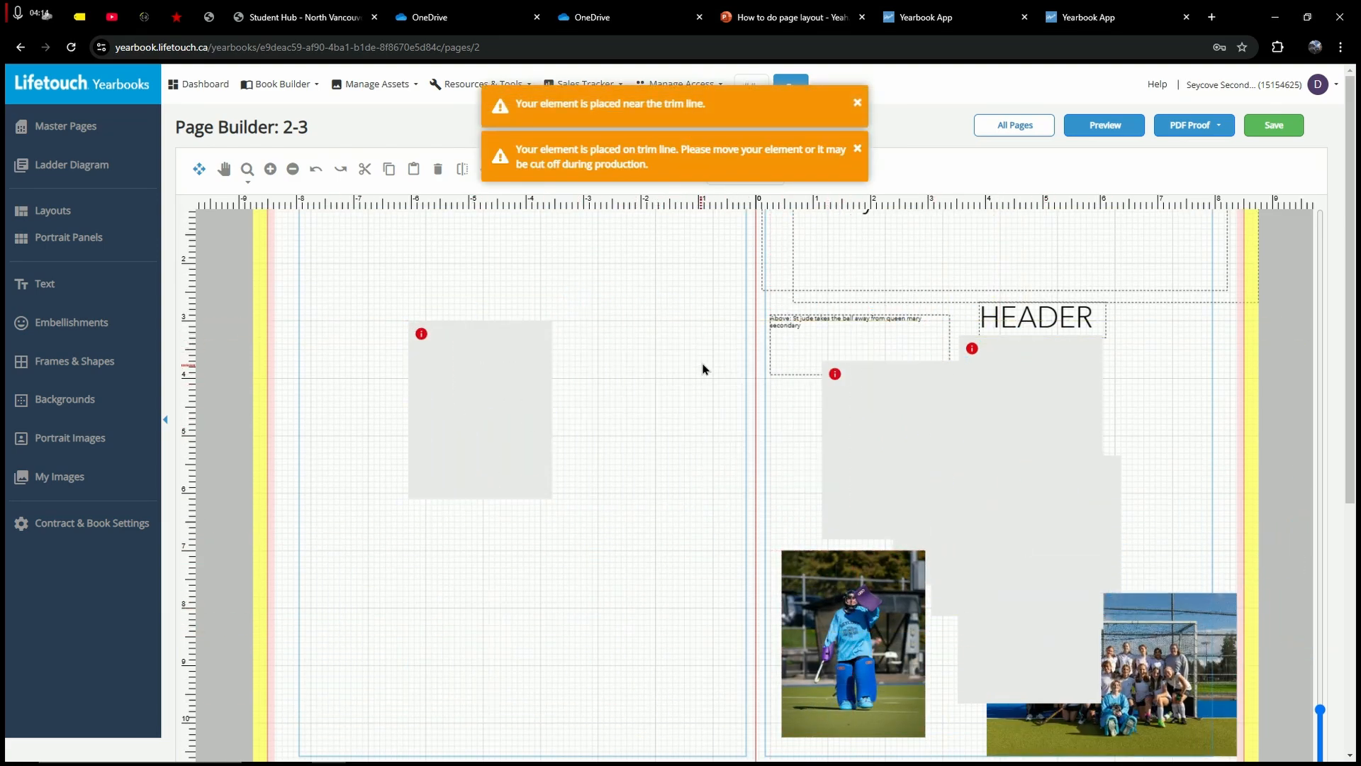
left_click_drag(472, 375, 433, 376)
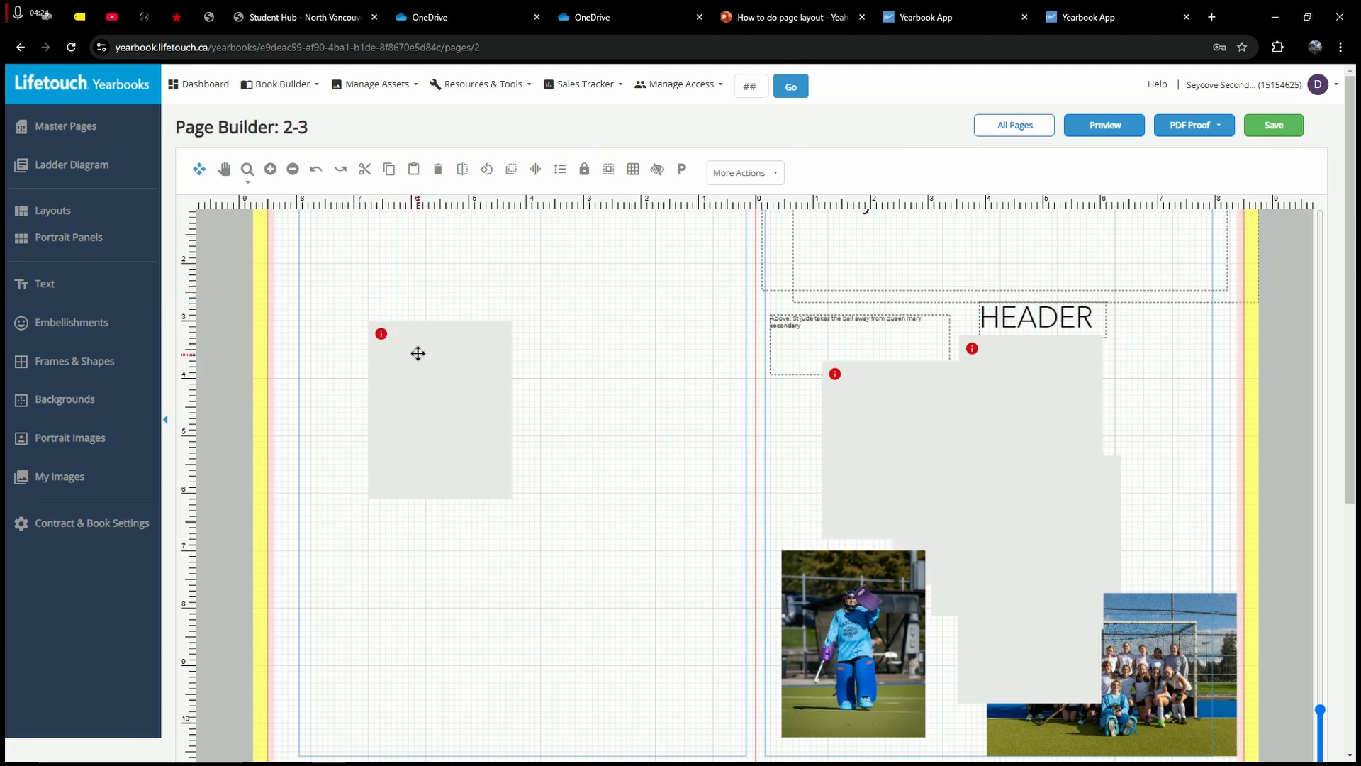
left_click_drag(416, 353, 417, 352)
scroll(581, 465, "up", 1)
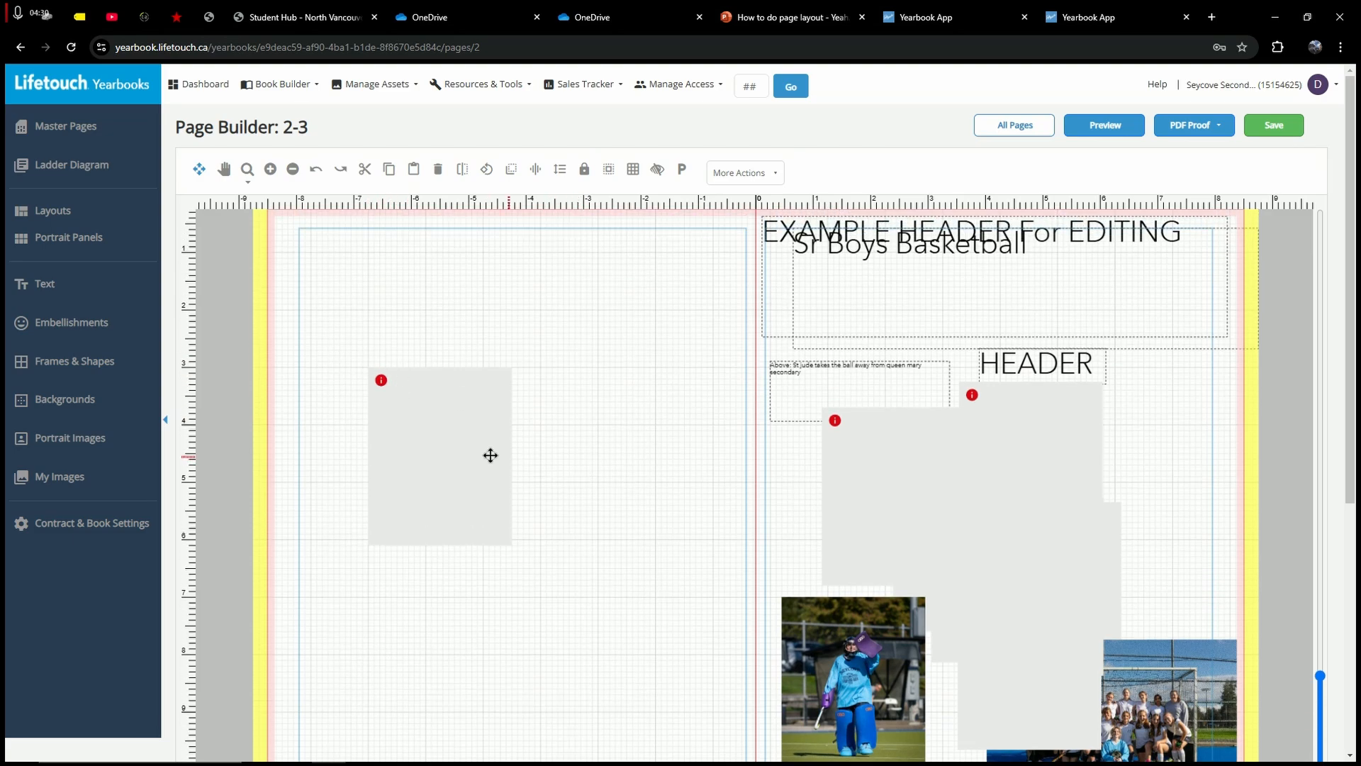
left_click_drag(434, 426, 565, 468)
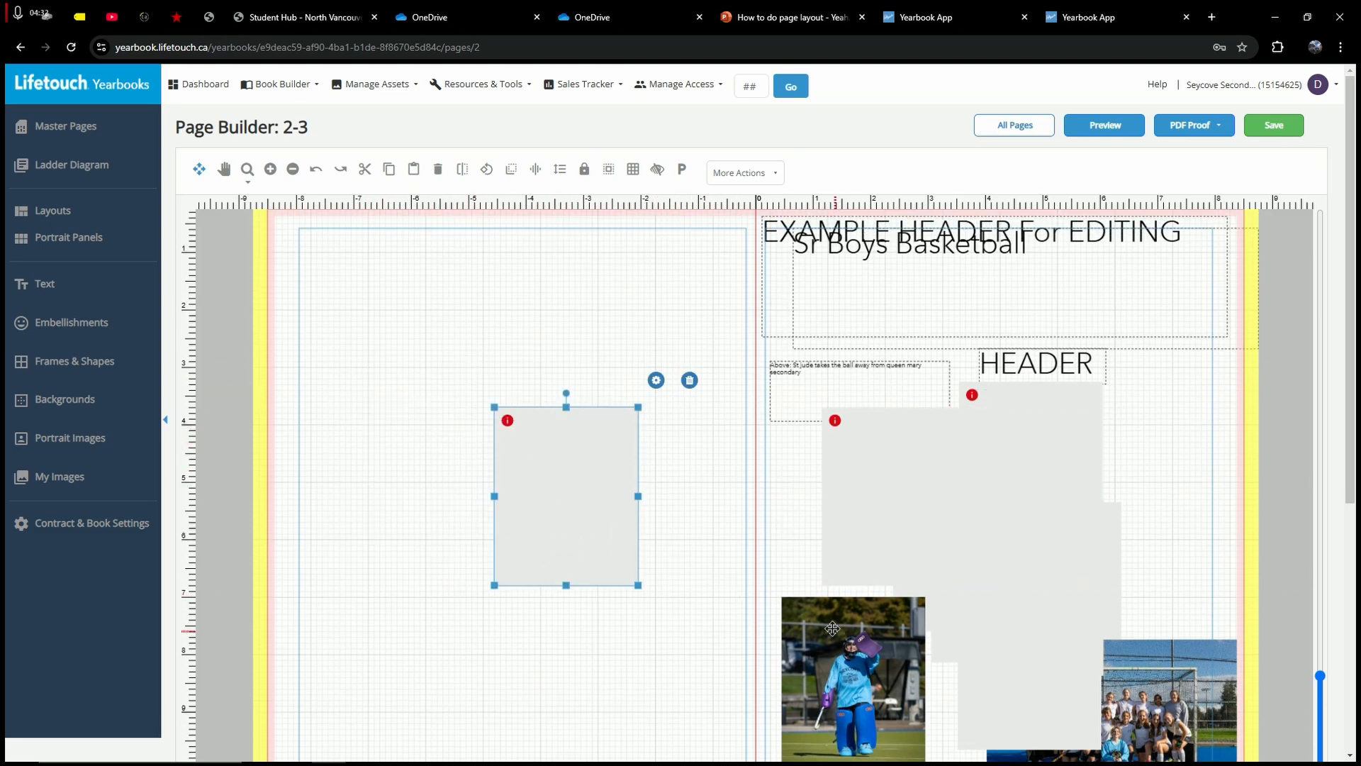
left_click_drag(835, 629, 393, 449)
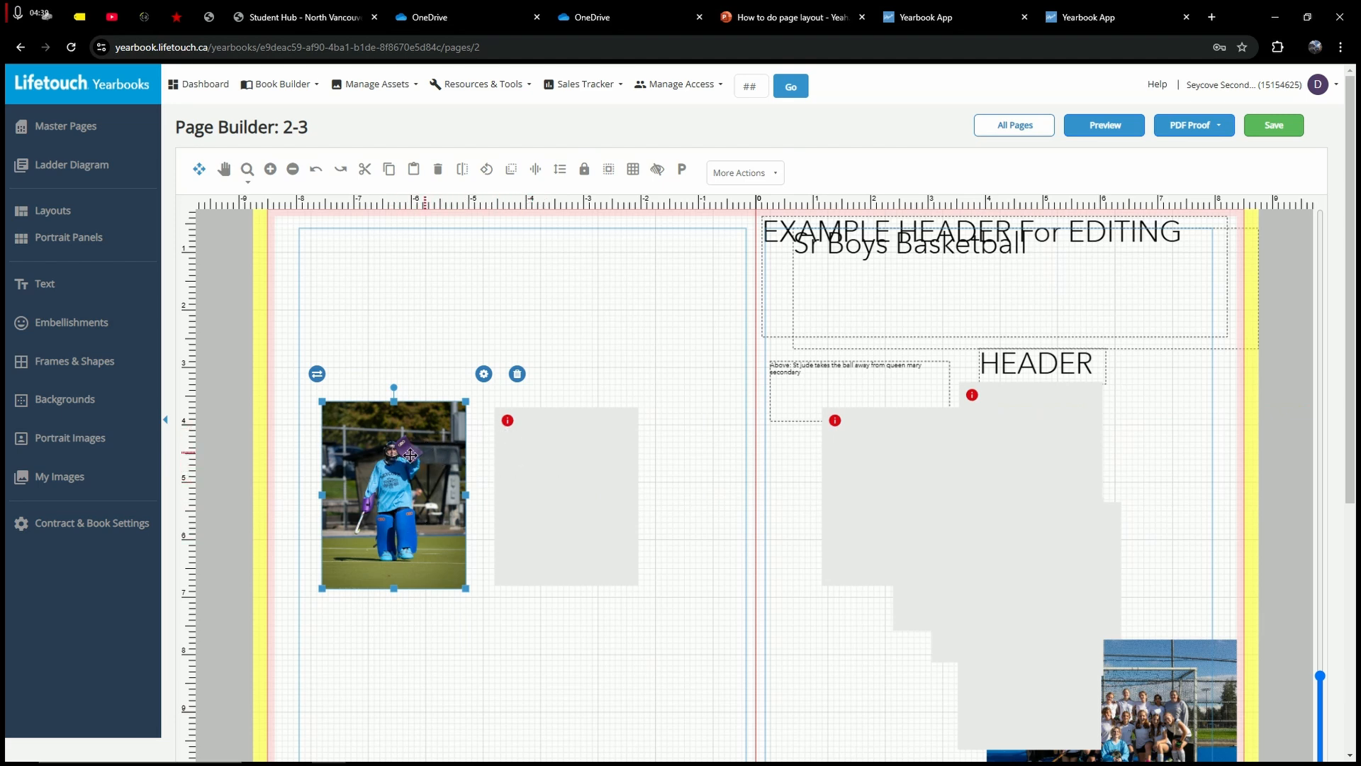
Step: Move the empty frame beside the goalie photo up and slightly right
left_click(556, 468)
left_click(473, 364)
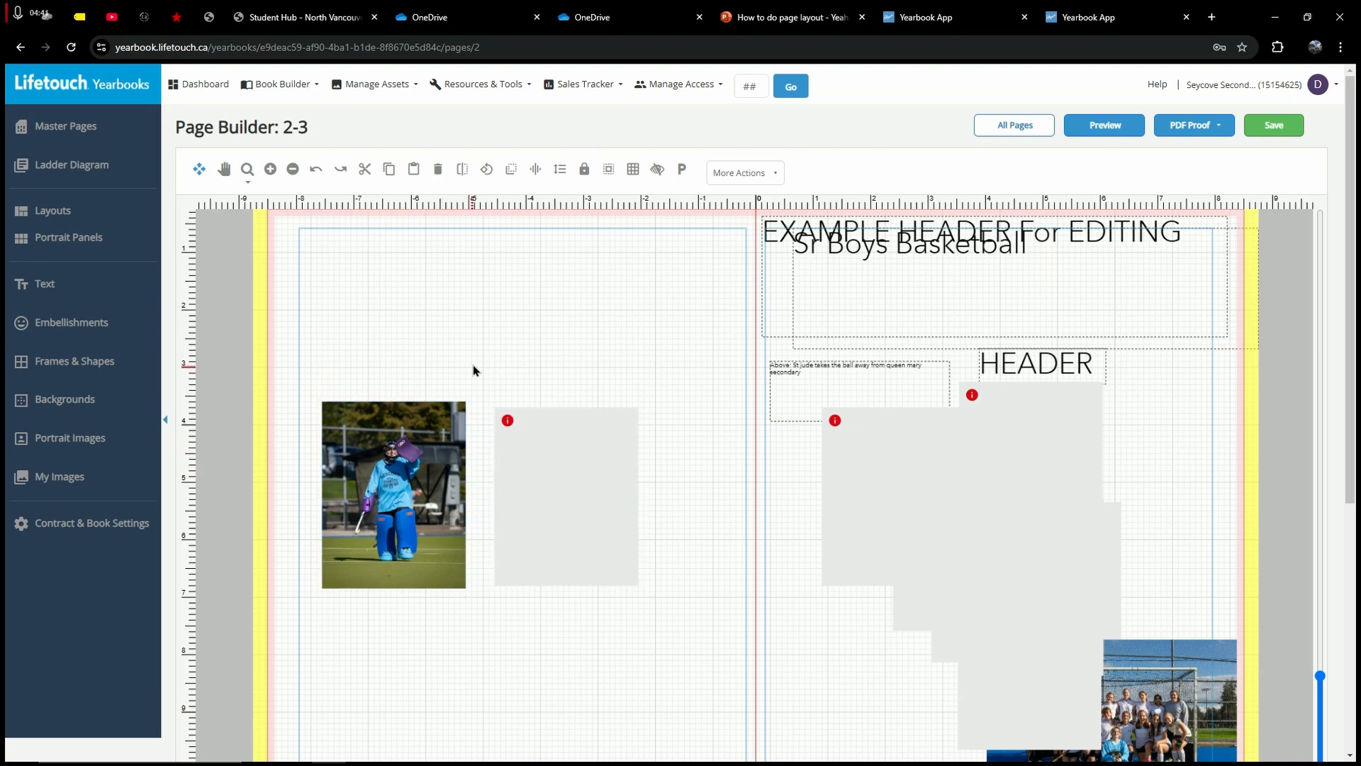
left_click(112, 477)
left_click(115, 464)
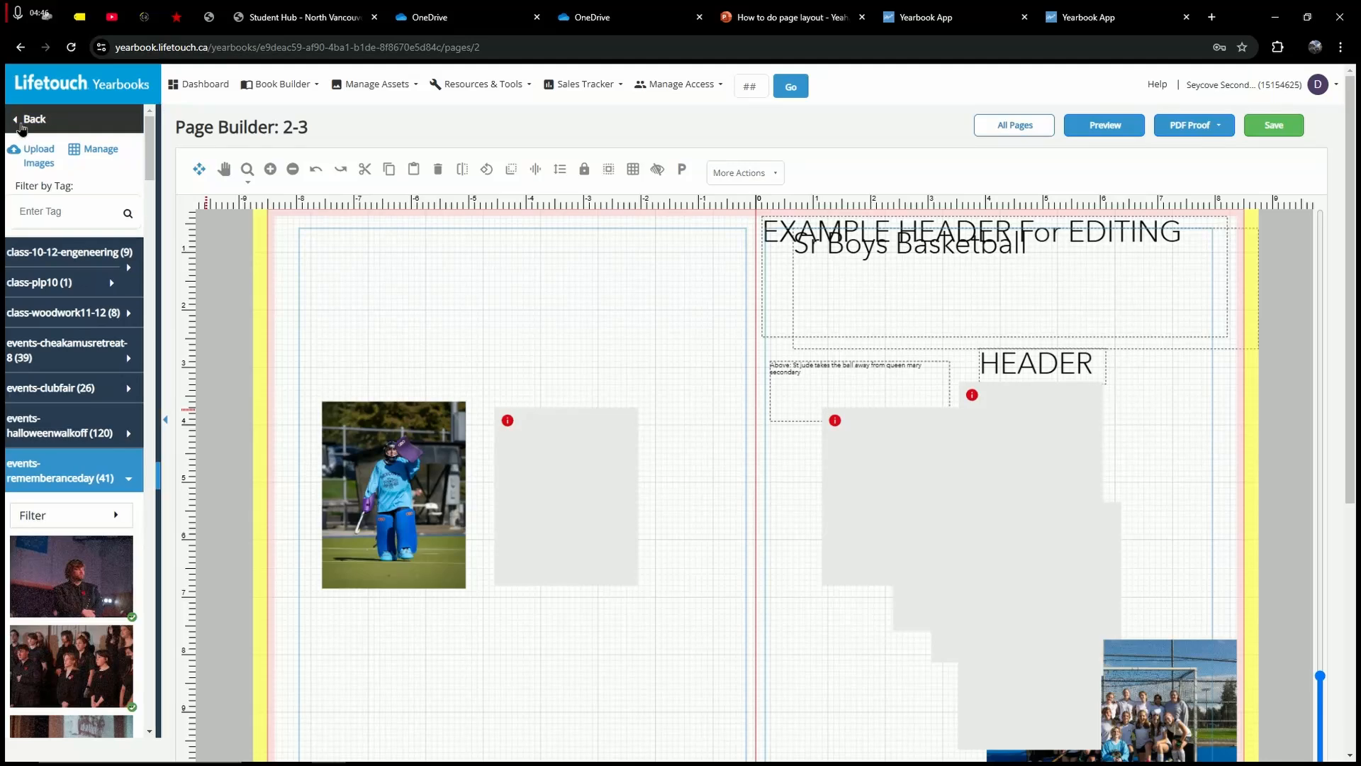
left_click(25, 120)
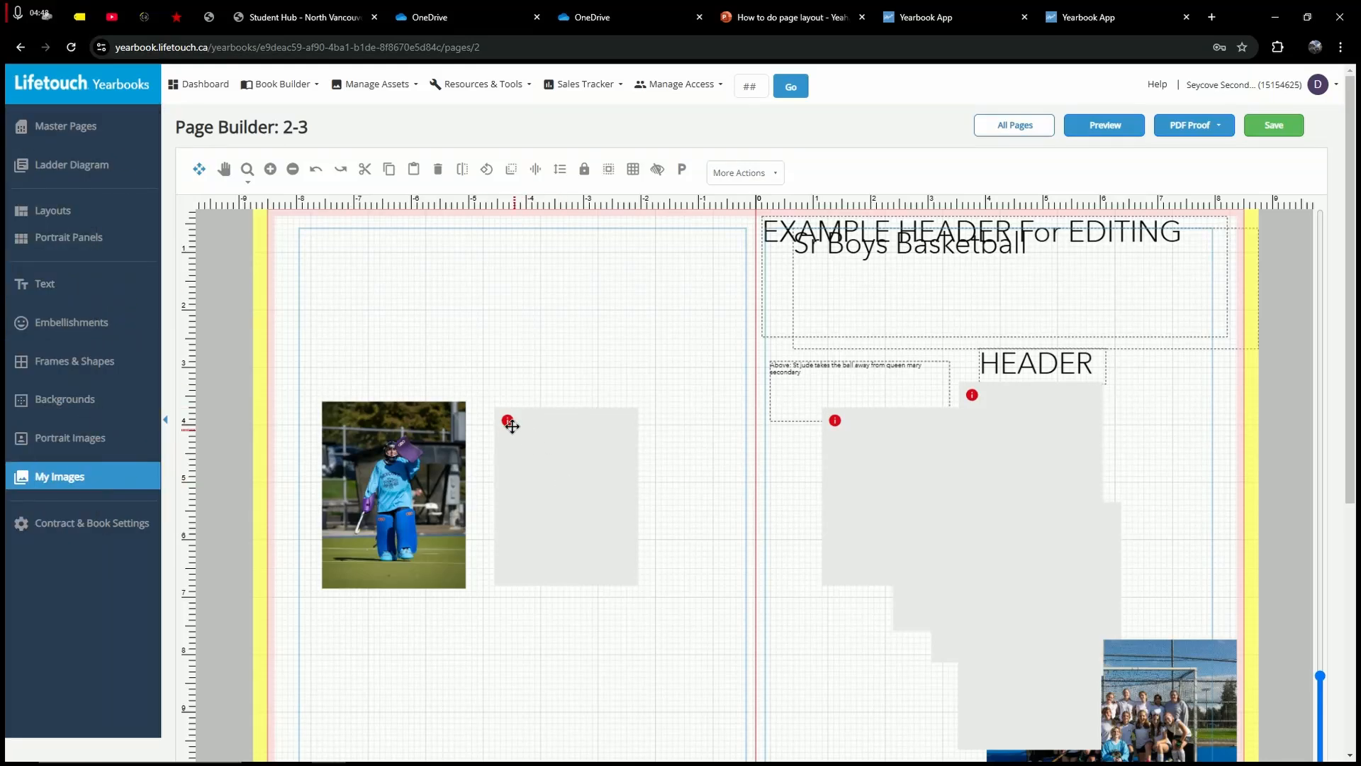
left_click_drag(532, 419, 543, 374)
left_click(427, 273)
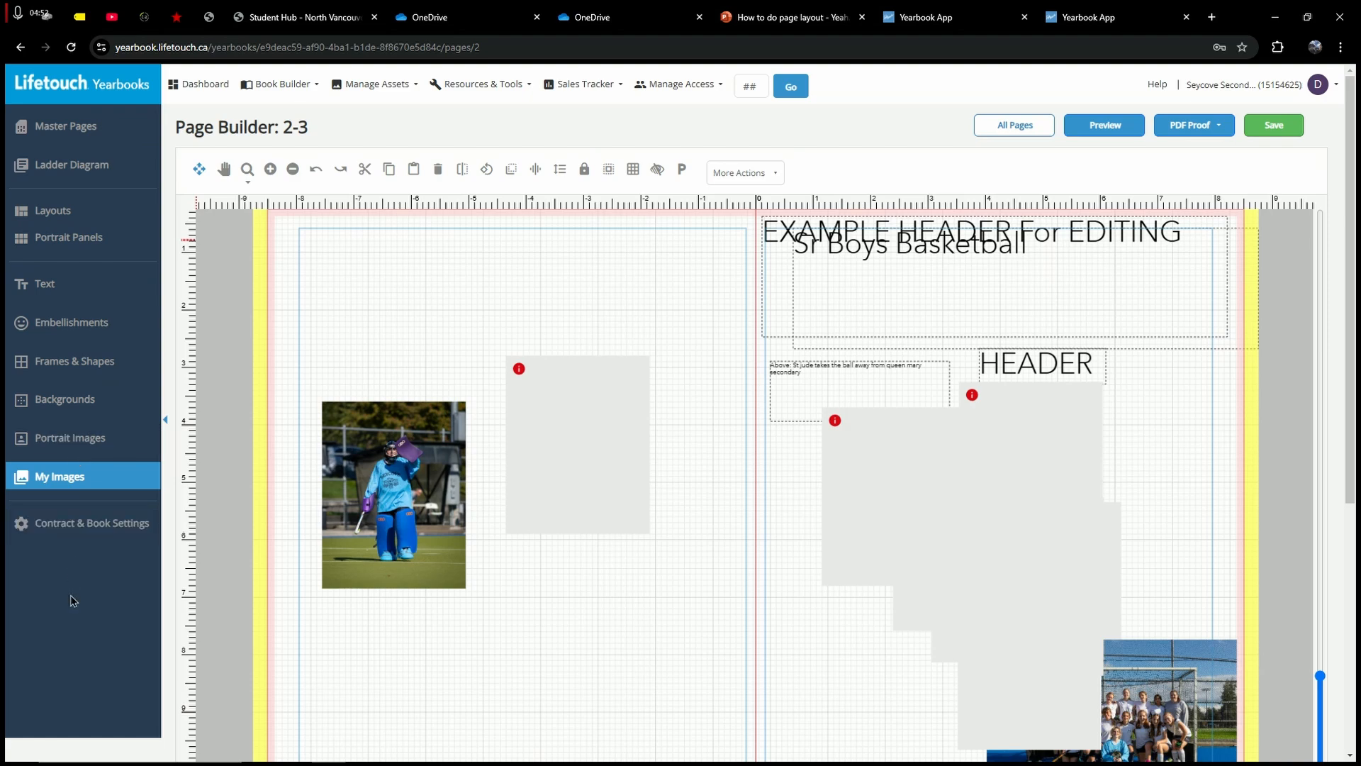
Step: Show the sports-srfieldhockey photos in My Images and scroll through their thumbnails
left_click(70, 479)
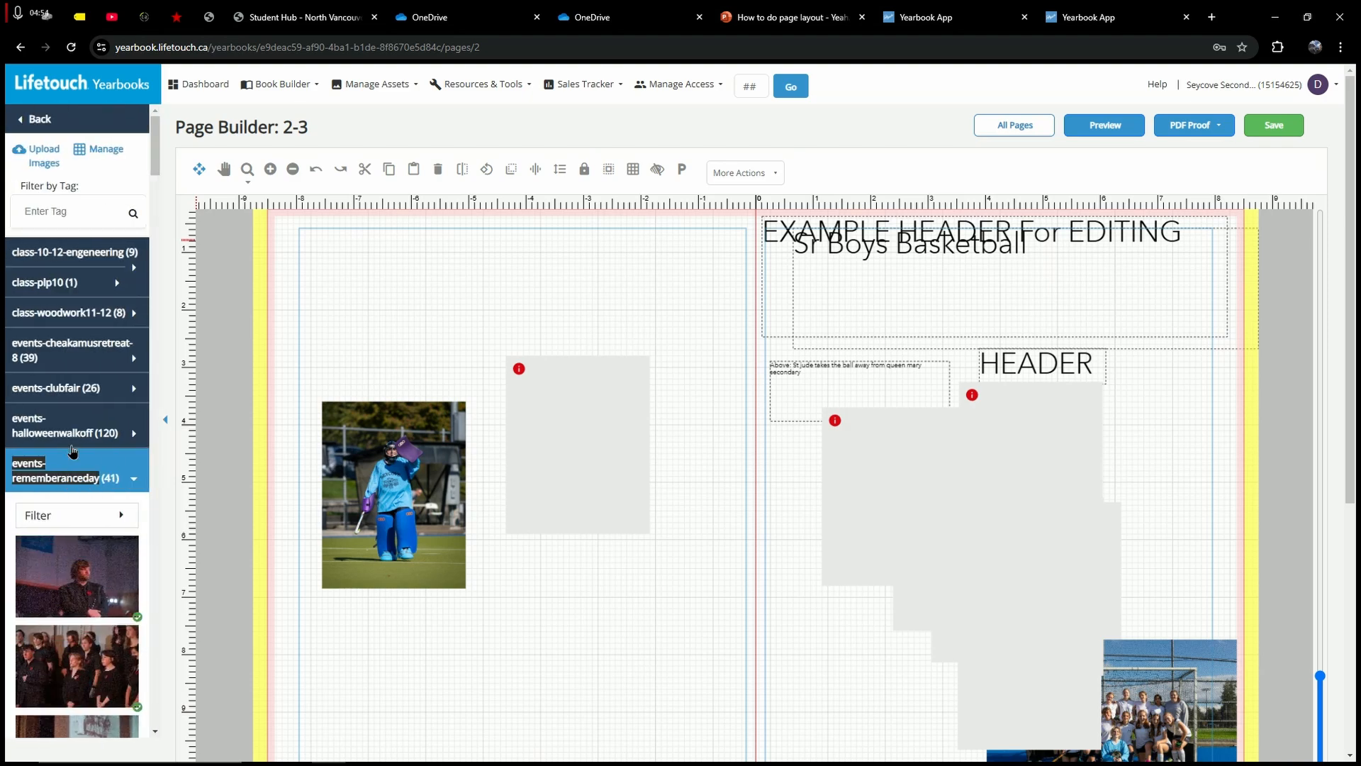
left_click(102, 471)
scroll(101, 457, "down", 1)
scroll(100, 457, "down", 1)
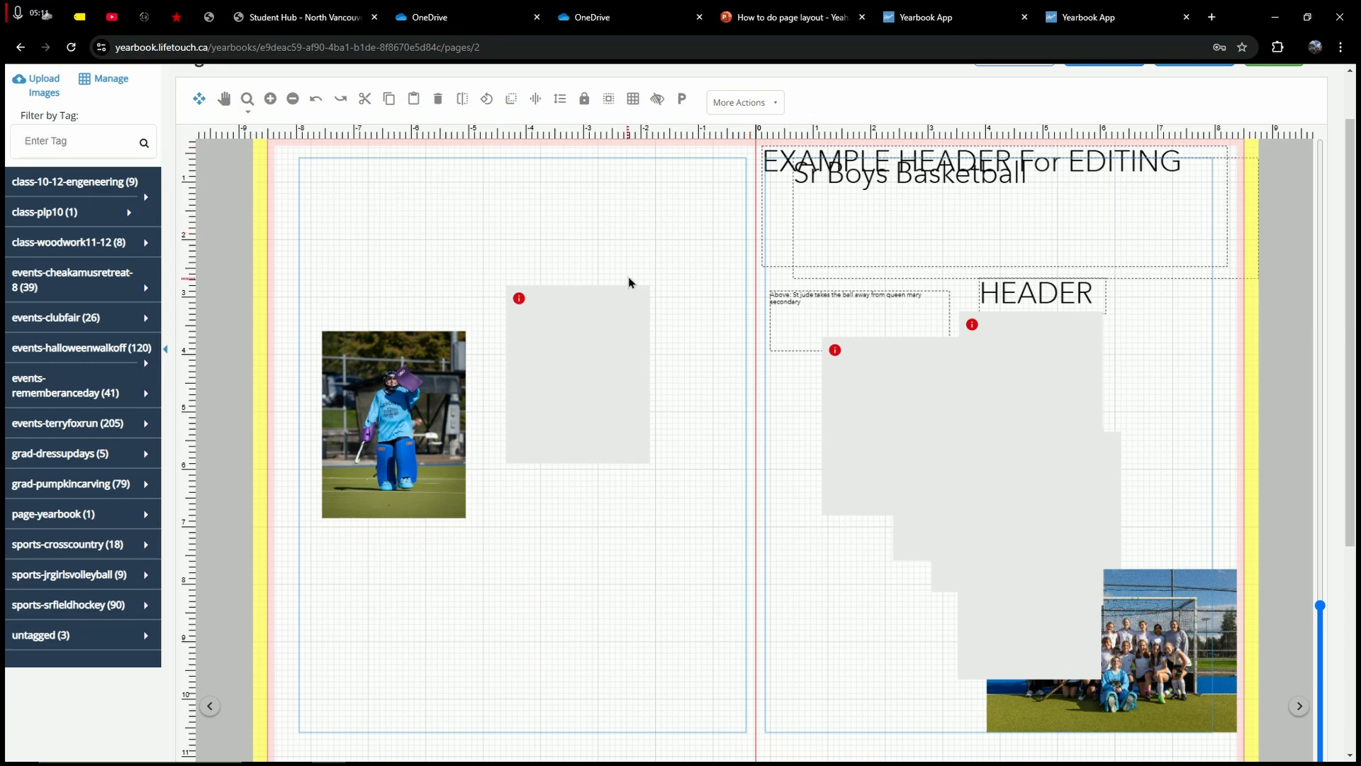
scroll(562, 268, "up", 1)
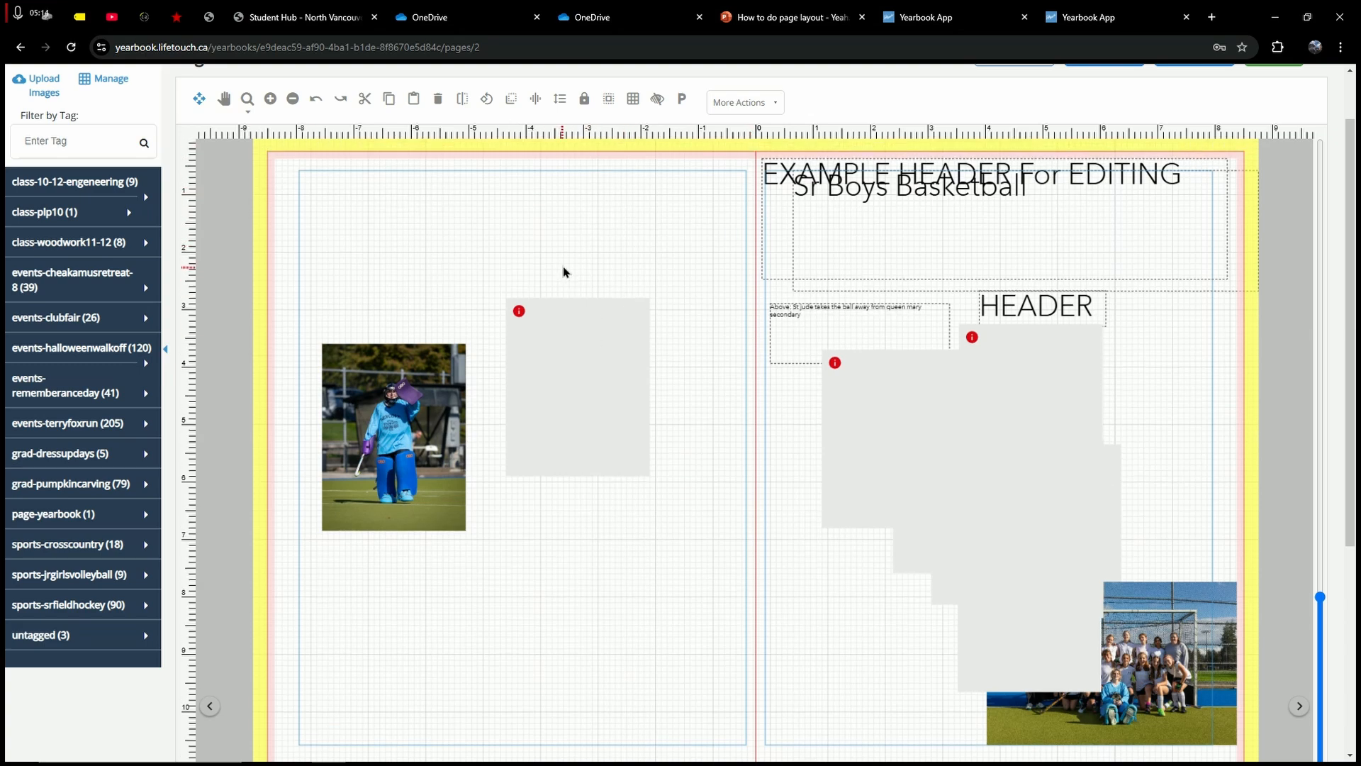
scroll(565, 273, "up", 1)
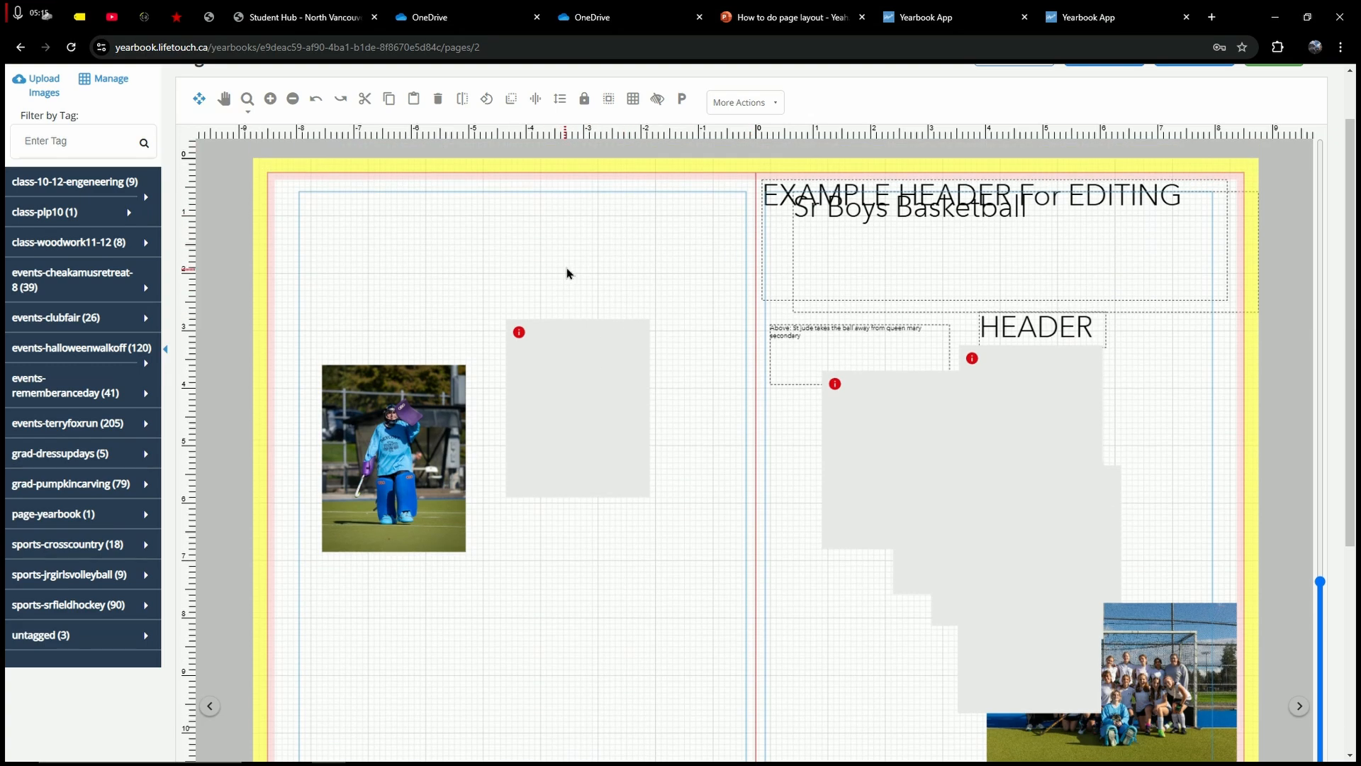
left_click(101, 601)
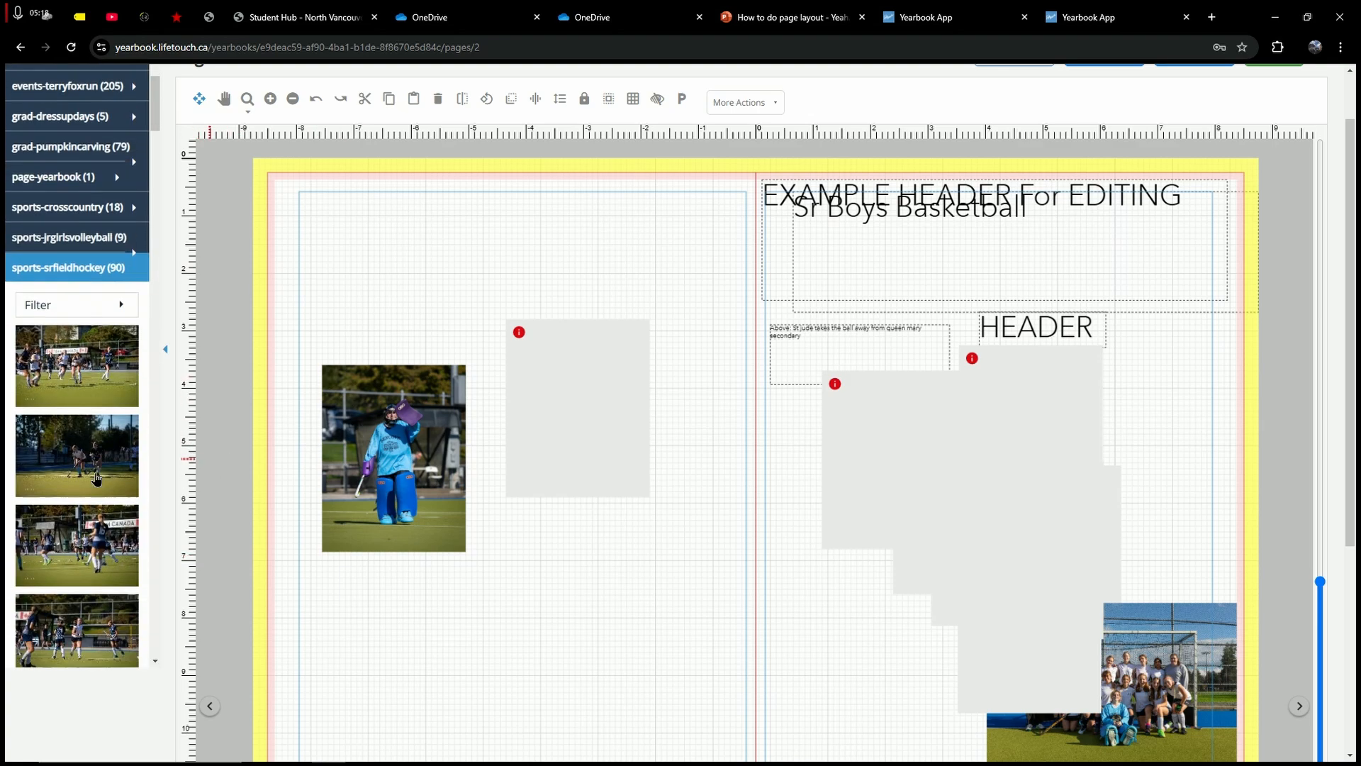
scroll(128, 461, "down", 10)
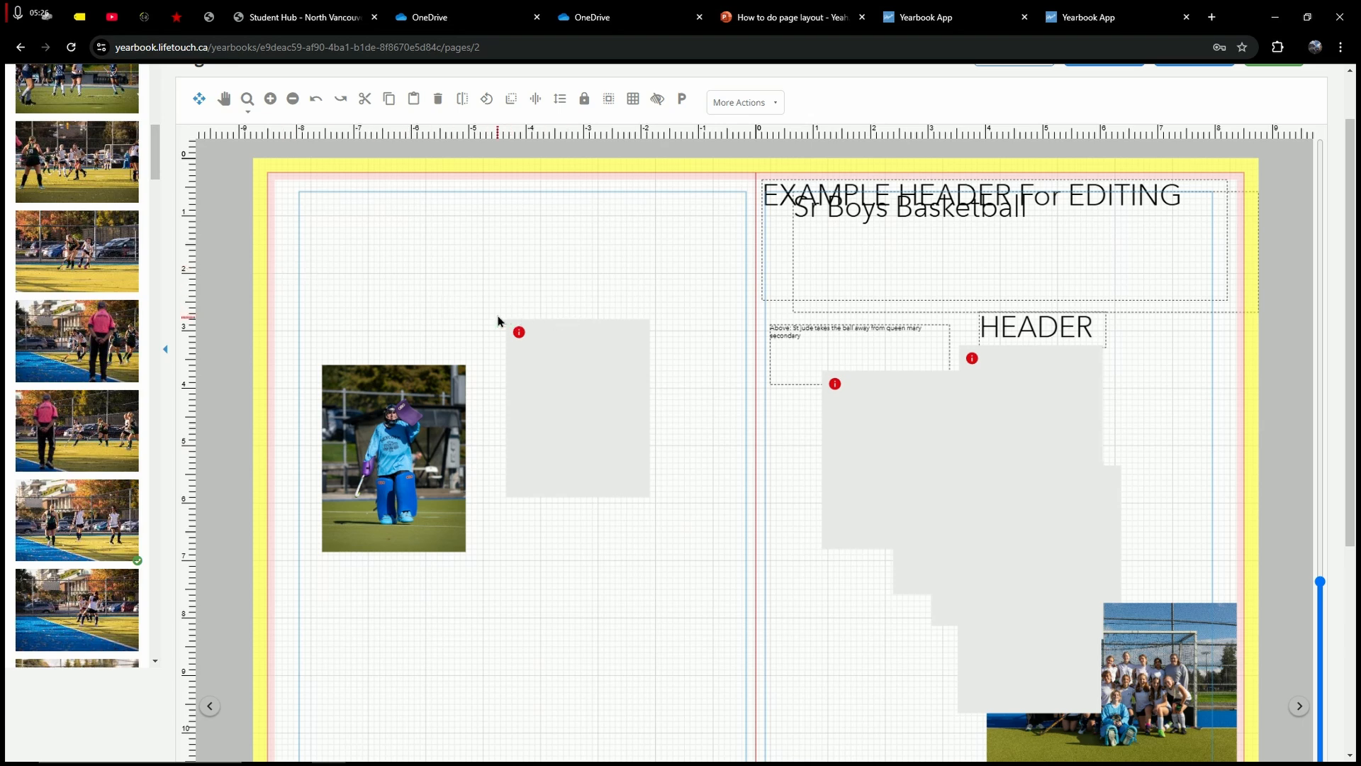
scroll(104, 440, "down", 4)
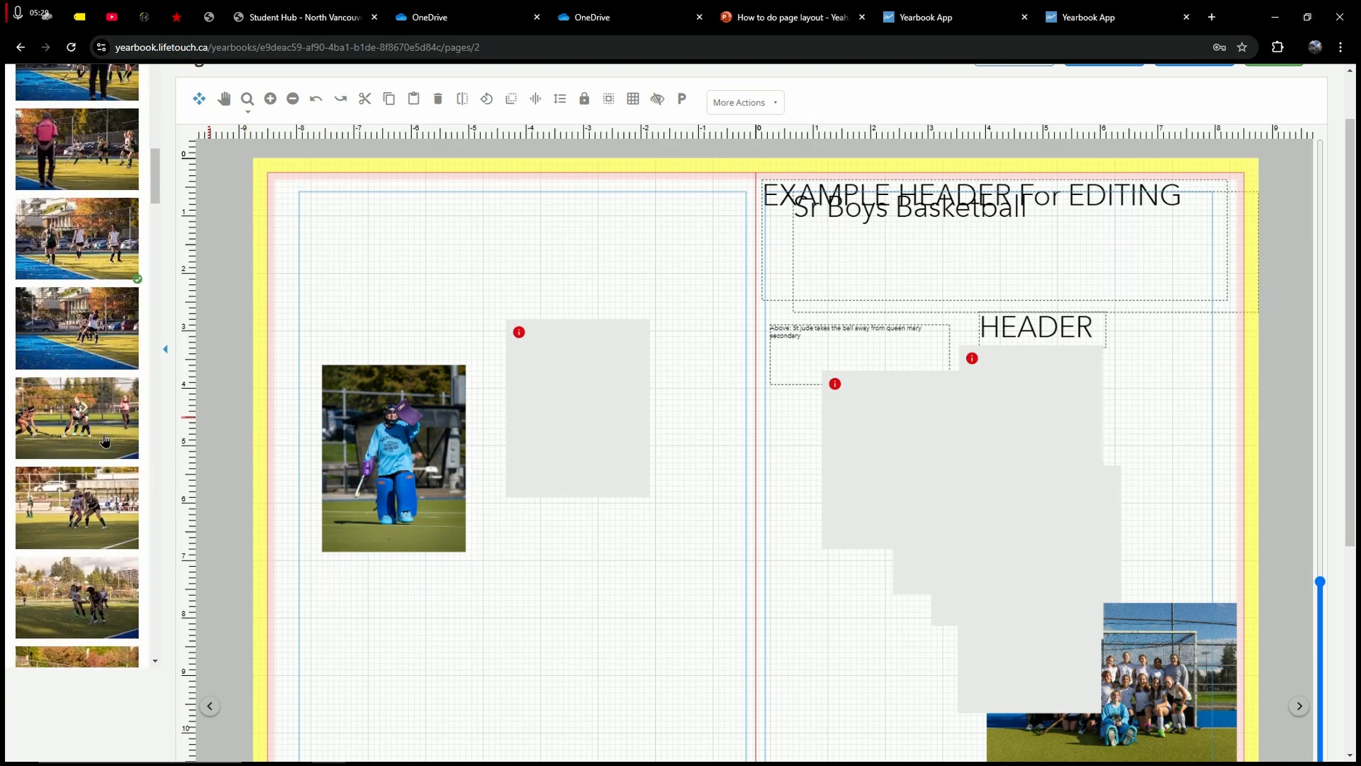
Step: Narrow the goalie photo's frame from the left and enlarge the photo inside it
double_click(404, 407)
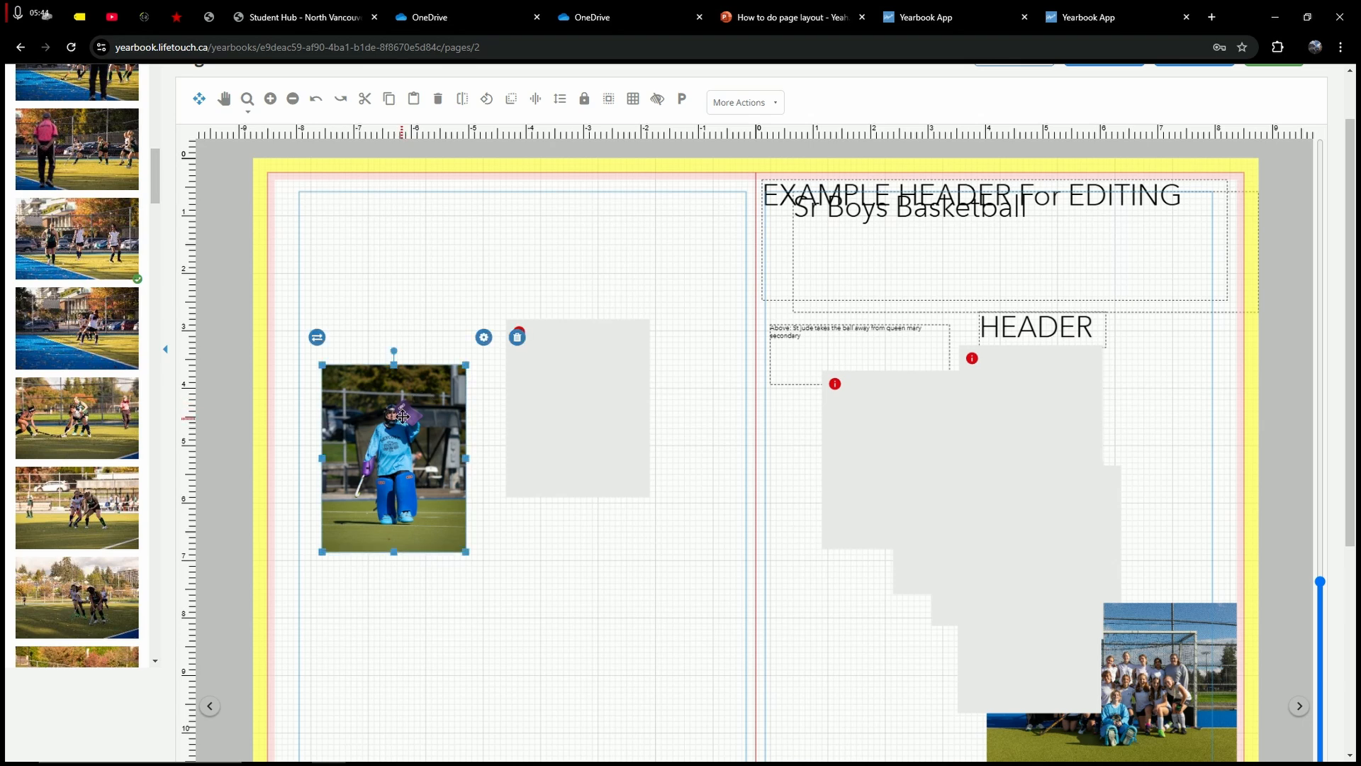
left_click(308, 438)
left_click_drag(323, 459, 345, 459)
double_click(410, 403)
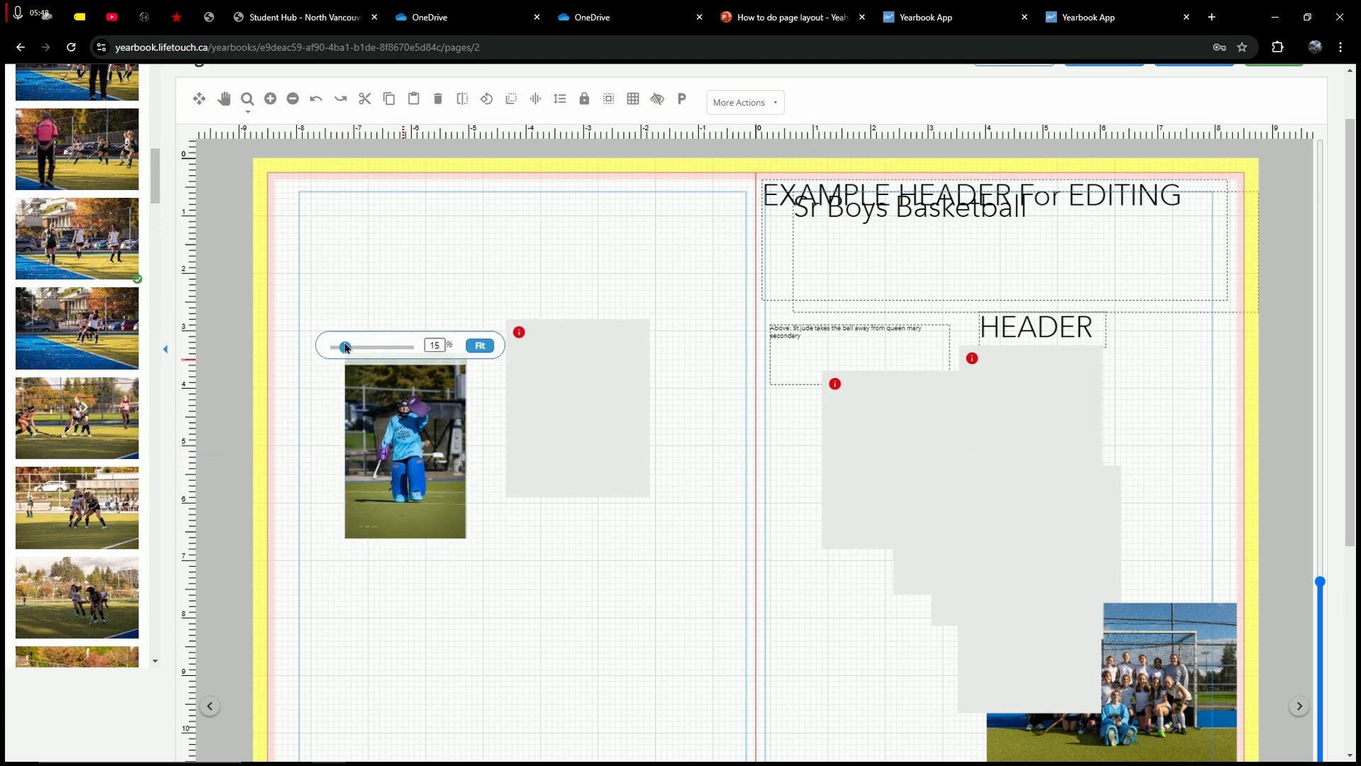
left_click_drag(349, 348, 351, 348)
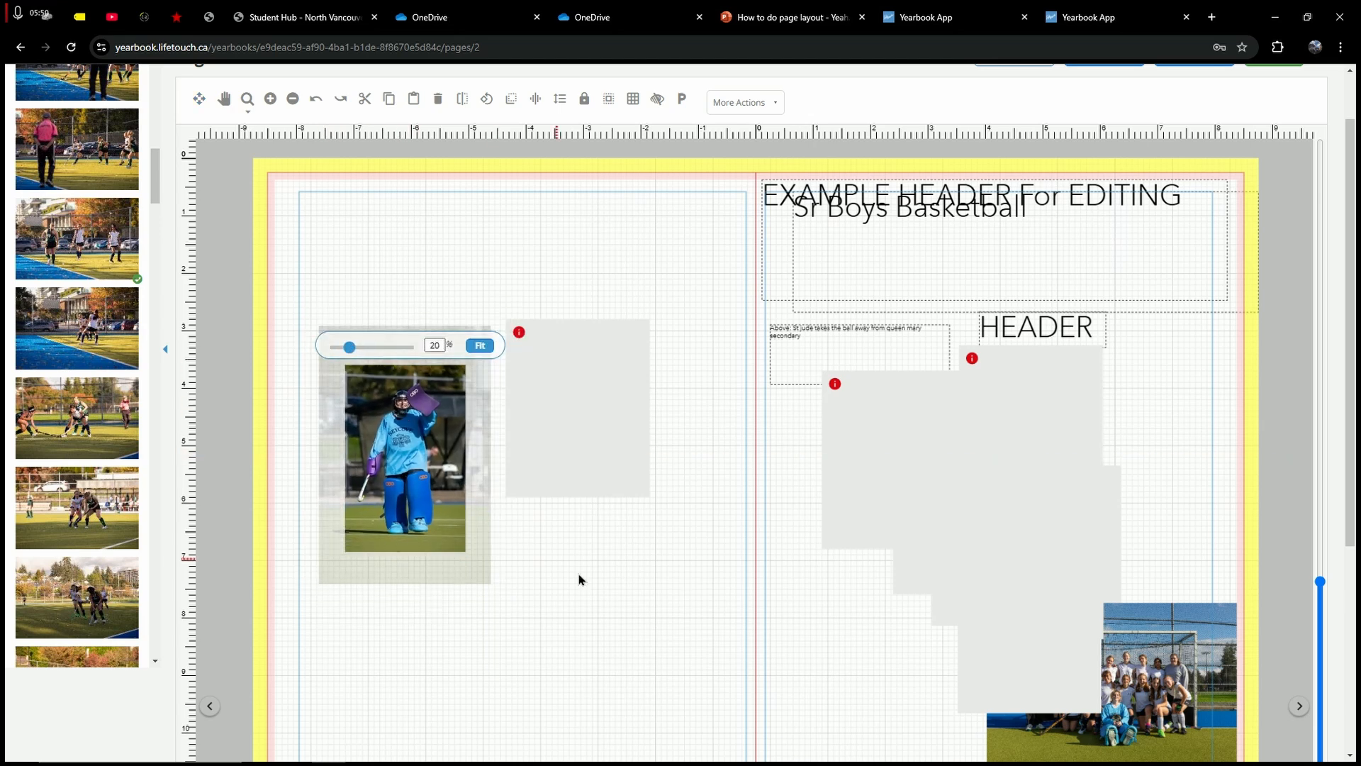
left_click(580, 575)
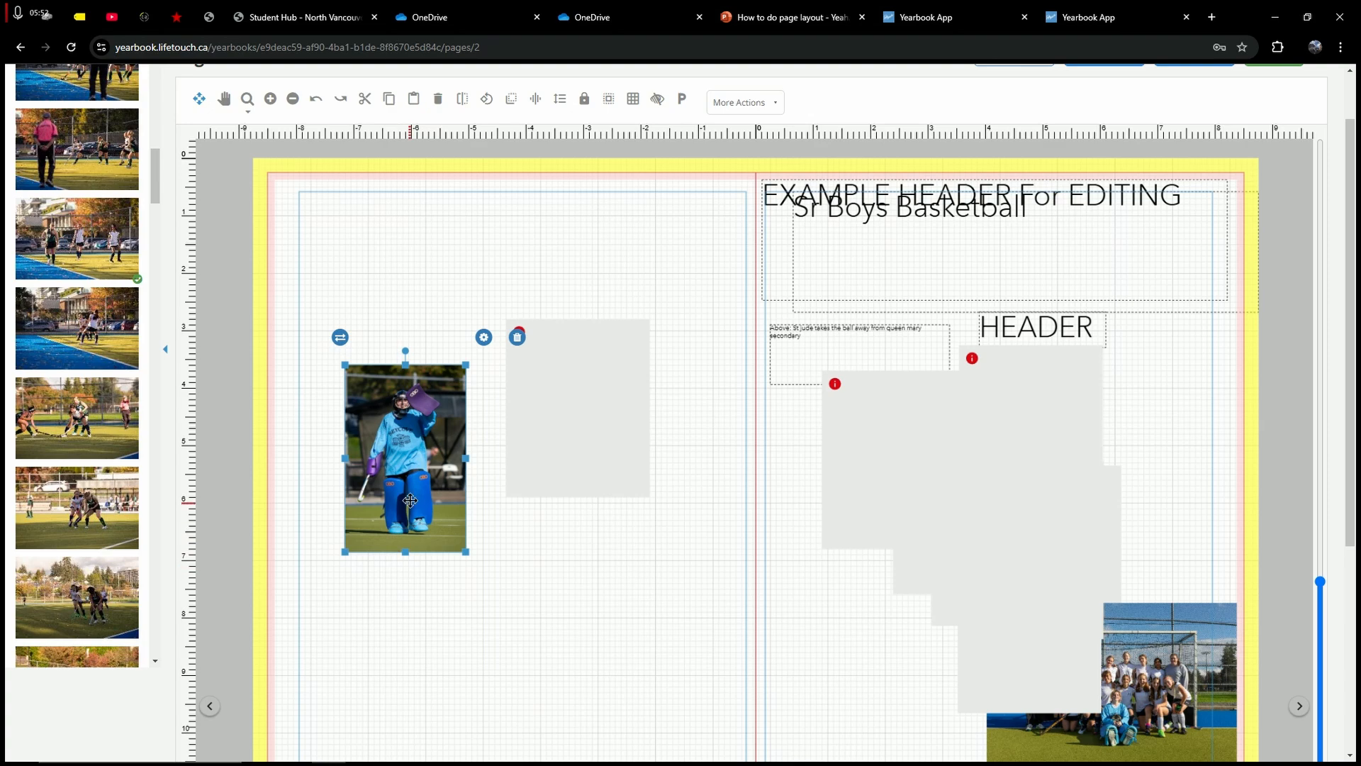
left_click(273, 441)
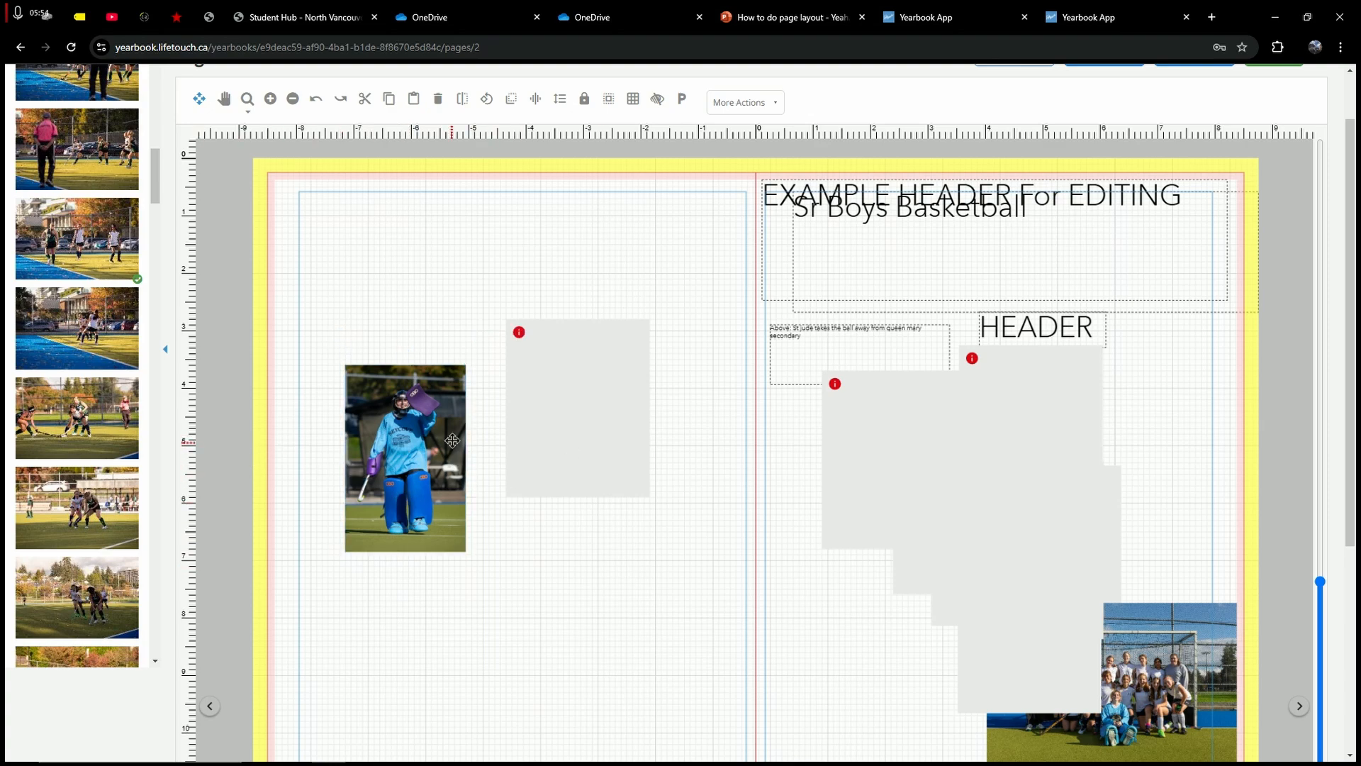
Step: Move the team photo, then the goalie photo, onto the right page's frames
scroll(1042, 598, "down", 1)
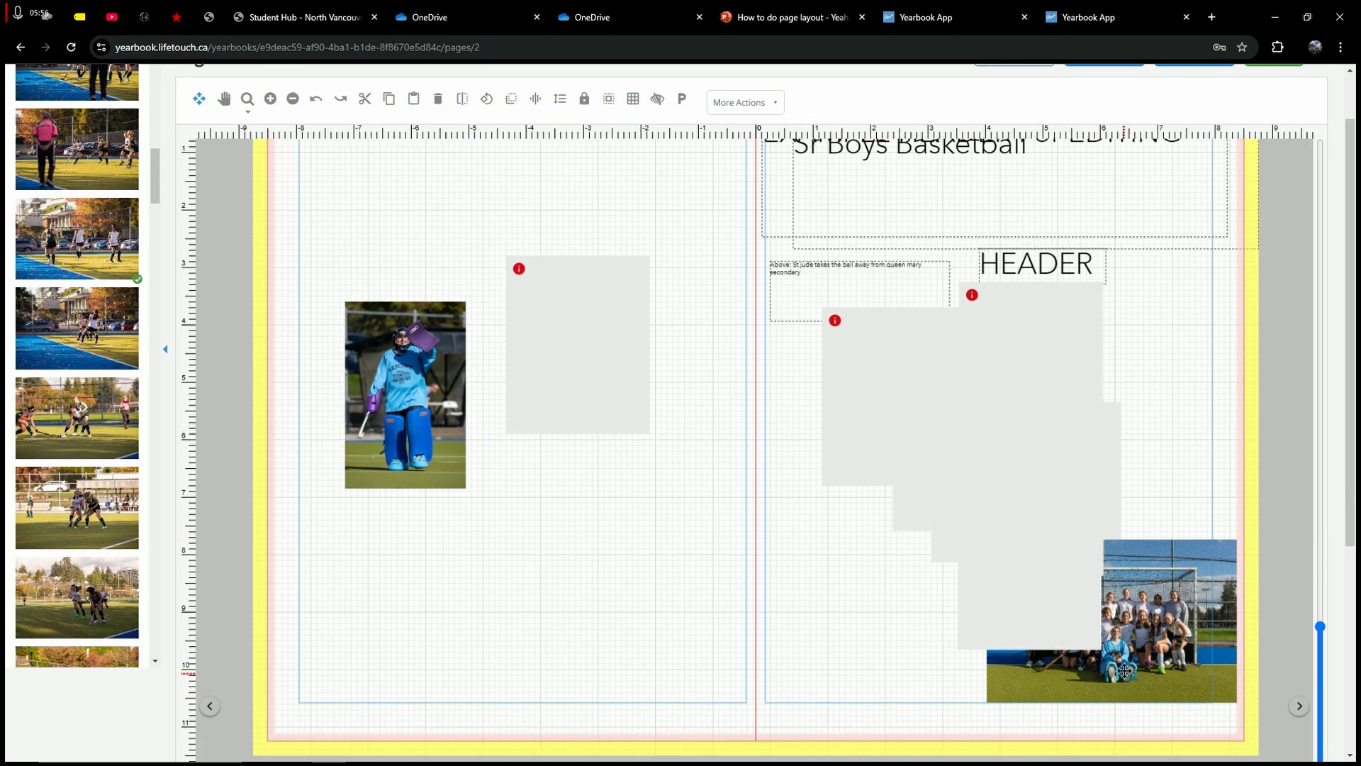
left_click_drag(1124, 669, 630, 604)
left_click(461, 560)
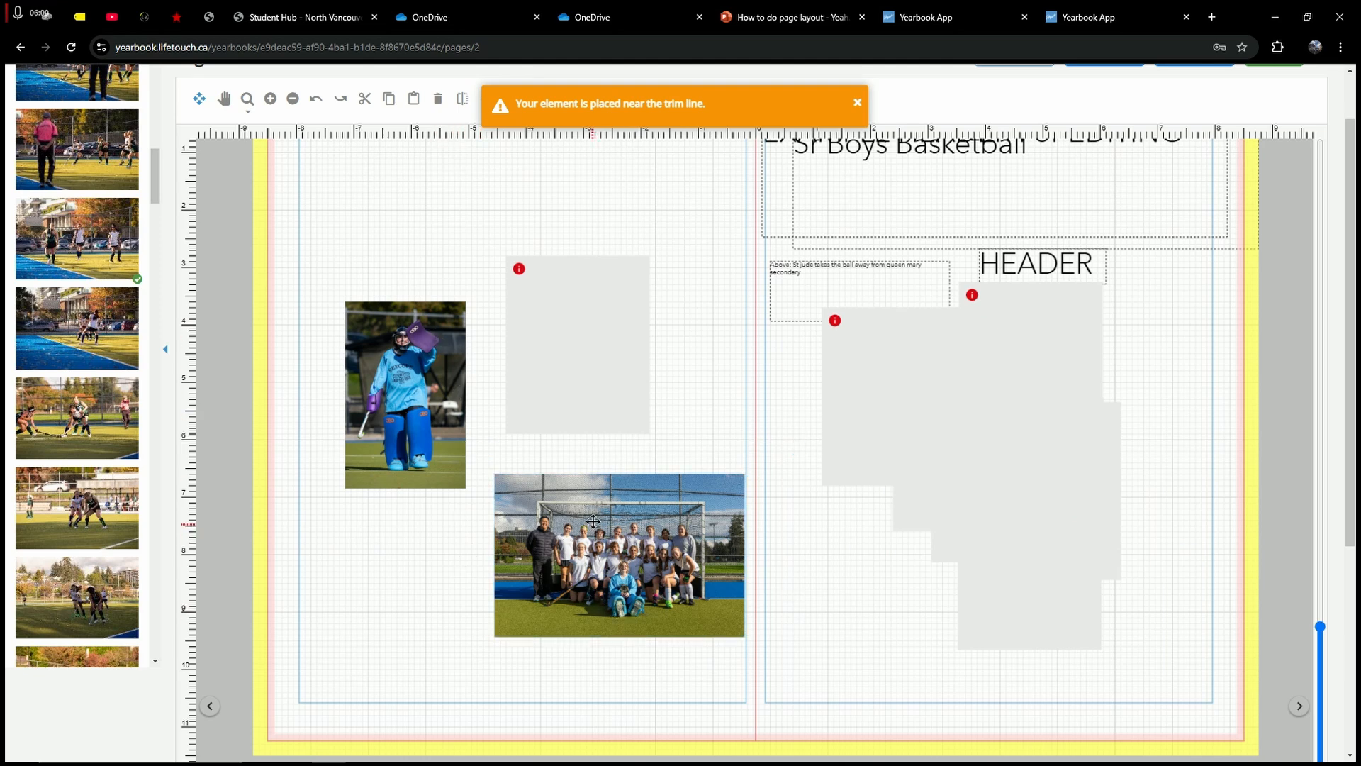
left_click(650, 518)
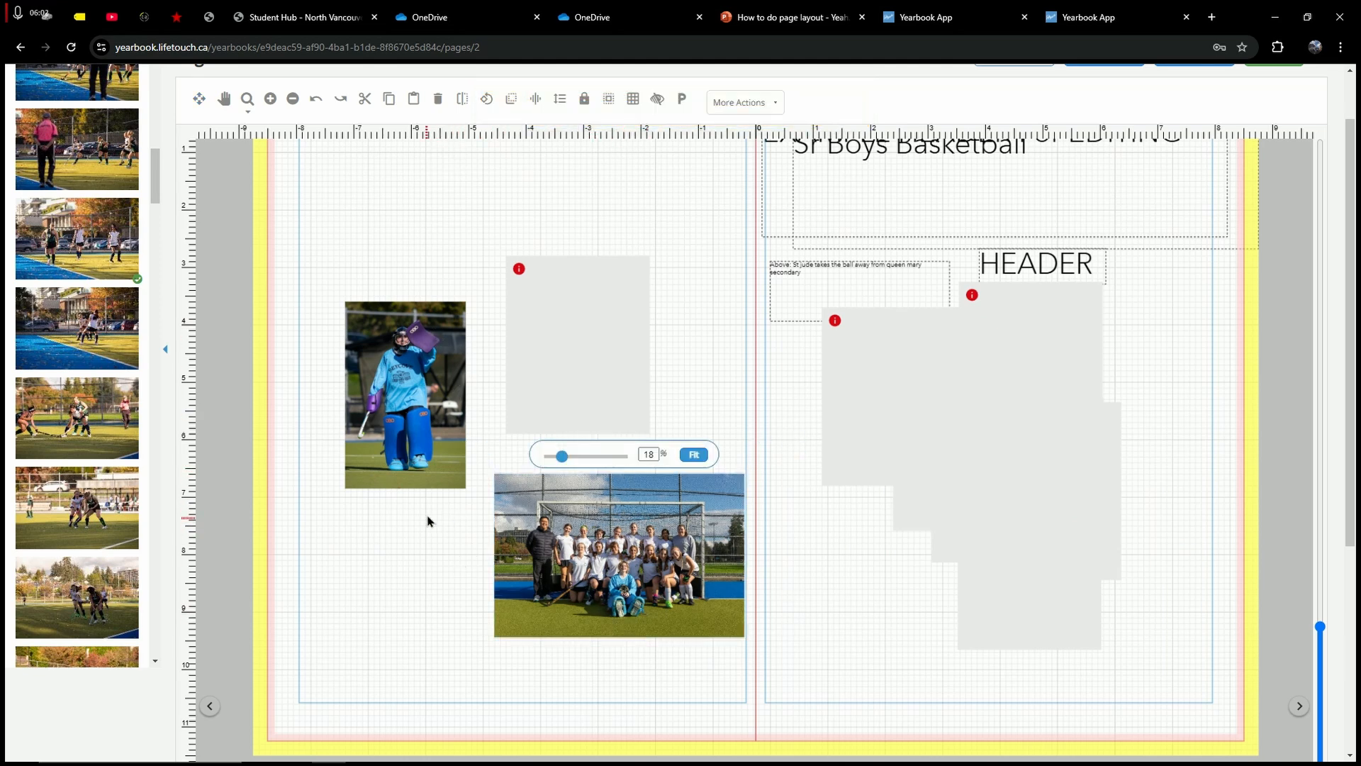
left_click(573, 521)
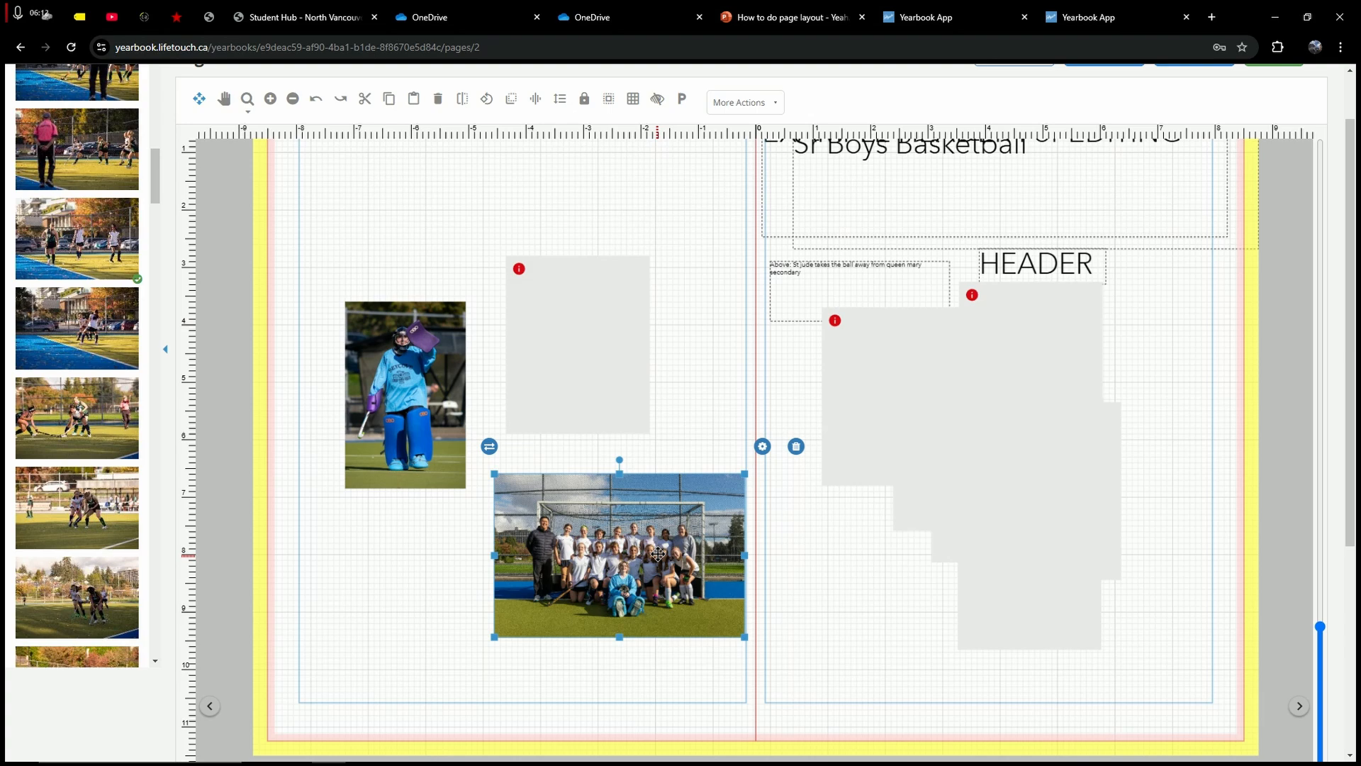
left_click_drag(603, 557, 874, 623)
left_click_drag(423, 414, 912, 449)
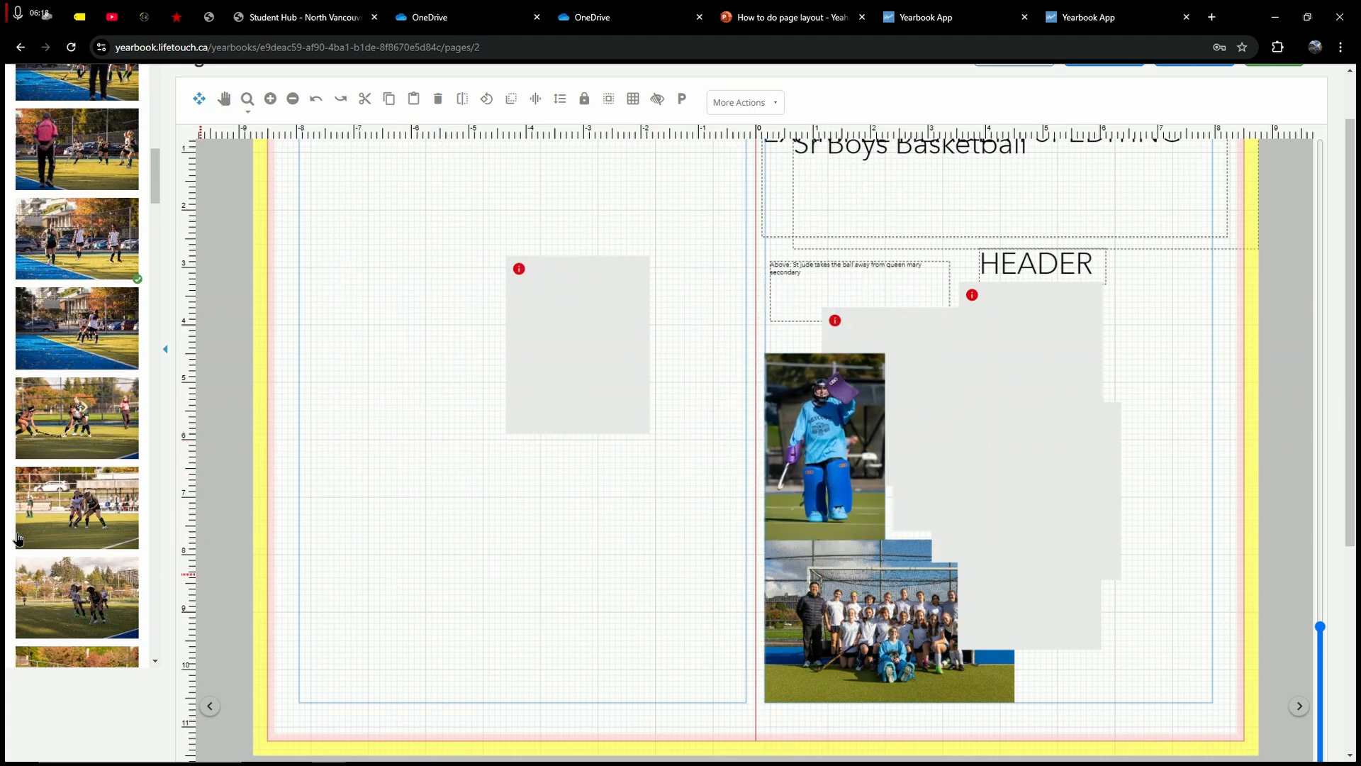
Step: Shift the empty left-page frame lower and to the left
scroll(122, 505, "down", 4)
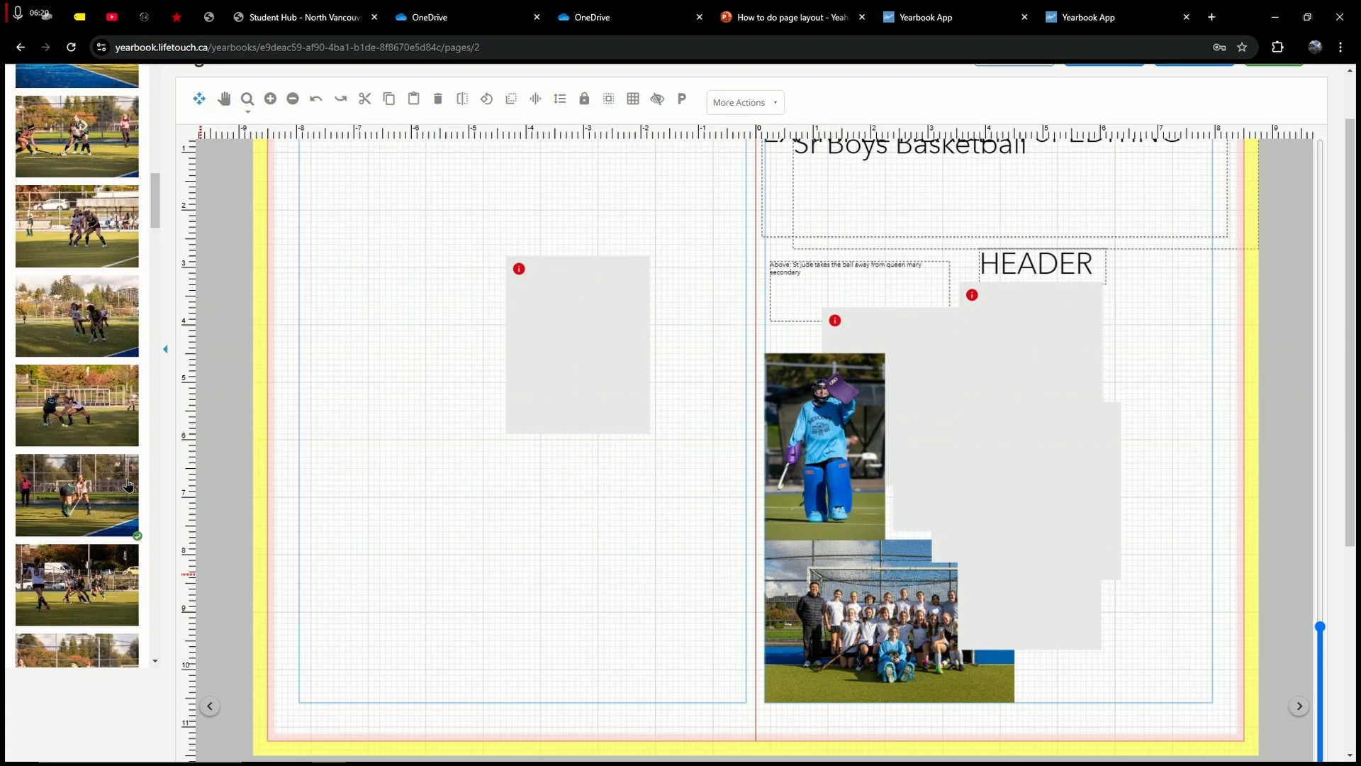
scroll(128, 474, "up", 10)
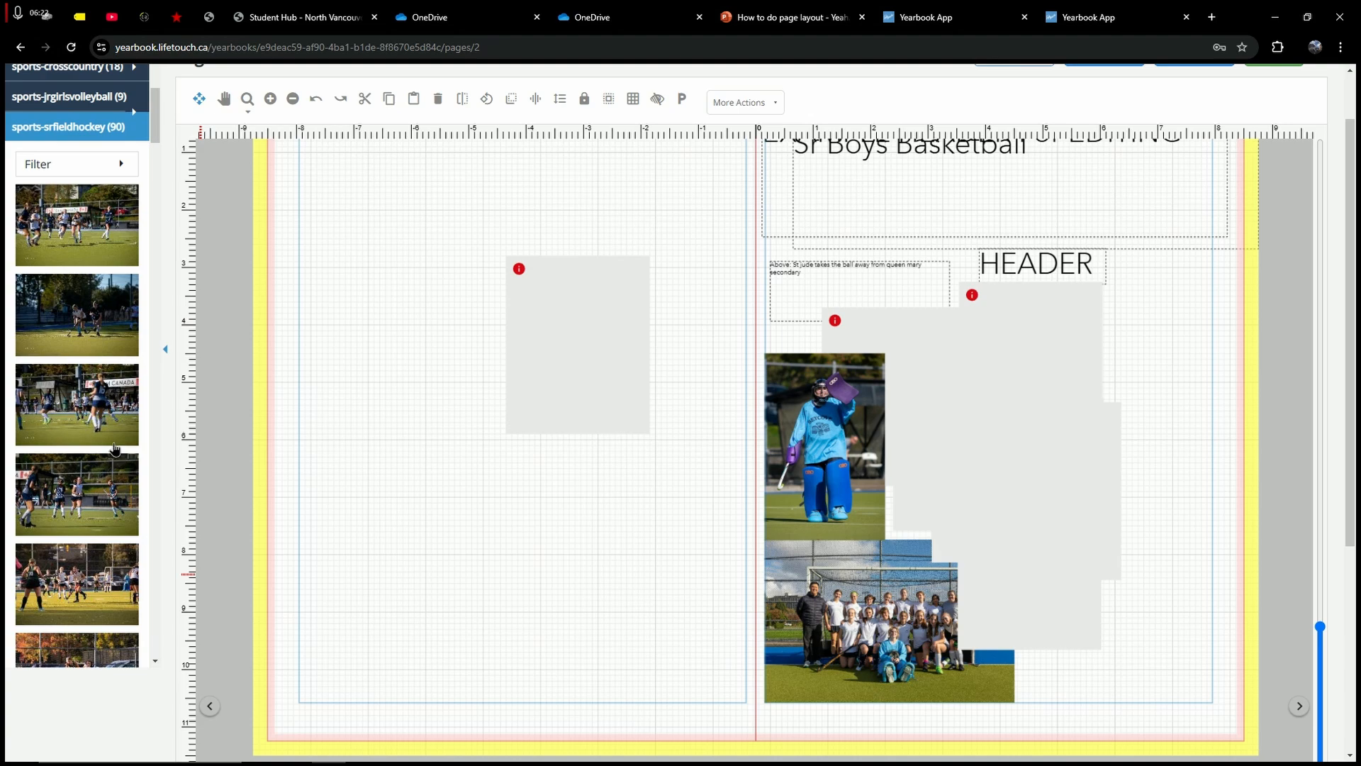
scroll(113, 449, "up", 2)
left_click_drag(587, 340, 506, 432)
left_click(392, 265)
Step: Drop the seated field hockey player photo from the sidebar into that frame
scroll(386, 295, "up", 1)
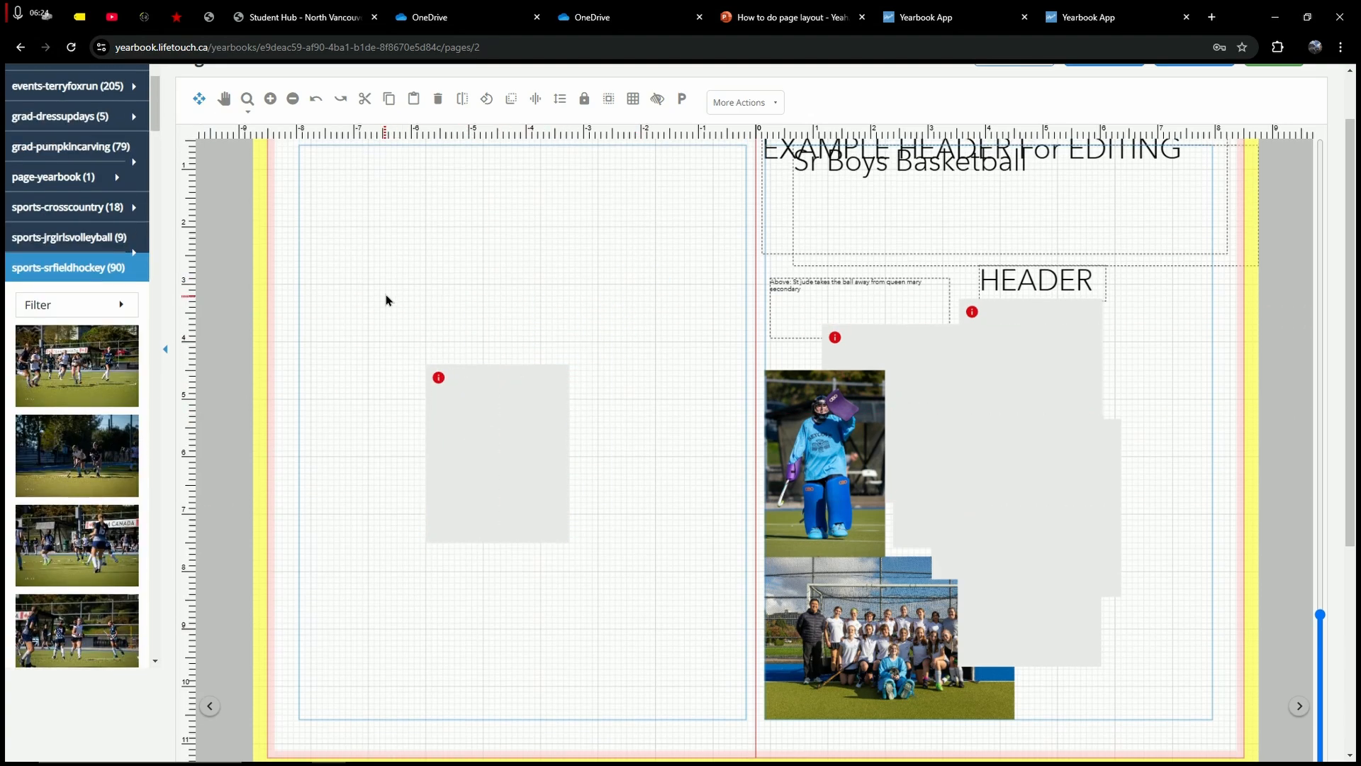
scroll(63, 341, "down", 2)
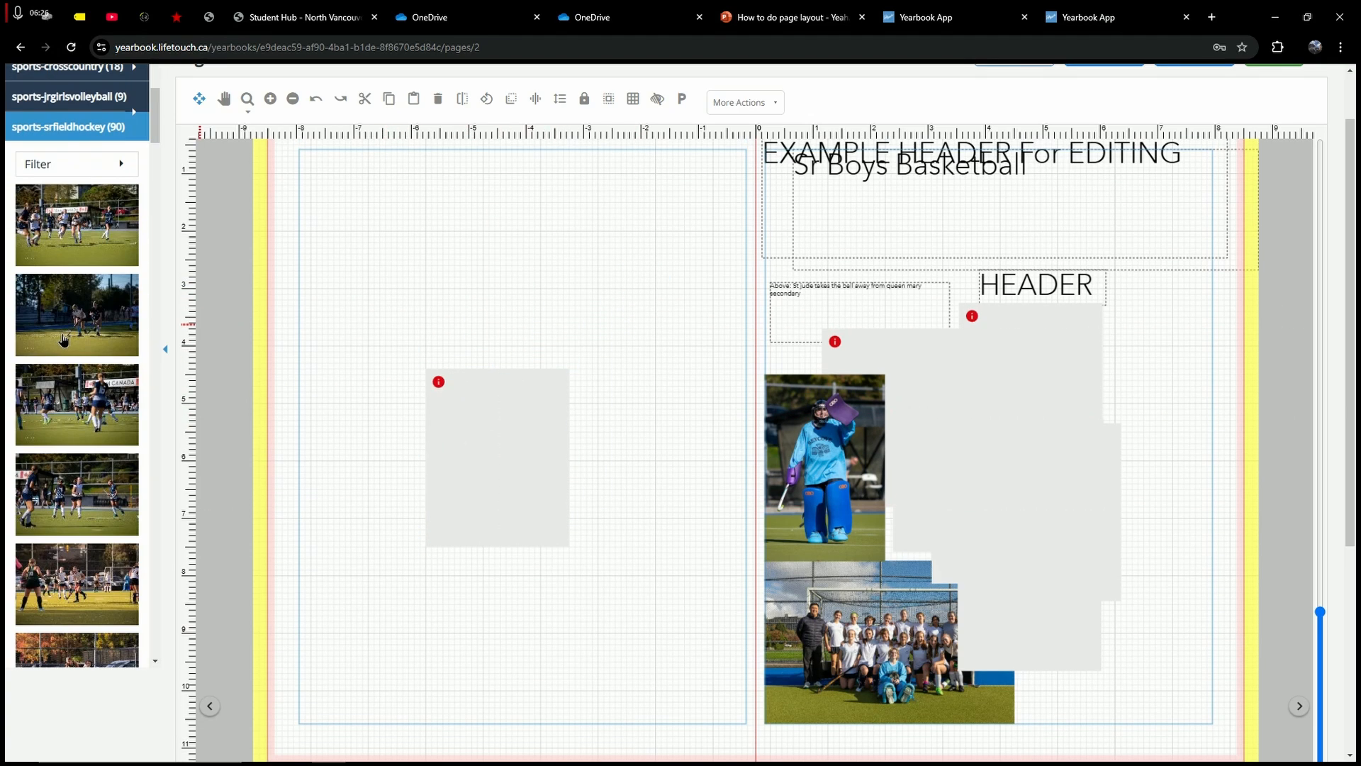
scroll(63, 341, "down", 5)
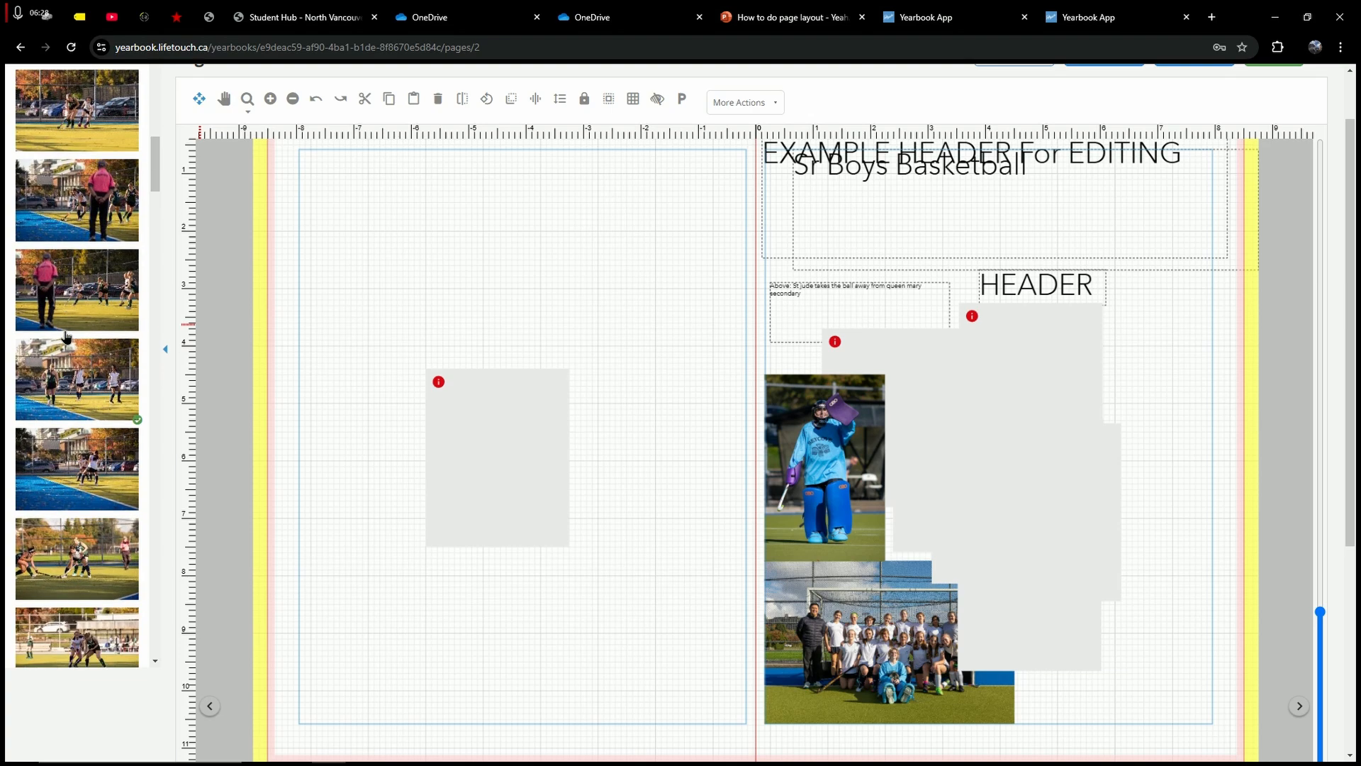
scroll(65, 336, "down", 2)
scroll(108, 479, "down", 6)
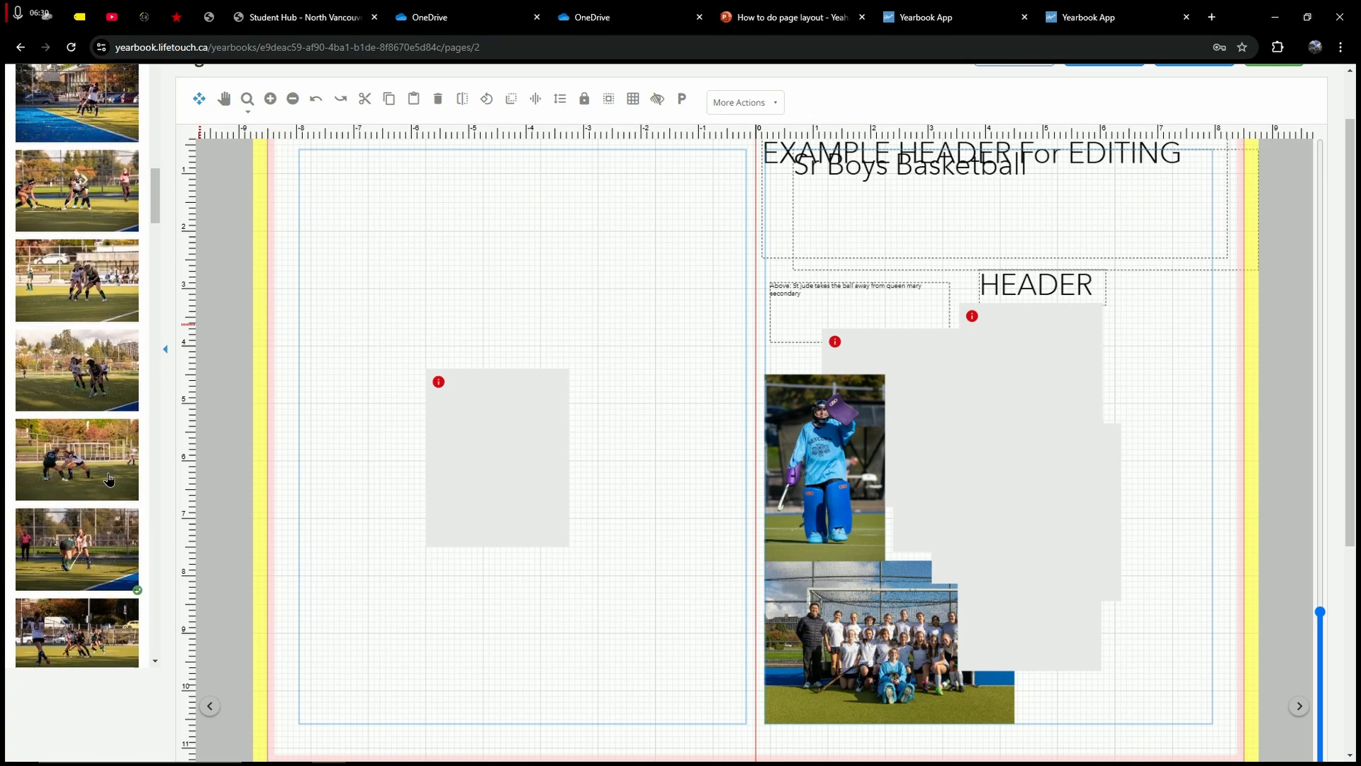
scroll(108, 479, "down", 8)
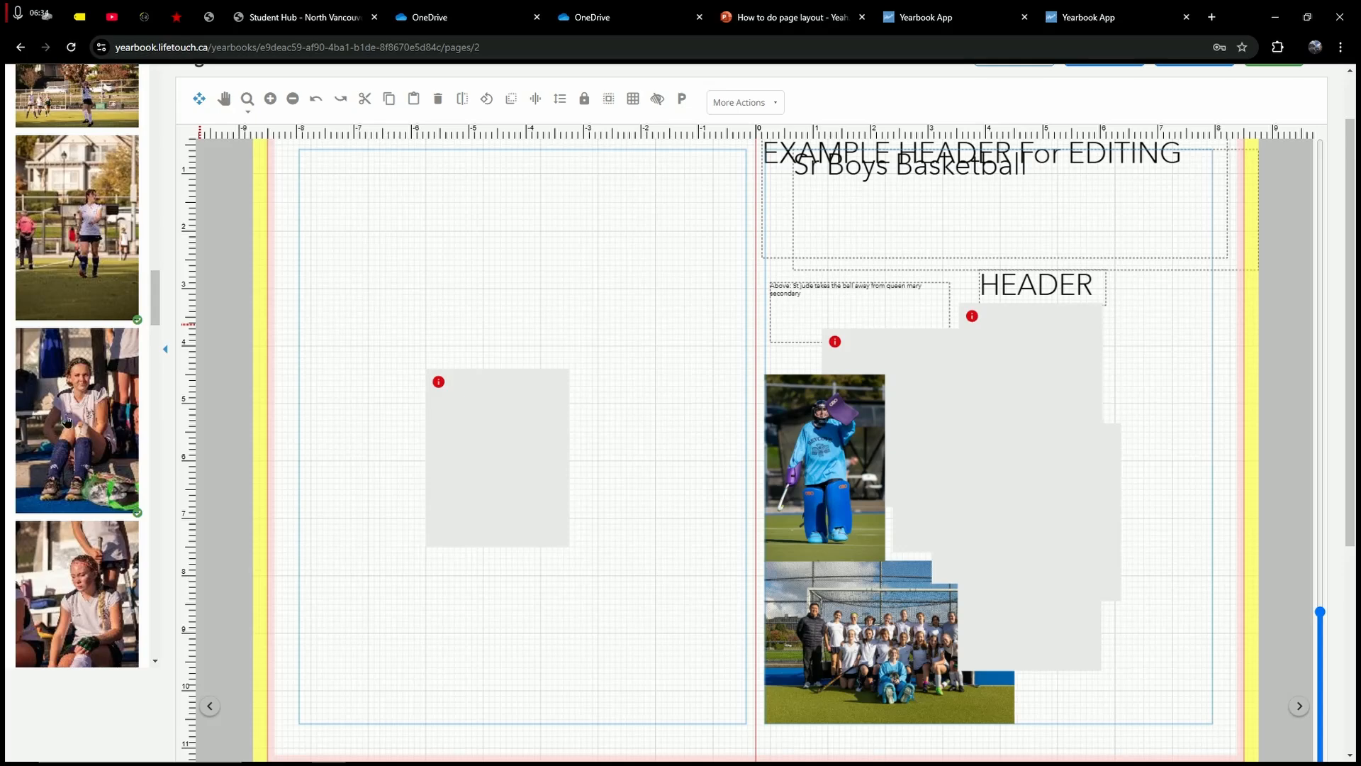
left_click_drag(65, 419, 497, 428)
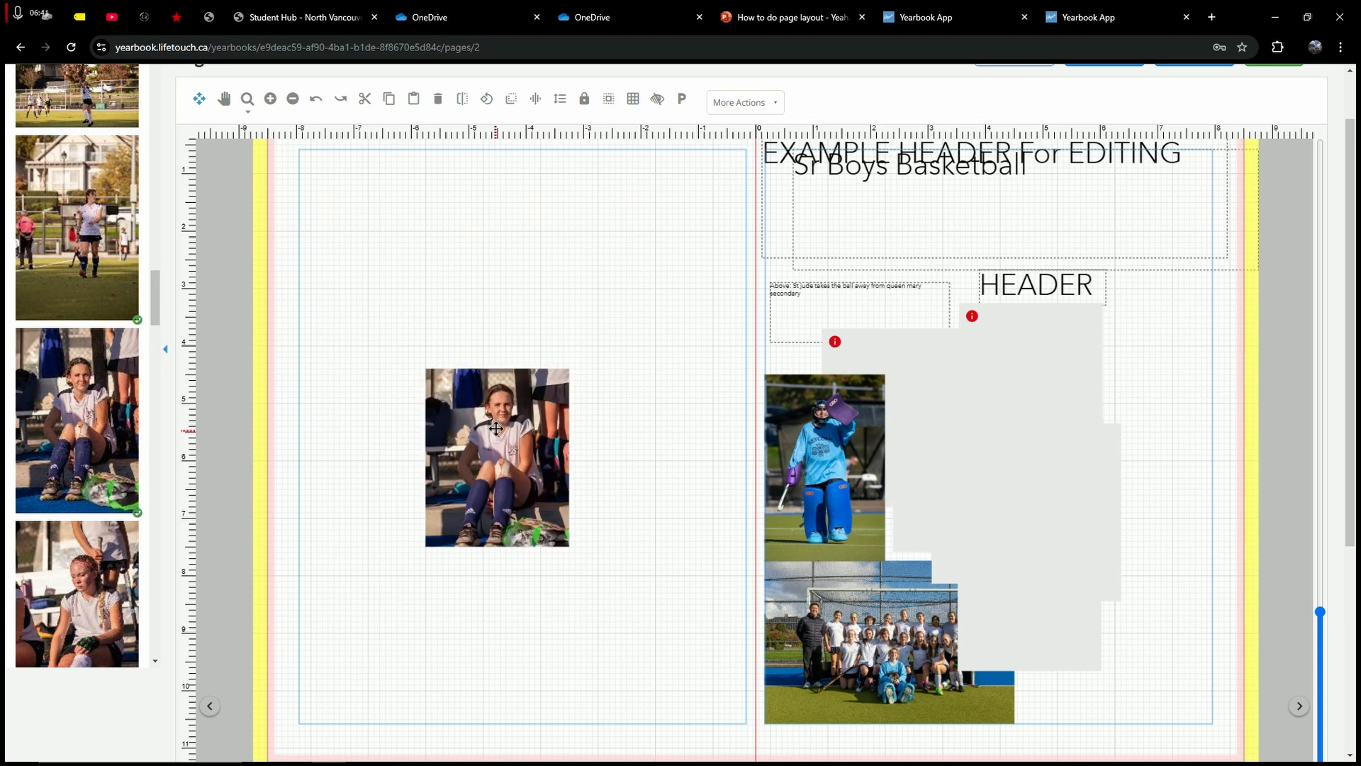
Step: Adjust the seated player photo's zoom within its frame
left_click(497, 428)
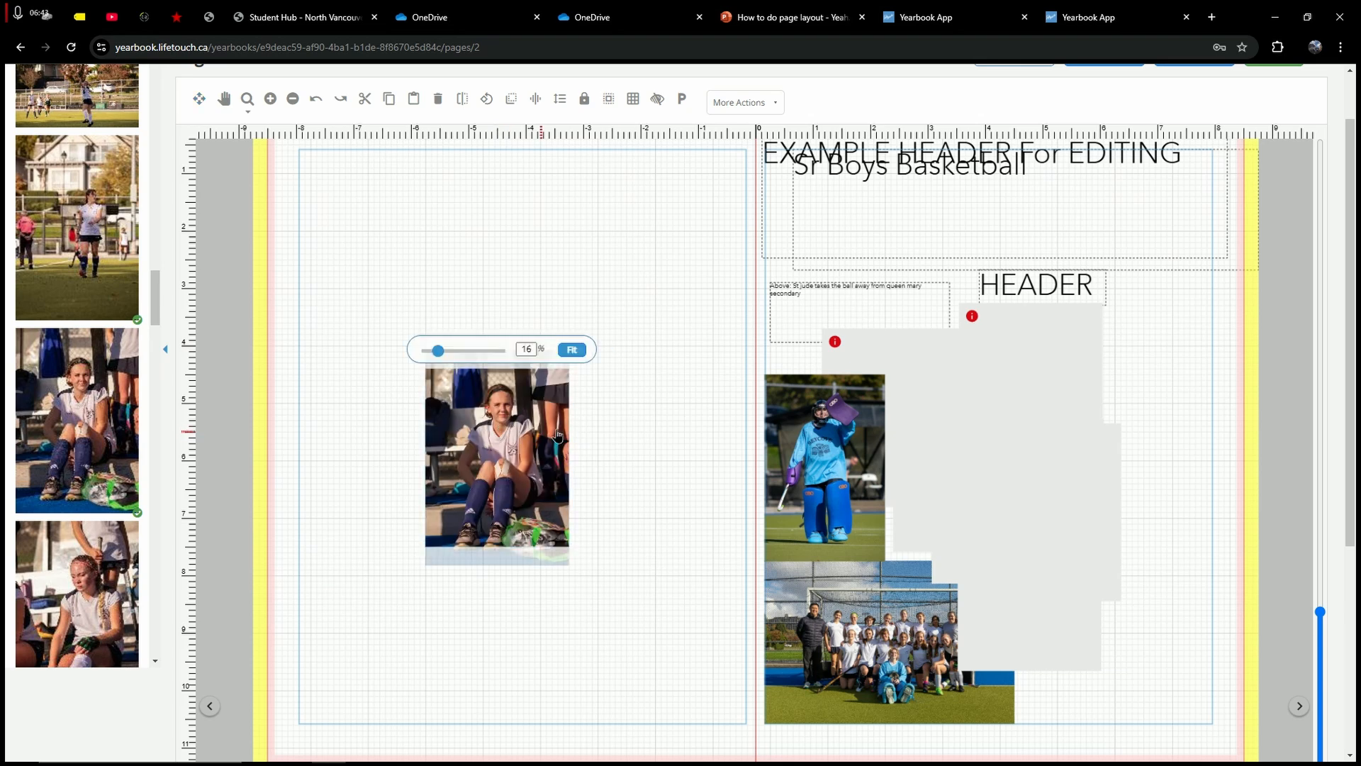
double_click(519, 418)
left_click_drag(438, 352, 437, 354)
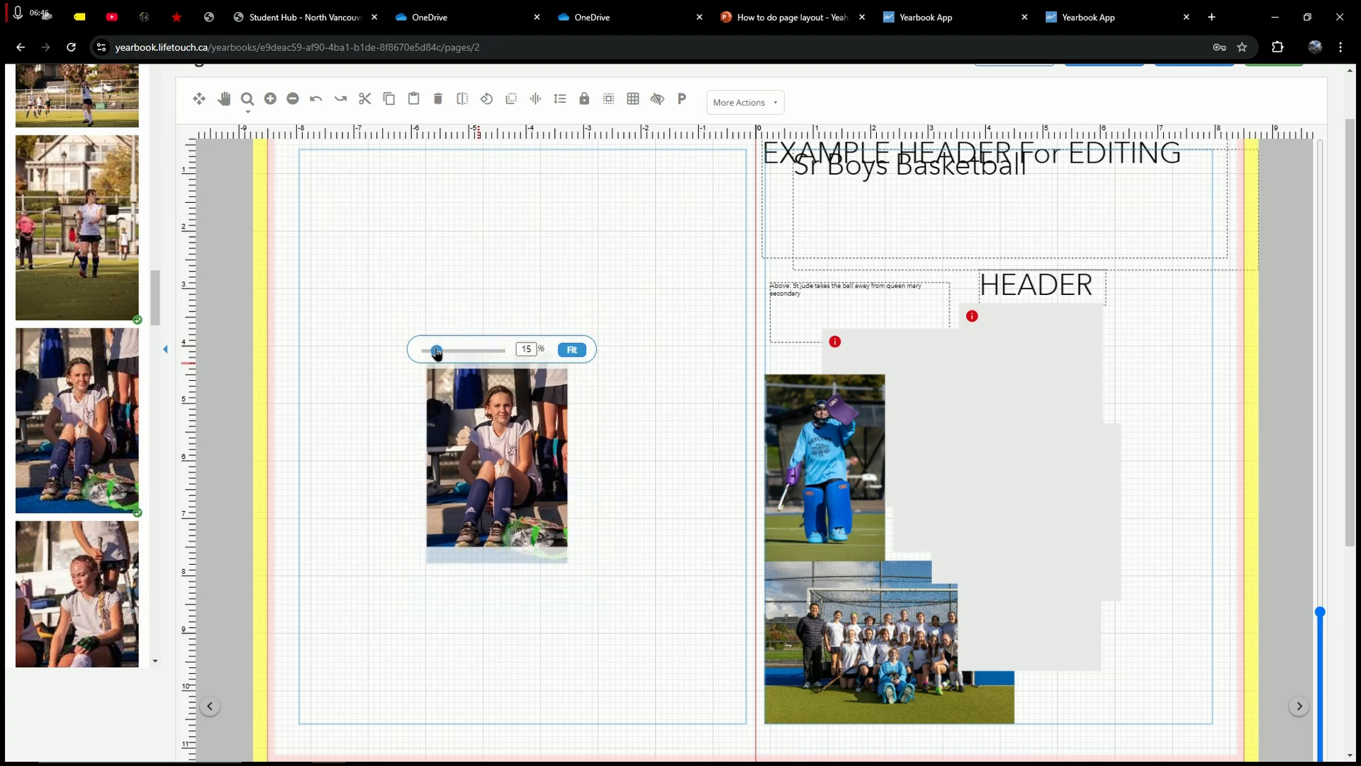
left_click(631, 386)
left_click(494, 400)
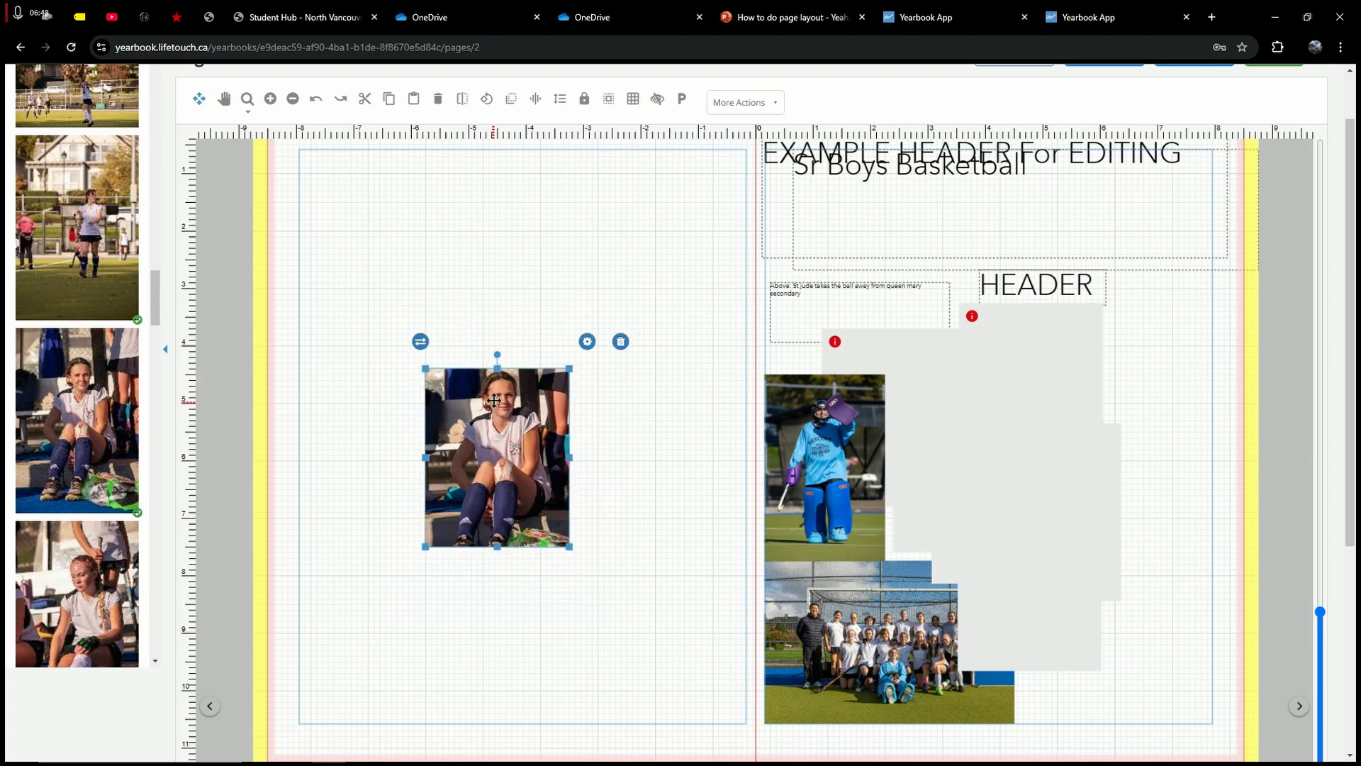
double_click(494, 400)
left_click_drag(440, 354, 436, 353)
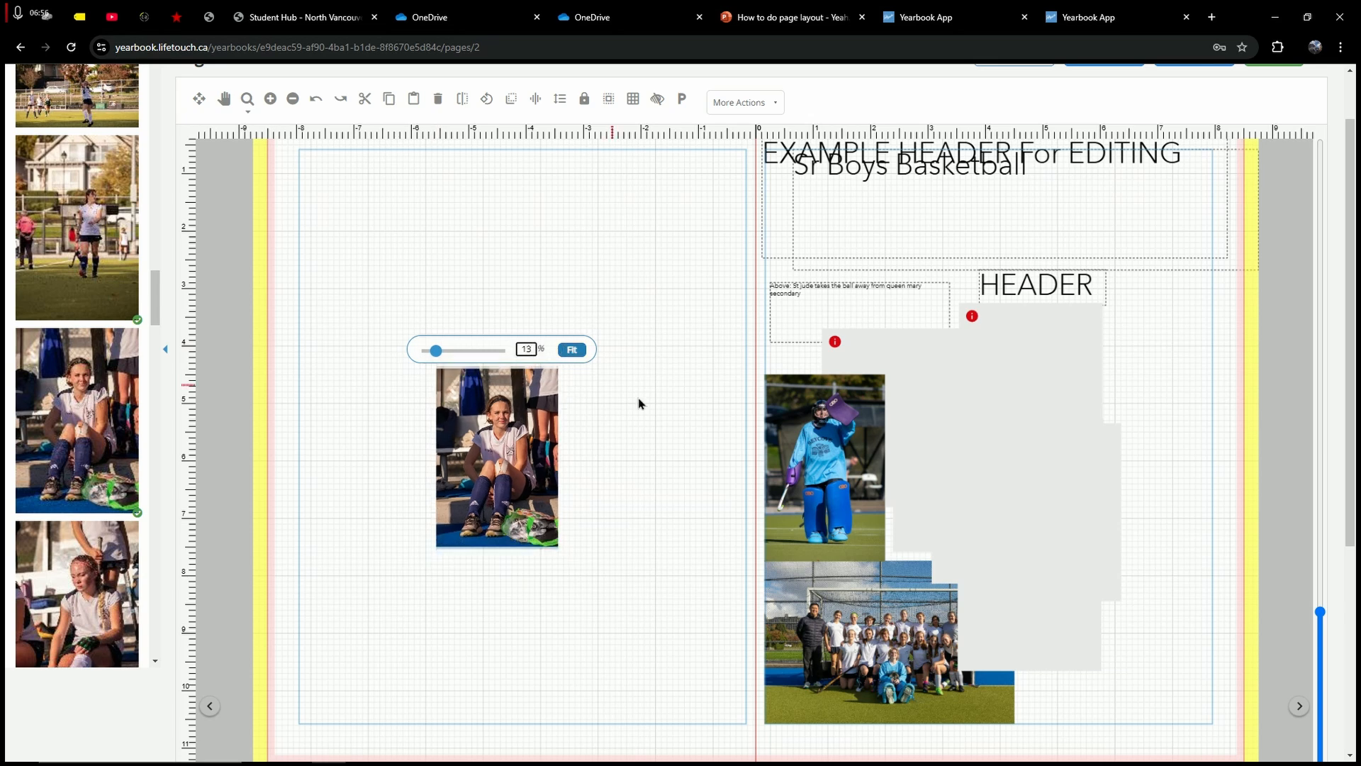
left_click(512, 411)
Step: Make the seated player photo fill its frame with Fit
left_click(585, 343)
left_click(572, 350)
left_click(537, 388)
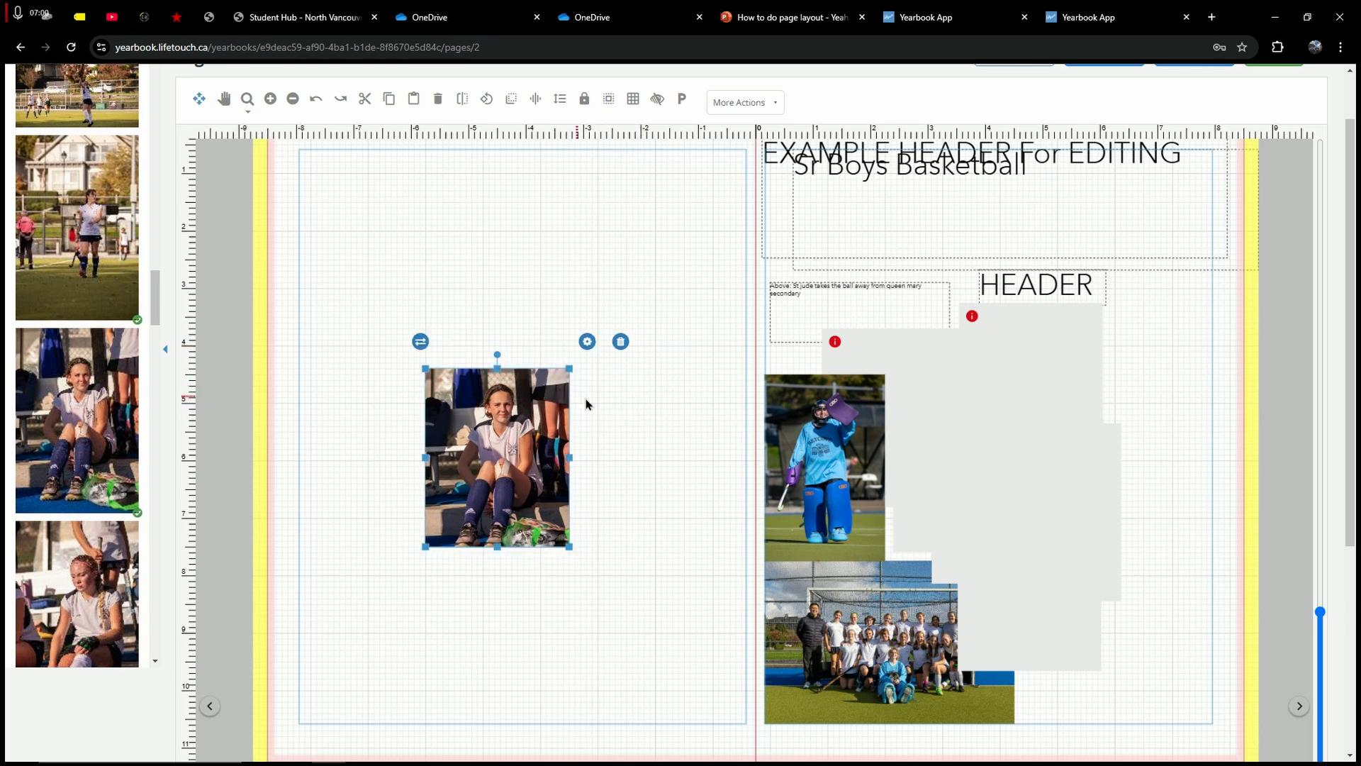
left_click(607, 404)
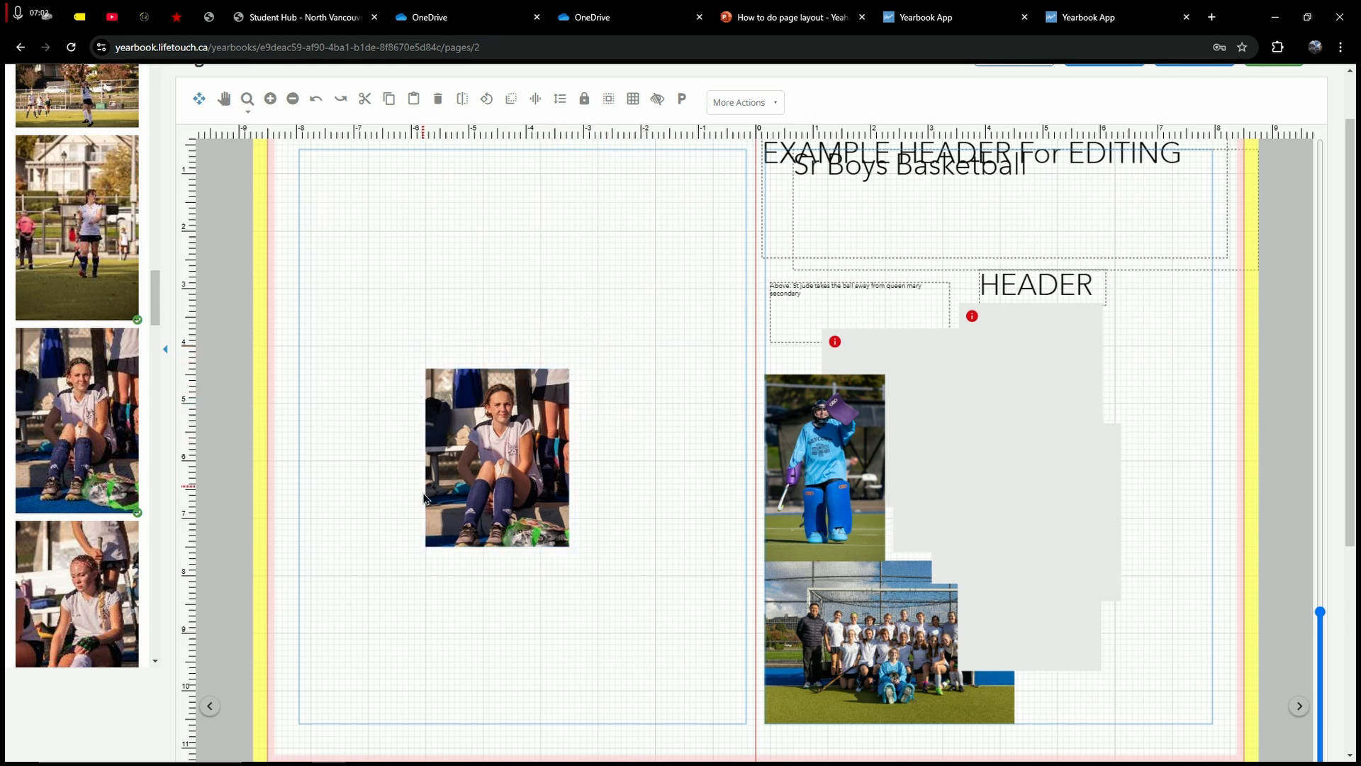
left_click(516, 450)
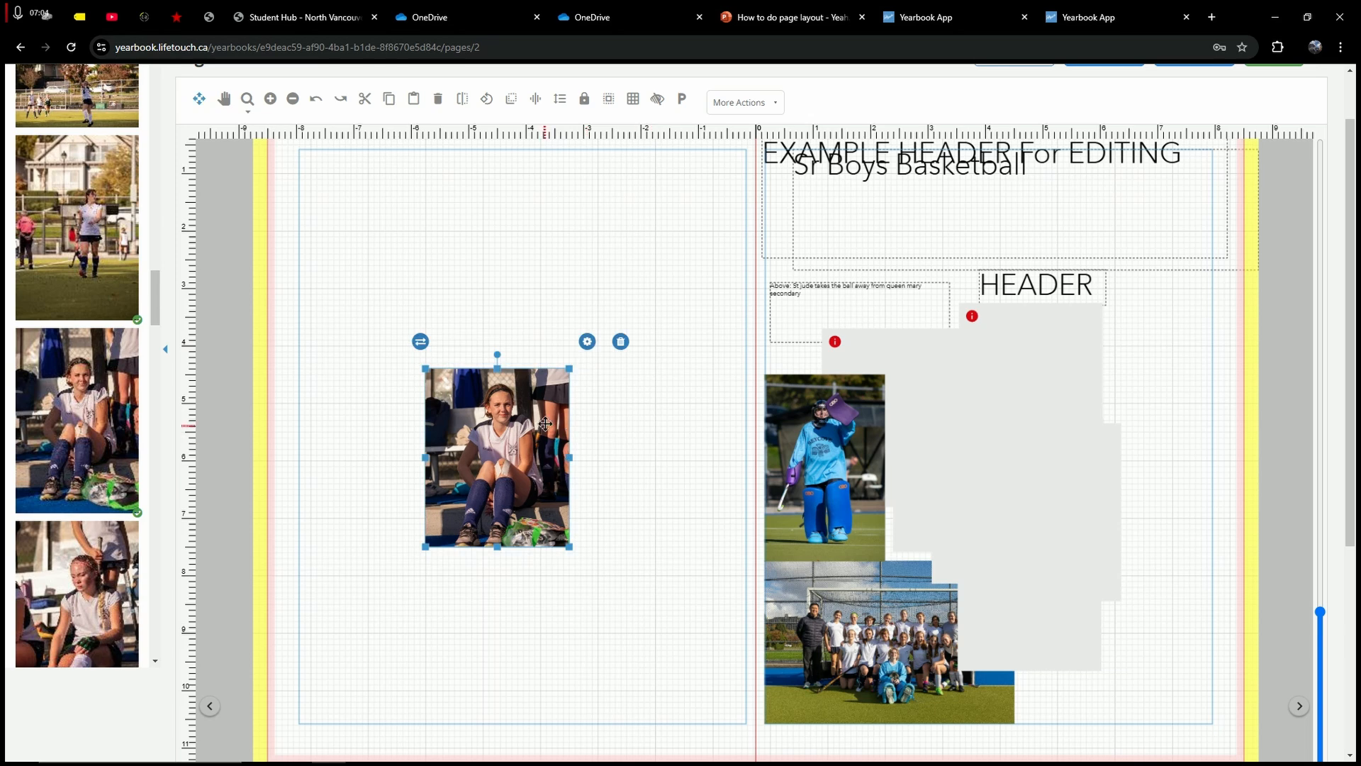
left_click(628, 428)
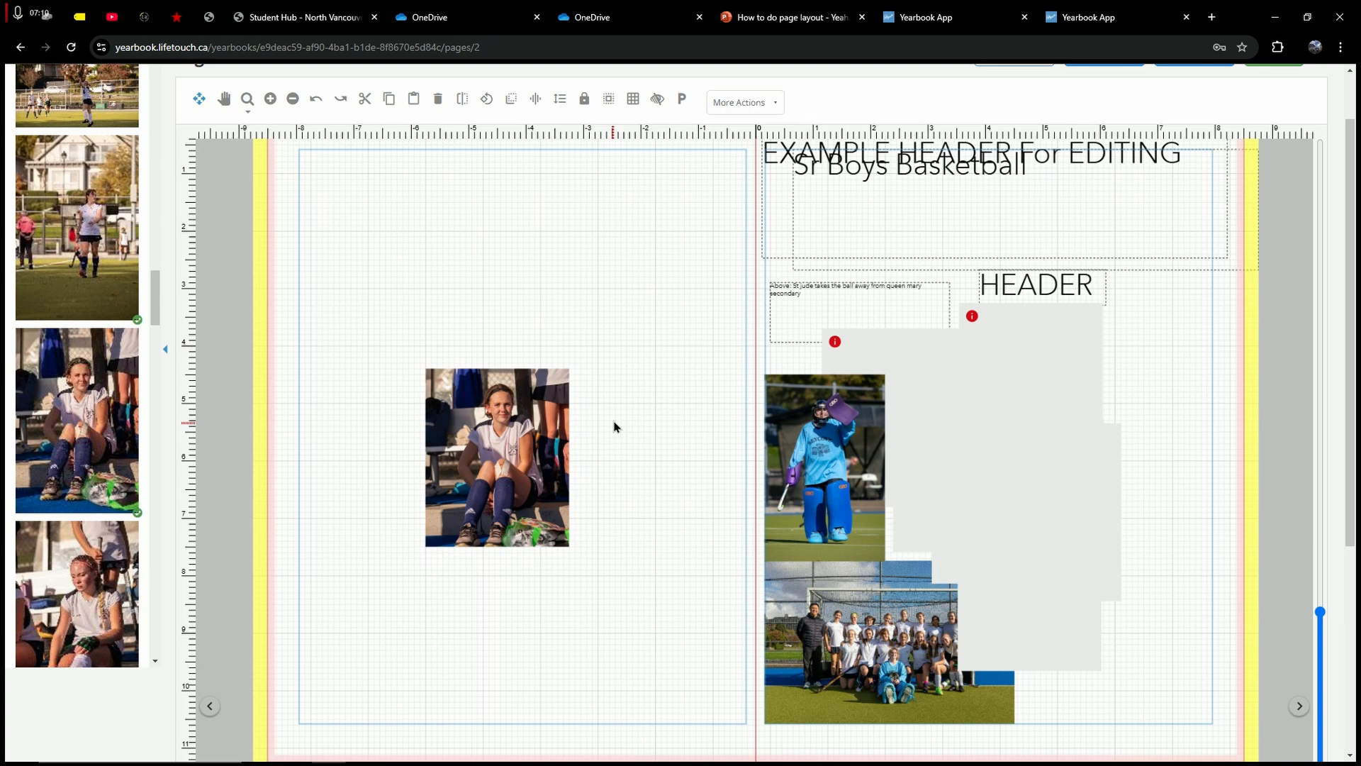
double_click(509, 428)
left_click(652, 424)
left_click(647, 395)
Step: Move the player photo up-left and set an empty photo frame beside it
left_click_drag(1029, 351, 692, 276)
left_click_drag(529, 425, 483, 315)
left_click_drag(713, 306, 645, 305)
left_click(576, 209)
Step: Add the seated player photo again, shrink it by its corner, and place it under the first
left_click(604, 340)
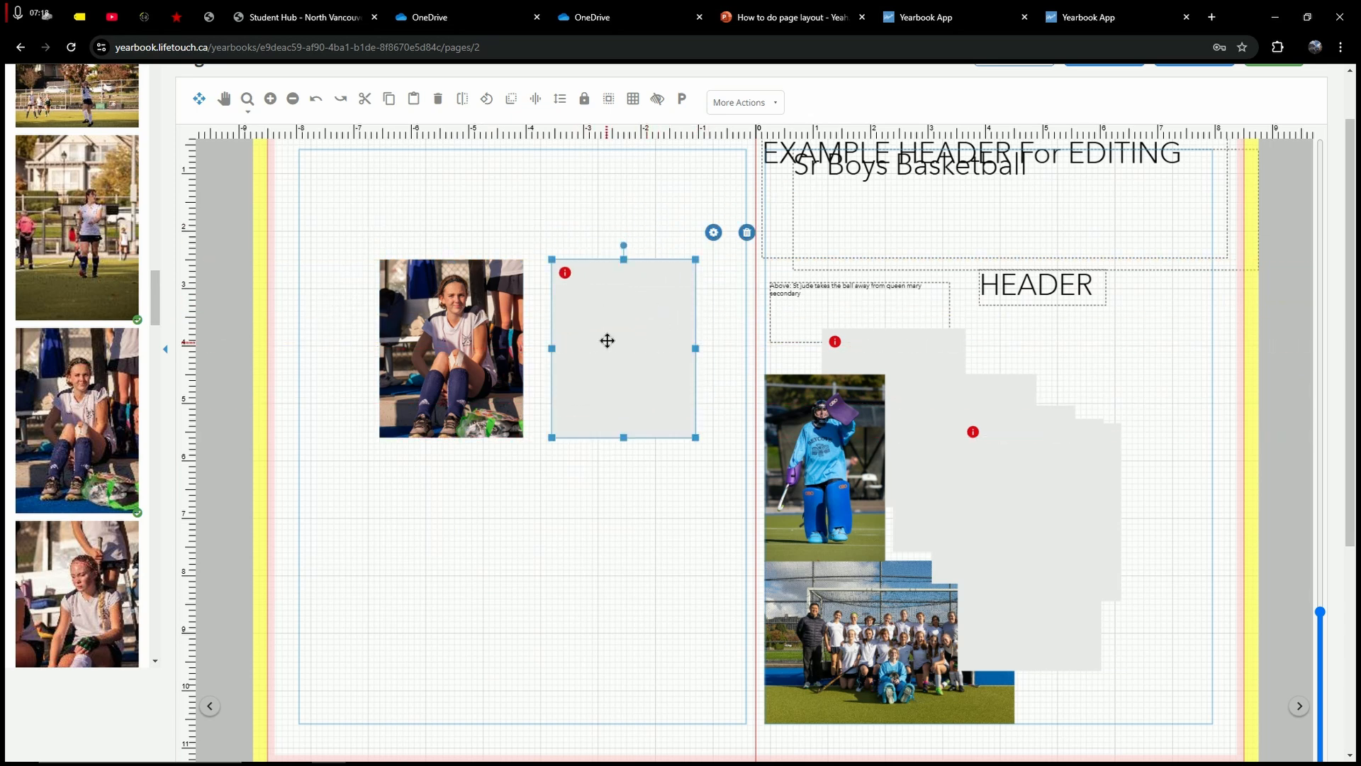
left_click(462, 209)
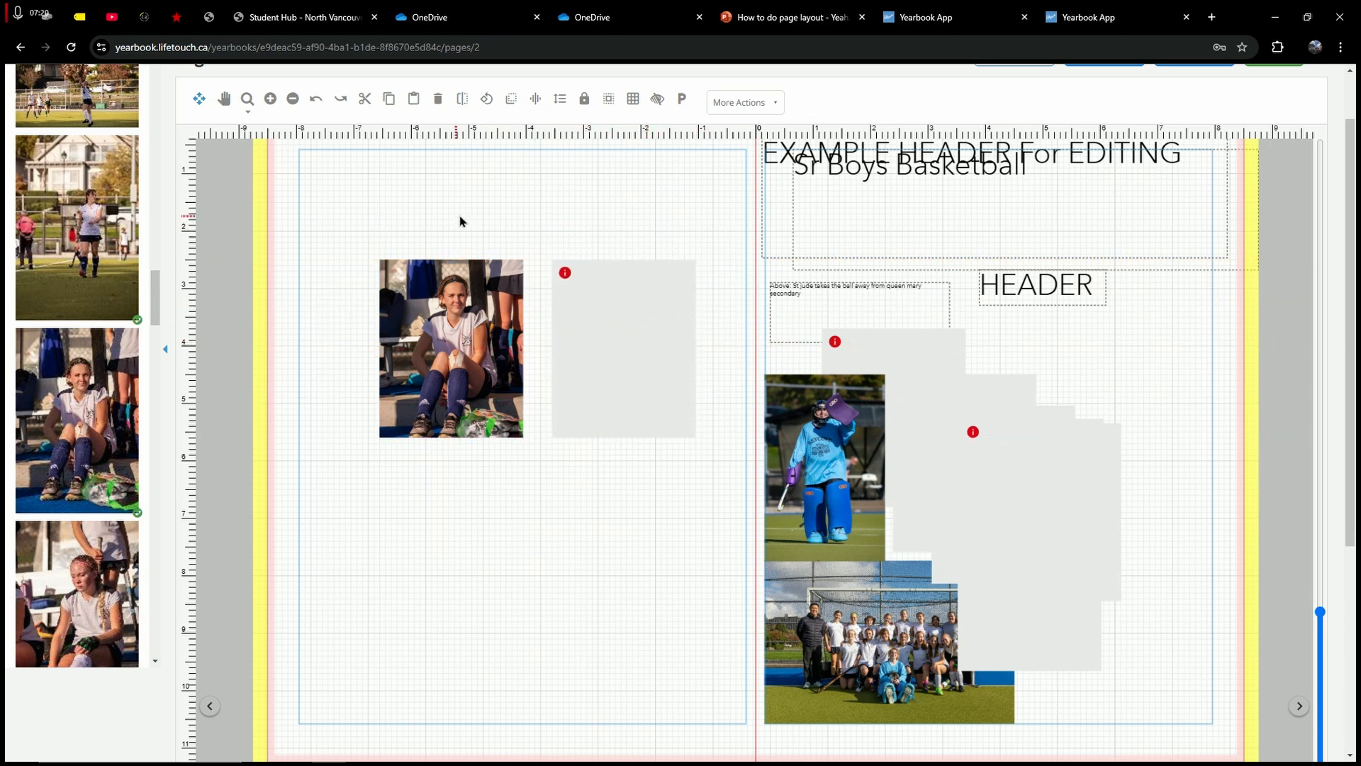
left_click_drag(60, 425, 186, 489)
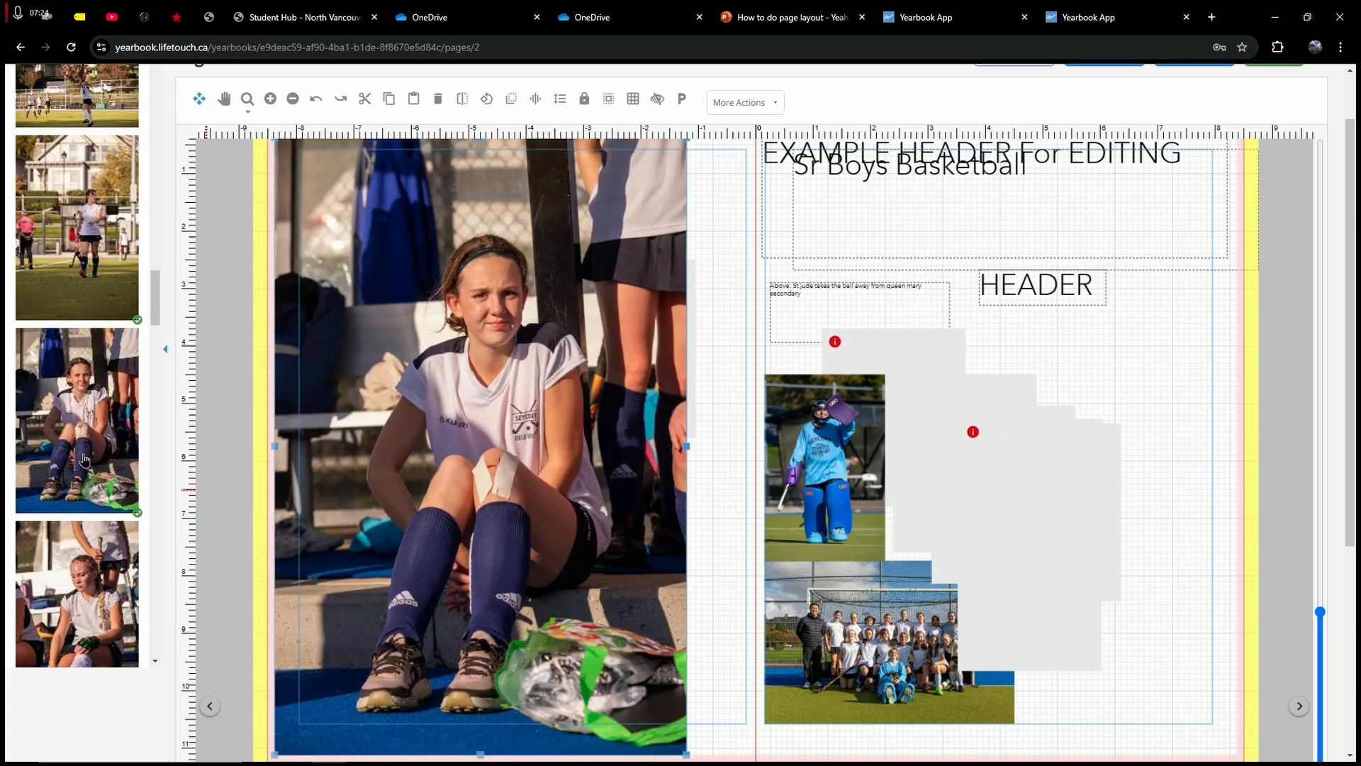
scroll(397, 397, "up", 2)
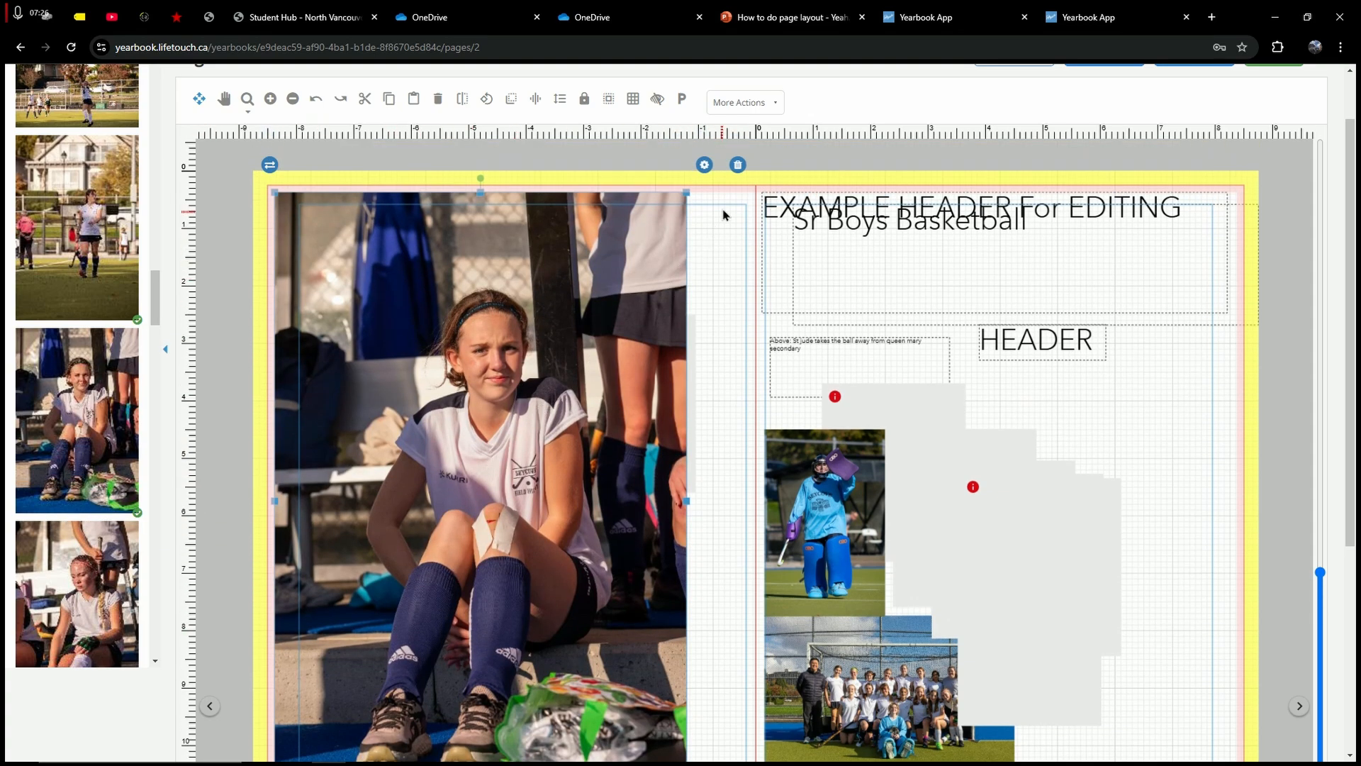
scroll(525, 295, "down", 1)
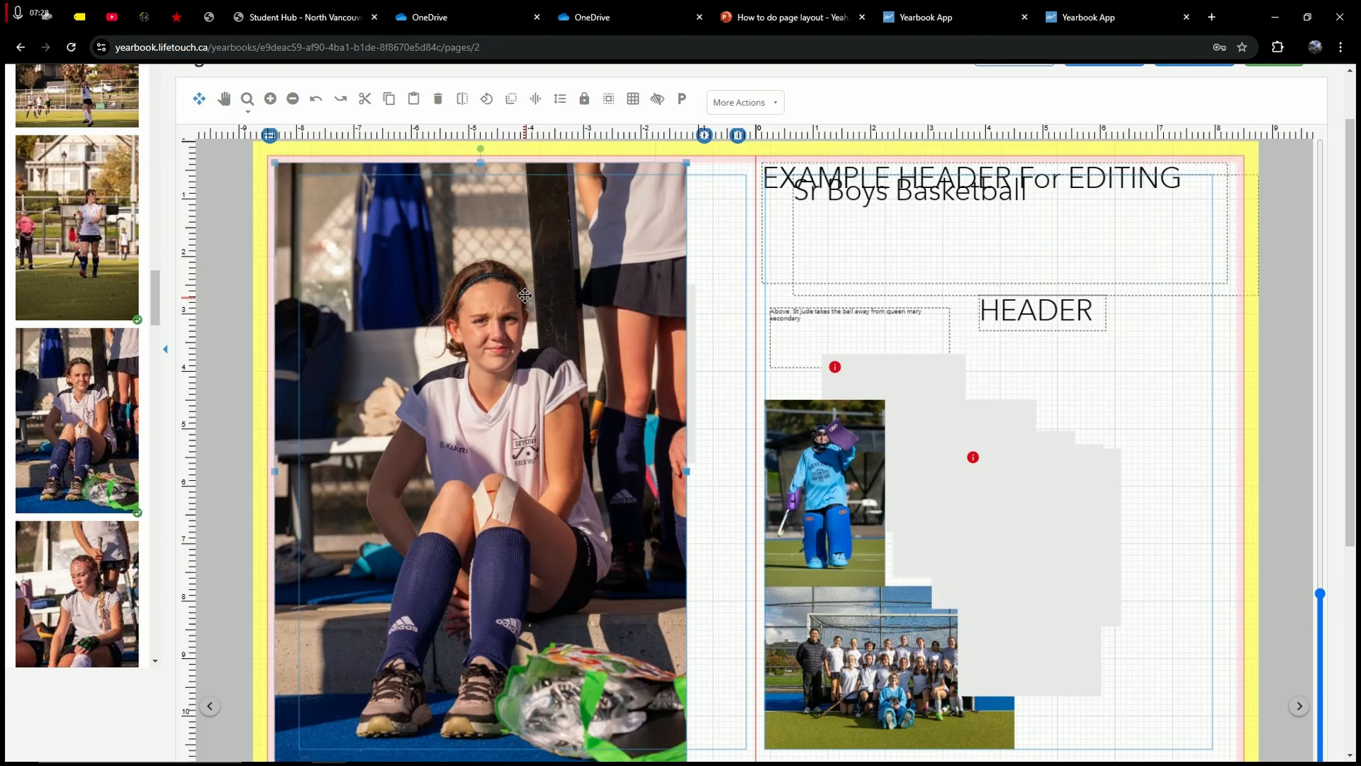
left_click_drag(685, 165, 419, 690)
left_click_drag(545, 697, 698, 451)
scroll(532, 538, "down", 3)
left_click_drag(351, 648, 468, 437)
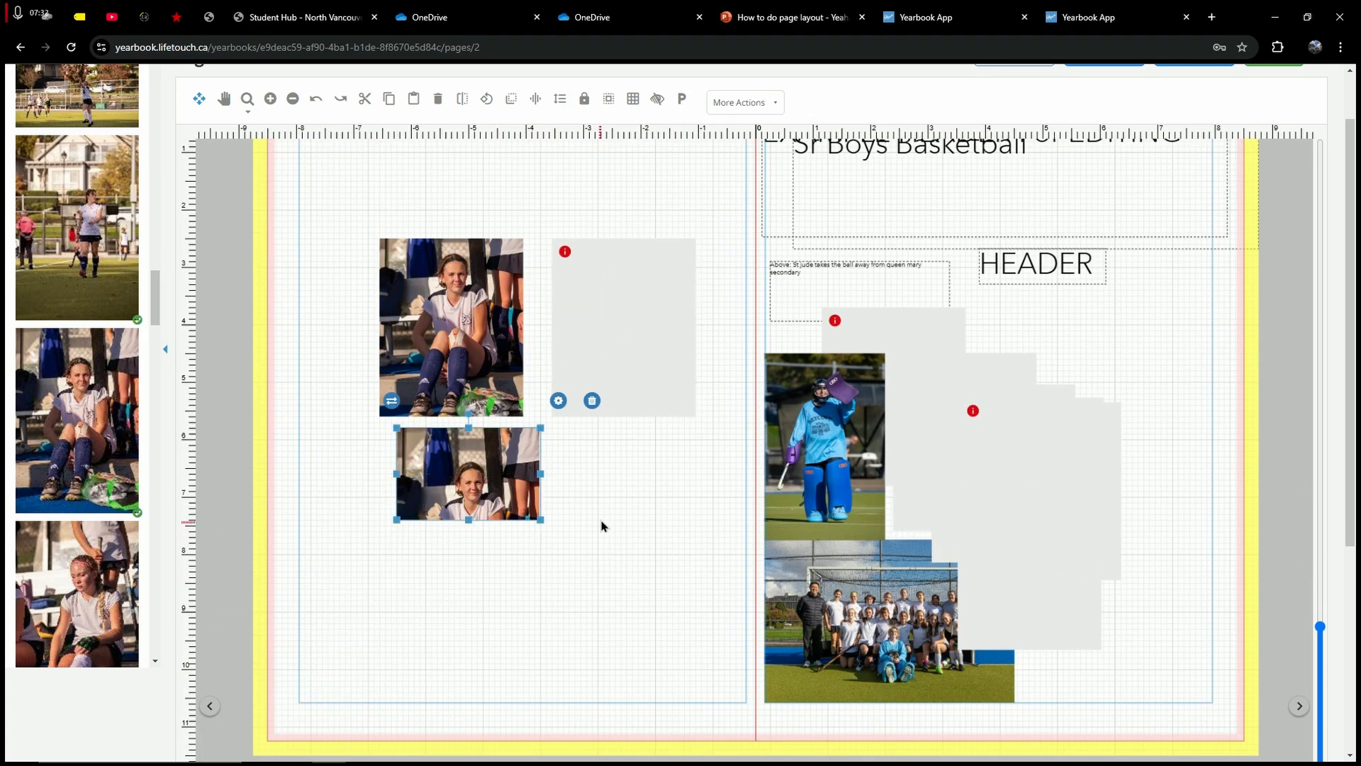
Step: Make the lower photo taller and align it under the upper photo
double_click(468, 516)
left_click(588, 510)
left_click_drag(469, 519, 469, 611)
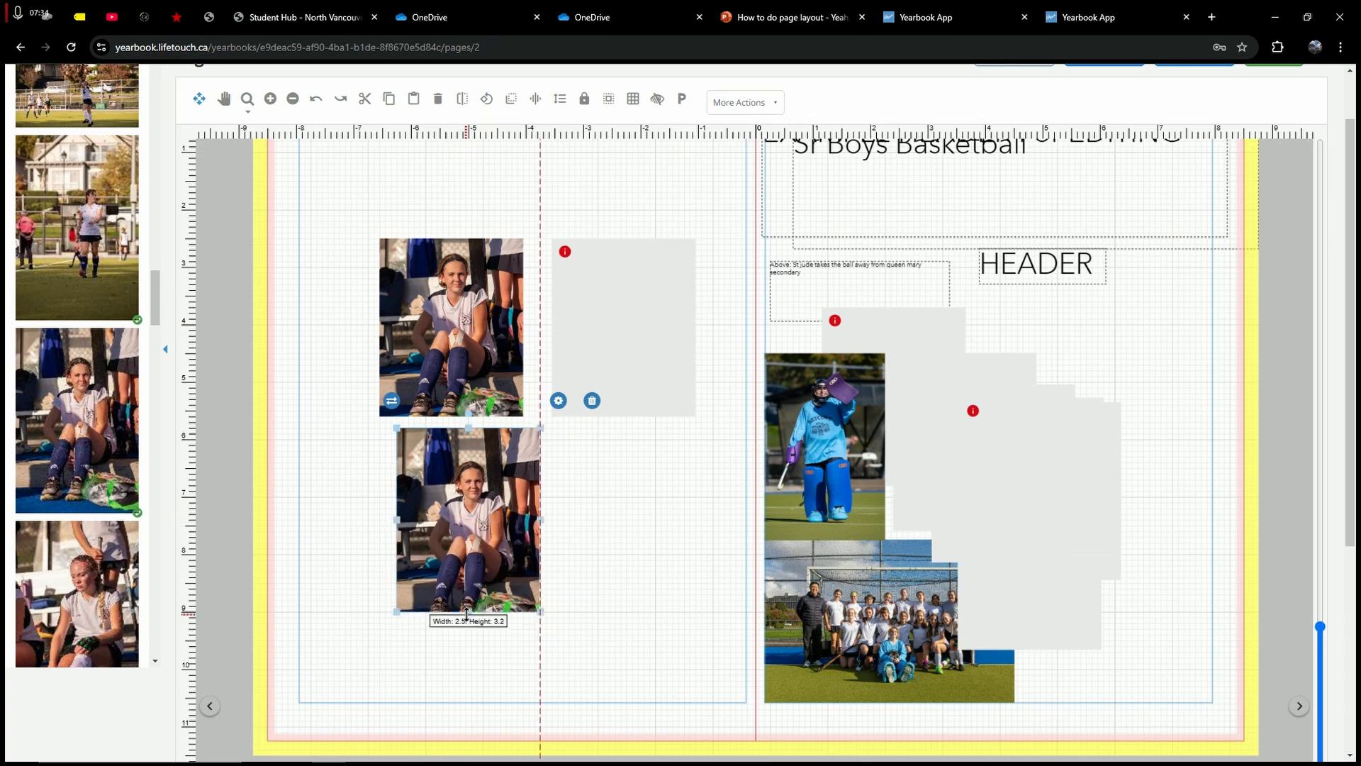
mouse_move(423, 559)
left_mouse_down()
mouse_move(377, 567)
mouse_move(405, 558)
left_mouse_up()
left_click(607, 496)
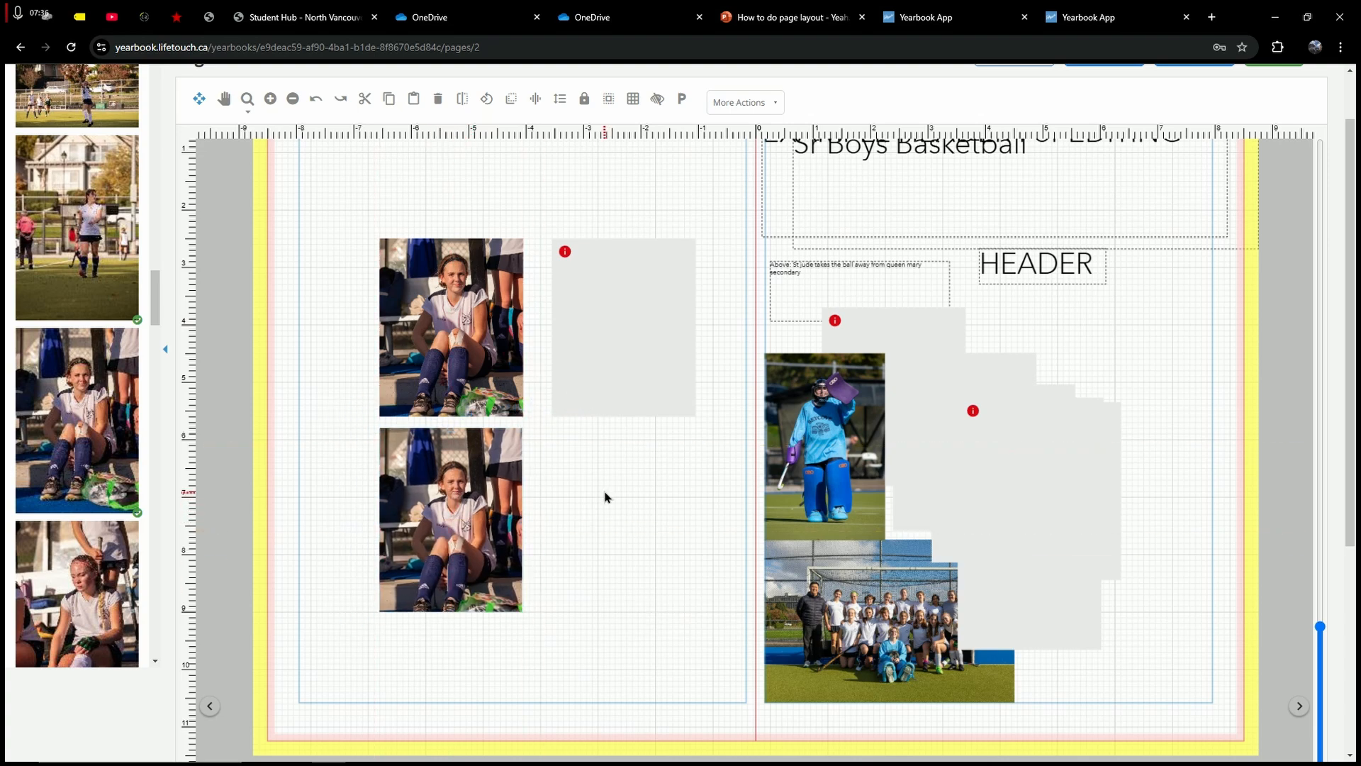
Step: Move the empty frame beside the upper photo and nudge the lower photo down
left_click_drag(564, 277, 602, 301)
left_click(640, 479)
scroll(44, 444, "up", 3)
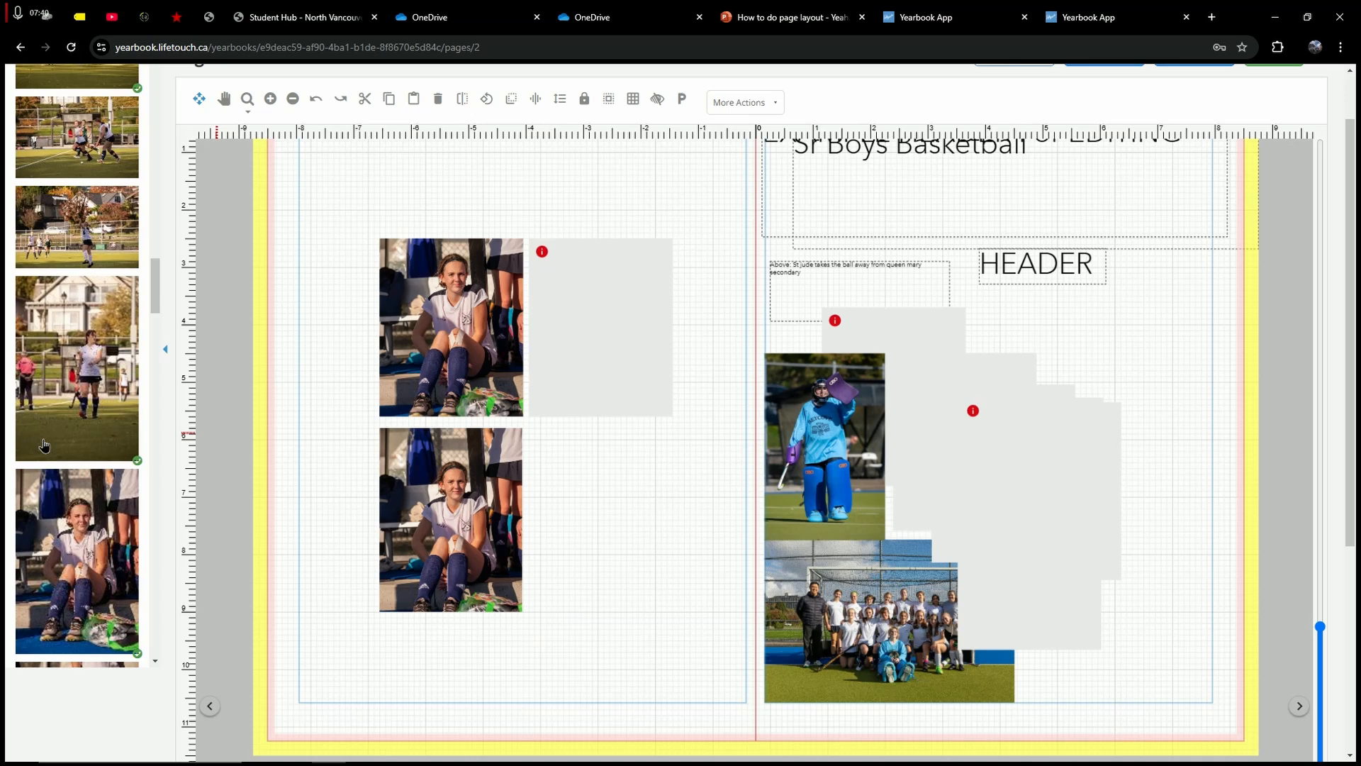
left_click(461, 297)
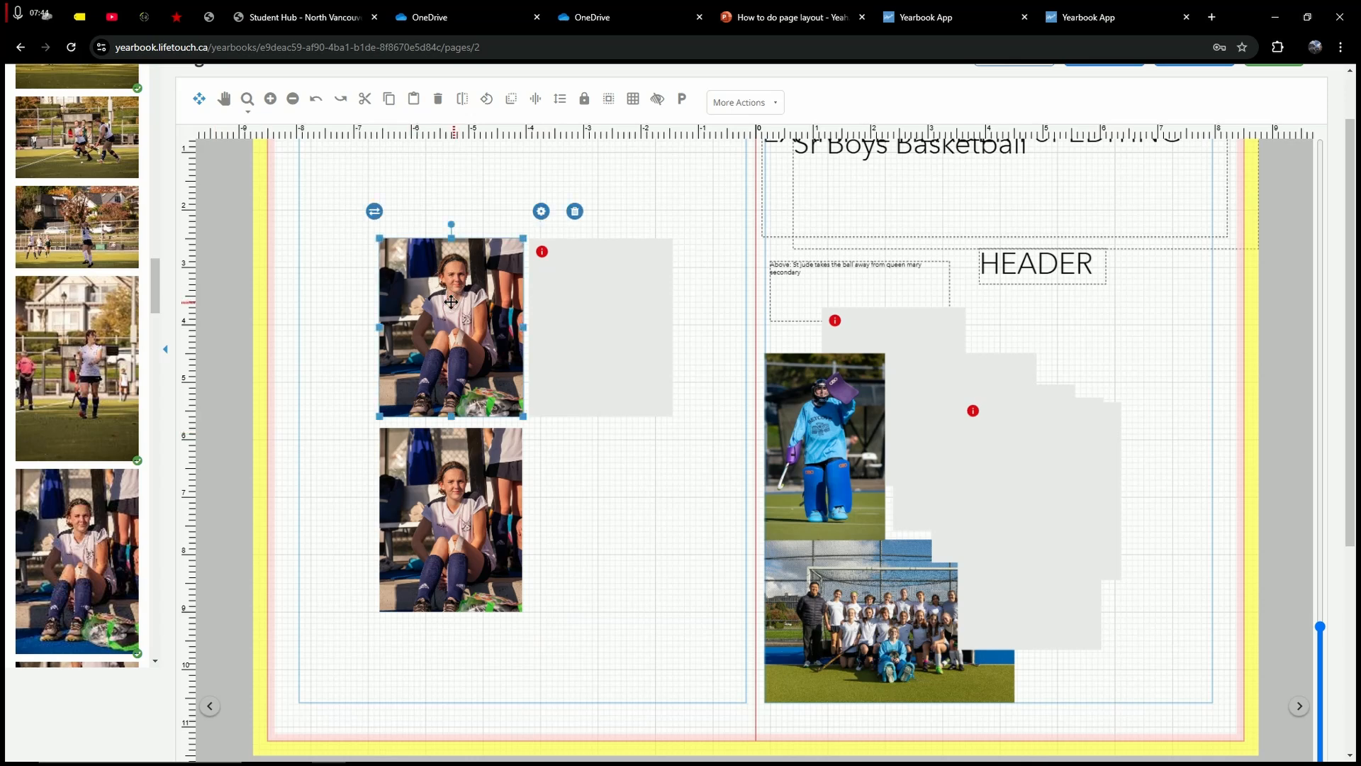
left_click(320, 327)
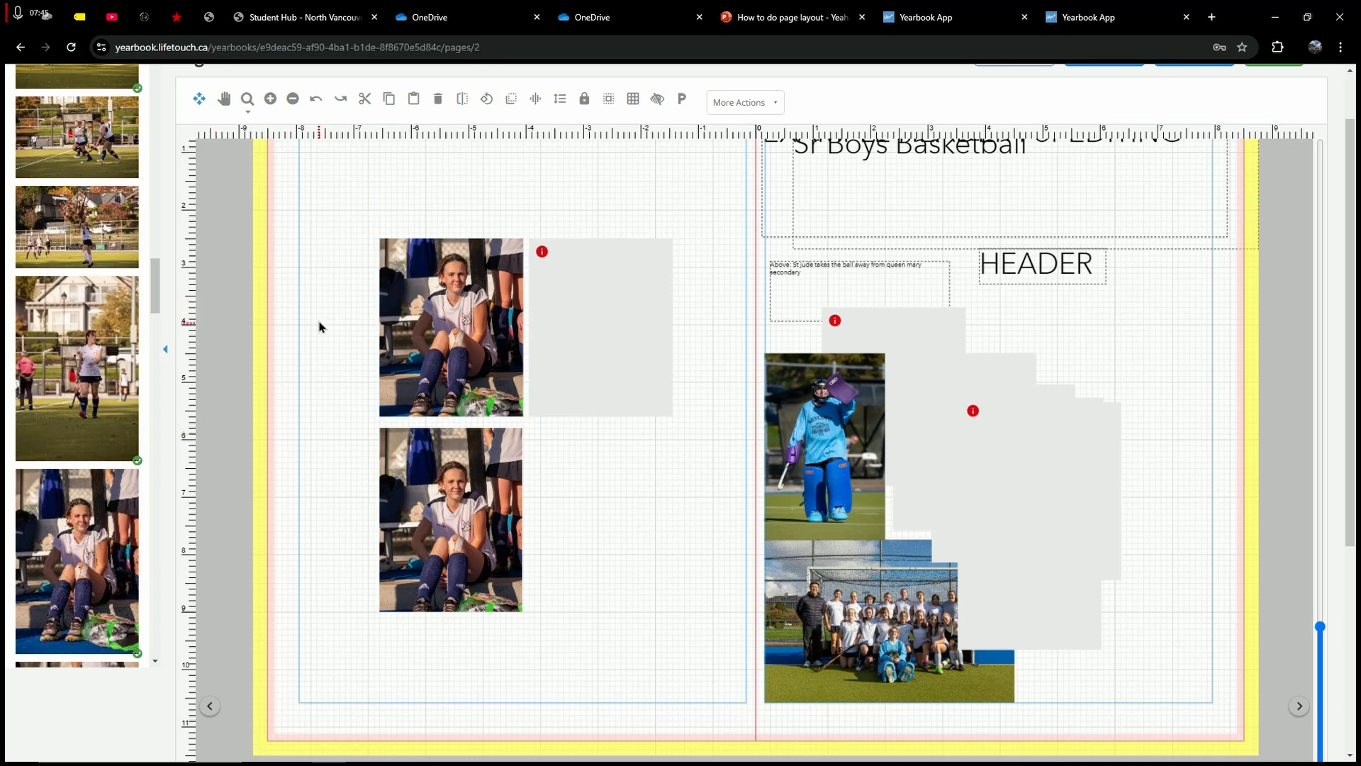
left_click(452, 502)
left_click_drag(467, 494, 469, 529)
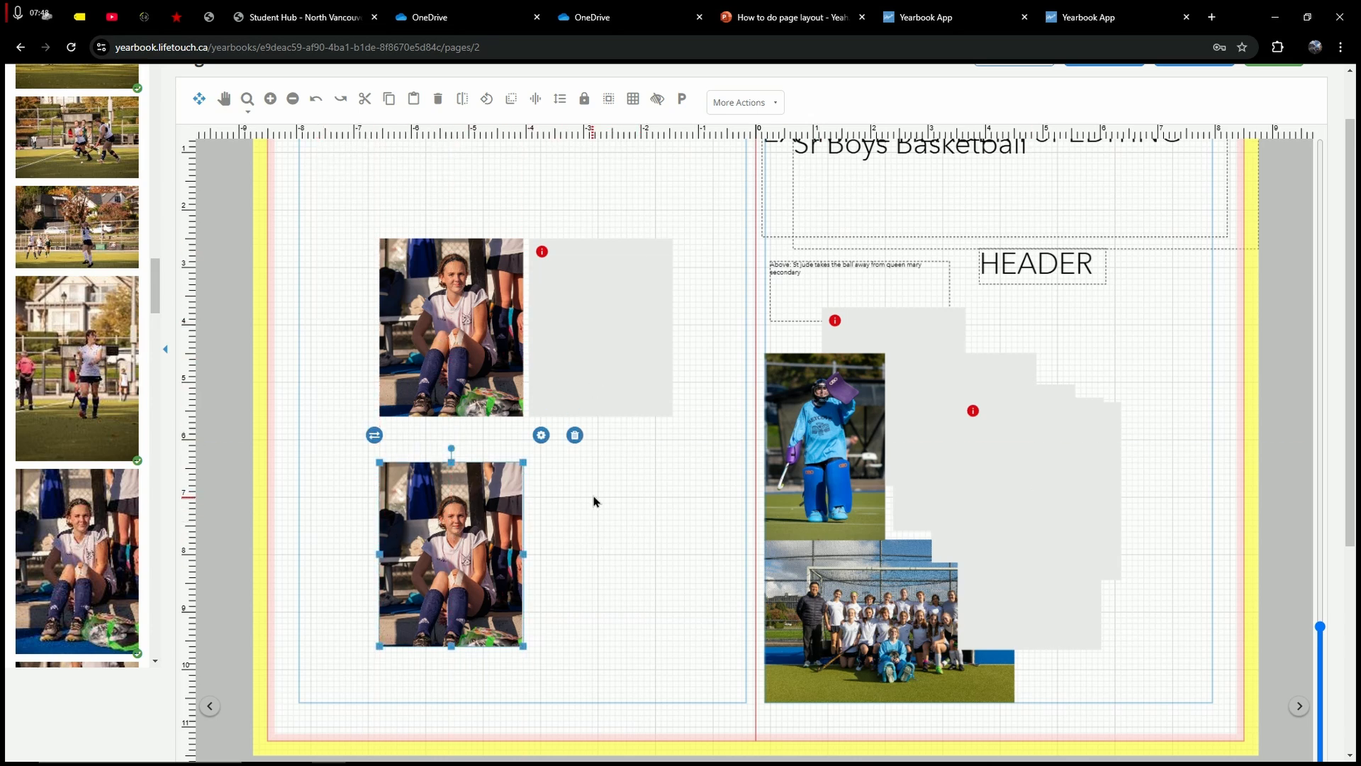
left_click(594, 501)
left_click(617, 329)
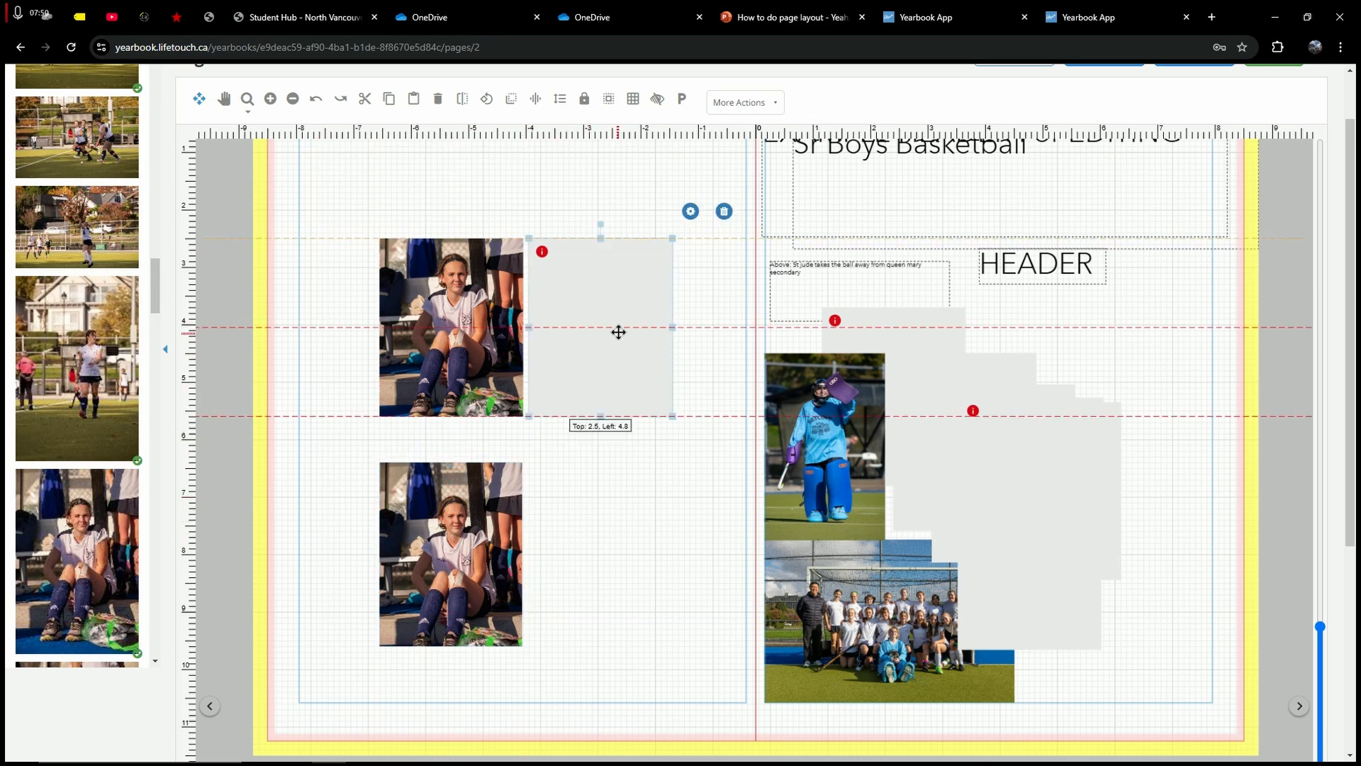
left_click(694, 482)
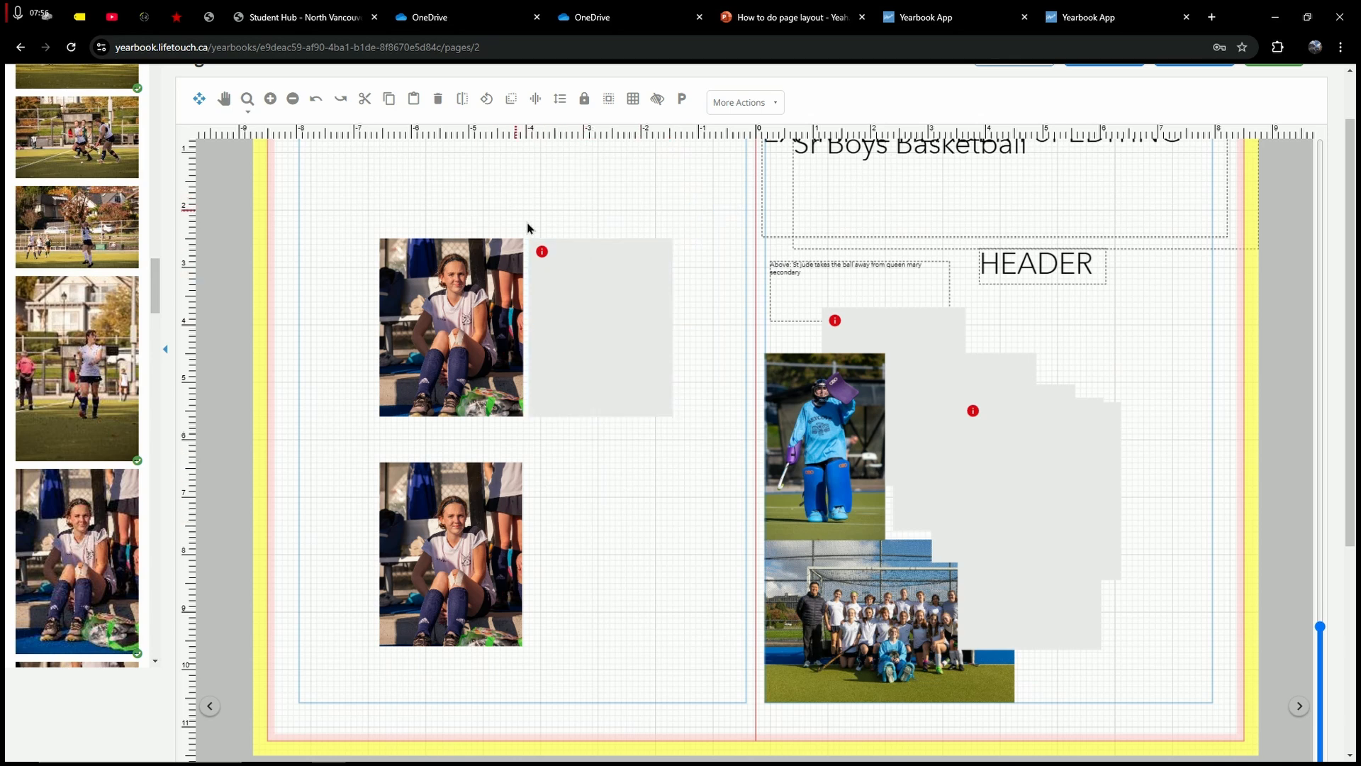
Step: Paste a copy of the lower photo and line it up right beside the original
left_click(475, 508)
left_click(617, 538)
key("ctrl+v")
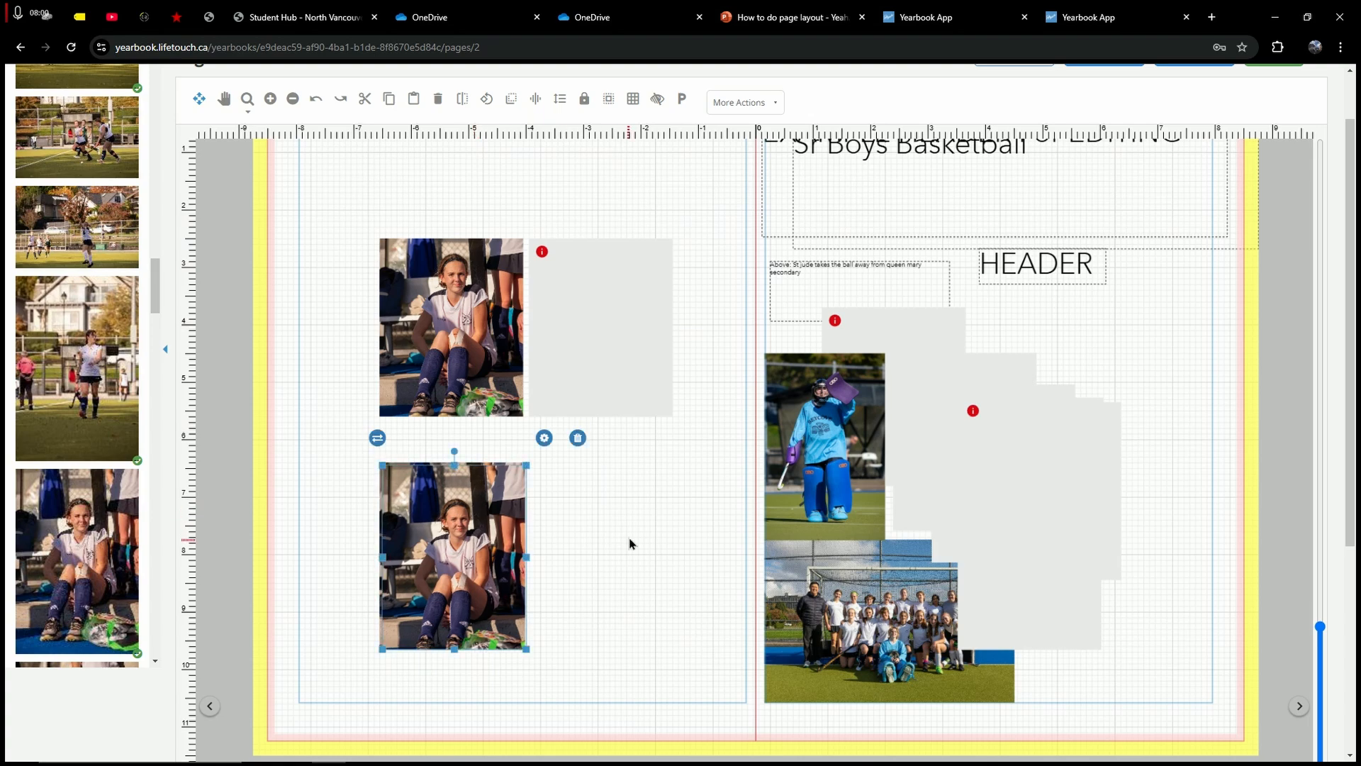
left_click_drag(441, 542, 607, 523)
left_click(716, 480)
left_click(421, 440)
left_click(616, 484)
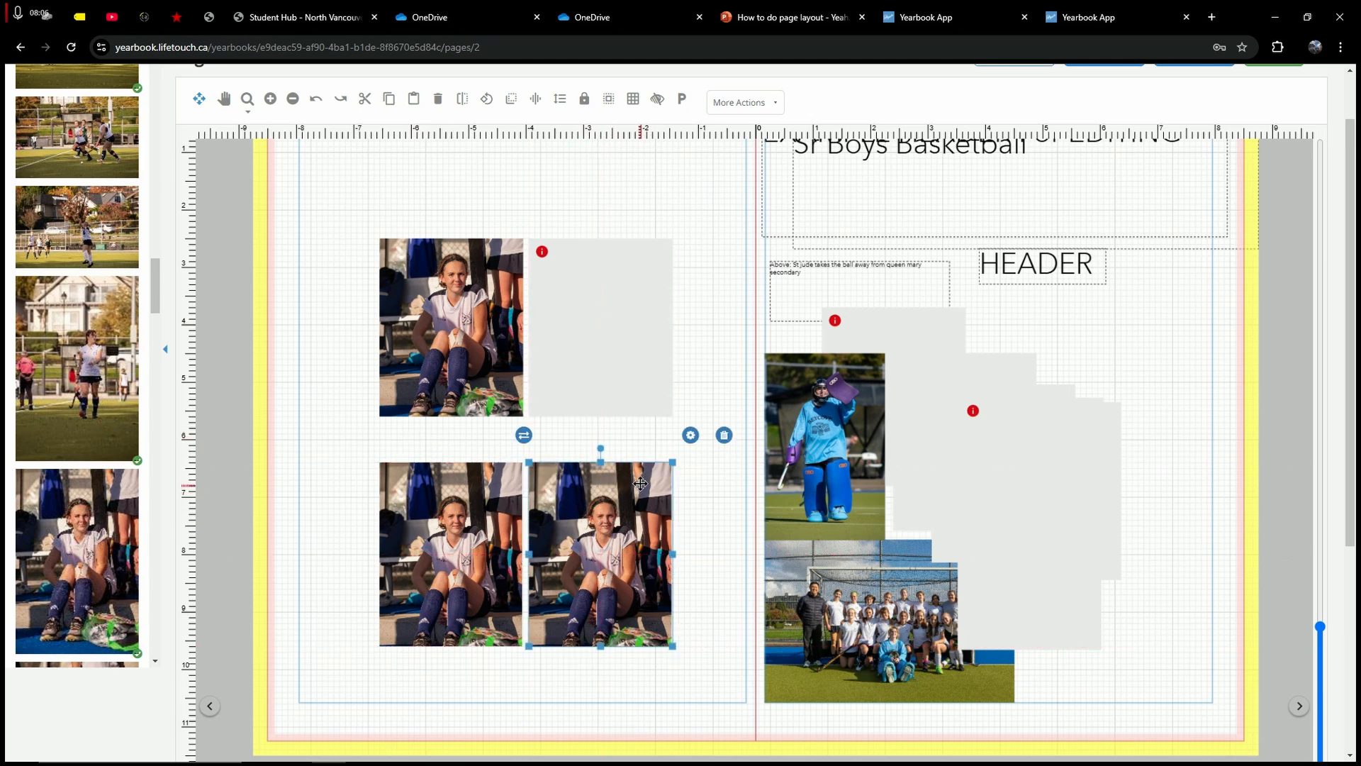
Step: Empty the duplicated photo frame with Tools > Clear Contents
left_click(690, 437)
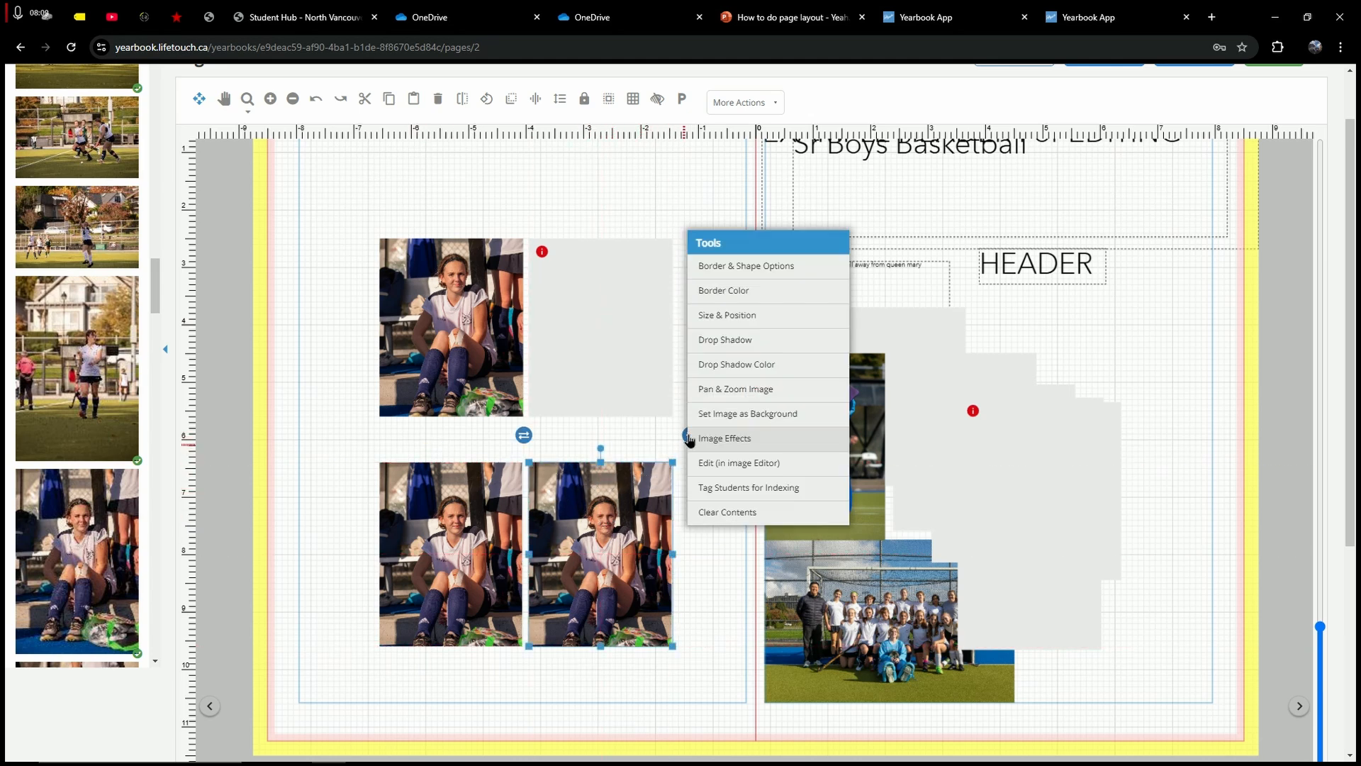
left_click(714, 511)
left_click(690, 434)
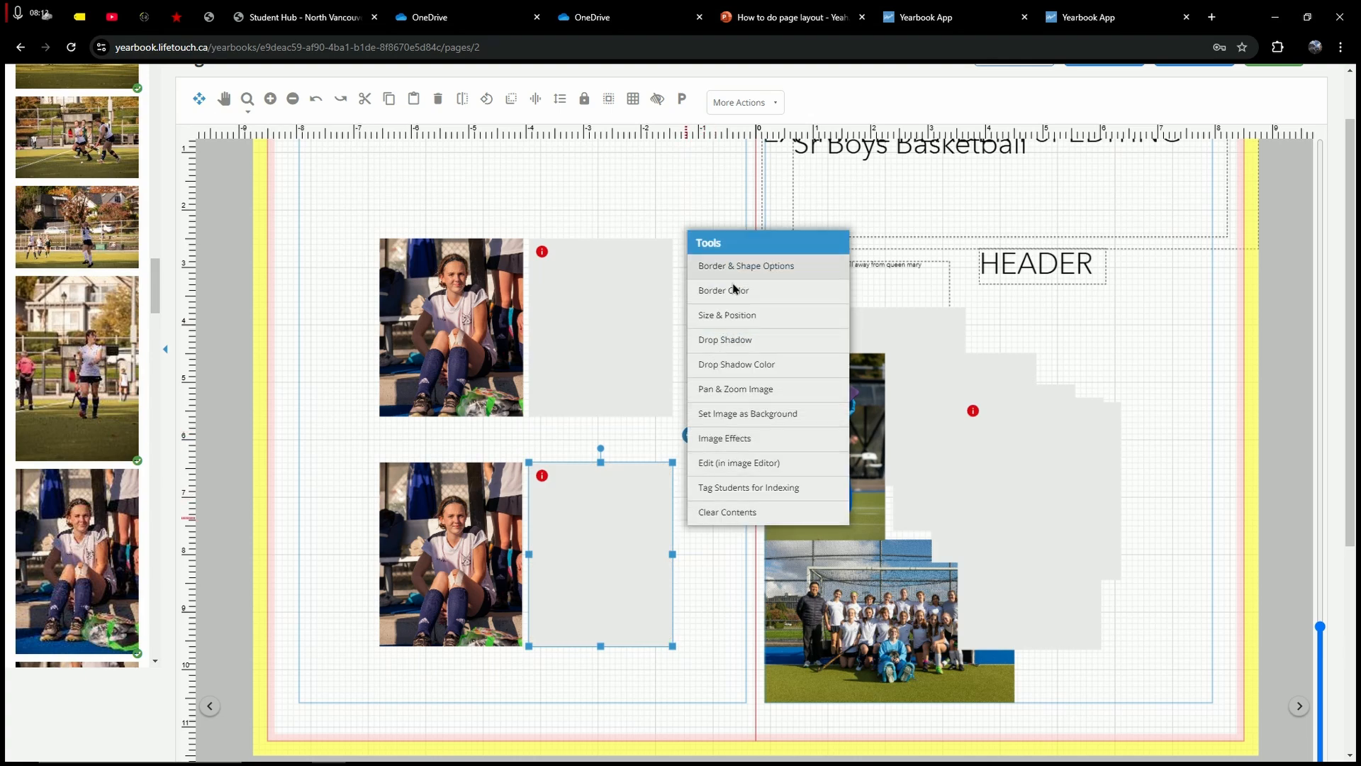
left_click(714, 553)
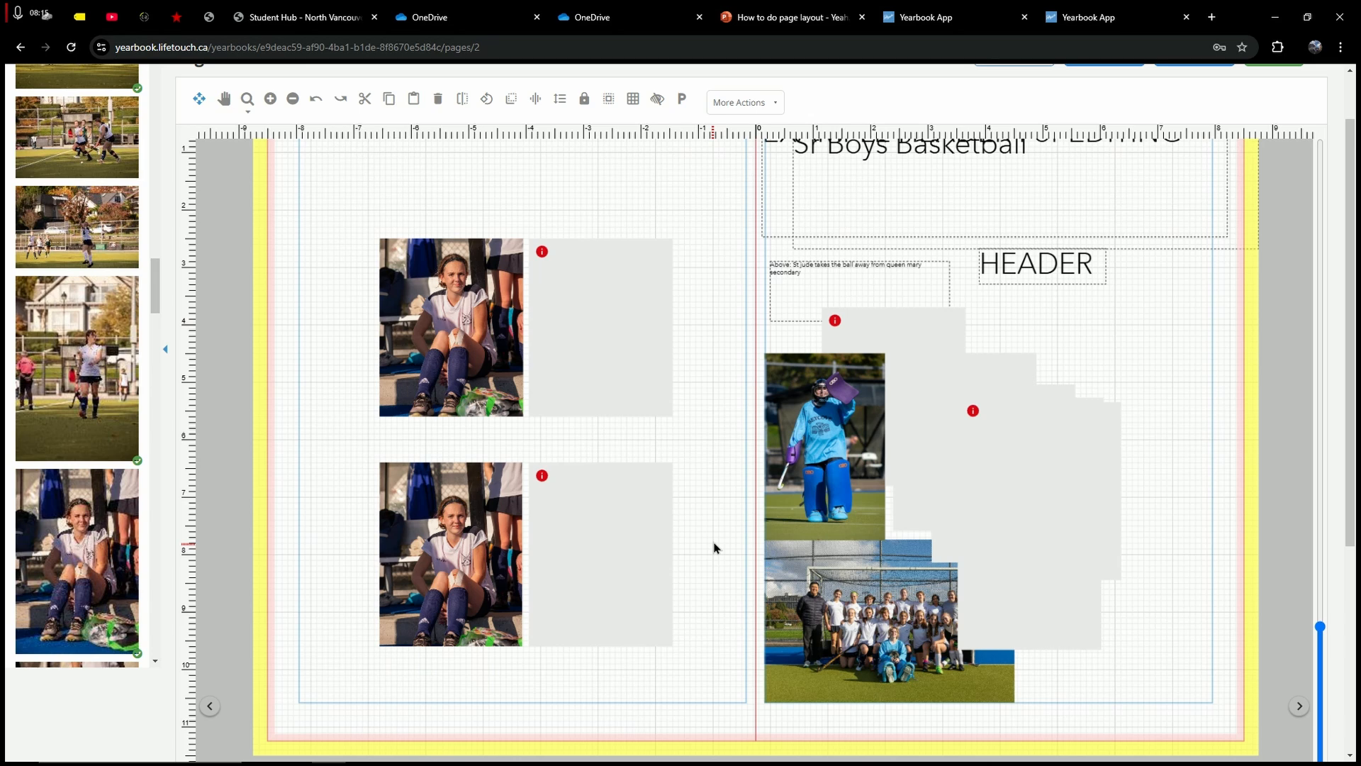
Step: Nudge the empty lower frame up and right and shorten it from the top
left_click(553, 489)
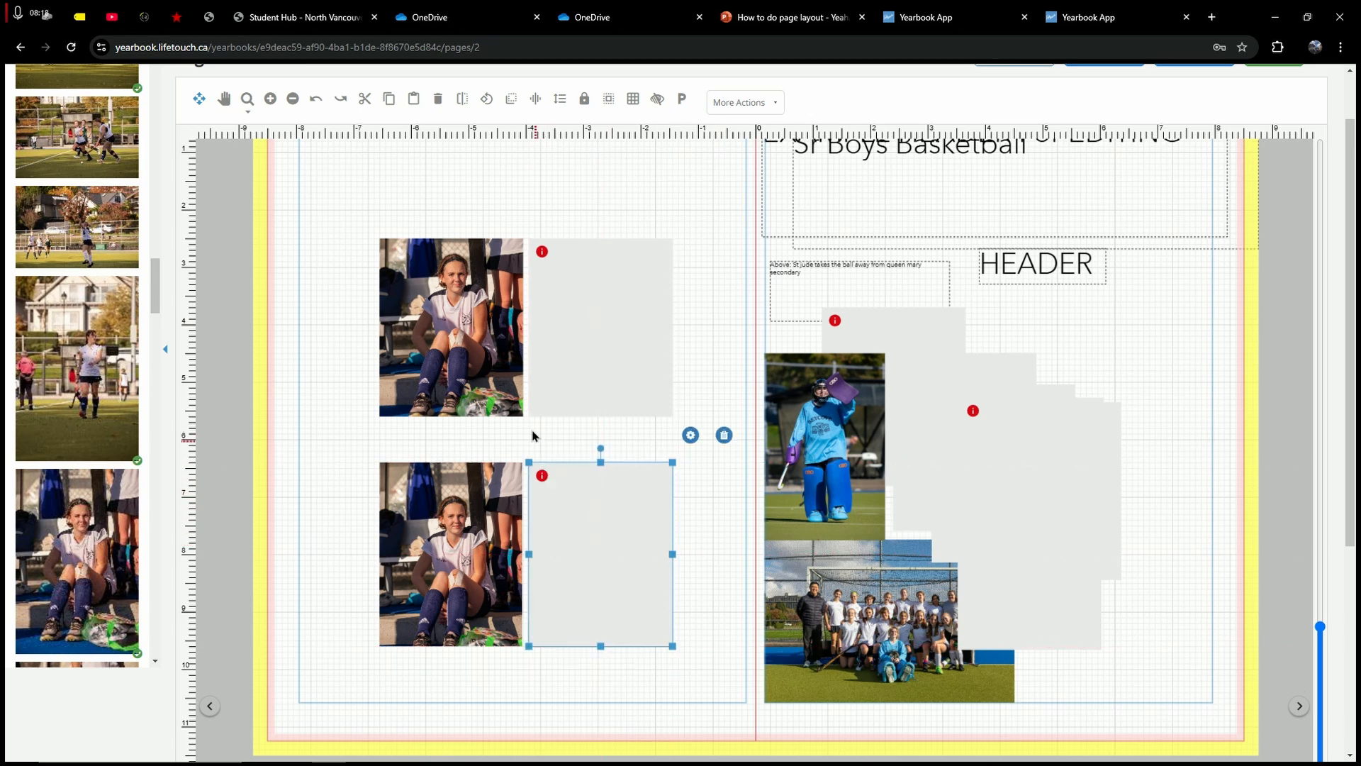
left_click(436, 480)
left_click(609, 501)
left_click(470, 504)
left_click(702, 534)
left_click_drag(553, 543, 568, 512)
left_click_drag(609, 436, 604, 492)
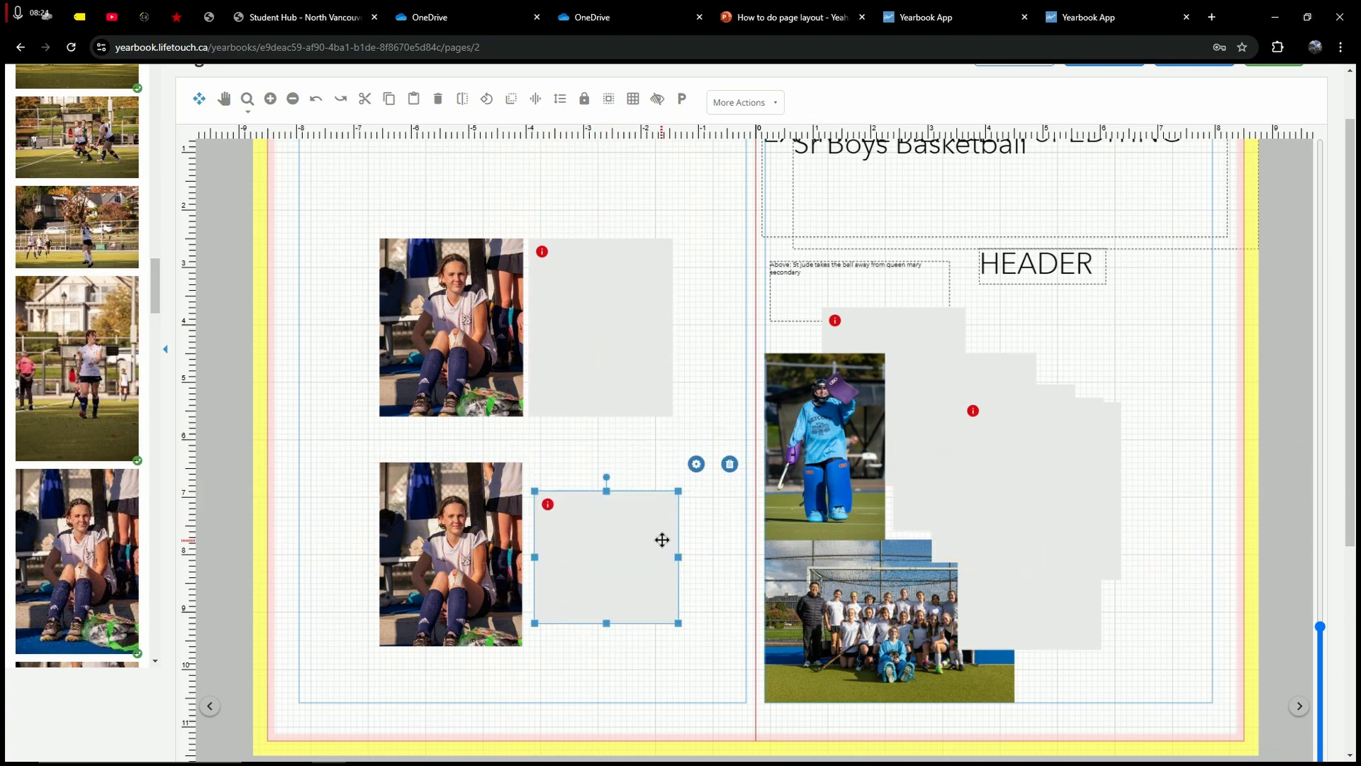
left_click(684, 564)
Step: Move the seated girl photos onto the right page beside HEADER
left_click(670, 557)
left_click(468, 589)
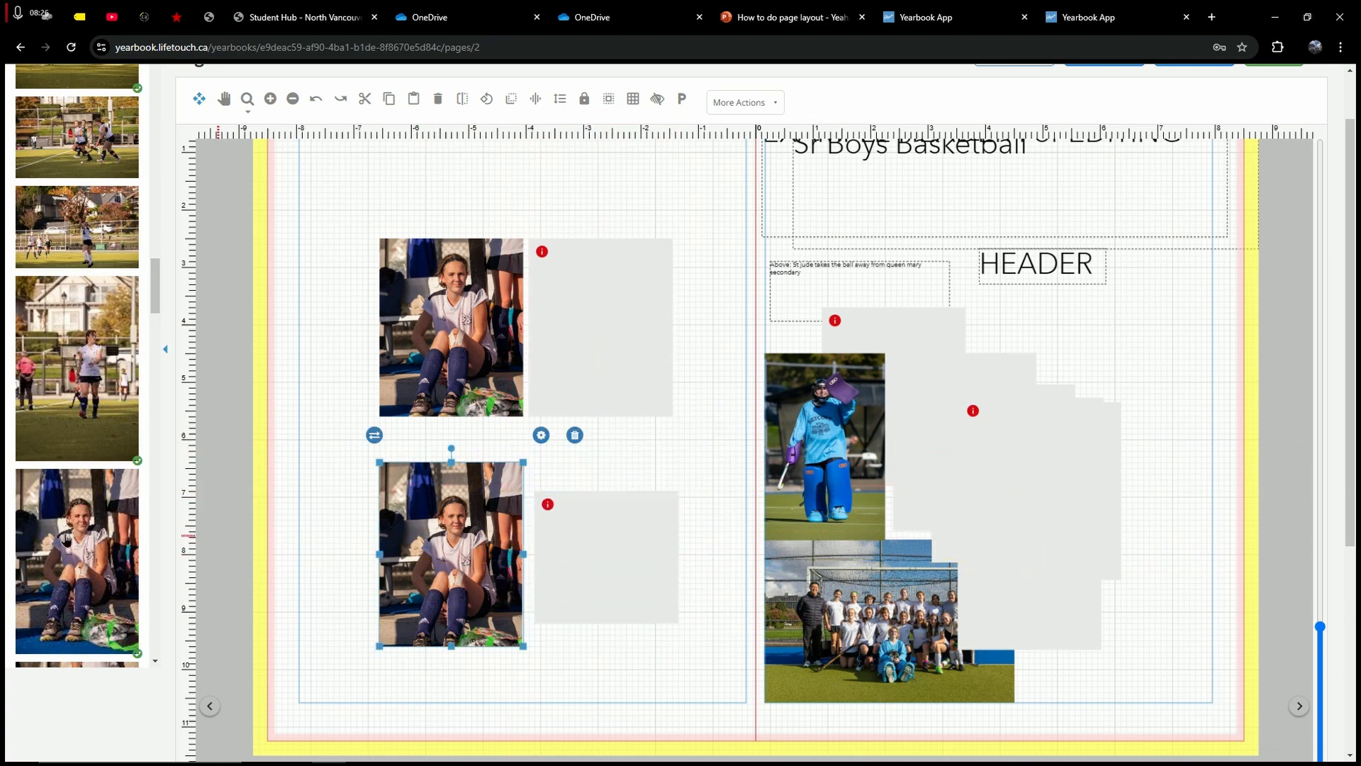
scroll(66, 538, "up", 3)
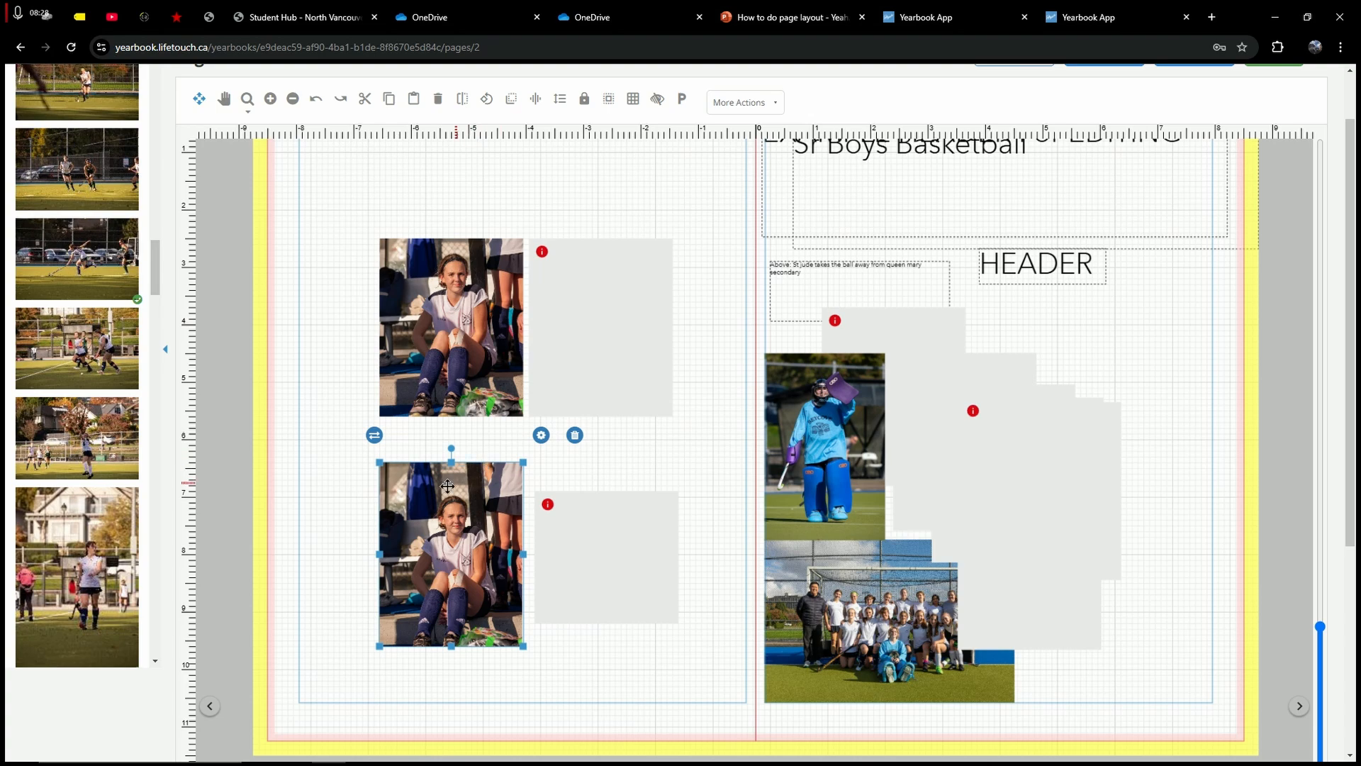
left_click_drag(447, 486, 1137, 319)
left_click_drag(454, 314, 1106, 358)
left_click(690, 435)
Step: Drag both empty grey frames up to the top left of the left page
scroll(666, 519, "up", 3)
scroll(630, 458, "down", 2)
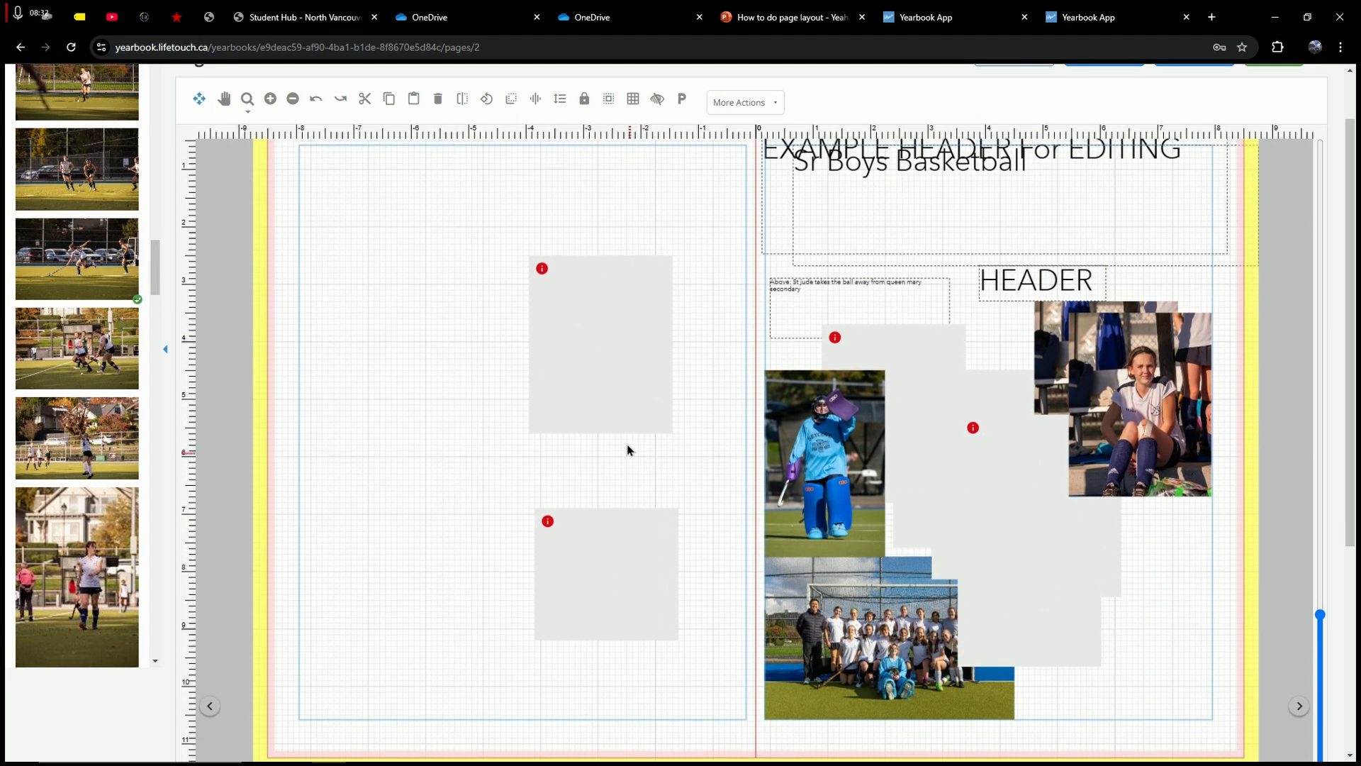
left_click_drag(616, 301, 404, 243)
scroll(477, 486, "up", 1)
left_click_drag(604, 578, 565, 302)
left_click(638, 432)
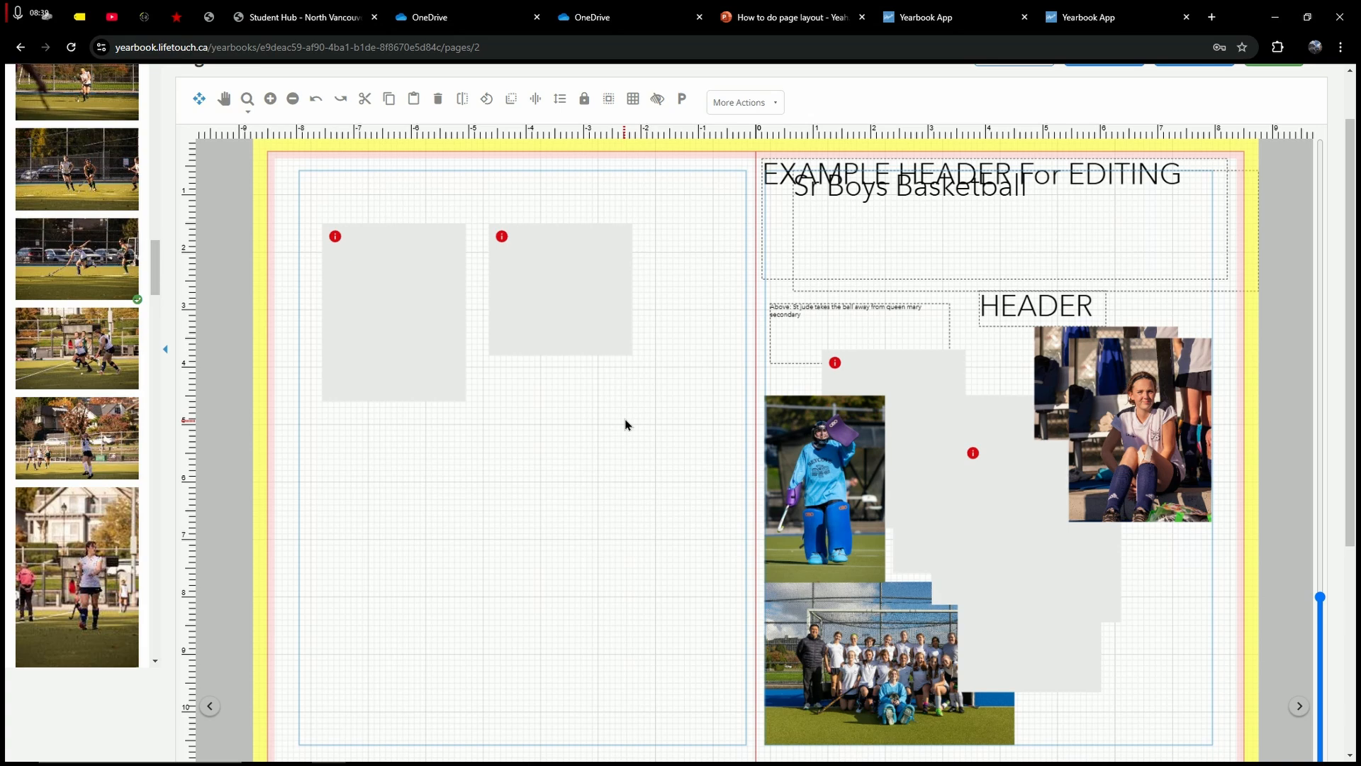
Step: Widen the left empty frame and move it to the top left
scroll(604, 324, "up", 1)
left_click_drag(614, 339, 677, 574)
left_click_drag(421, 344, 672, 482)
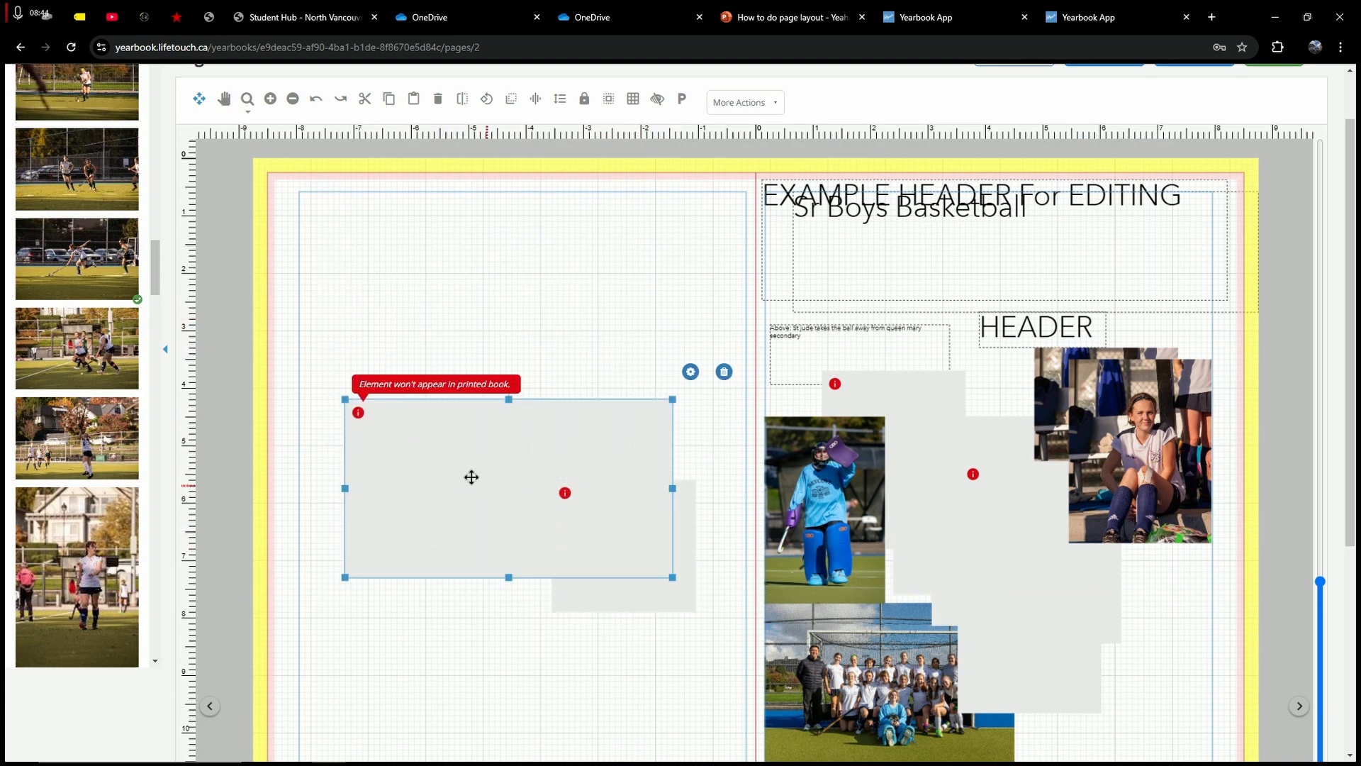
left_click_drag(471, 477, 399, 335)
left_click(836, 270)
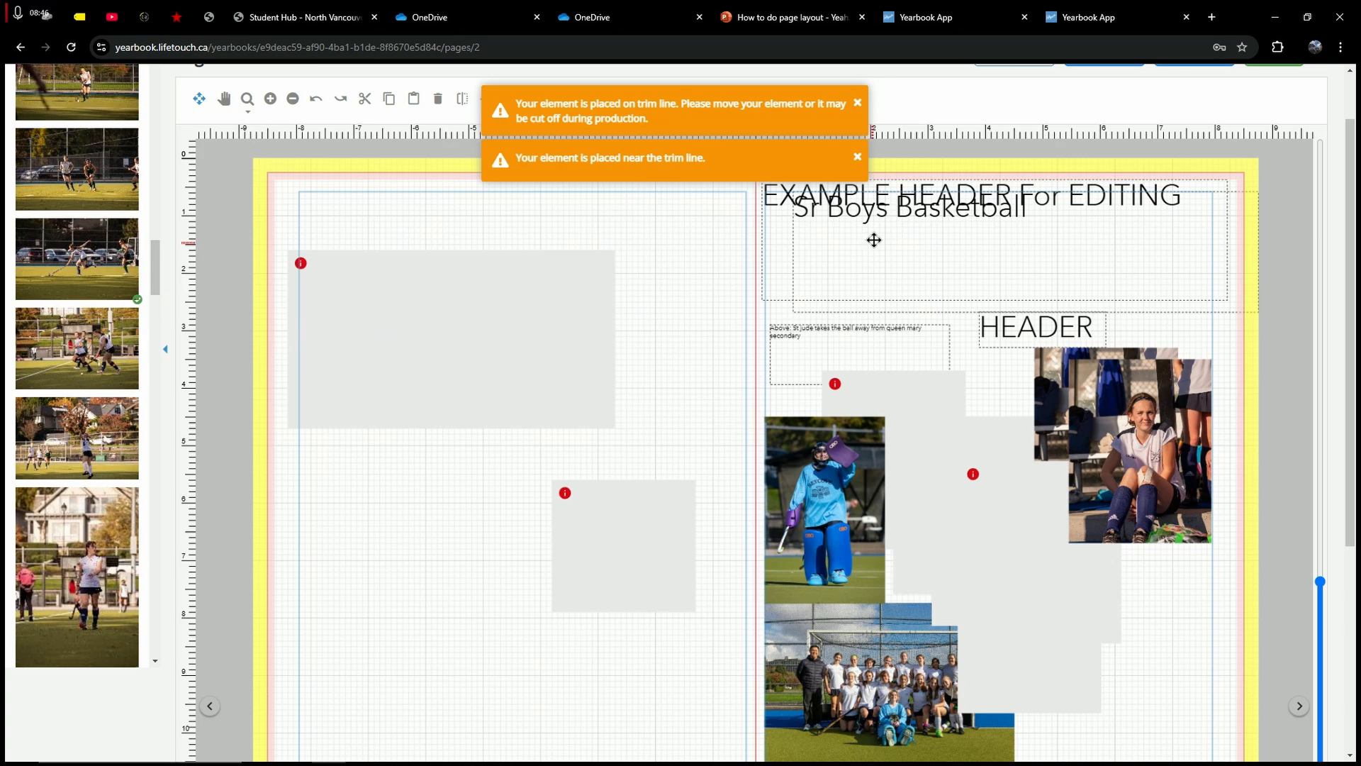
Step: Drag the Sr Boys Basketball title to the top of the left page
left_click_drag(874, 240, 365, 239)
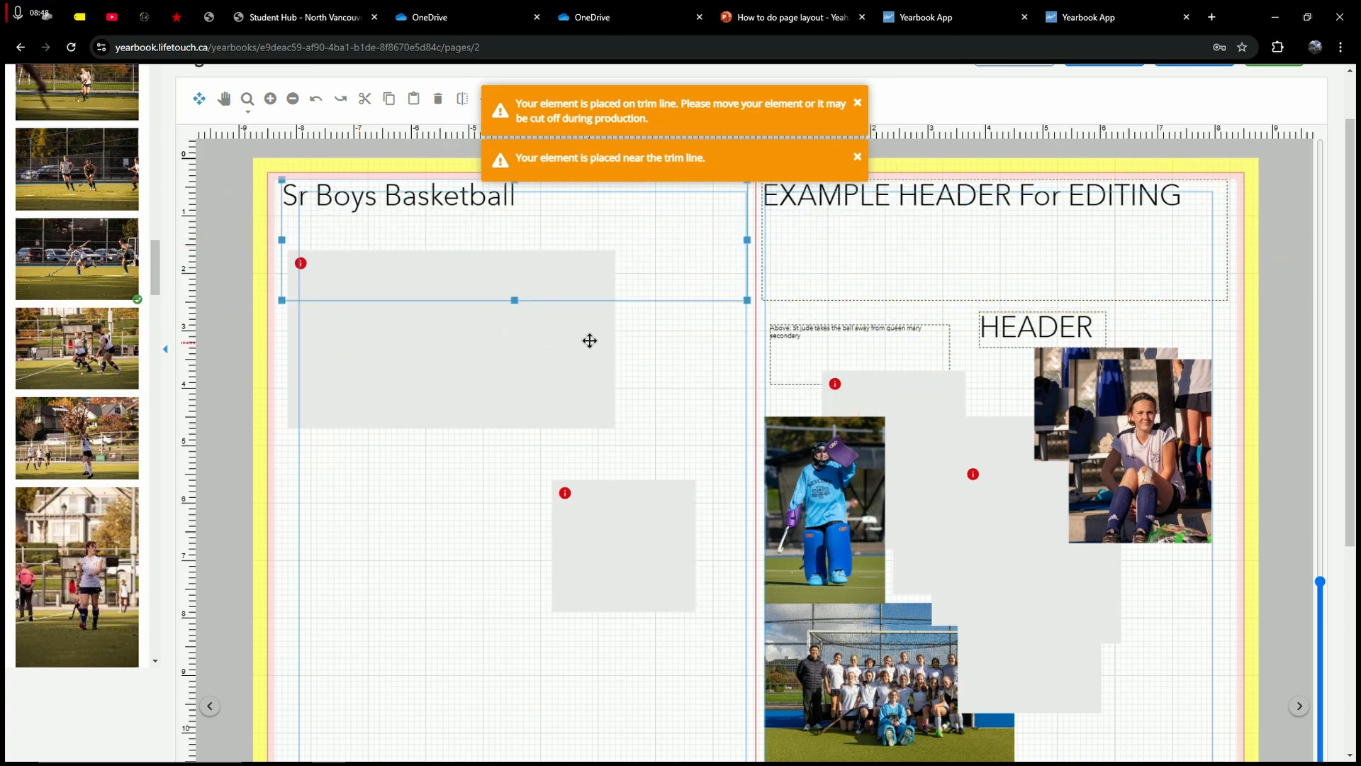
scroll(590, 340, "up", 1)
left_click(611, 357)
double_click(689, 334)
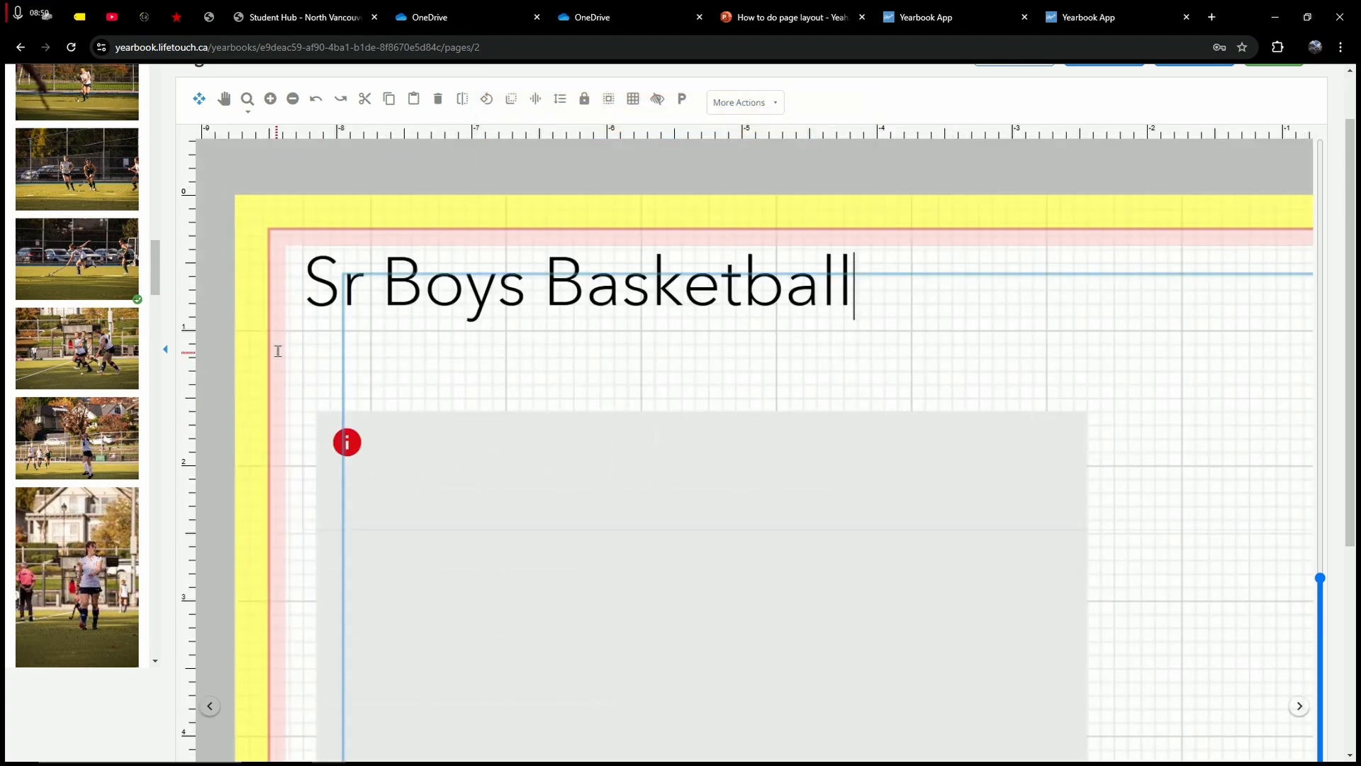
left_click(278, 351)
Step: Shrink the title box to fit its words and shift it slightly left
left_click(493, 280)
left_click_drag(517, 360, 523, 273)
left_click_drag(748, 253, 523, 254)
left_click(662, 270)
left_click_drag(384, 256, 377, 256)
left_click(265, 251)
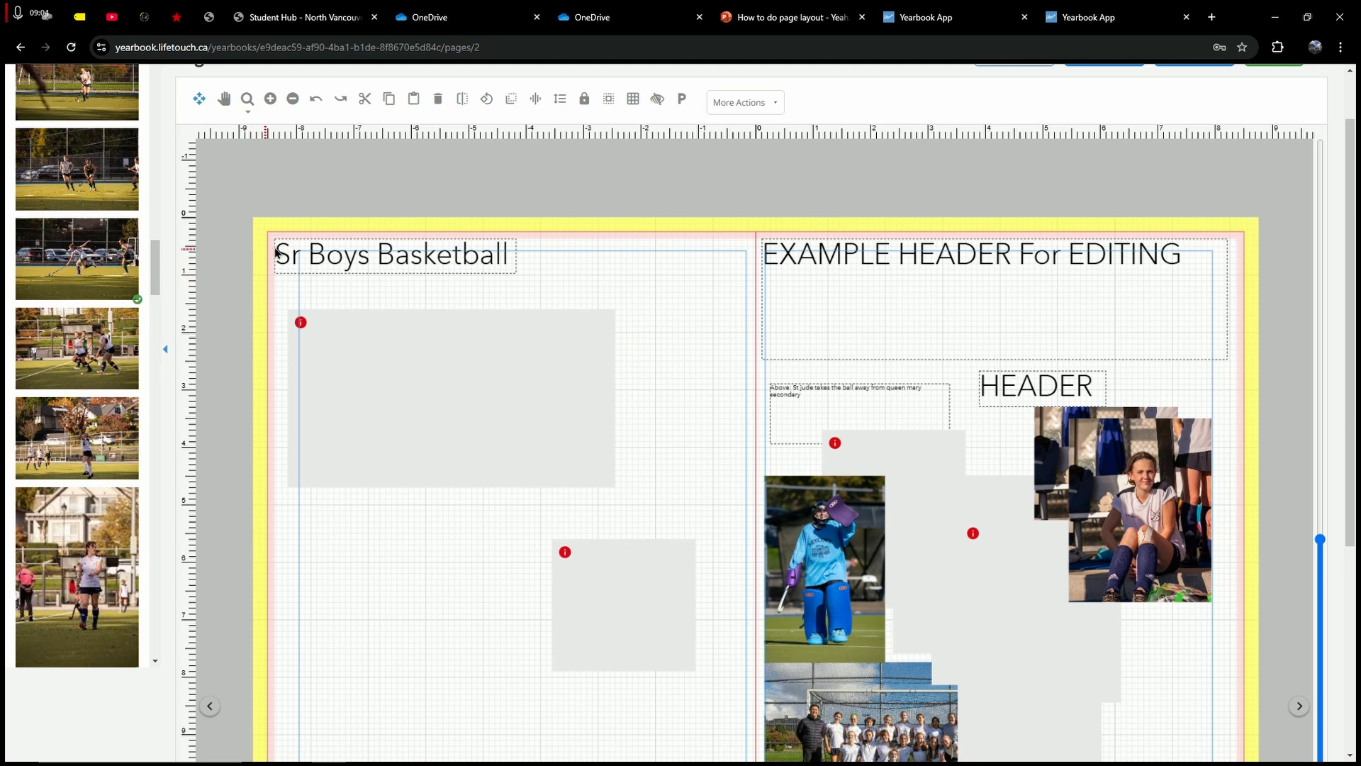
Step: Push the EXAMPLE HEADER box down and right, nudging the Sr Boys Basketball title
left_click_drag(336, 253, 336, 253)
left_click_drag(910, 271, 895, 594)
left_click(680, 297)
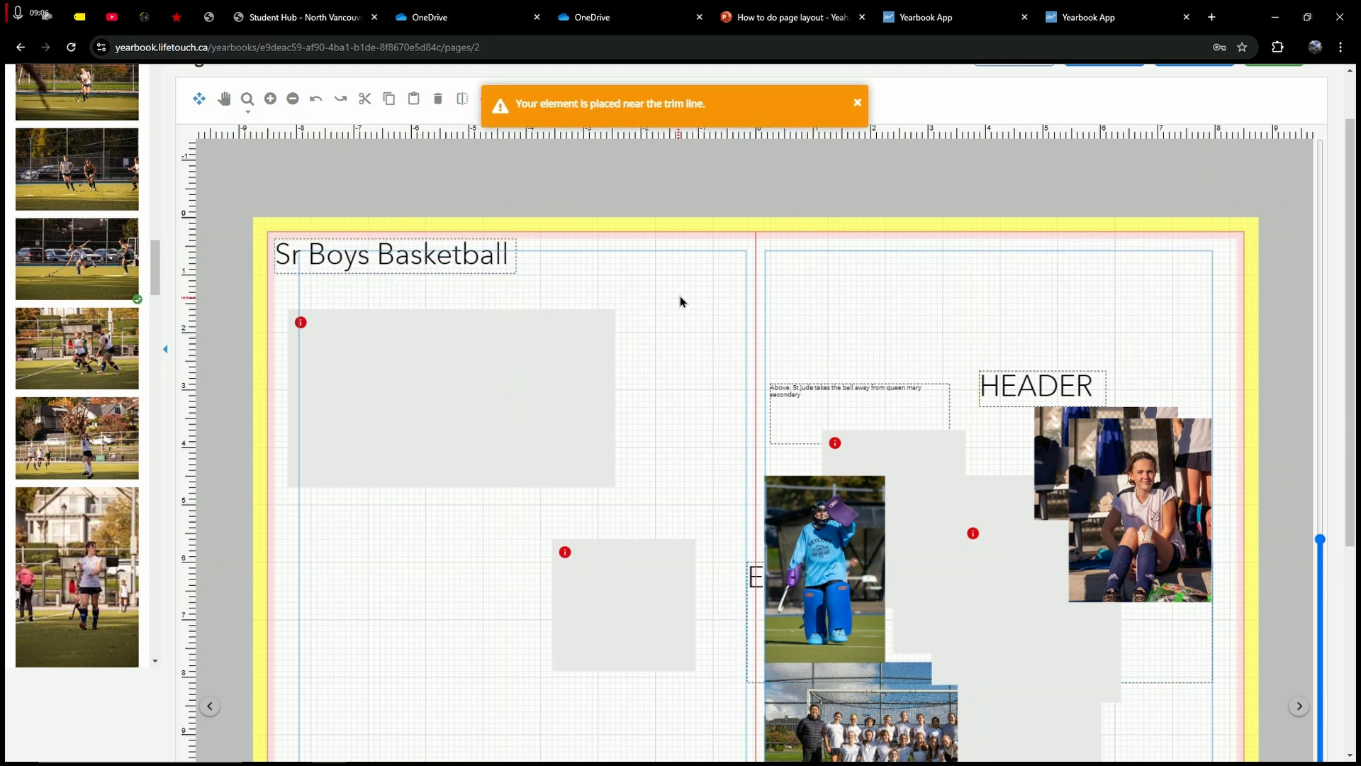
left_click_drag(408, 257, 403, 257)
left_click(712, 270)
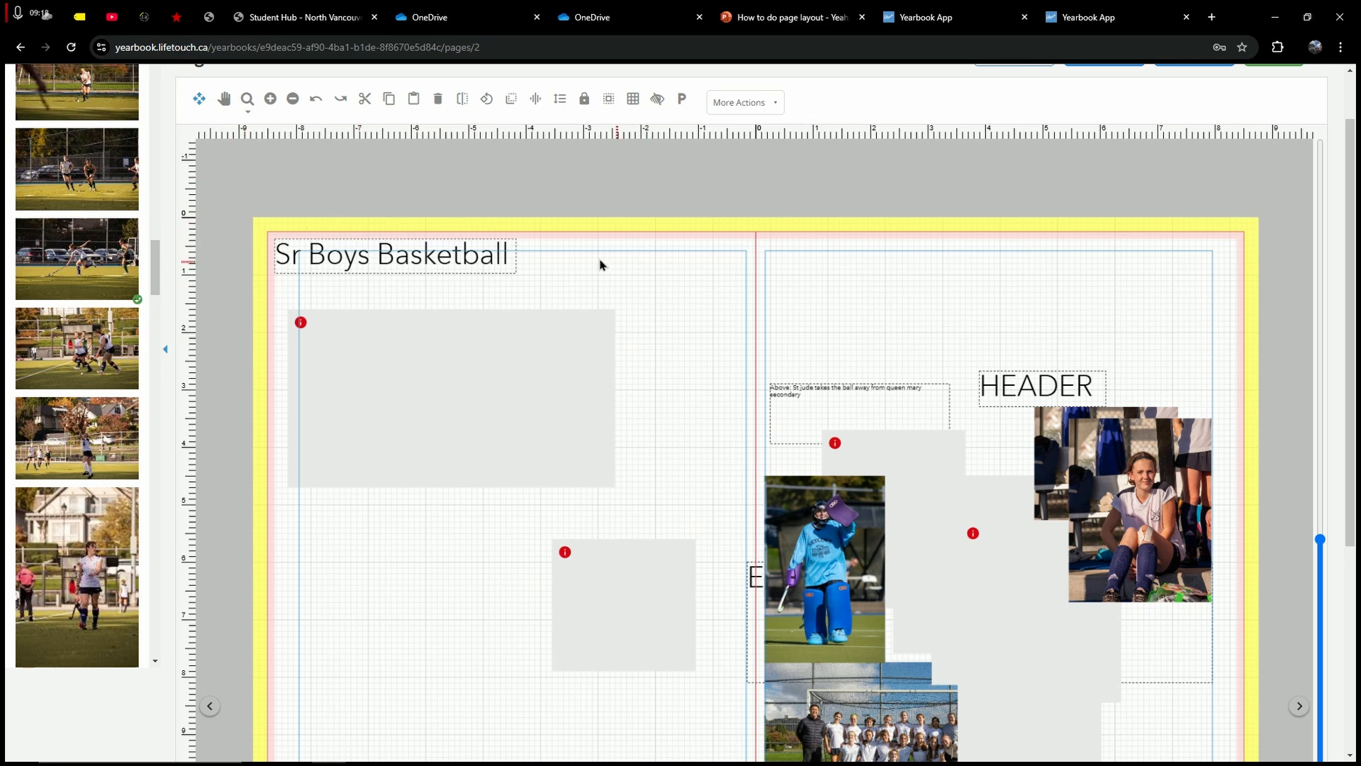
Step: Settle the title in the top-left corner and put HEADER at the right page's top
left_click(428, 244)
mouse_move(429, 245)
left_mouse_down()
mouse_move(585, 280)
mouse_move(410, 248)
mouse_move(421, 253)
left_mouse_up()
left_click(565, 267)
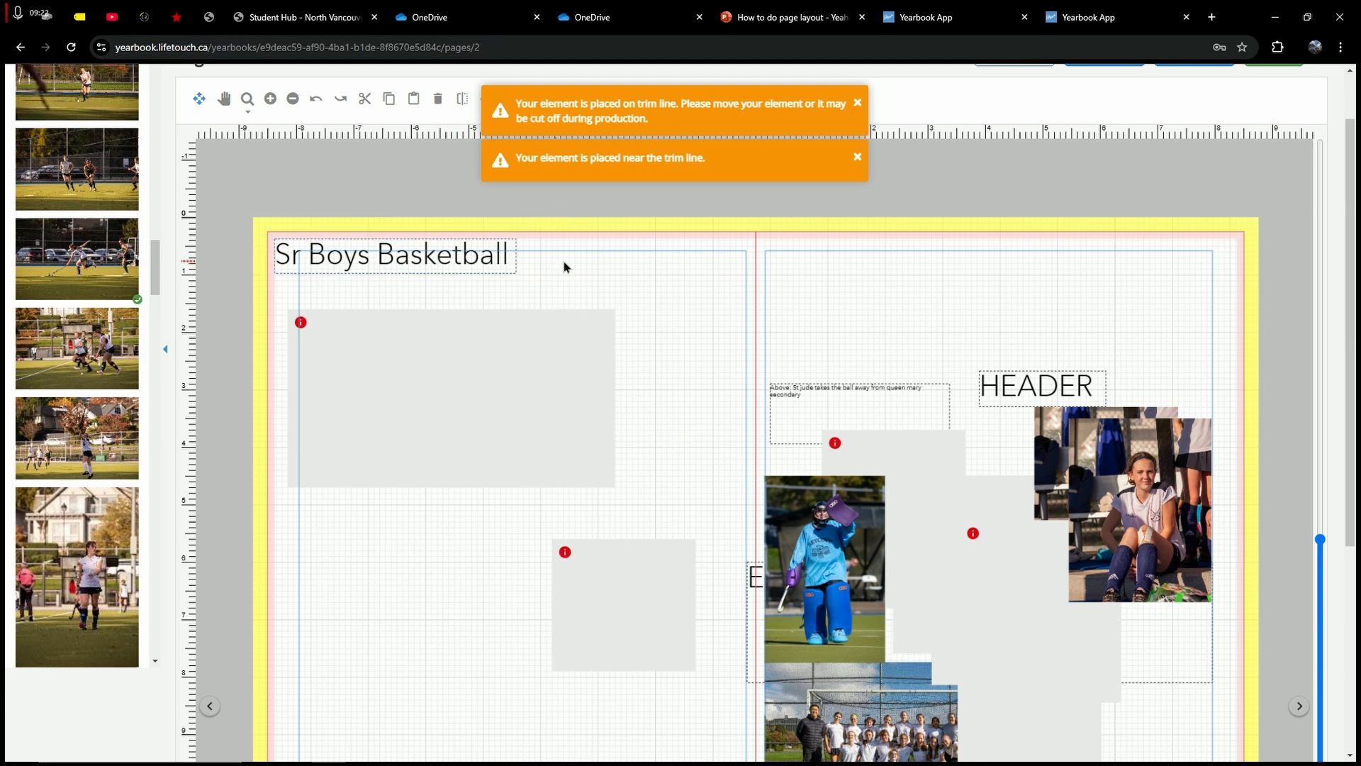
left_click_drag(982, 375, 801, 253)
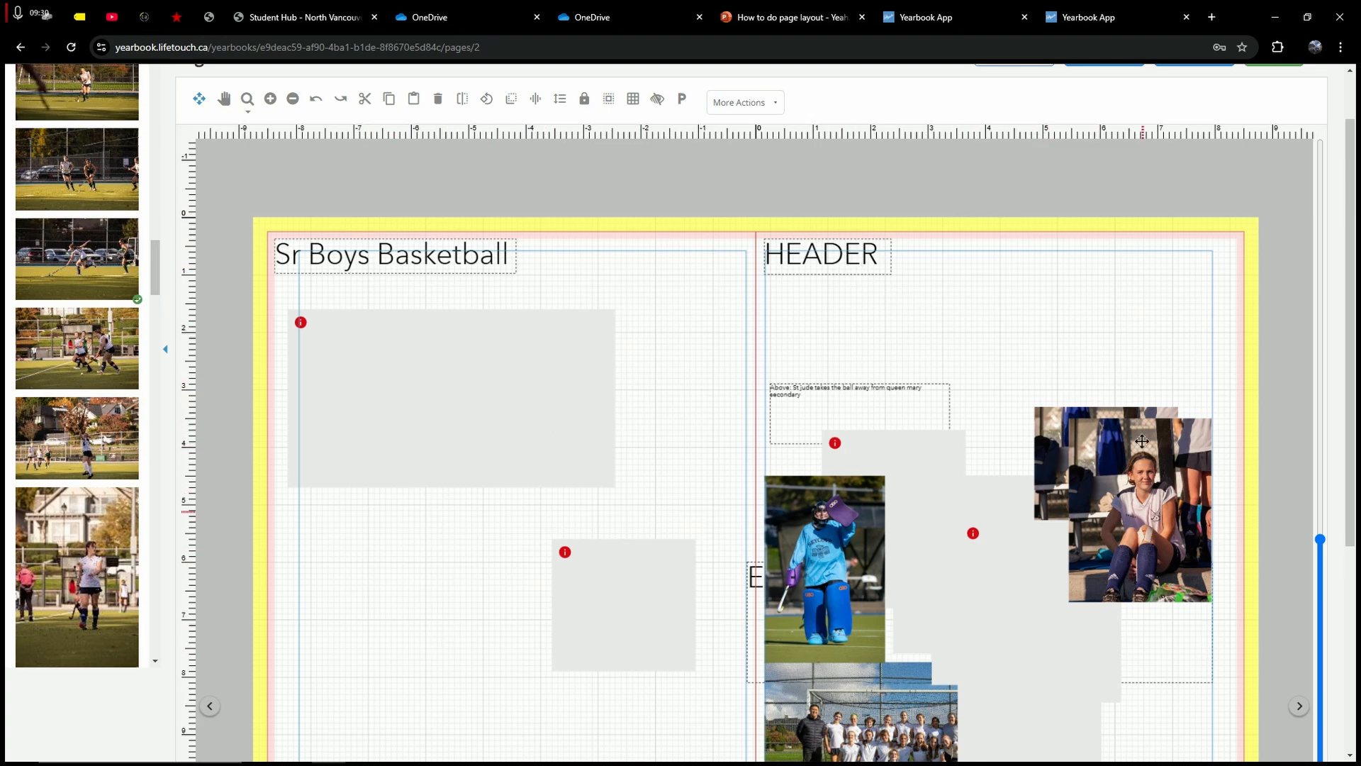
Step: Narrow the large empty frame from the right and fit it under the title
scroll(394, 371, "down", 1)
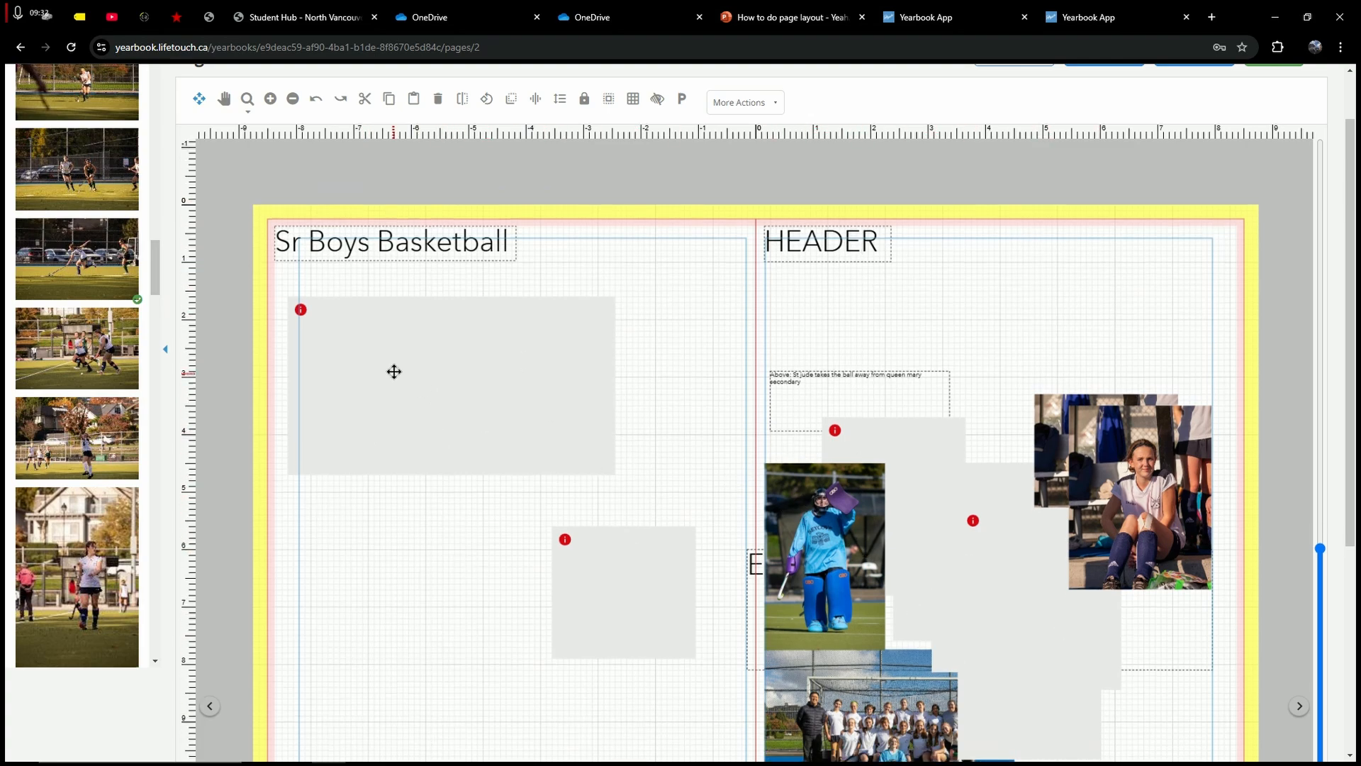
left_click(391, 369)
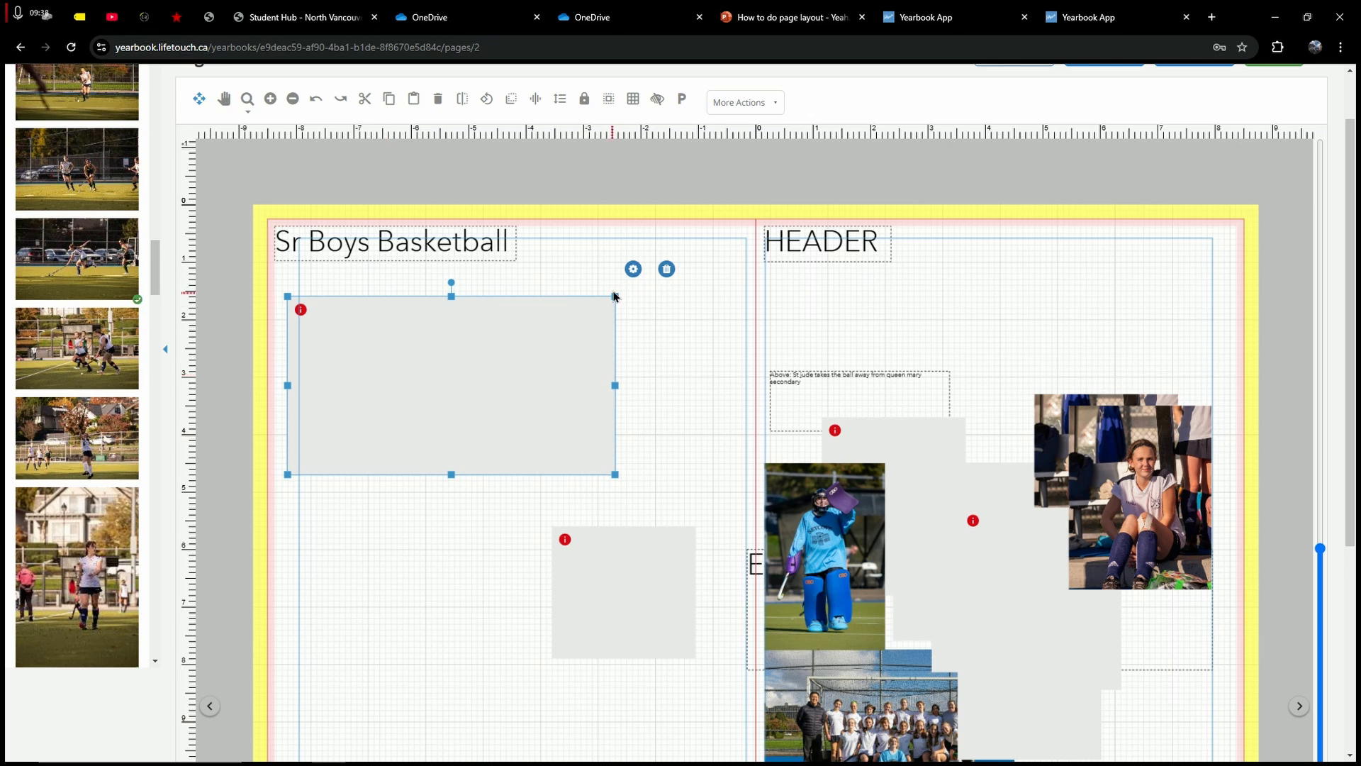
left_click_drag(614, 297, 546, 296)
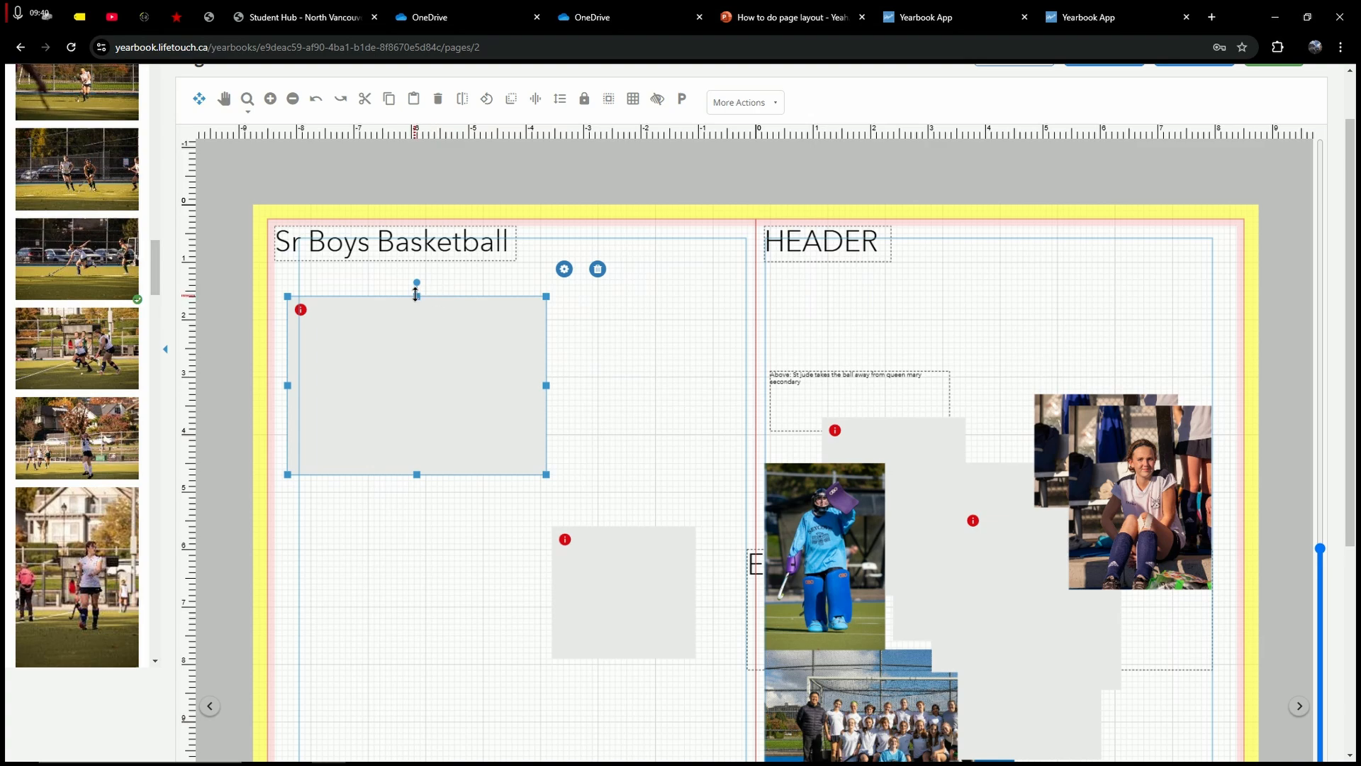
left_click_drag(416, 295, 417, 313)
scroll(748, 521, "down", 1)
left_click_drag(870, 708, 869, 597)
left_click_drag(402, 426, 406, 363)
left_click_drag(468, 308, 478, 312)
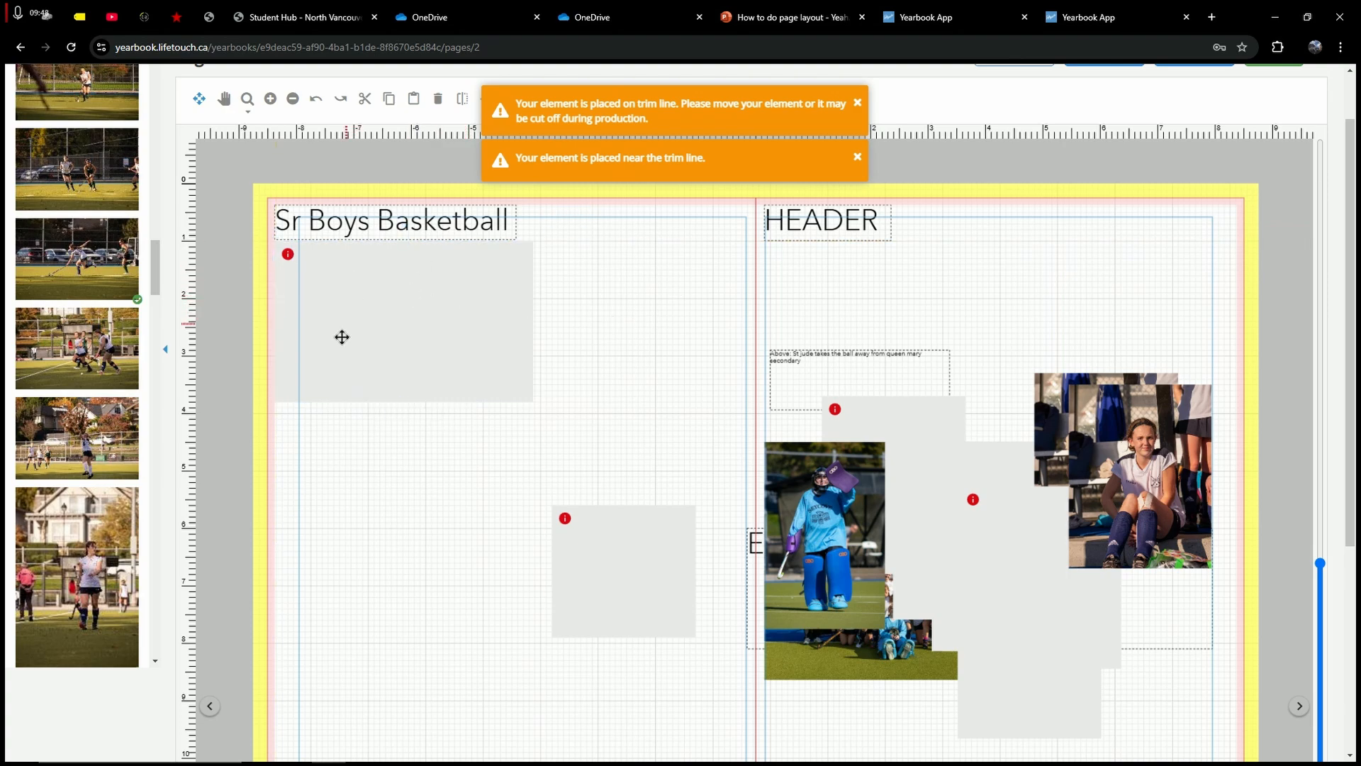
Step: Shift the lower empty frame down and to the left
left_click_drag(637, 535, 597, 558)
left_click(828, 370)
left_click(580, 343)
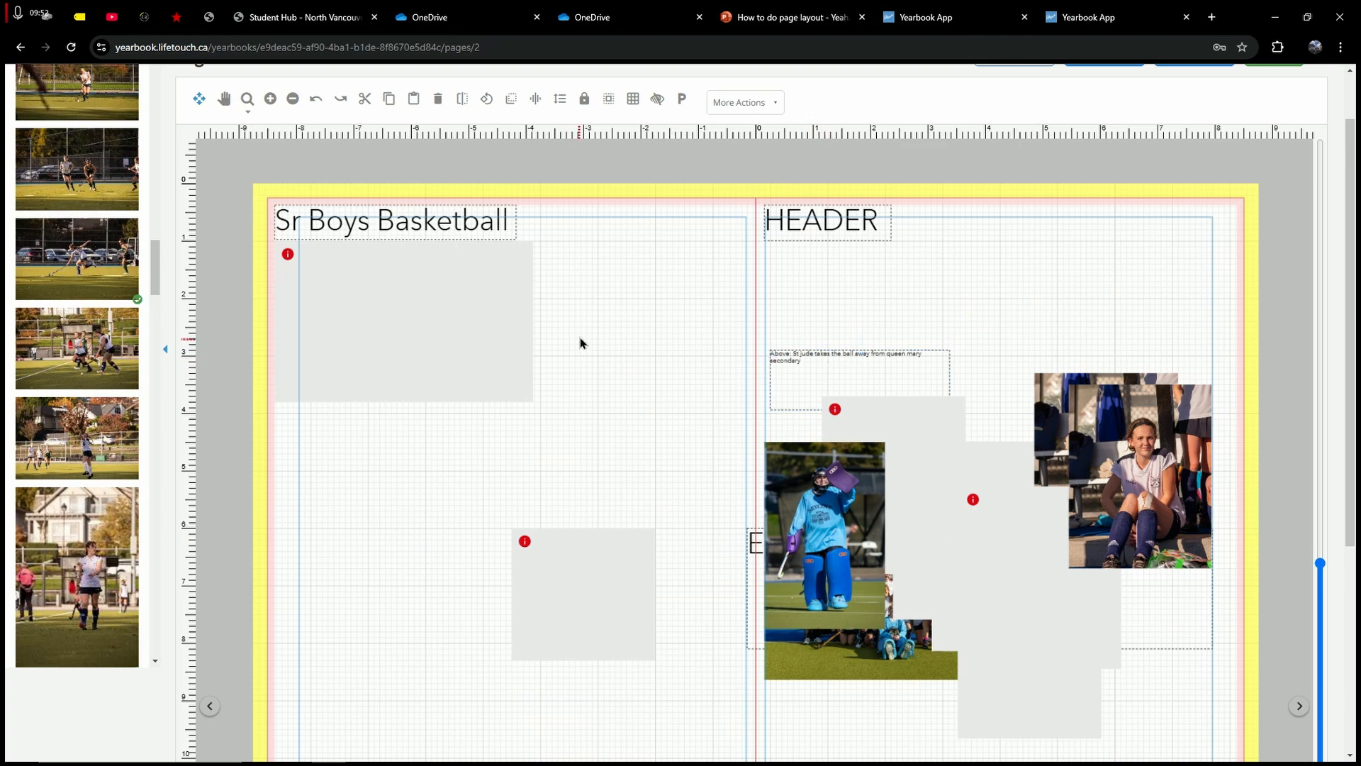
double_click(506, 222)
left_click(933, 416)
left_click(578, 387)
Step: Place the St Jude caption beside the title and widen it to 4.2
left_click_drag(858, 360, 623, 215)
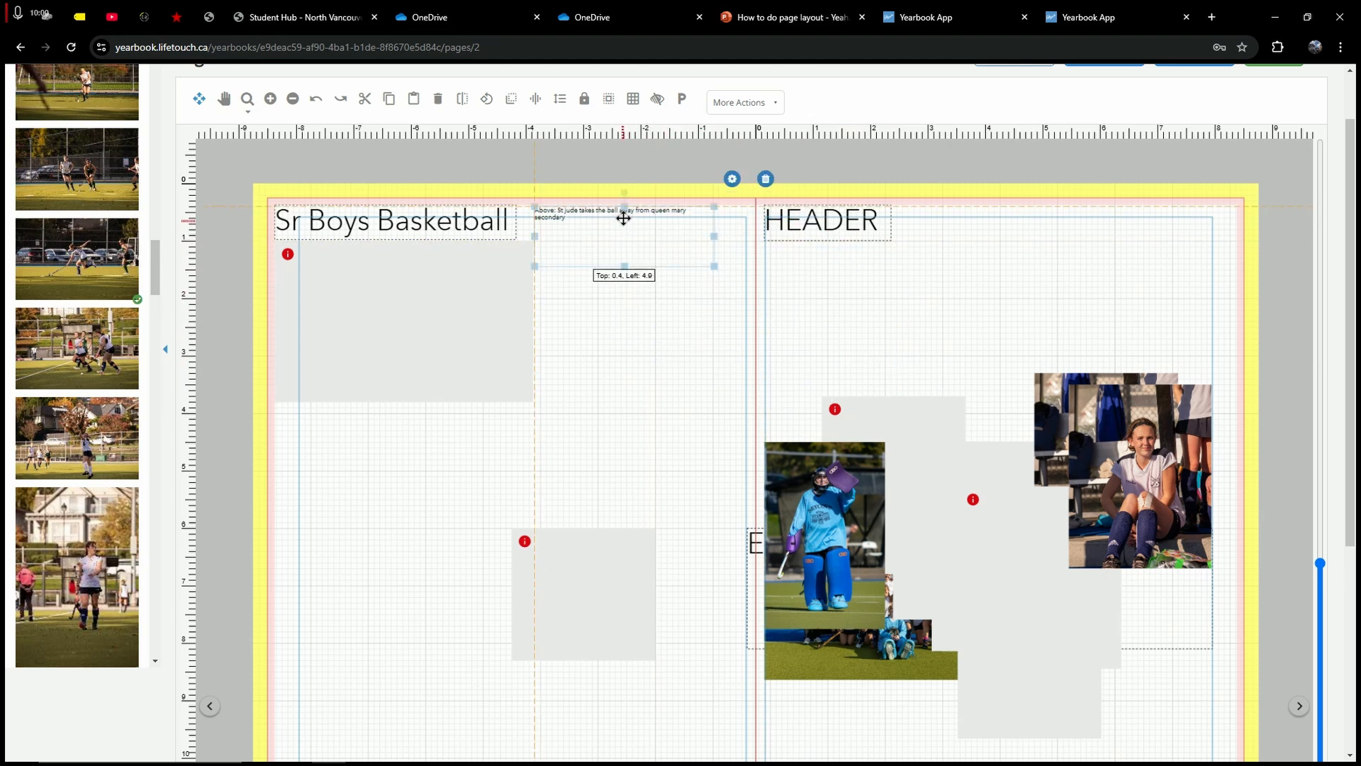
left_click(609, 308)
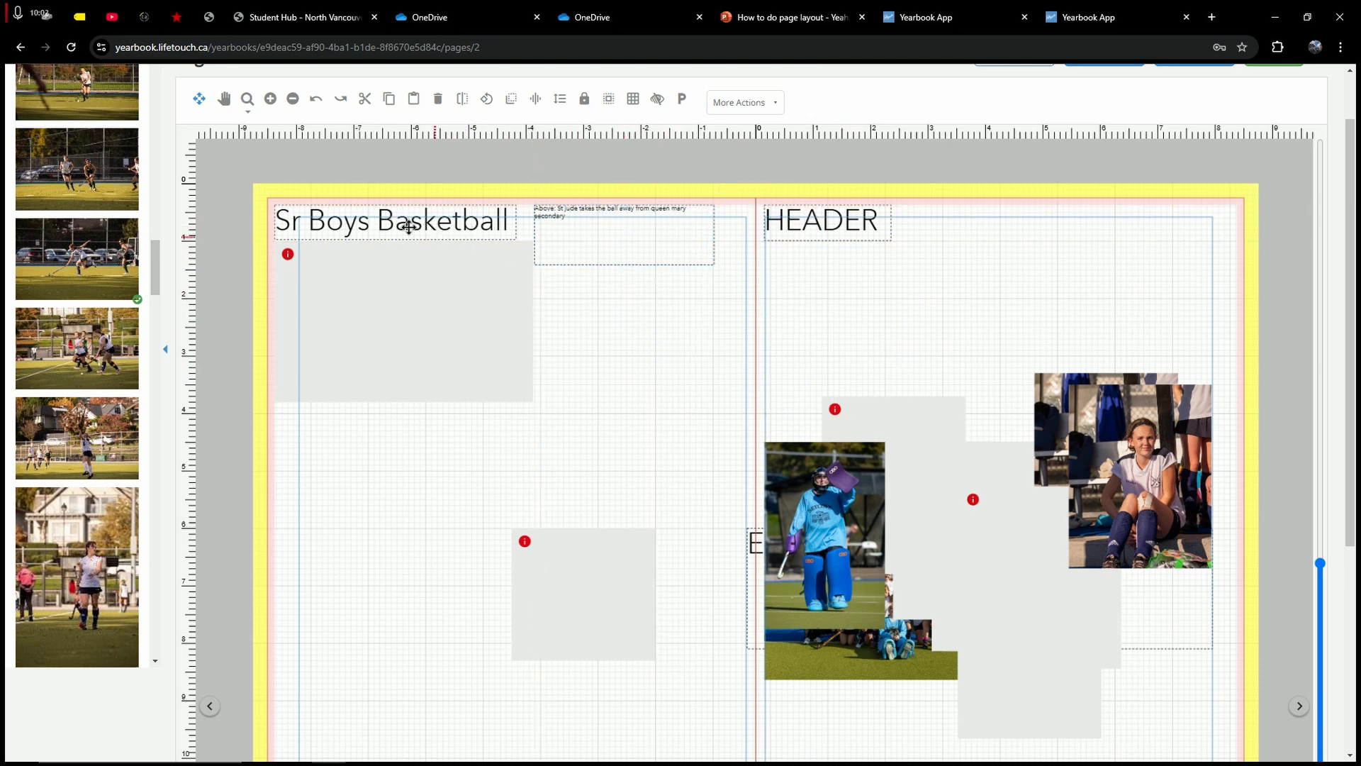
left_click(556, 219)
left_click_drag(534, 231, 517, 232)
left_click_drag(711, 234, 752, 235)
left_click(683, 321)
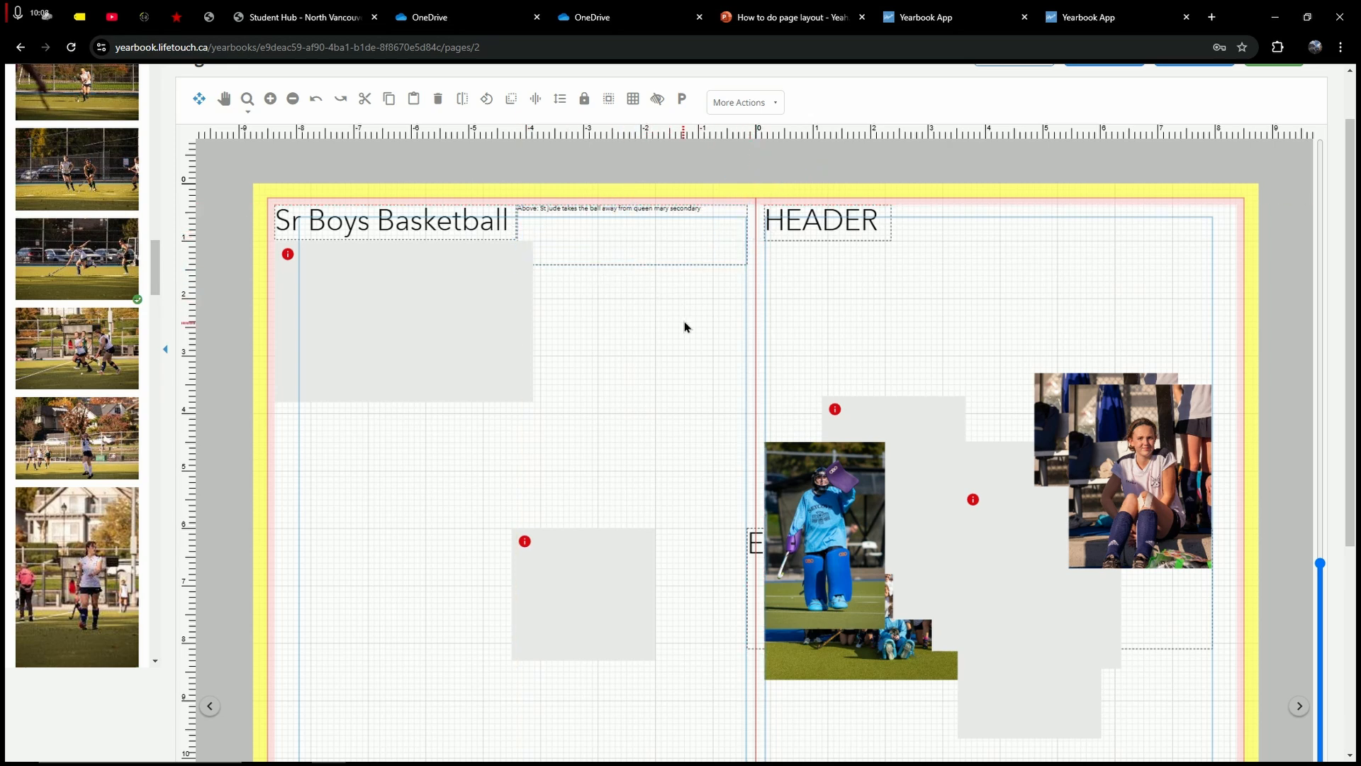
Step: Shorten the caption to one line and drag it below the top-left photo frame
double_click(608, 212)
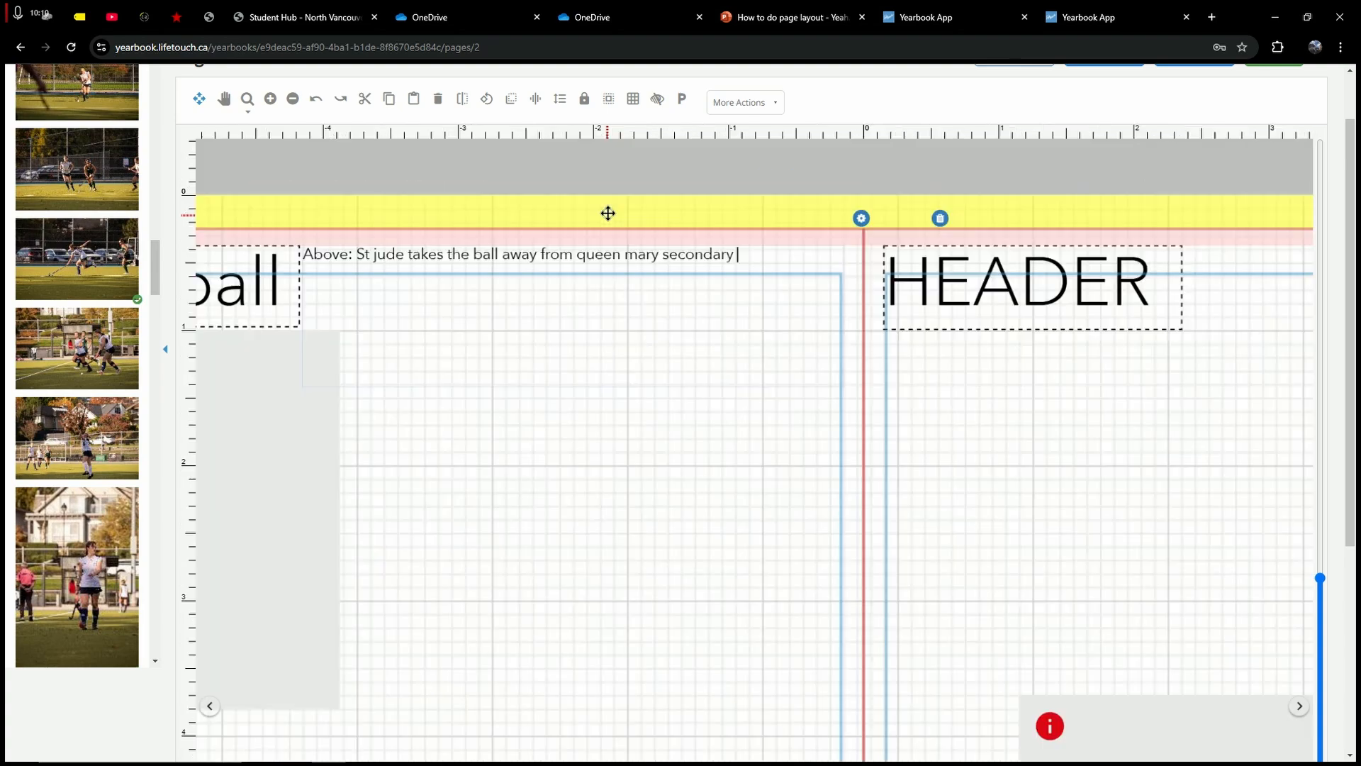
left_click(621, 400)
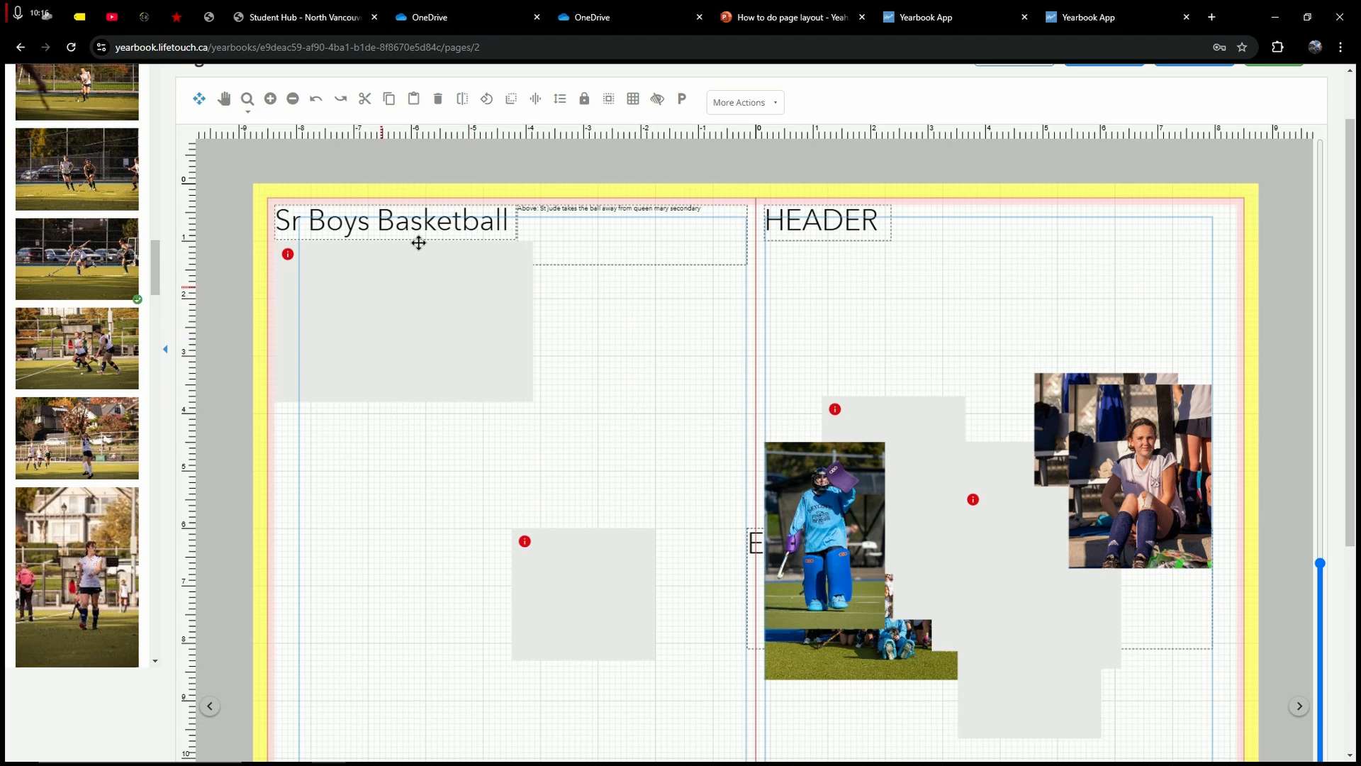
left_click(542, 213)
left_click_drag(636, 260, 633, 239)
left_click(664, 216)
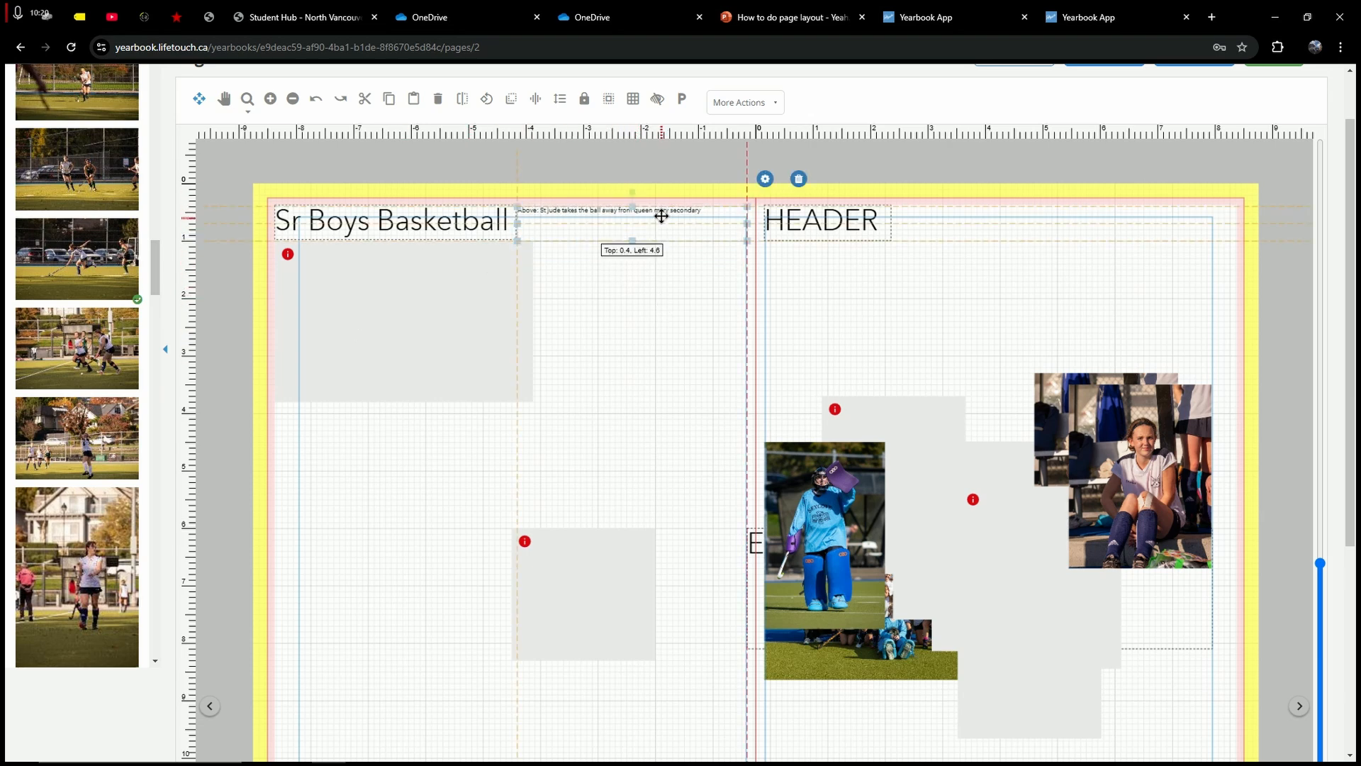
left_click(688, 294)
left_click(677, 224)
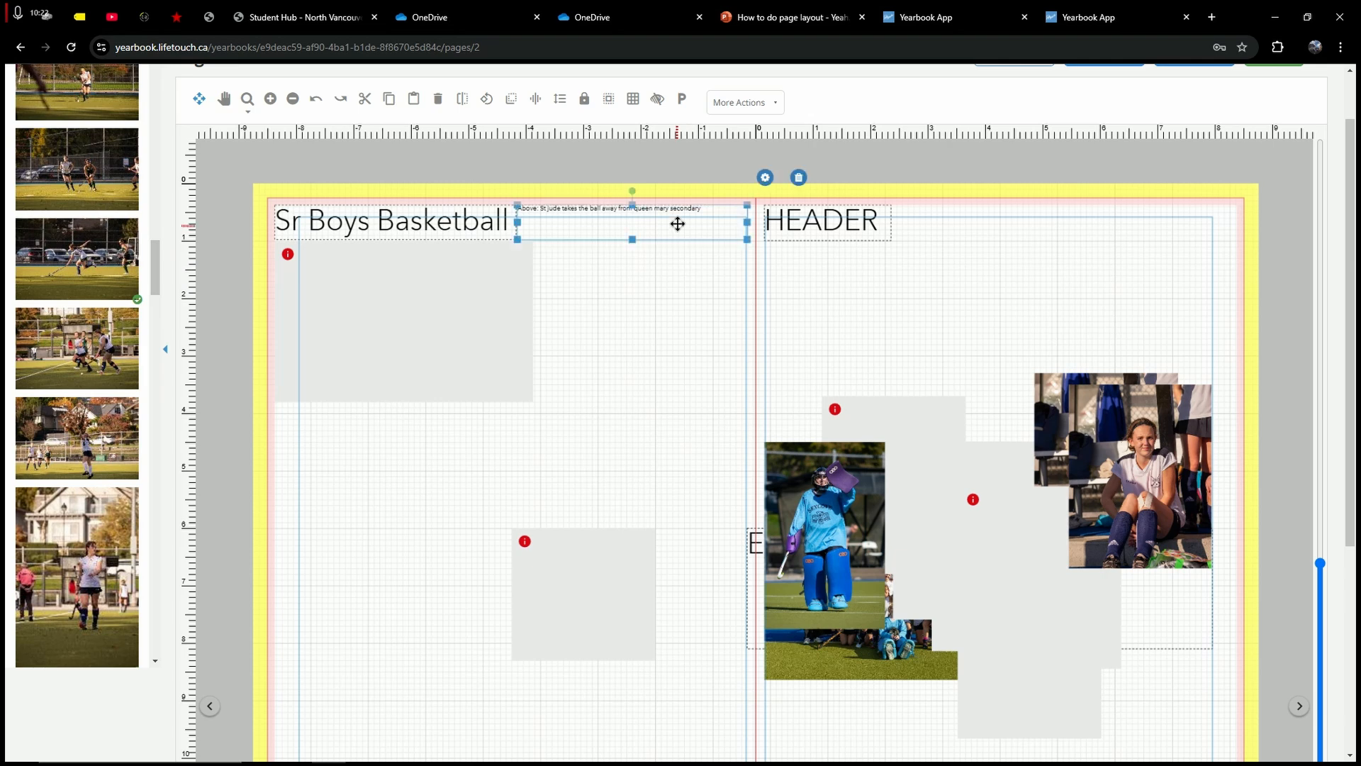
left_click(624, 295)
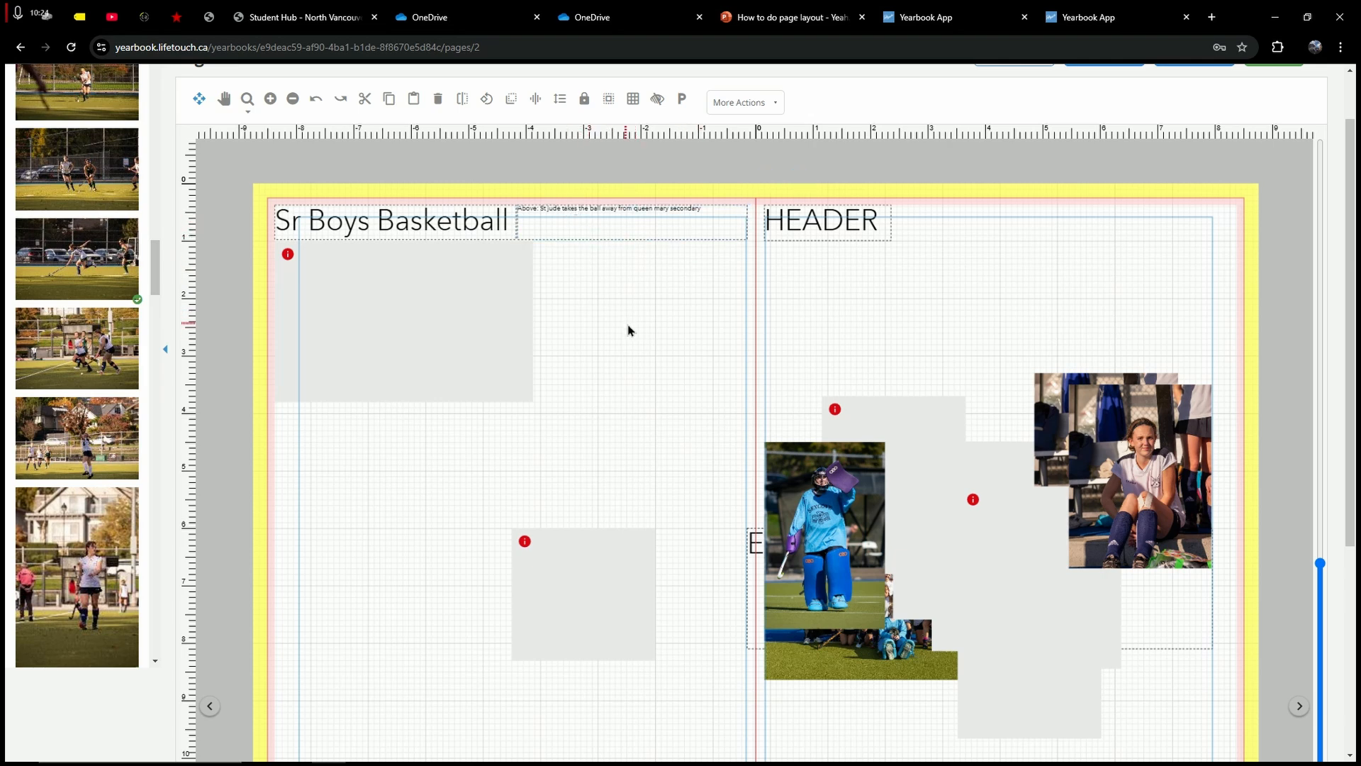
left_click(586, 219)
left_click_drag(586, 219, 423, 413)
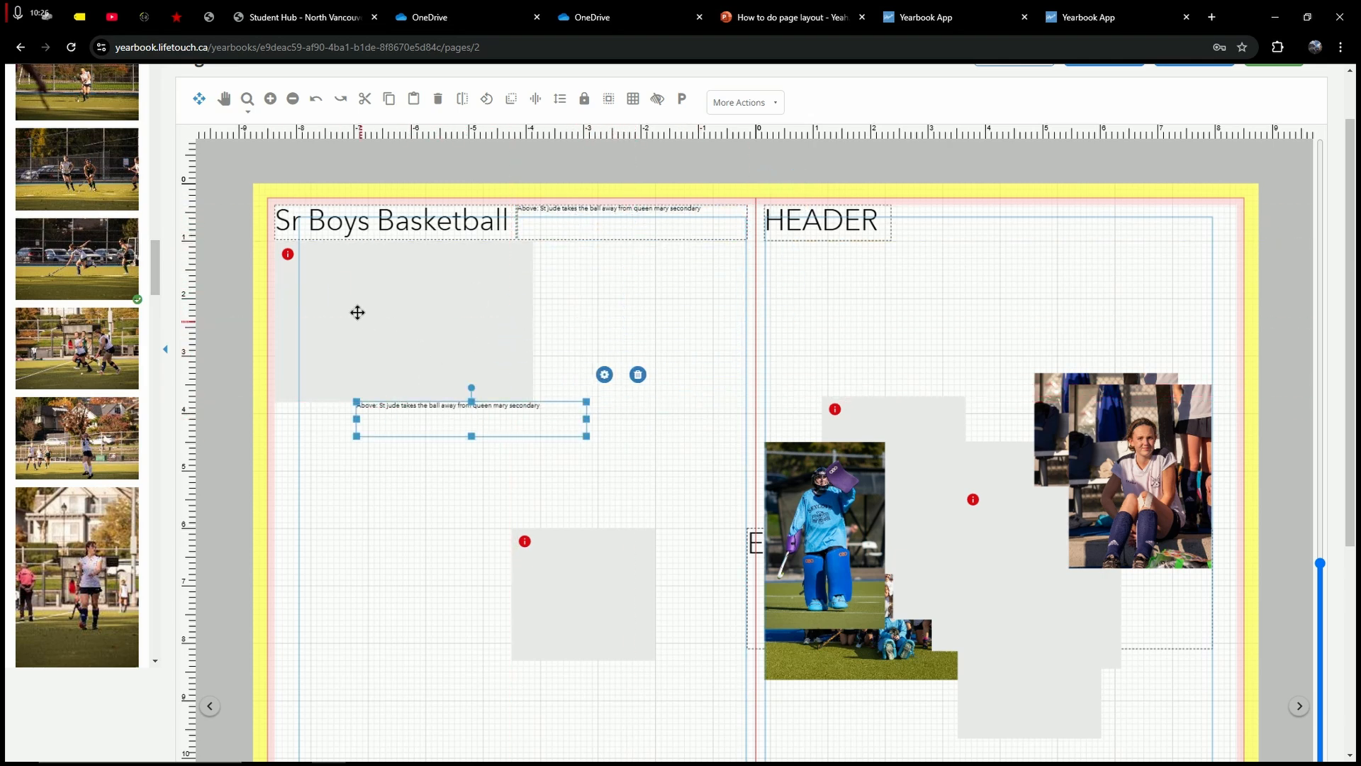
Step: Align the caption at left 0.5 directly under the top-left frame
left_click(574, 295)
left_click_drag(541, 401, 457, 410)
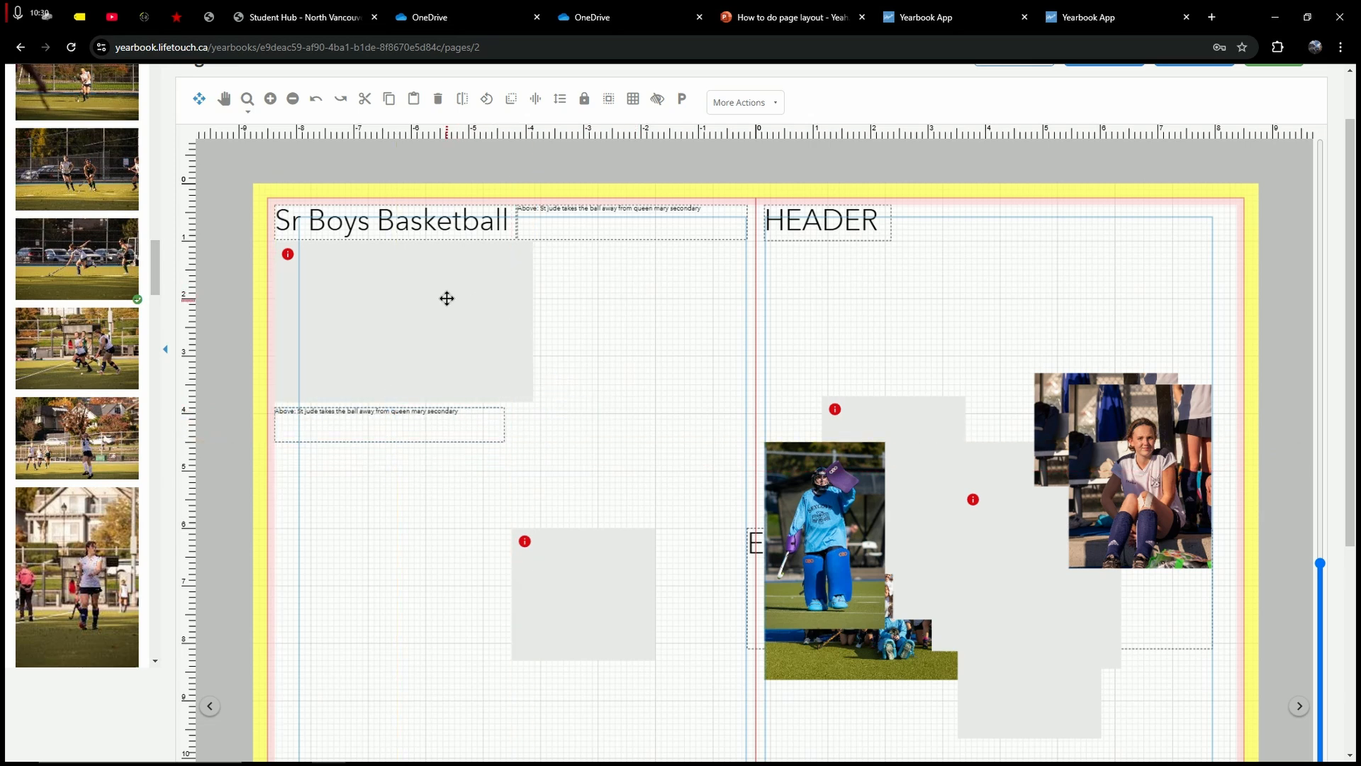
left_click(448, 298)
left_click(619, 298)
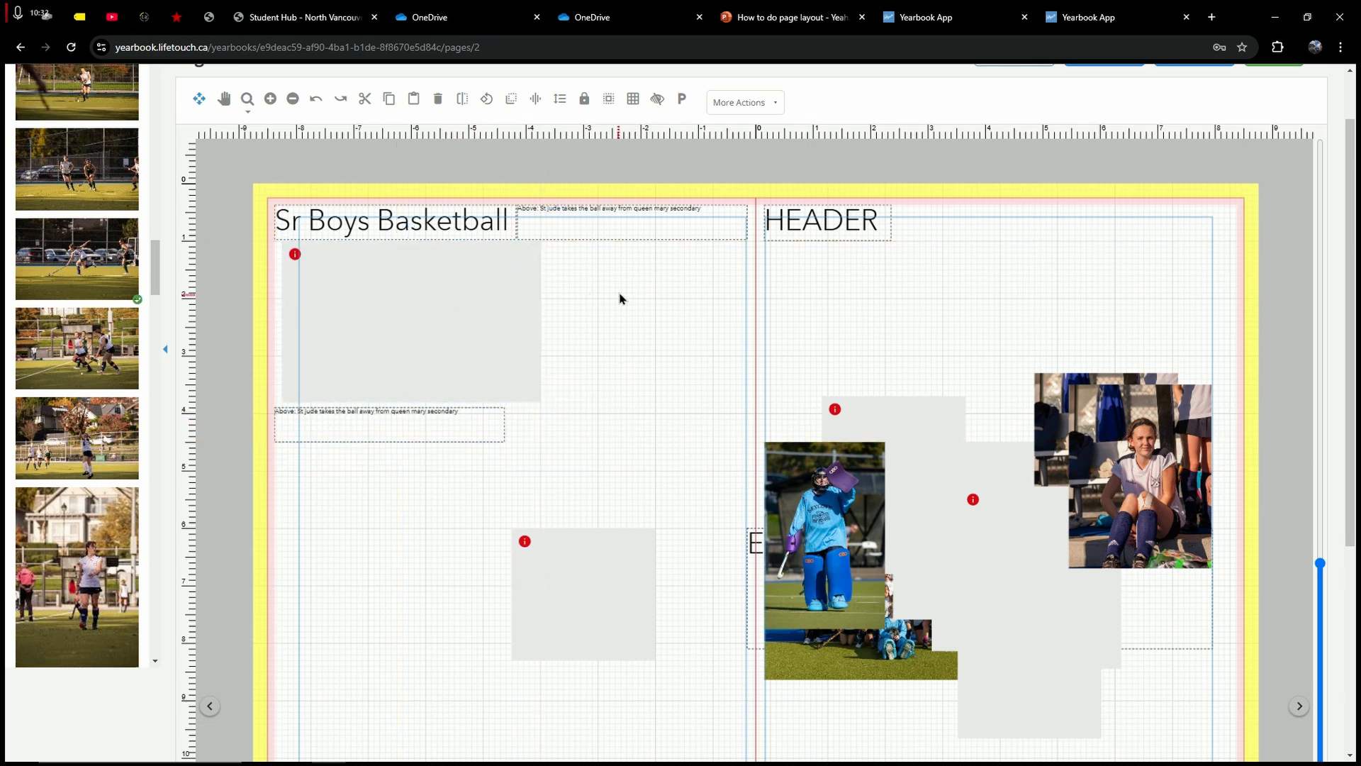
left_click(429, 284)
left_click(647, 280)
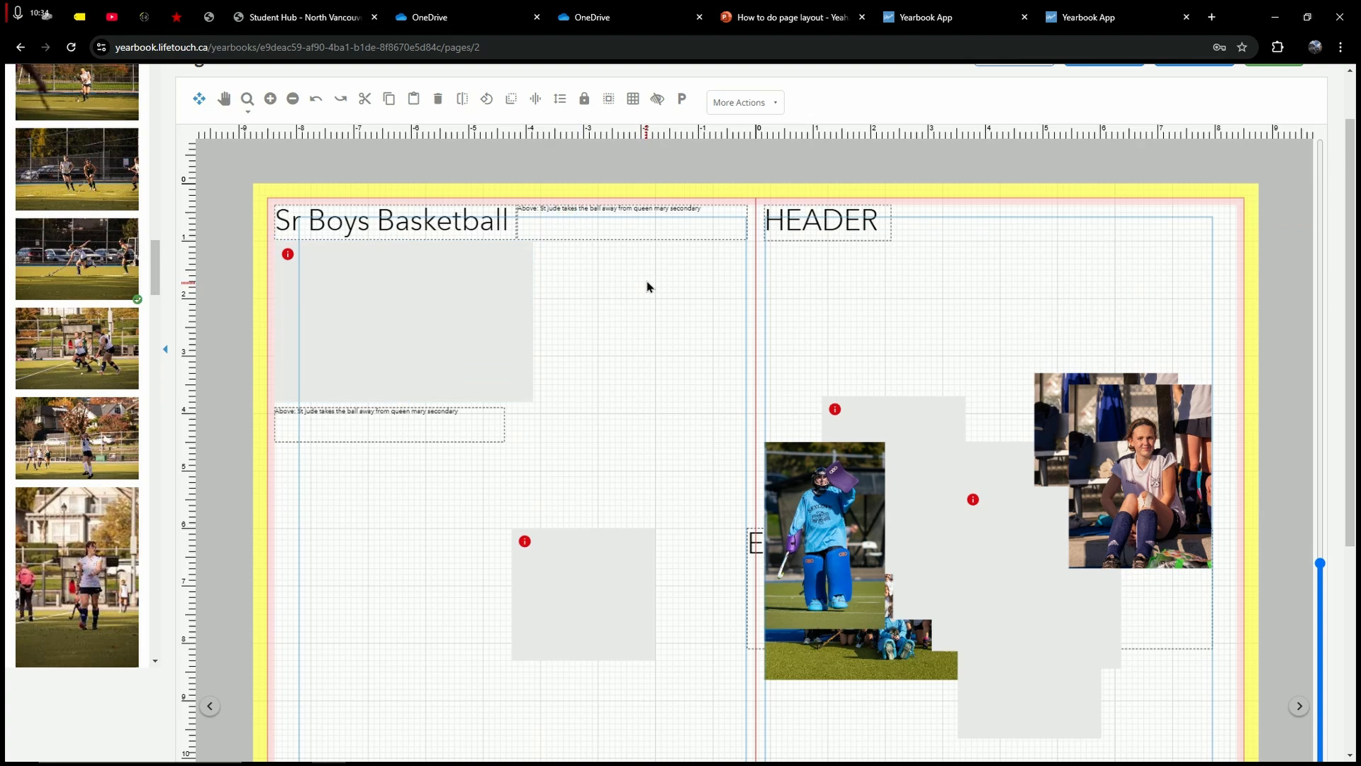
scroll(644, 377, "down", 1)
scroll(645, 378, "up", 1)
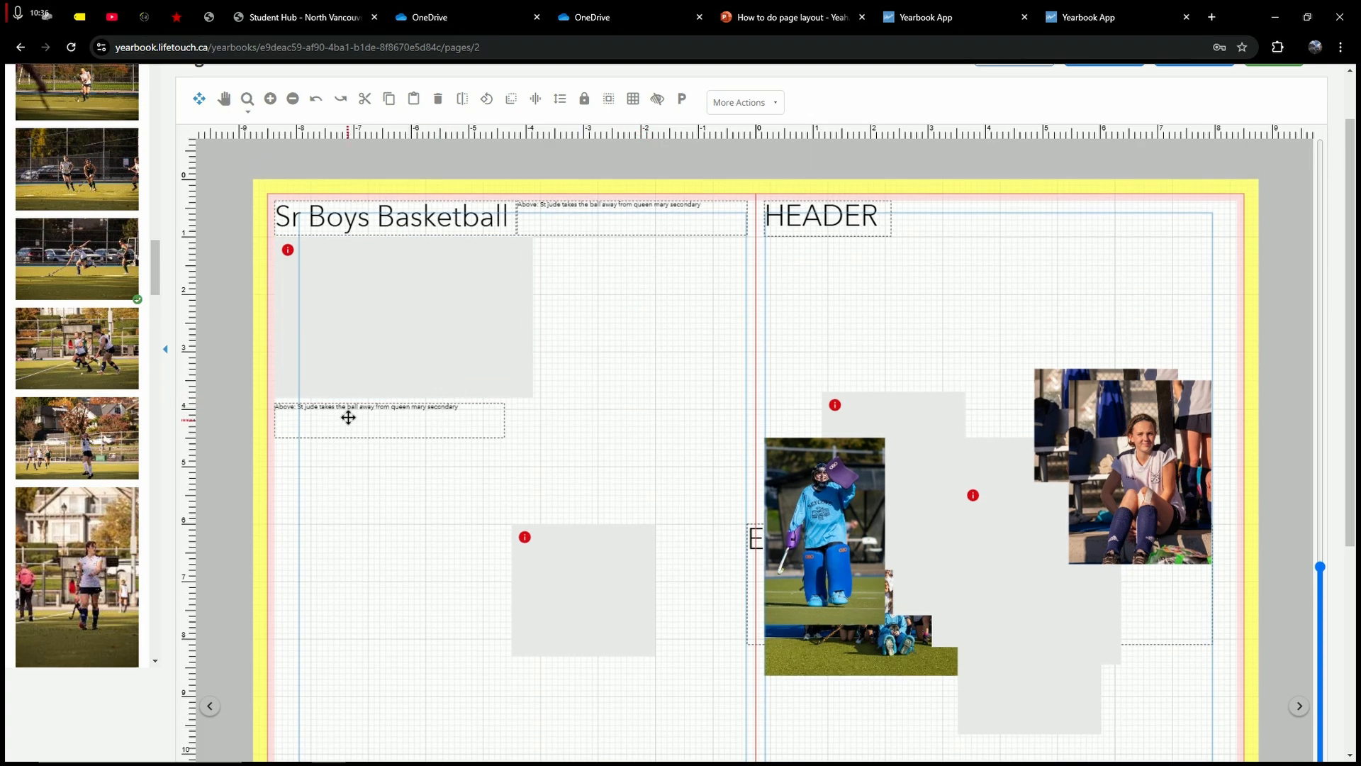
left_click_drag(347, 416, 379, 416)
left_click(672, 328)
left_click(563, 450)
Step: Widen the caption to the frame's right edge and enter its text for editing
left_click(489, 416)
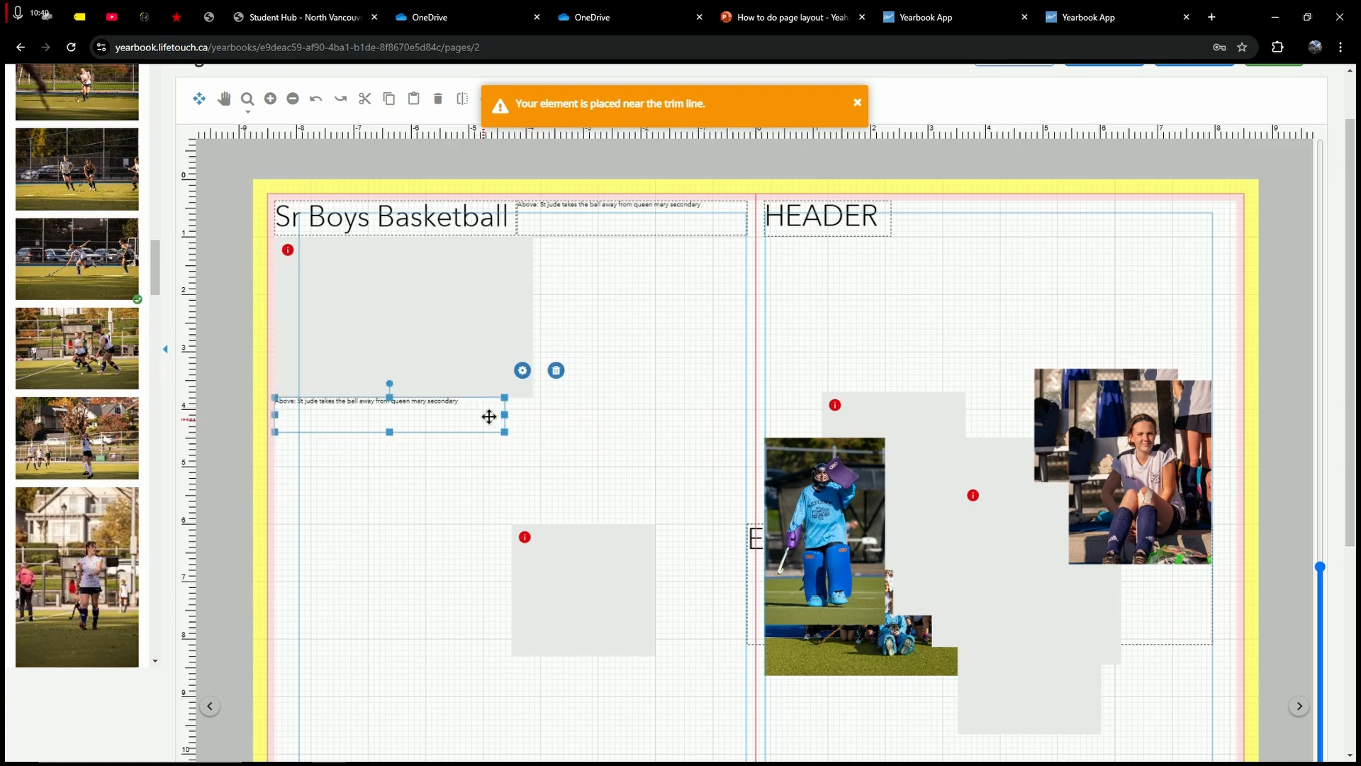
left_click_drag(505, 415, 528, 415)
left_click(581, 420)
left_click(374, 397)
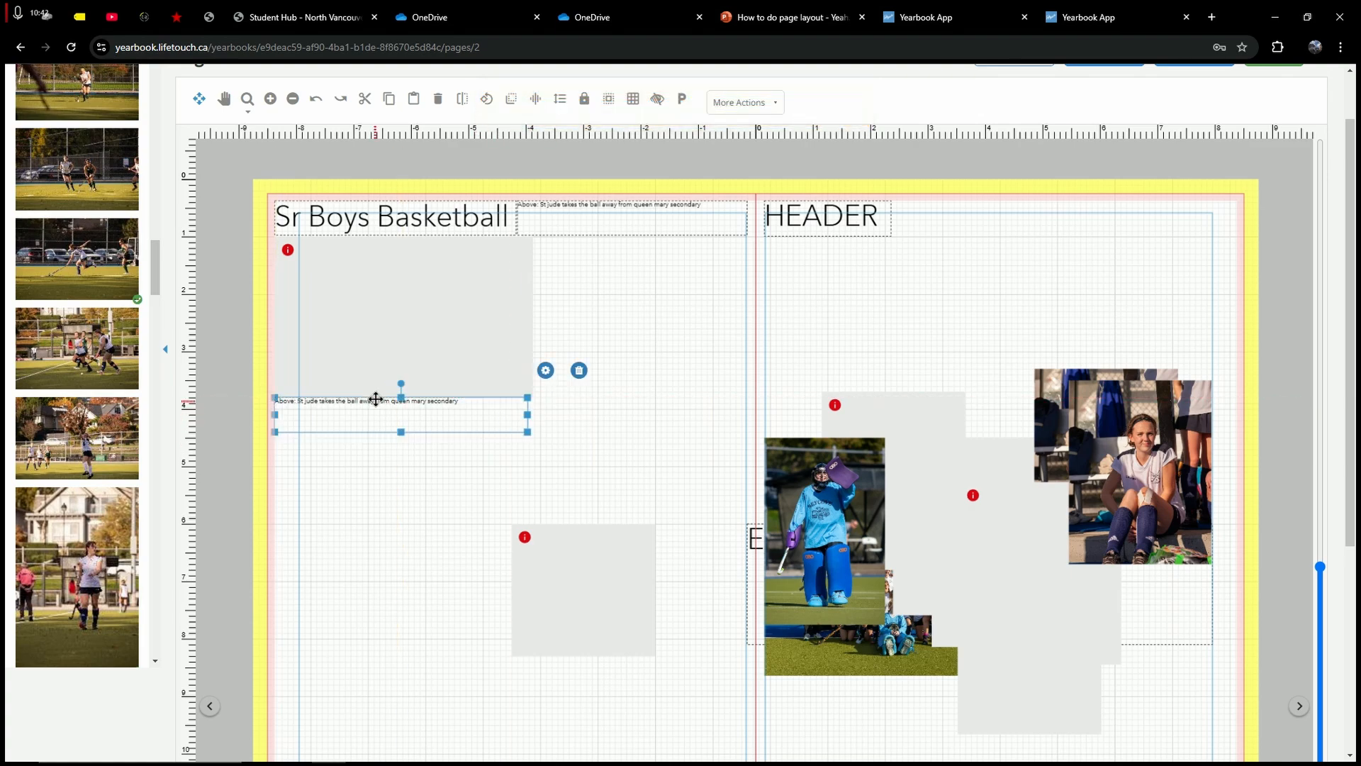
double_click(374, 397)
scroll(411, 408, "up", 3)
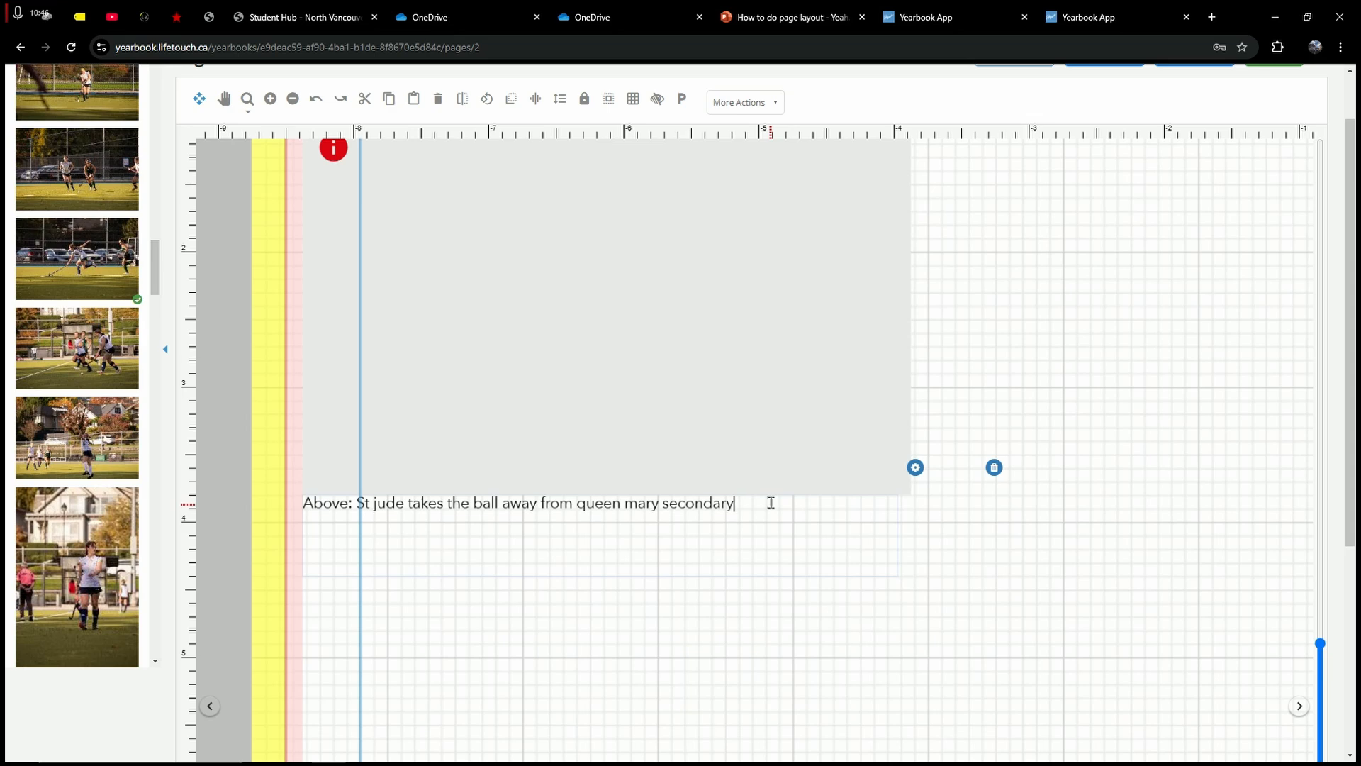
Step: Backspace the St Jude wording so the caption keeps only 'Above:', cursor after it
key("BackSpace")
key("BackSpace")
key("BackSpace")
key("BackSpace")
key("BackSpace")
key("BackSpace")
key("BackSpace")
key("BackSpace")
key("BackSpace")
key("BackSpace")
key("BackSpace")
key("BackSpace")
key("BackSpace")
key("BackSpace")
key("BackSpace")
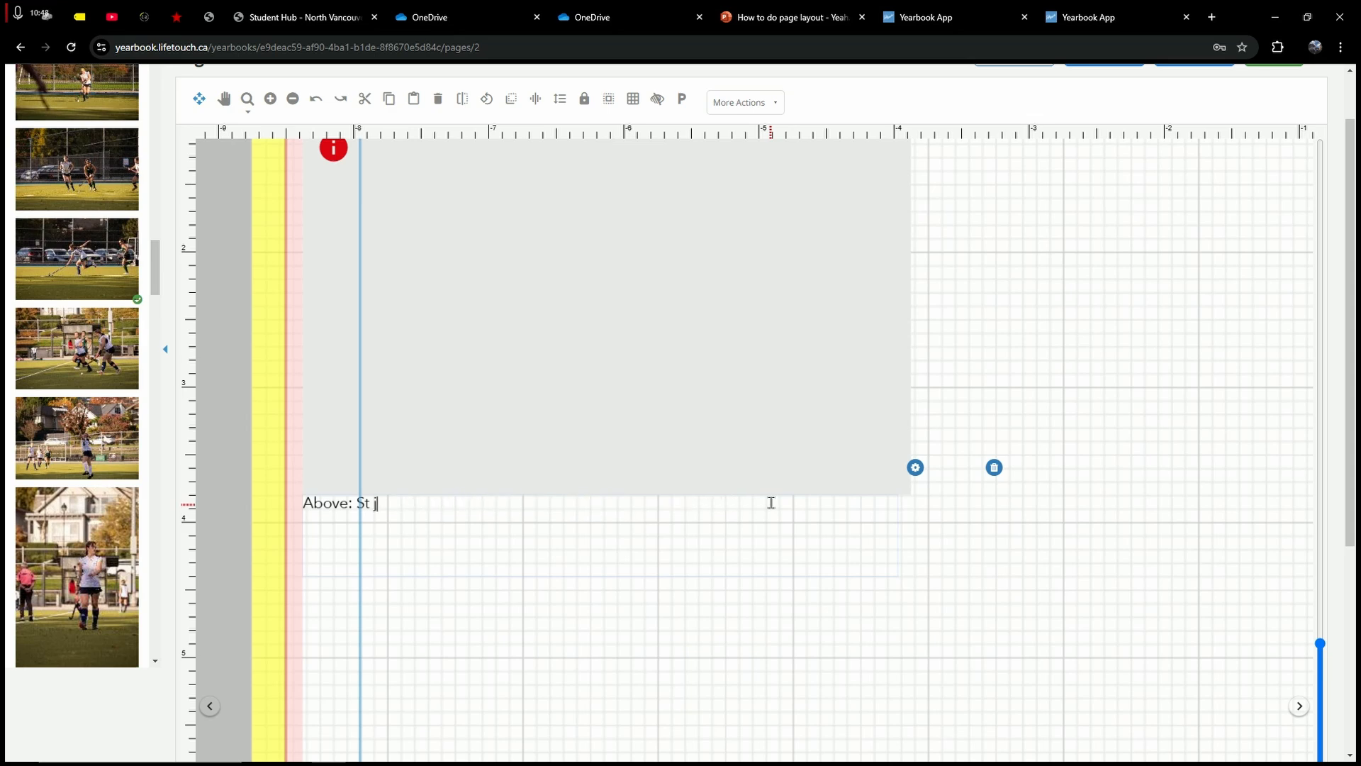
scroll(812, 529, "up", 1)
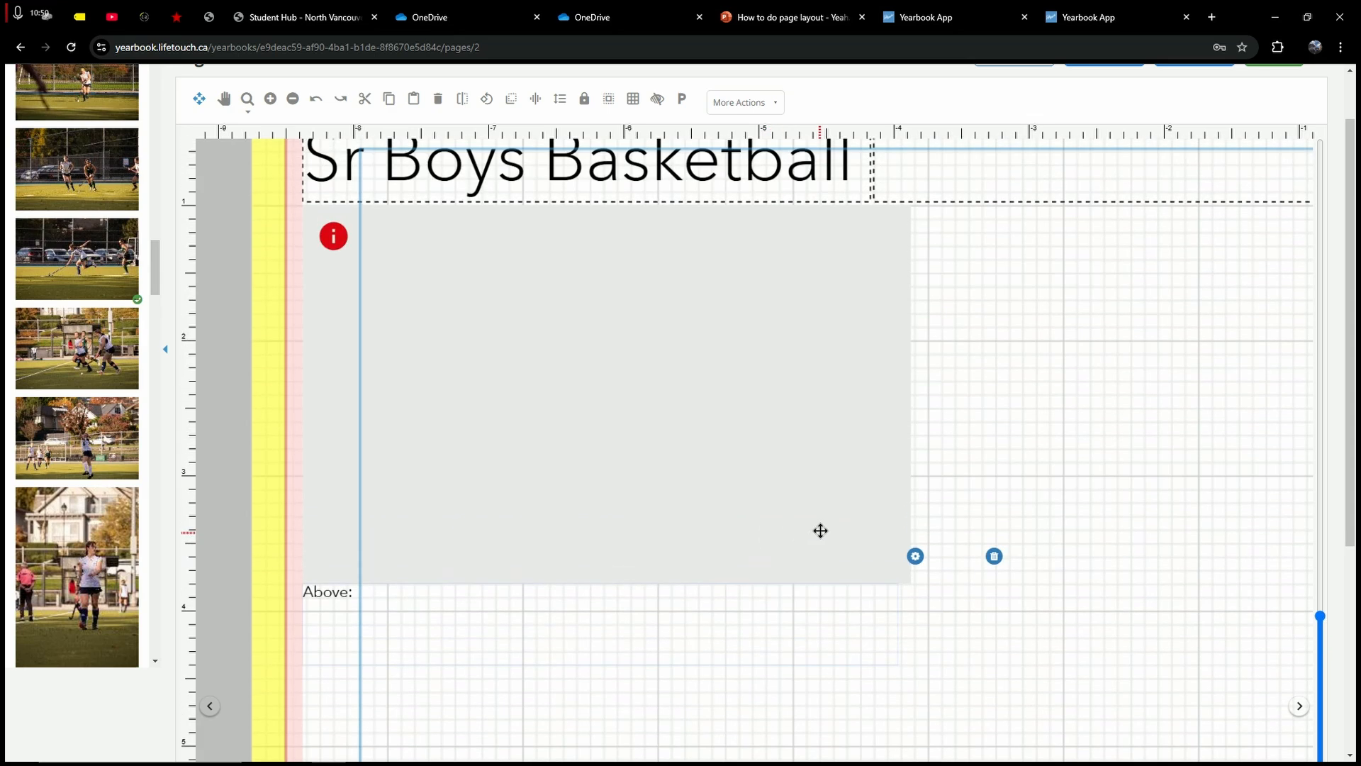
left_click_drag(374, 594, 275, 596)
left_click(387, 597)
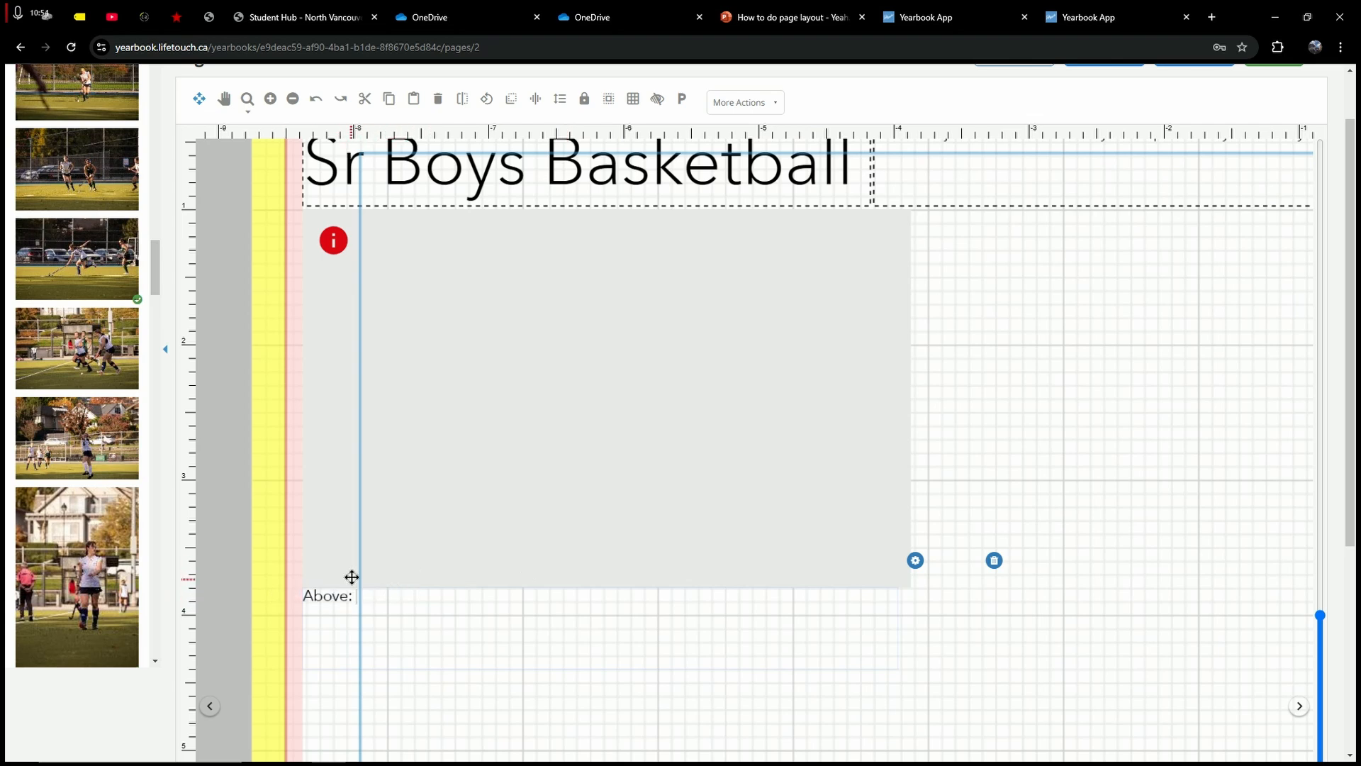
left_click_drag(367, 596, 417, 601)
left_click(326, 592)
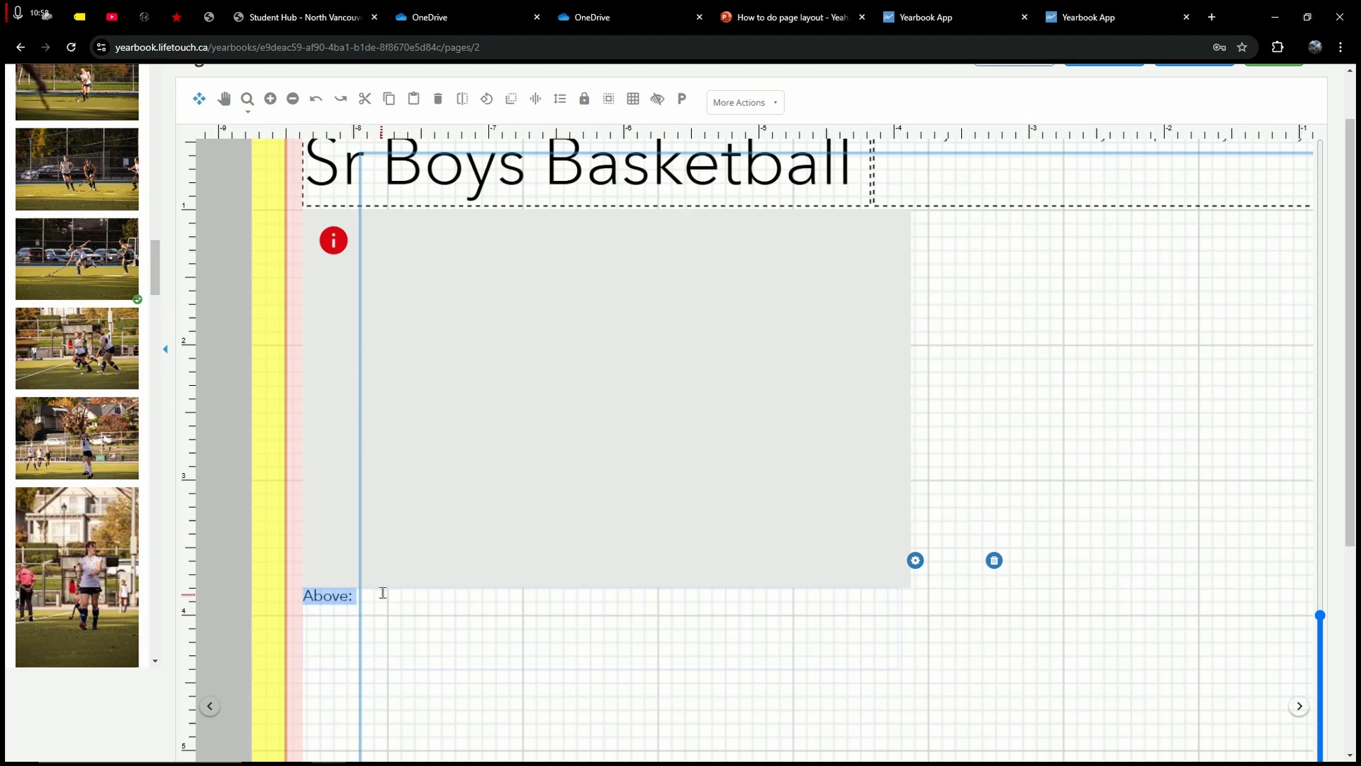
left_click(394, 591)
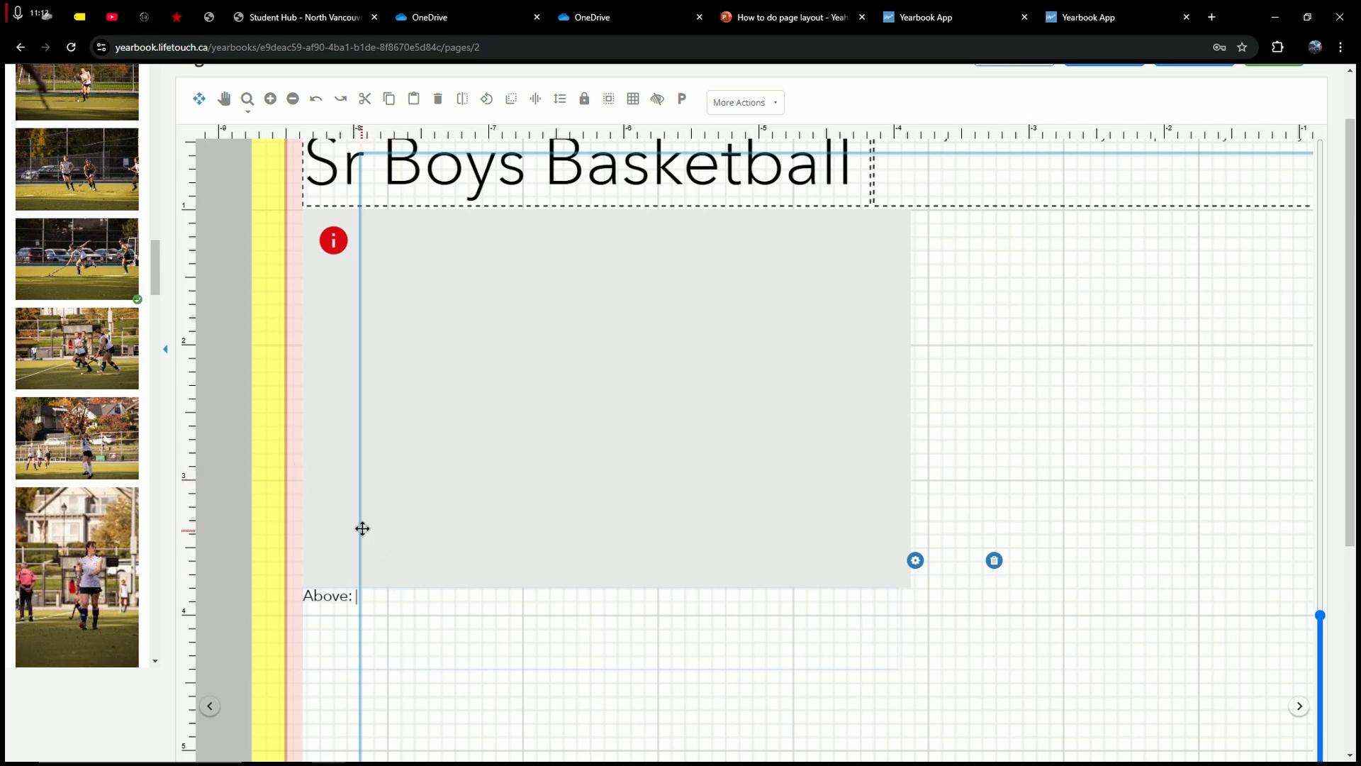
Step: Type filler caption text, delete it back to 'Above:', and exit editing
type("dgahdagd adahgd")
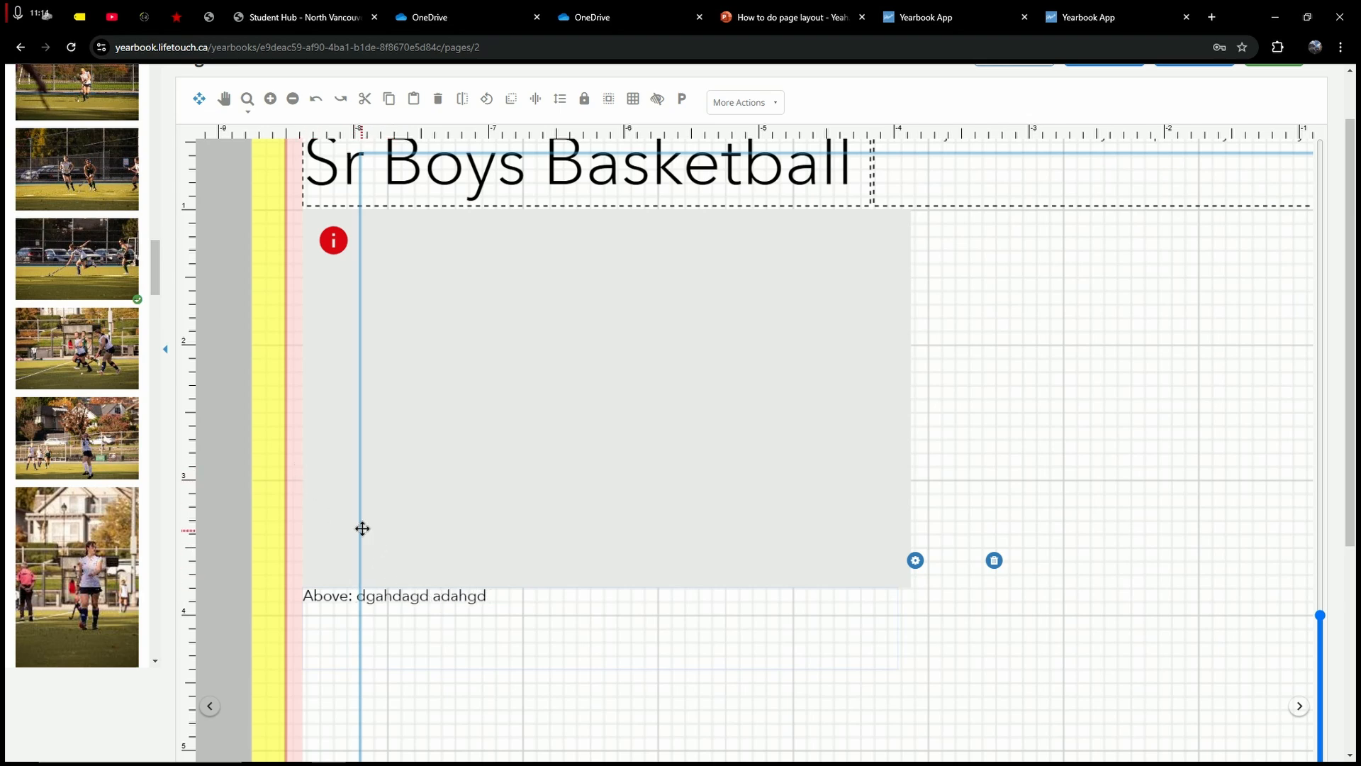
type(" adghaghd ahgdghad a")
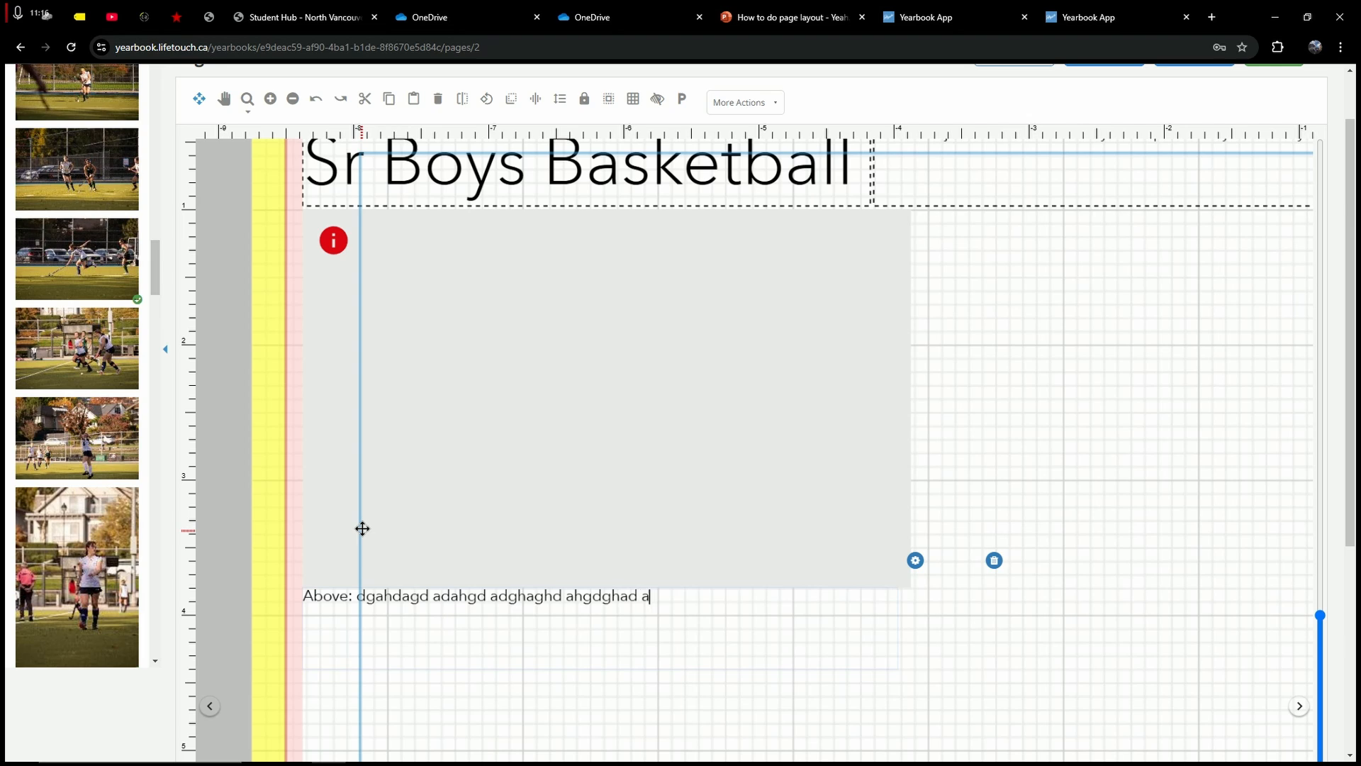
type("dgghad aghd ghad hgad ghaghd aghd aghd ")
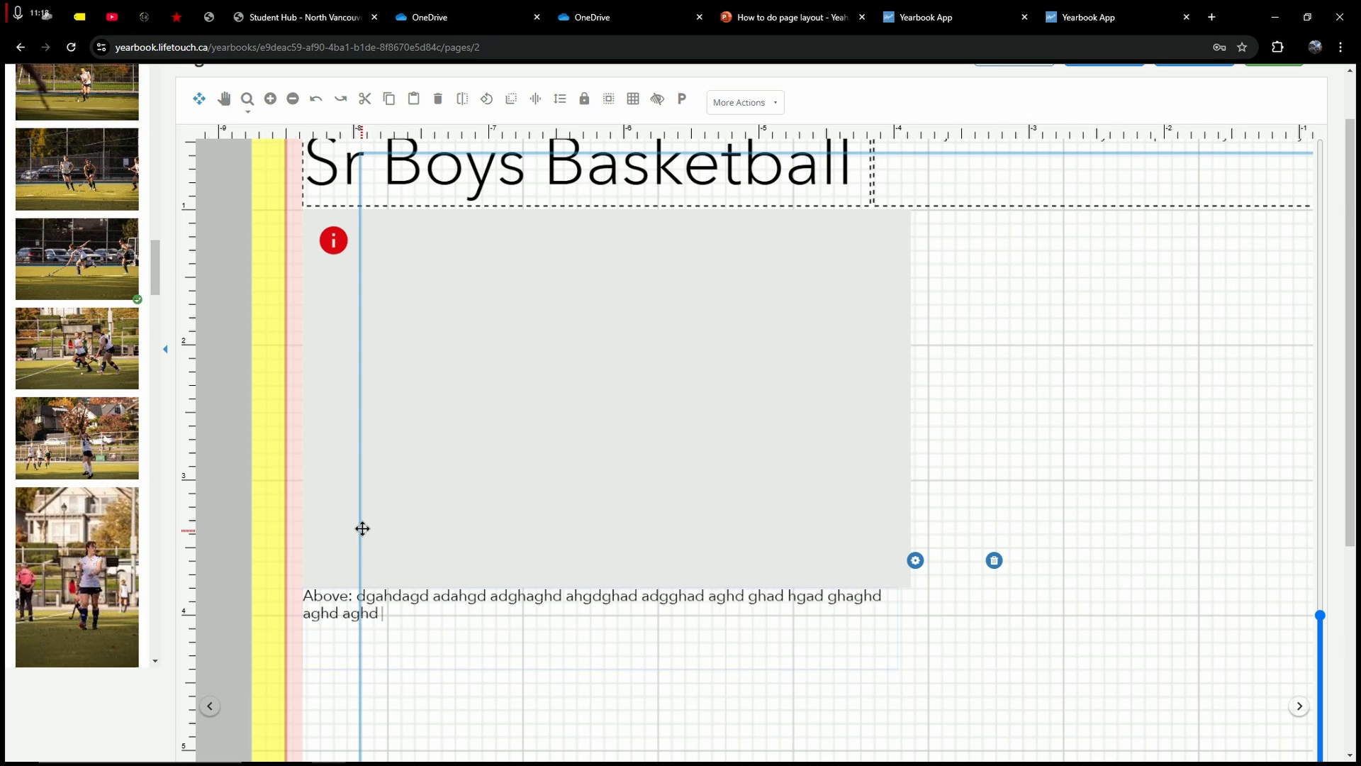
type("ghad ghag hdaghd aghd ghad ghad hgaghd ghadgh ad")
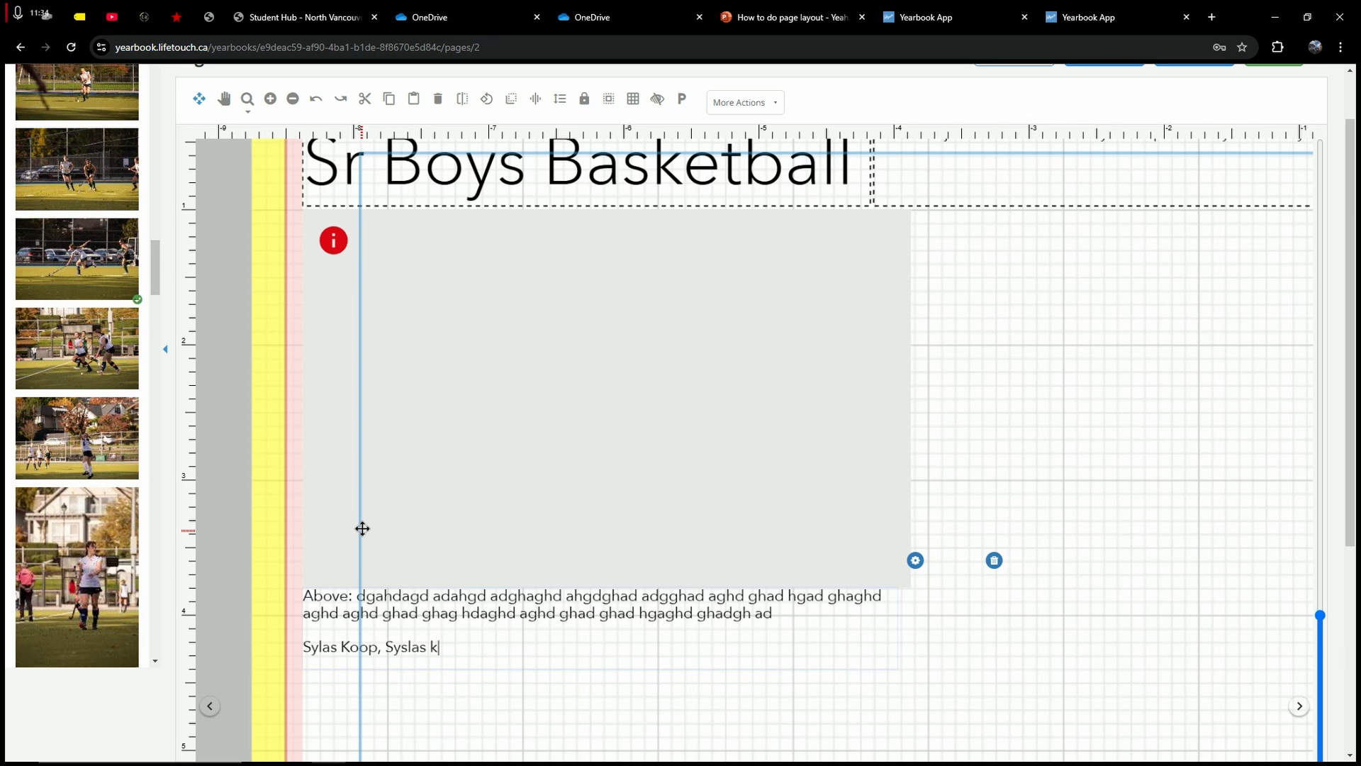
type("fdkadm, adkadk, kdad")
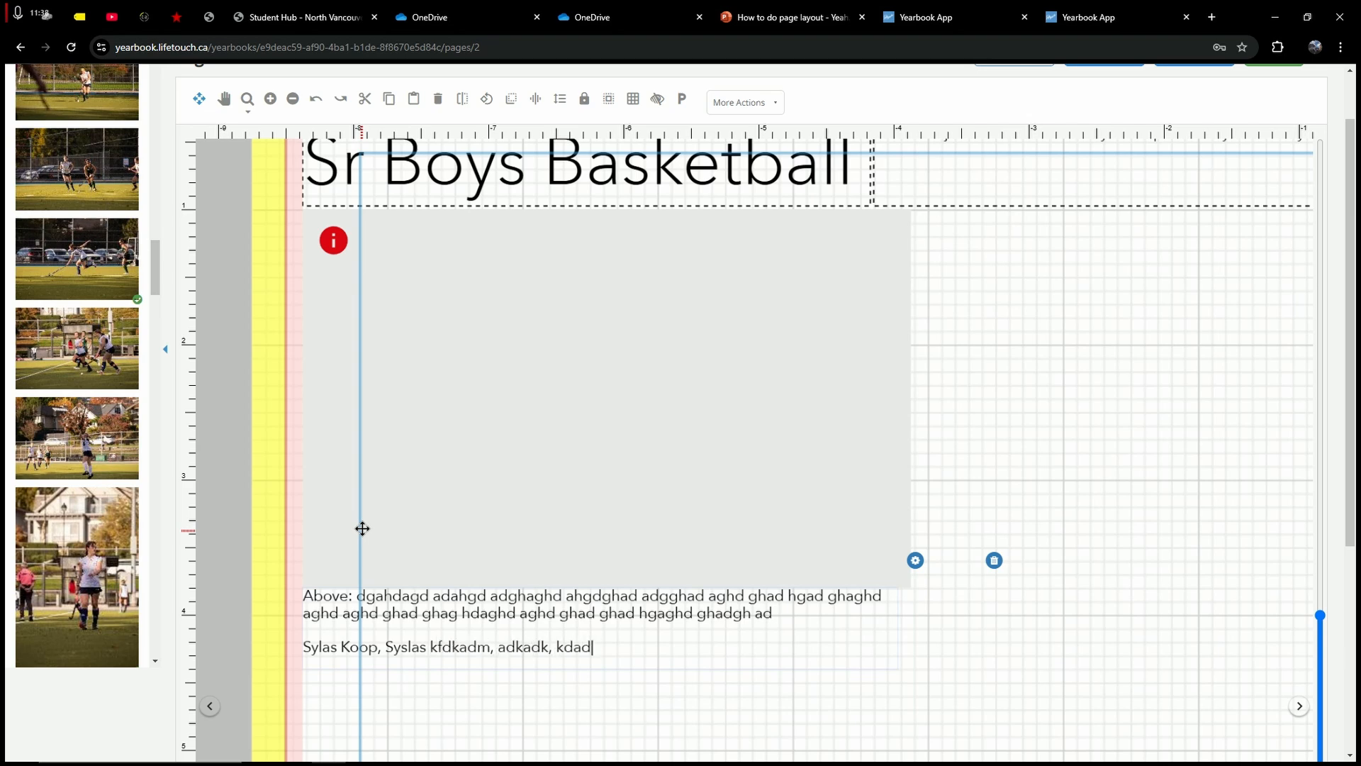
key("BackSpace")
key("BackSpace")
key("BackSpace")
key("BackSpace")
key("BackSpace")
key("BackSpace")
key("BackSpace")
key("BackSpace")
key("BackSpace")
key("BackSpace")
key("BackSpace")
key("BackSpace")
key("BackSpace")
key("BackSpace")
key("BackSpace")
key("BackSpace")
key("BackSpace")
key("BackSpace")
key("BackSpace")
key("BackSpace")
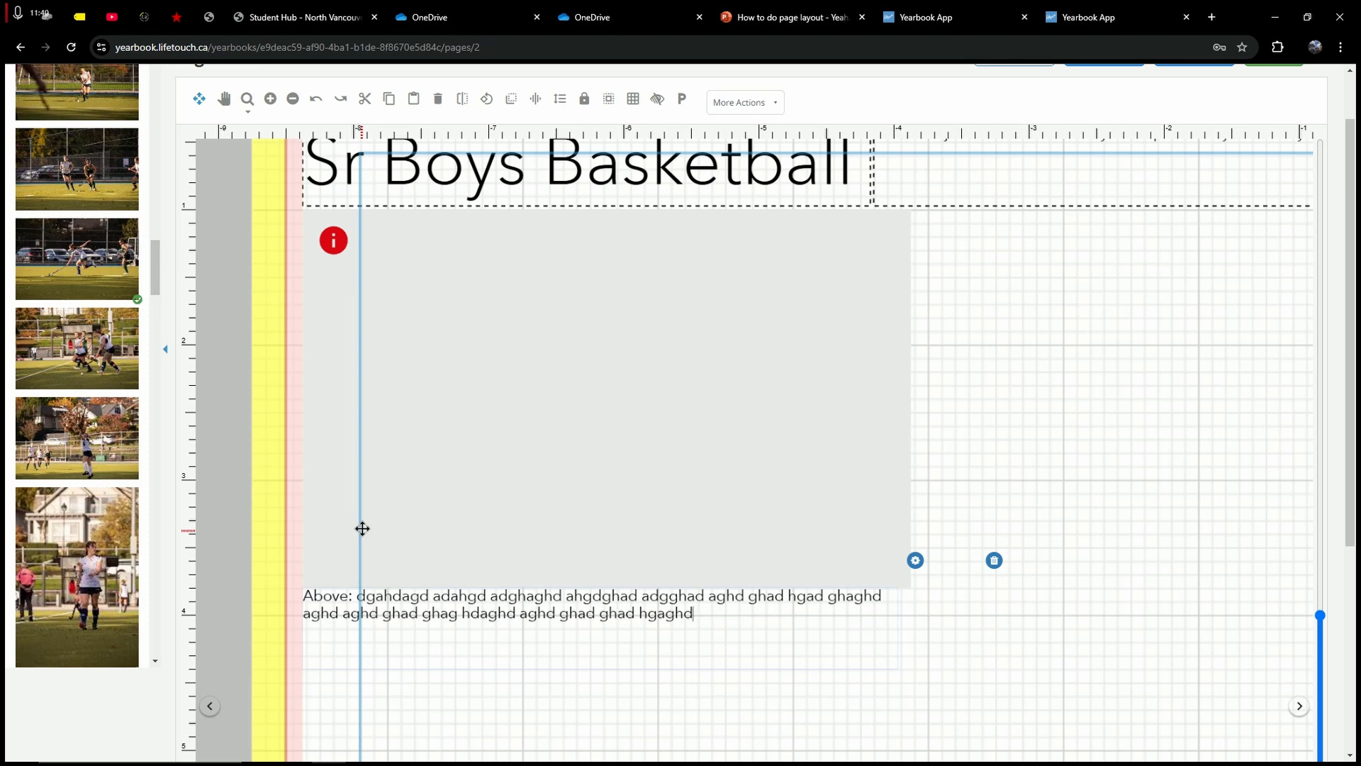
key("BackSpace")
key("BackSpace")
key("BackSpace")
key("BackSpace")
key("BackSpace")
key("BackSpace")
key("BackSpace")
key("BackSpace")
key("BackSpace")
key("BackSpace")
key("BackSpace")
key("BackSpace")
key("BackSpace")
key("BackSpace")
key("BackSpace")
key("BackSpace")
key("BackSpace")
key("BackSpace")
key("BackSpace")
key("BackSpace")
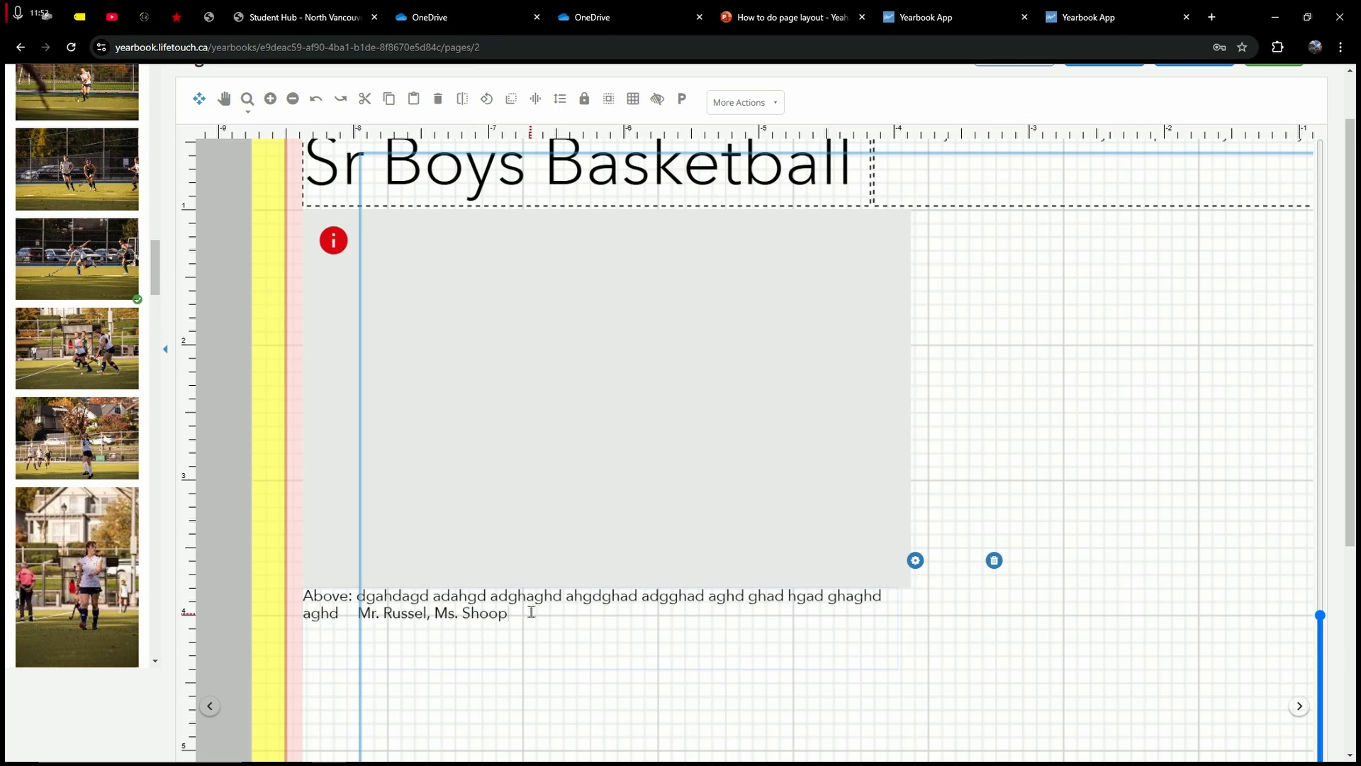
left_click_drag(560, 610, 361, 592)
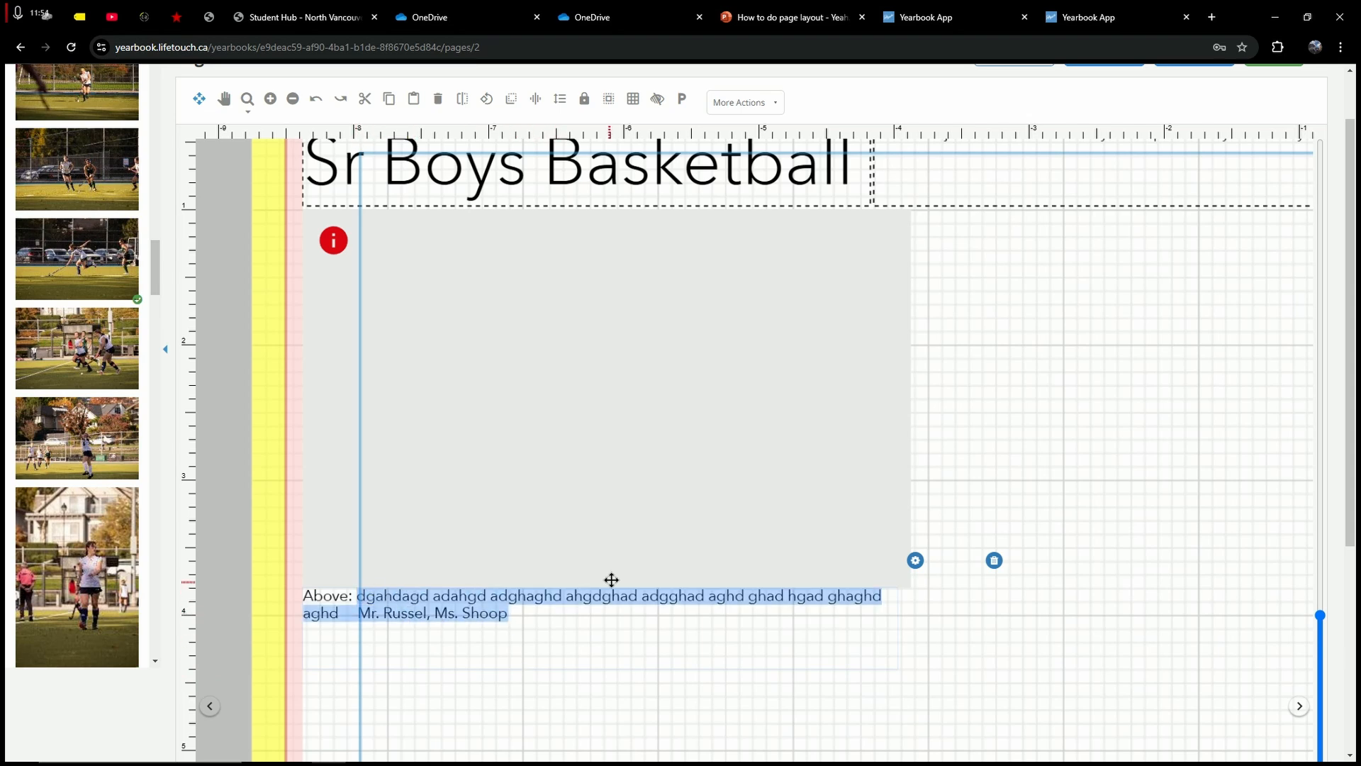
key("BackSpace")
left_click(990, 377)
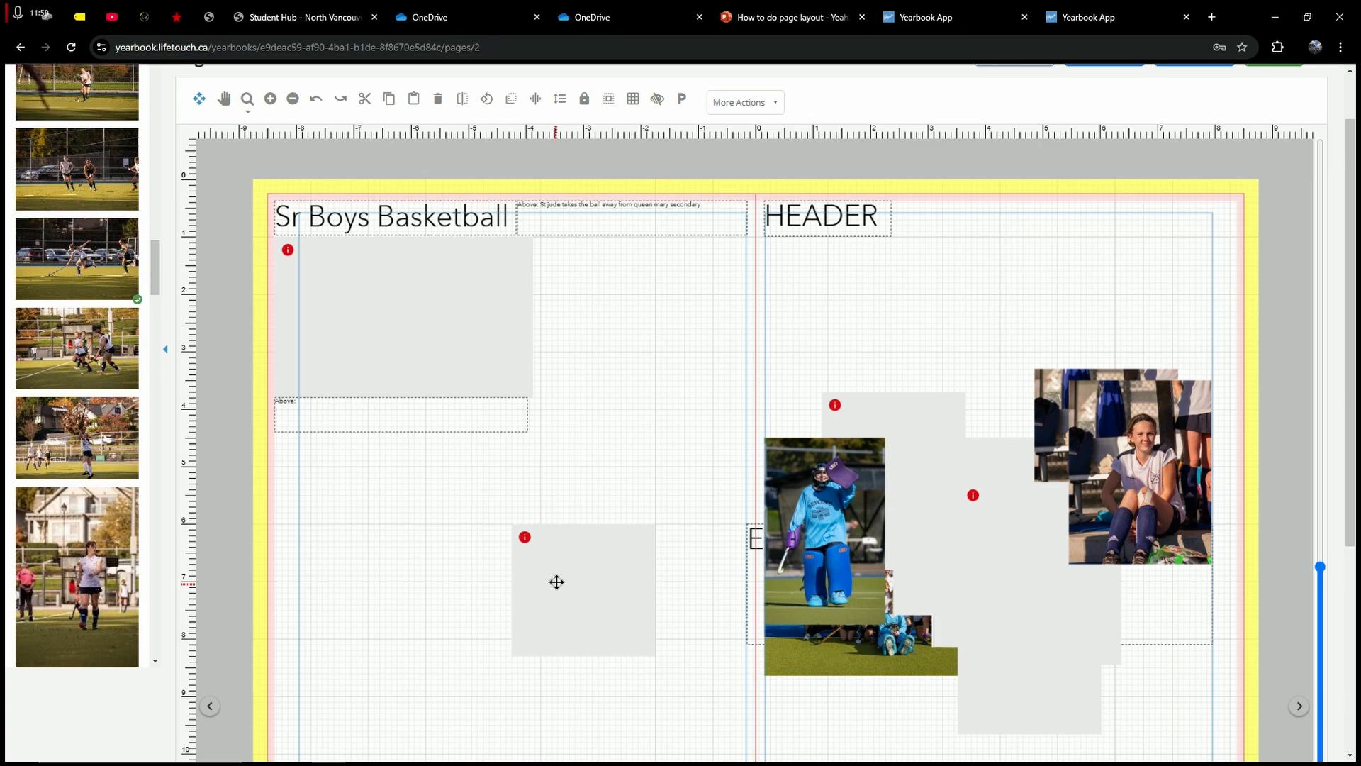
Step: Shorten the Above: caption, set the grey frame under it, and put the goalie photo atop page 3
scroll(581, 585, "down", 4)
left_click_drag(582, 538, 363, 444)
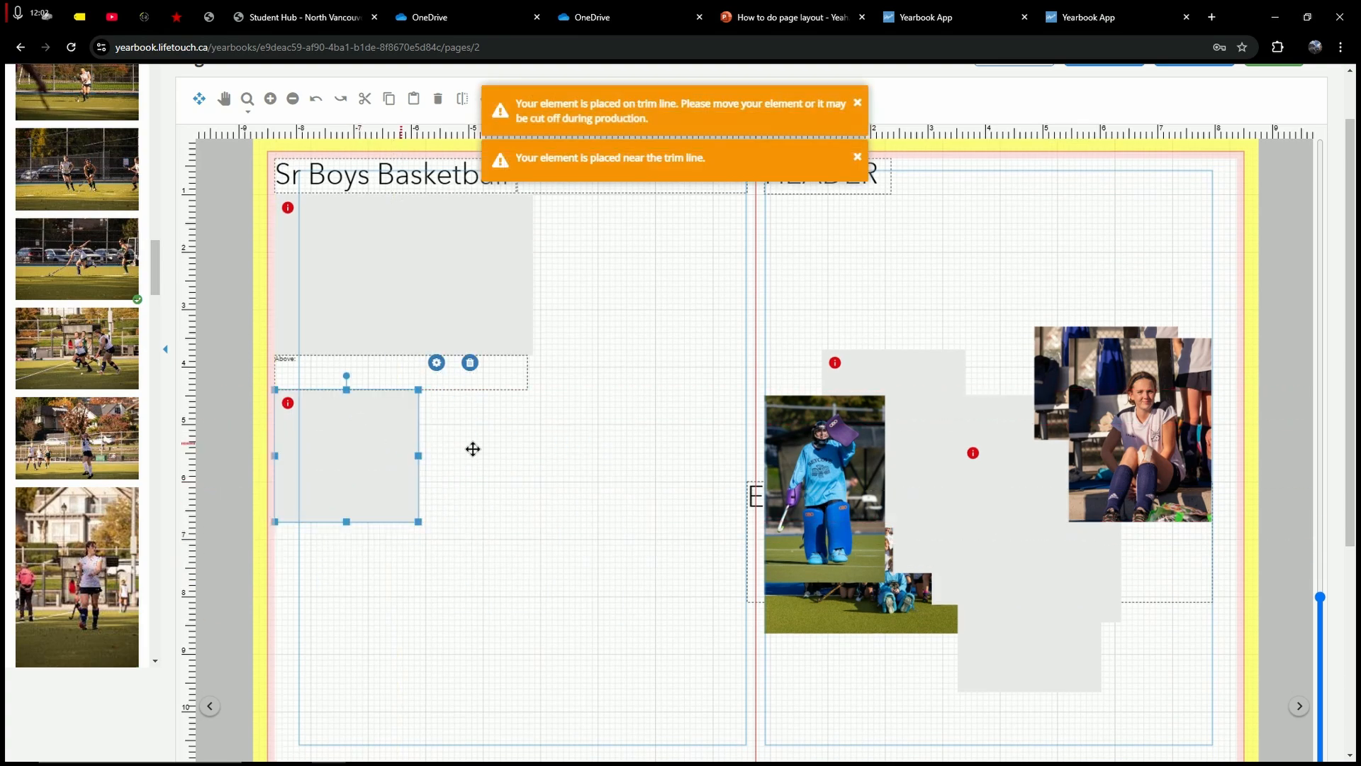
left_click(472, 449)
left_click(429, 375)
left_click_drag(402, 387, 404, 370)
left_click_drag(329, 429, 392, 392)
left_click(571, 420)
left_click(565, 415)
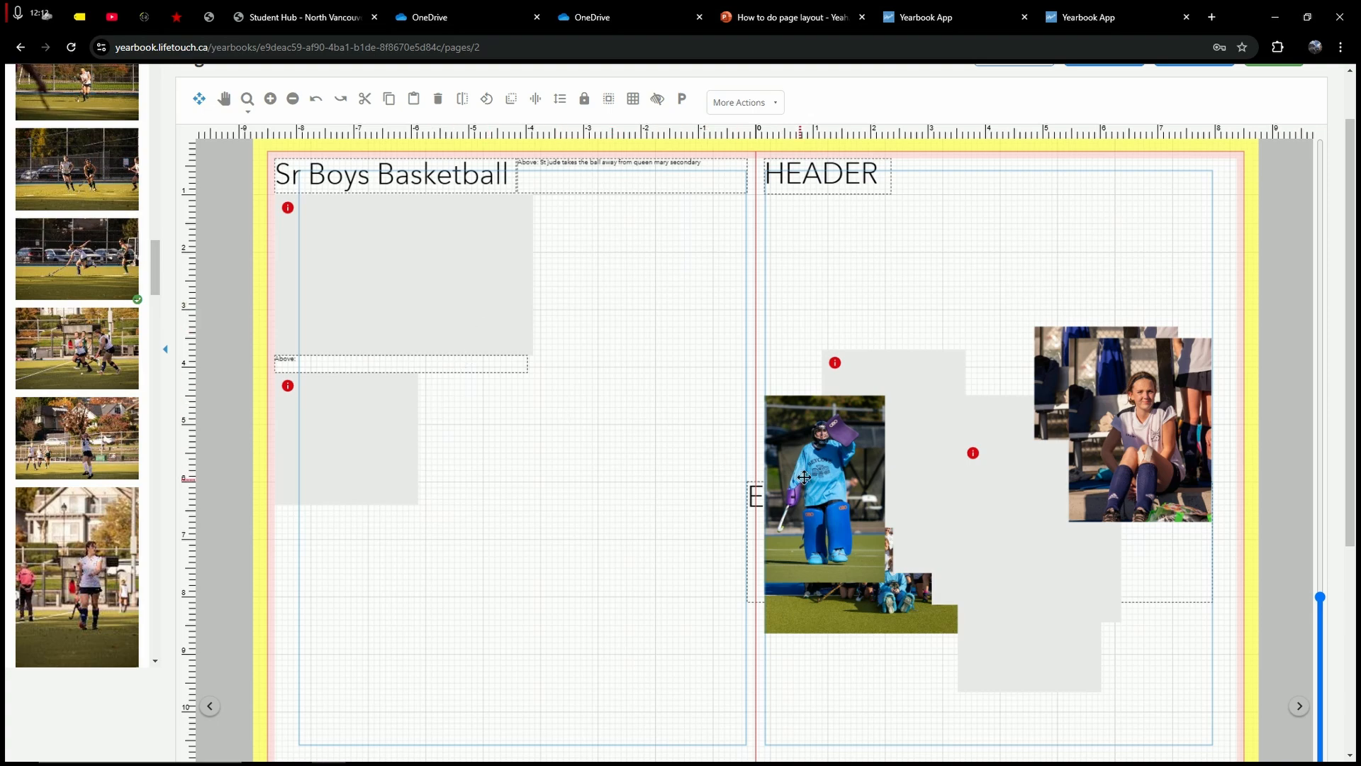
left_click_drag(787, 510, 647, 319)
left_click(646, 319)
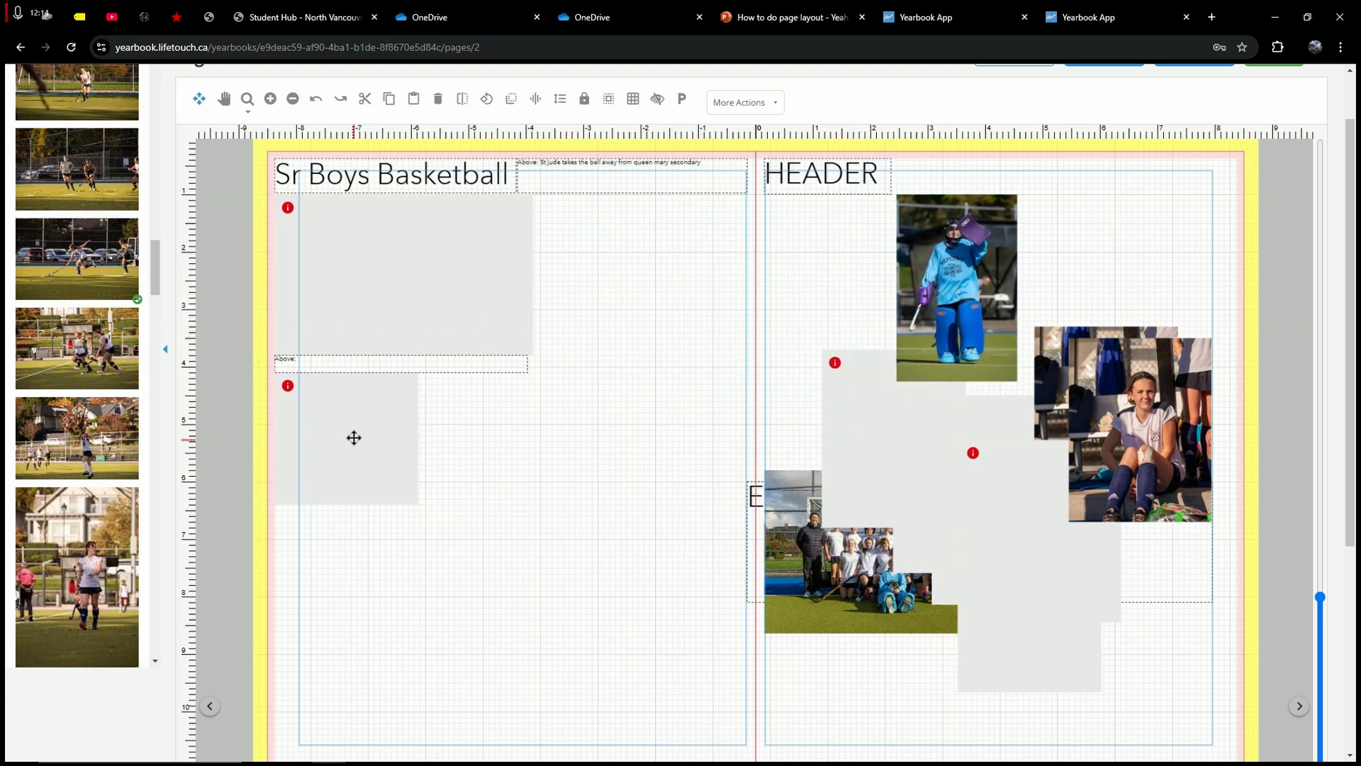
Step: Copy the empty frame and paste duplicates to form a first row of three frames
left_click(353, 437)
key("ctrl+c")
left_click(550, 460)
key("ctrl+v")
left_click_drag(365, 447, 579, 434)
left_click(631, 438)
key("ctrl+v")
left_click(541, 423)
left_click(475, 533)
Step: Paste three more frame copies into a second row, plus one more for a third row
key("ctrl+v")
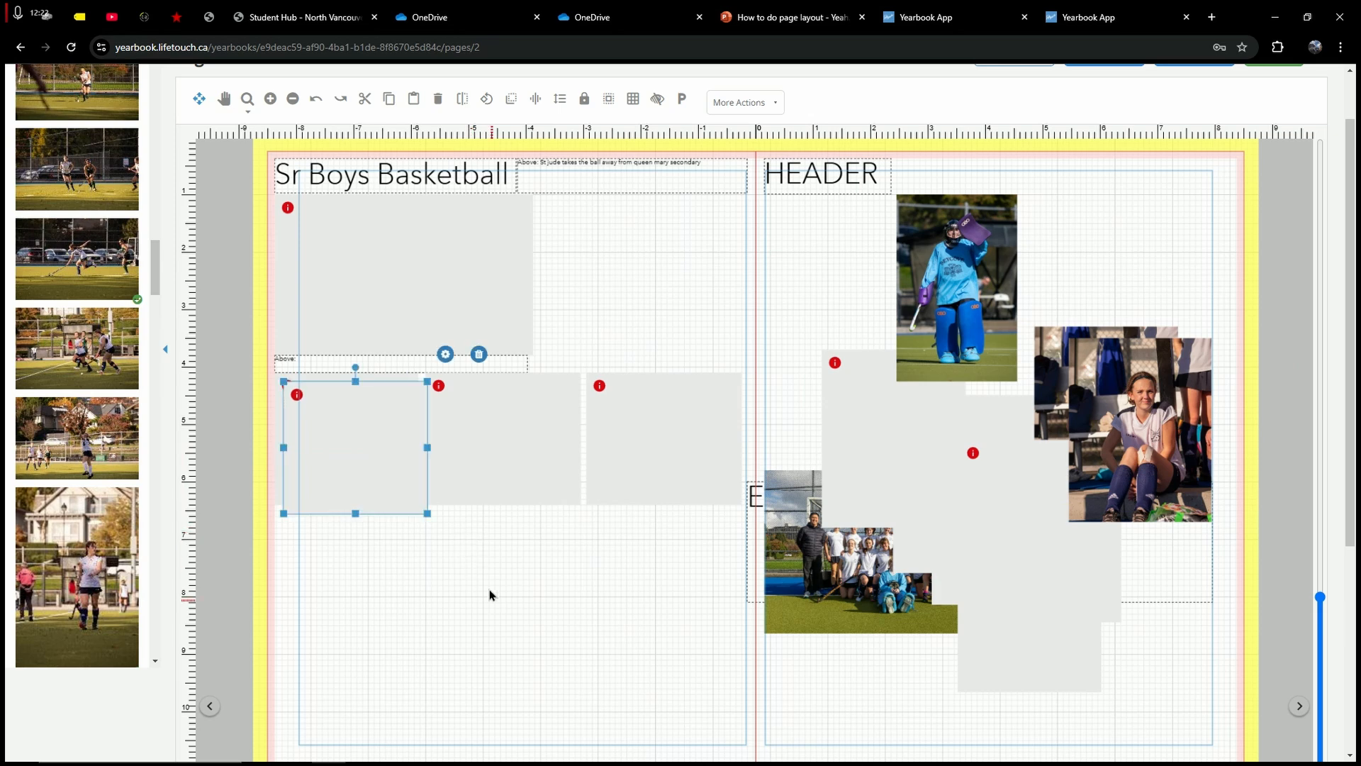
left_click_drag(347, 412, 358, 557)
left_click(493, 579)
left_click(409, 434)
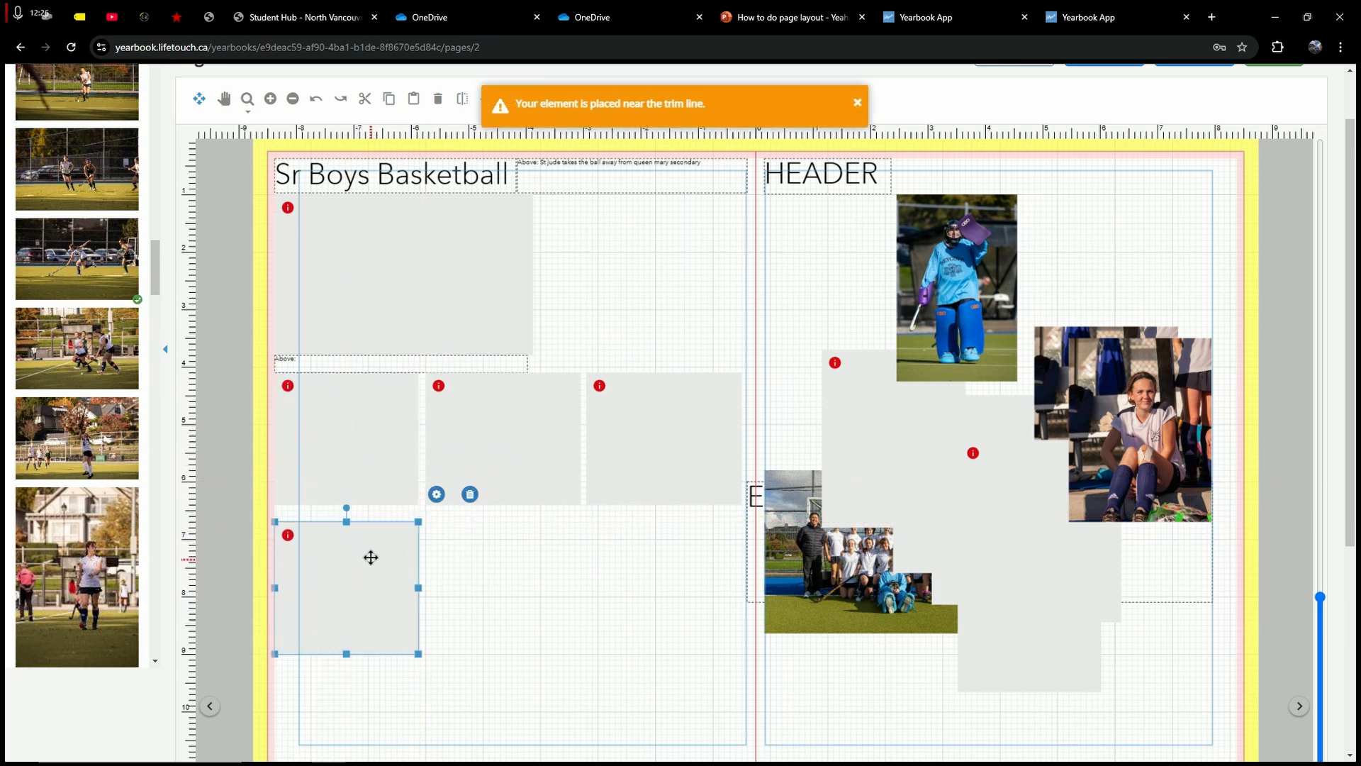
left_click(527, 568)
key("ctrl+v")
left_click_drag(368, 465, 508, 602)
left_click(594, 581)
key("ctrl+v")
left_click_drag(367, 451, 742, 577)
left_click(633, 679)
scroll(632, 662, "down", 2)
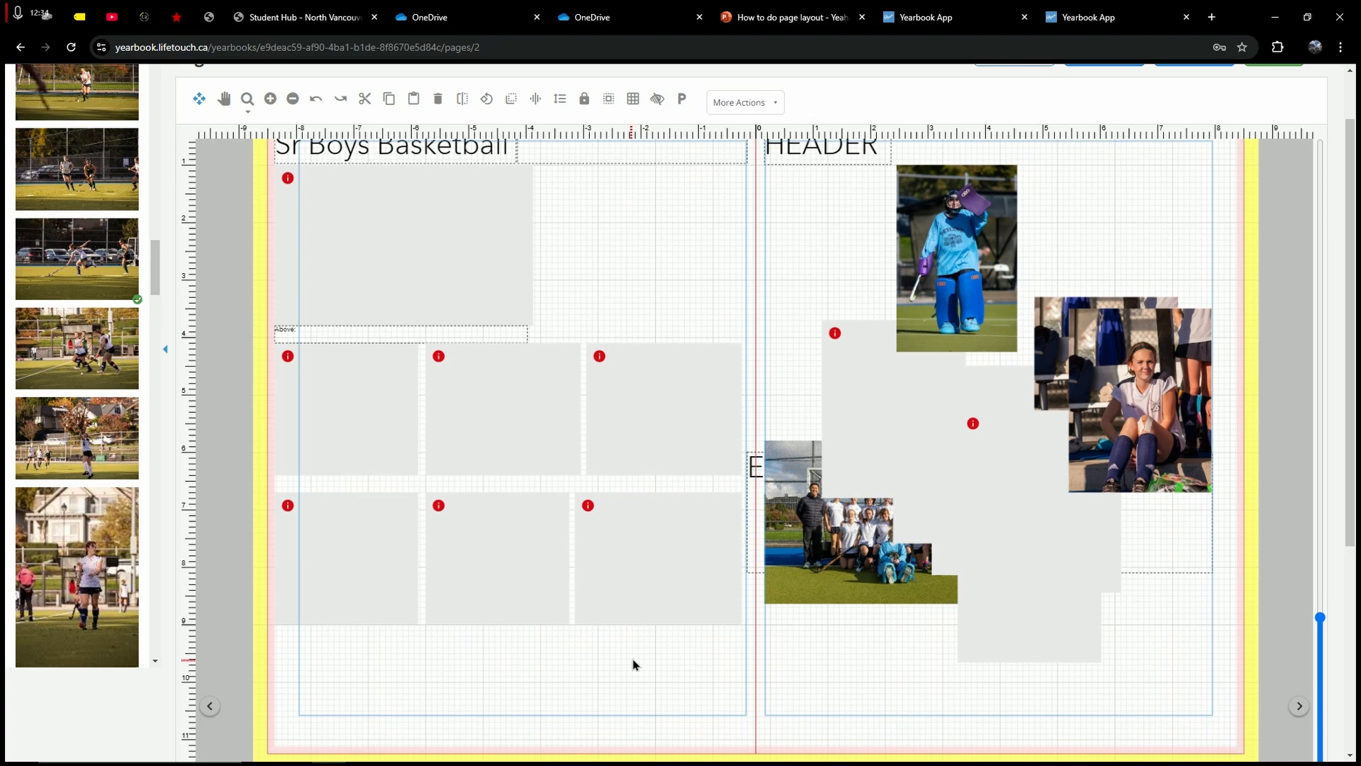
key("ctrl+v")
Step: Drop the pasted frame into the third row and move the team photo beside the goalie atop page 3
left_click_drag(358, 364, 747, 670)
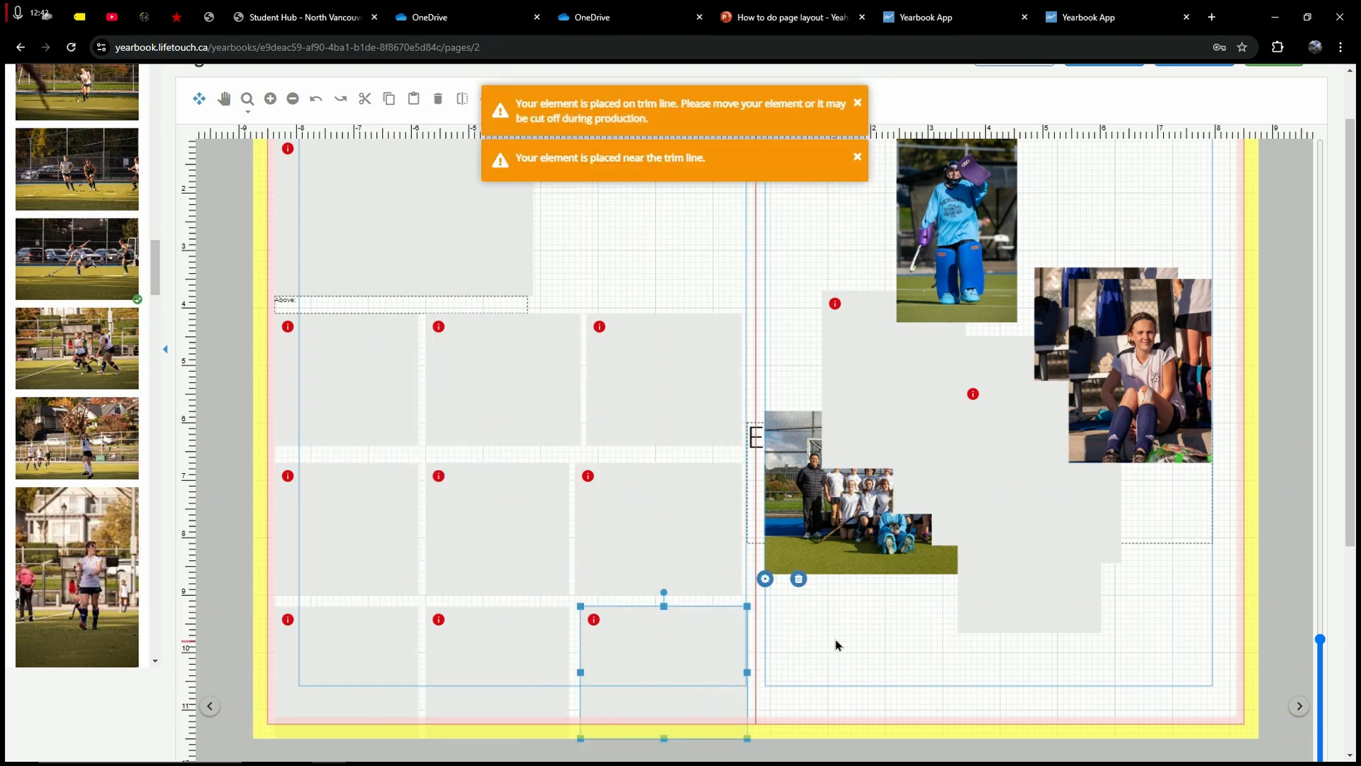
scroll(765, 629, "up", 2)
mouse_move(904, 316)
left_mouse_down()
mouse_move(868, 322)
mouse_move(910, 300)
left_mouse_up()
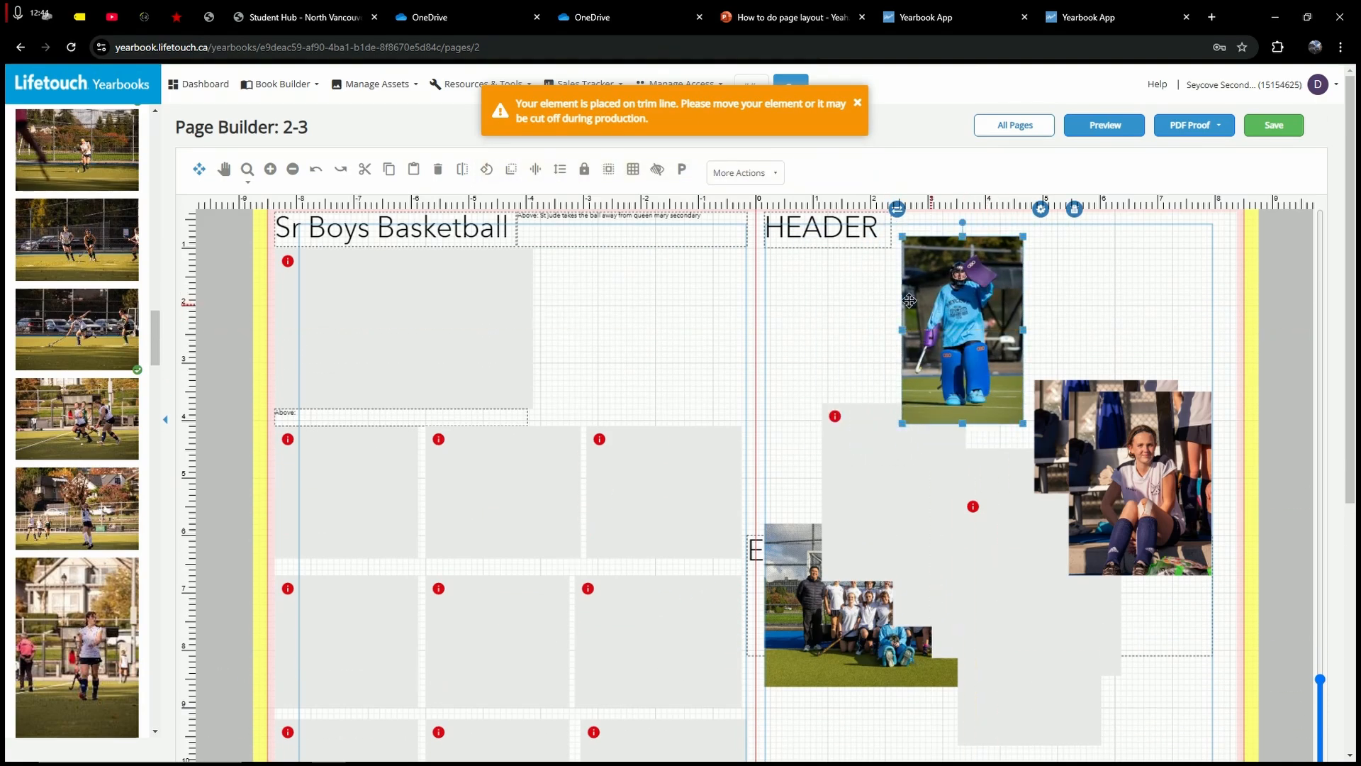
left_click_drag(819, 616, 480, 316)
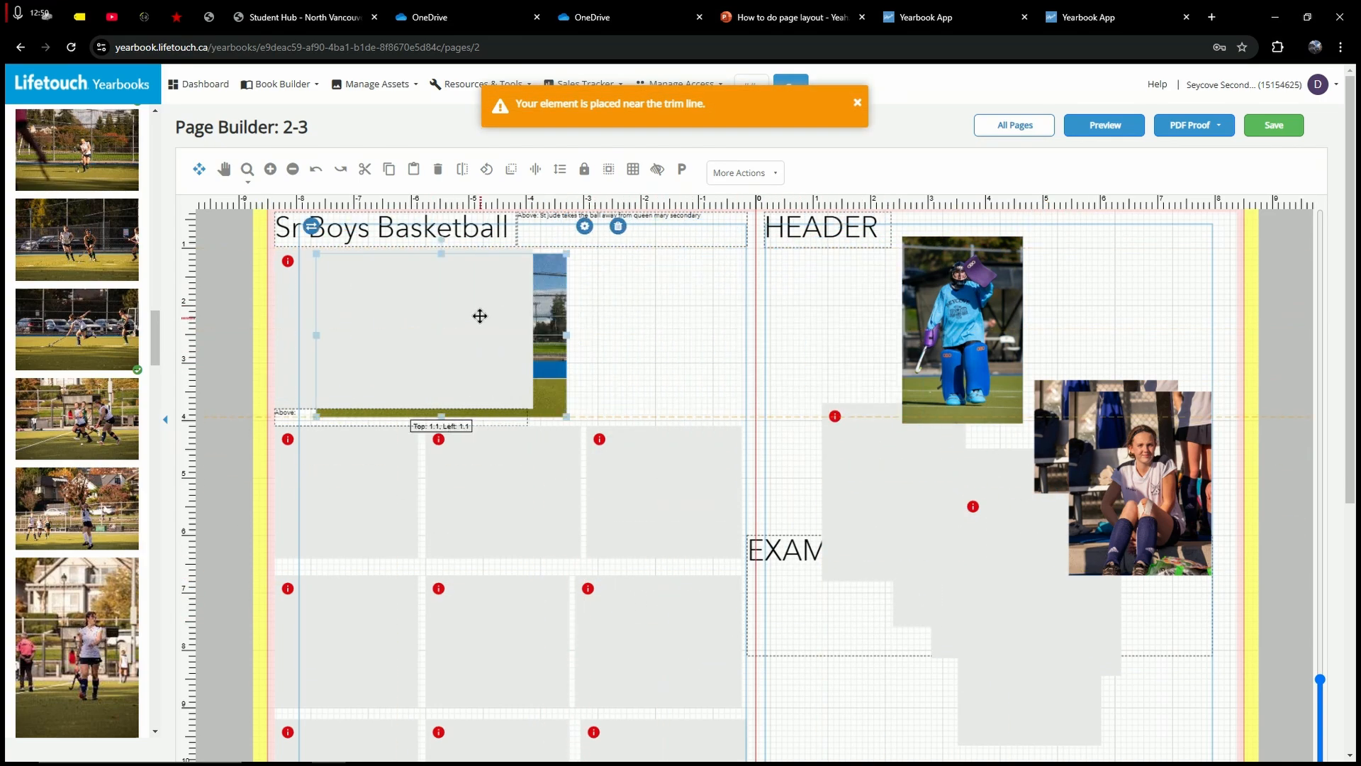
left_click_drag(975, 321, 939, 309)
left_click(734, 313)
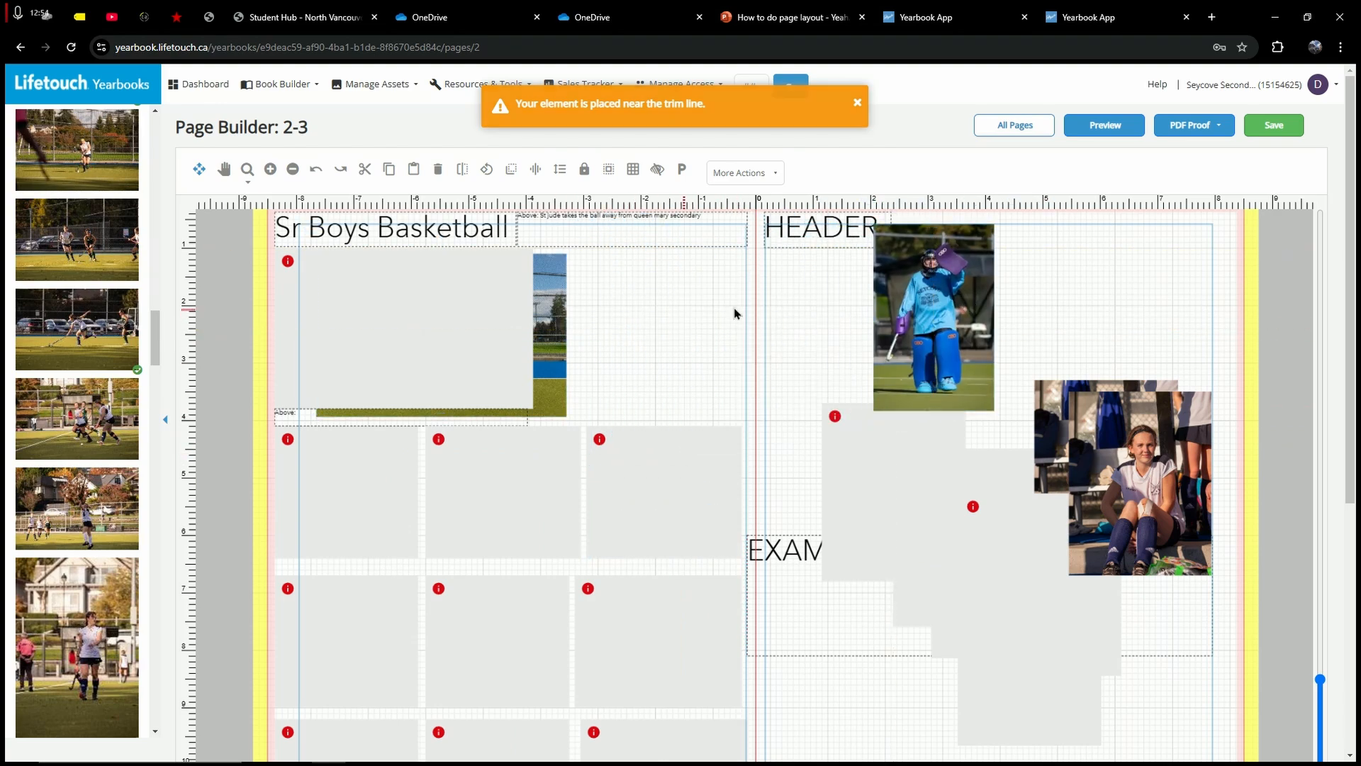
left_click_drag(550, 319, 1220, 296)
scroll(602, 485, "down", 1)
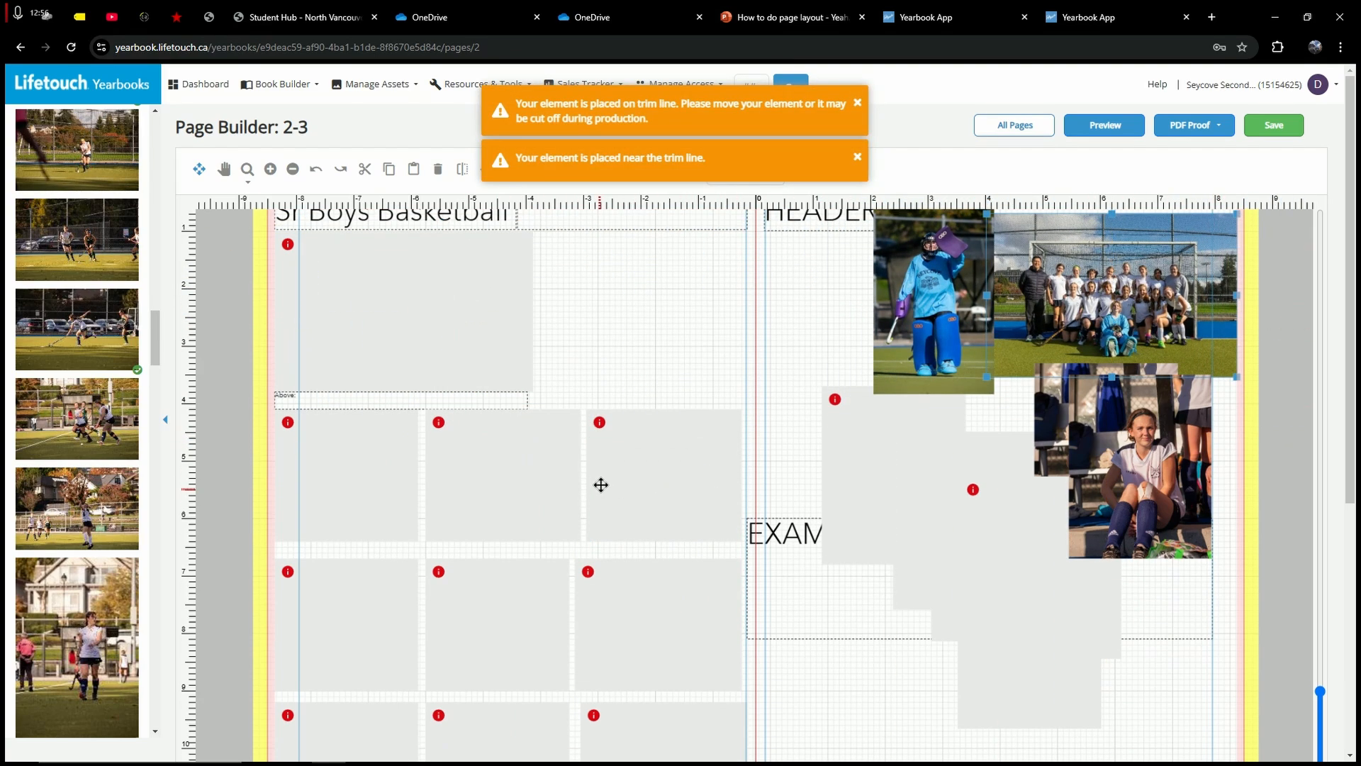
scroll(601, 485, "down", 1)
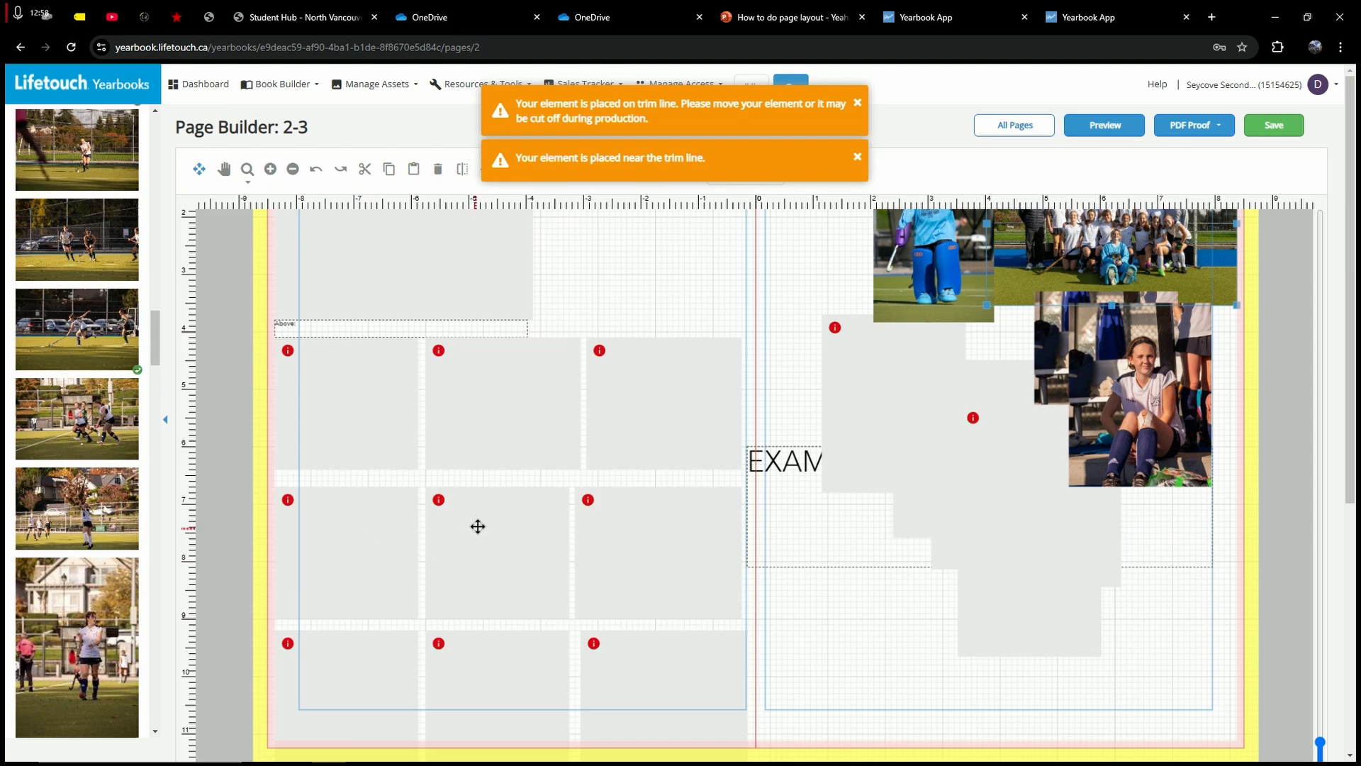
scroll(325, 510, "up", 1)
scroll(134, 542, "up", 10)
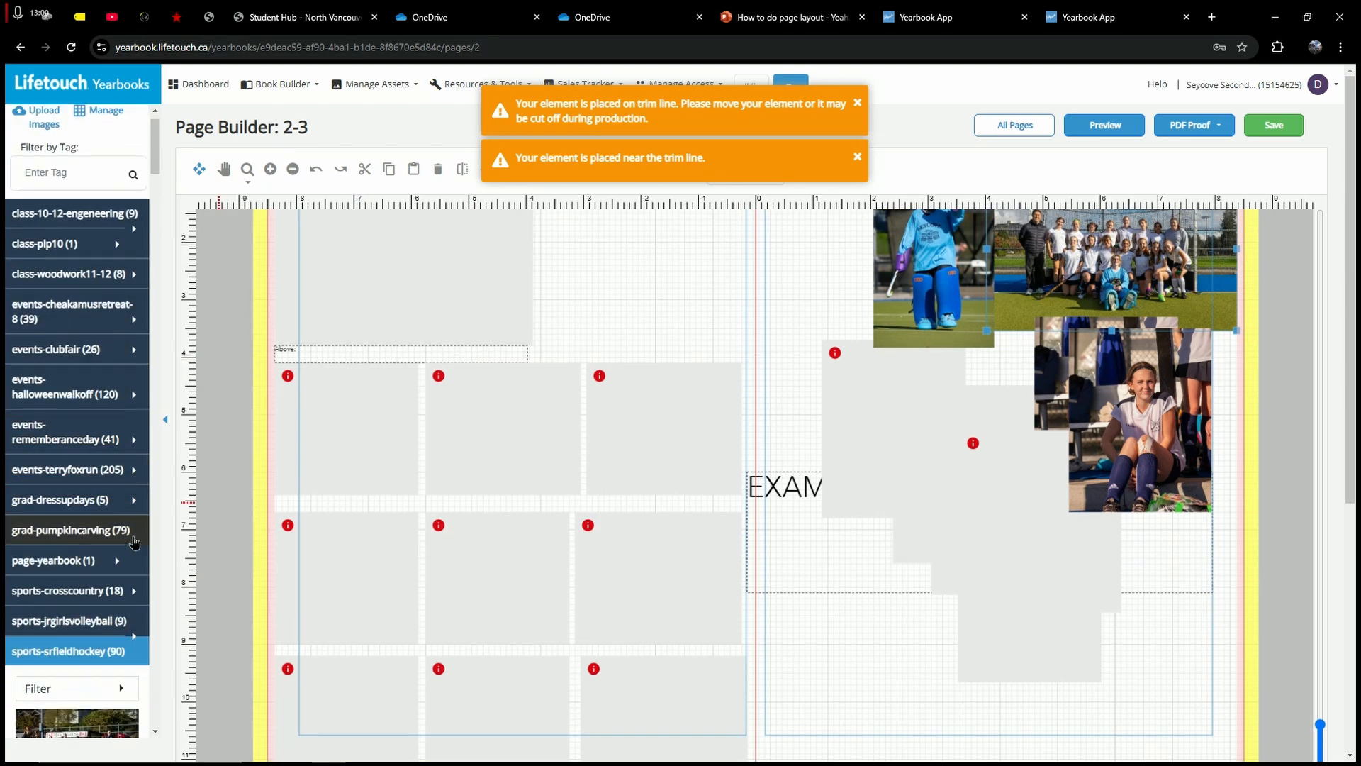
scroll(134, 542, "down", 4)
Step: Shorten the three middle-row frames by lowering their top edges
left_click(116, 337)
scroll(591, 397, "up", 2)
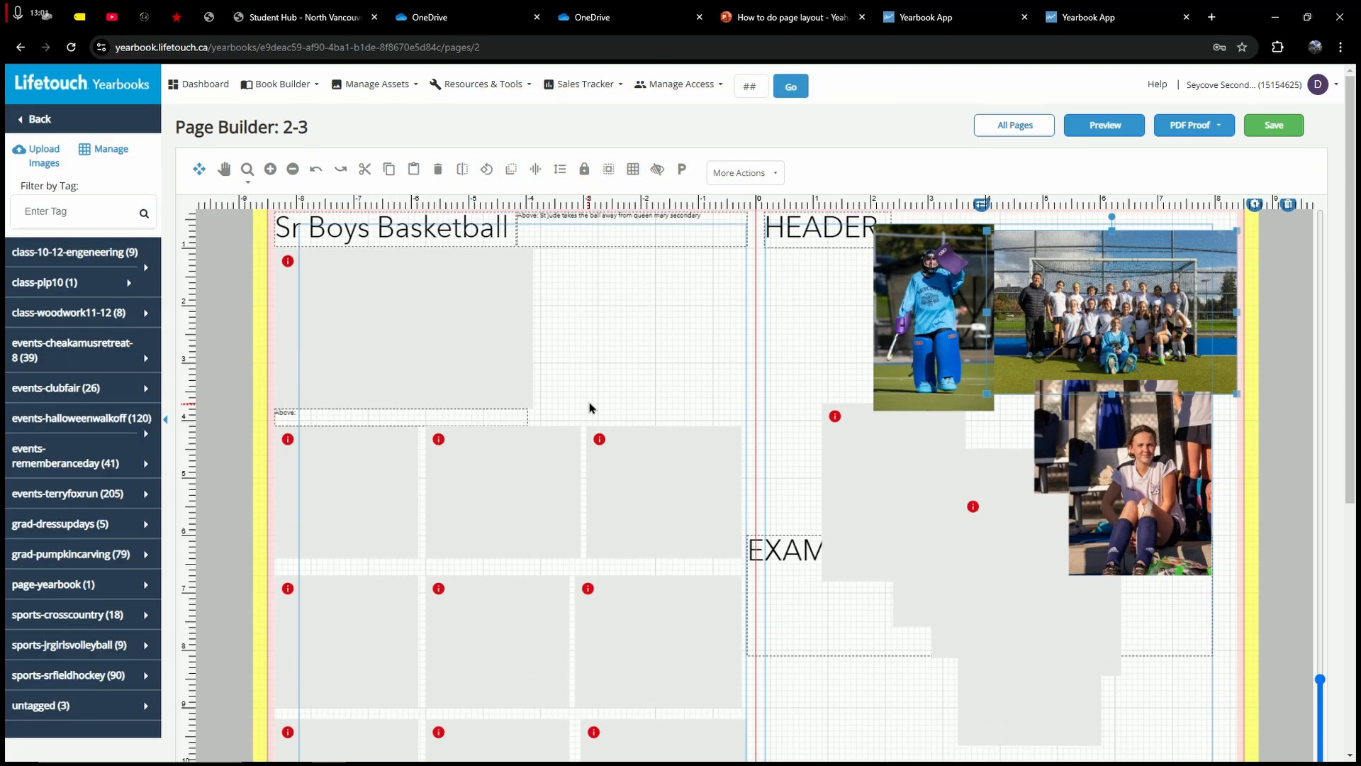
left_click(604, 325)
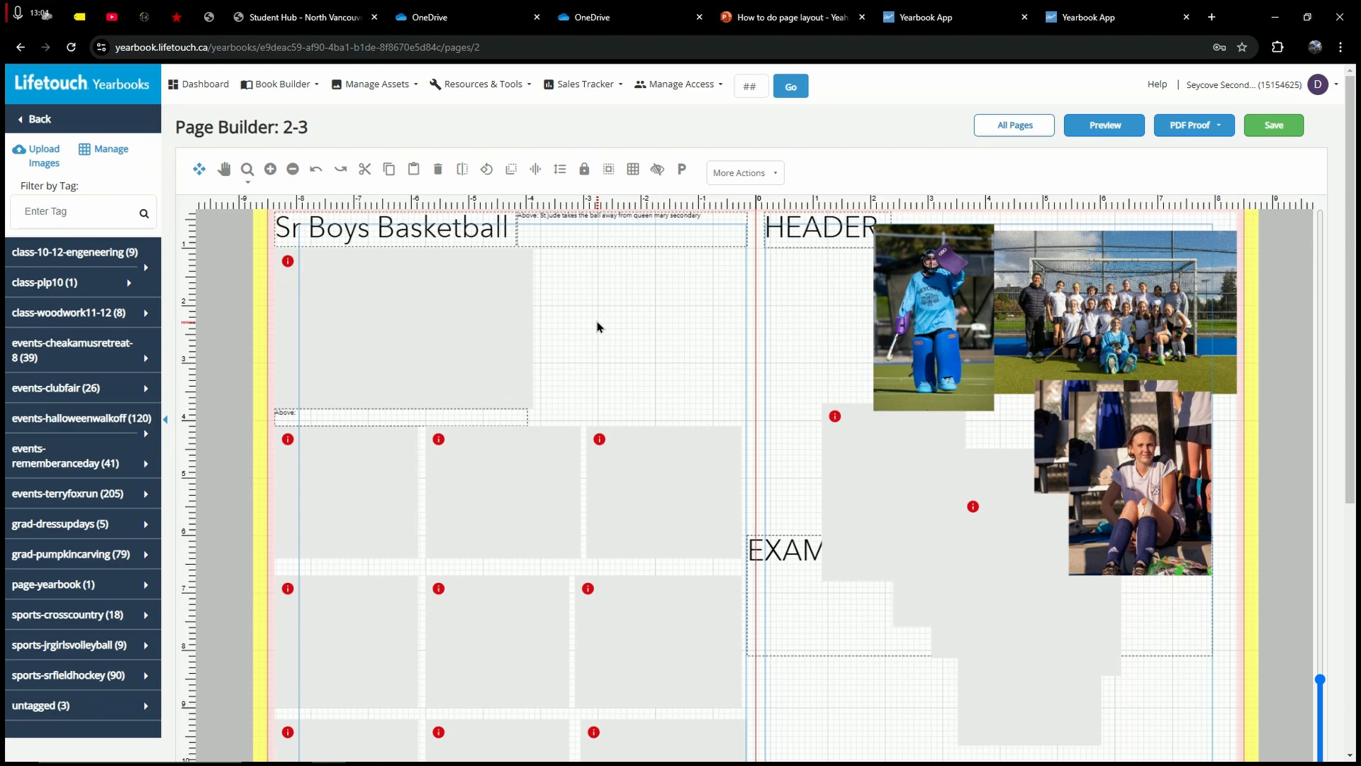
scroll(597, 327, "down", 5)
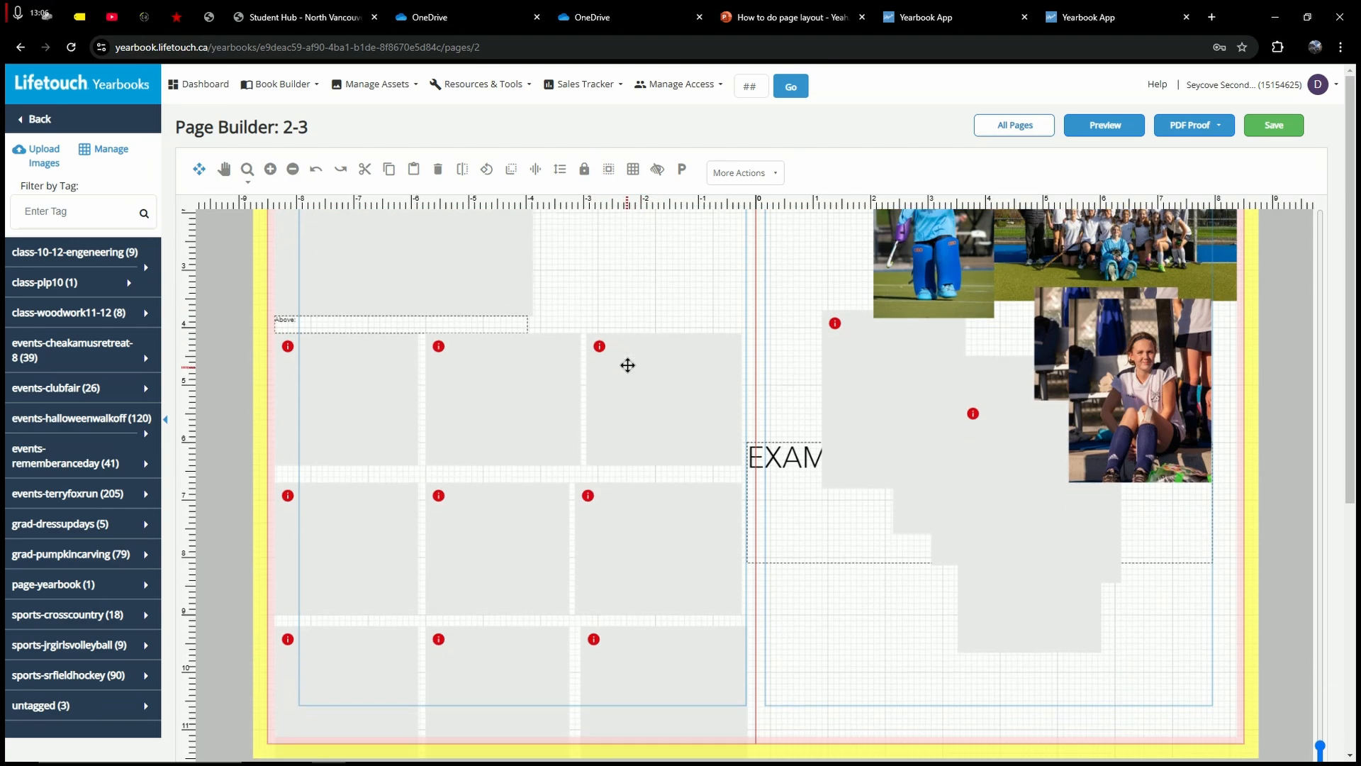
left_click(517, 505)
left_click_drag(498, 448, 499, 512)
left_click(349, 450)
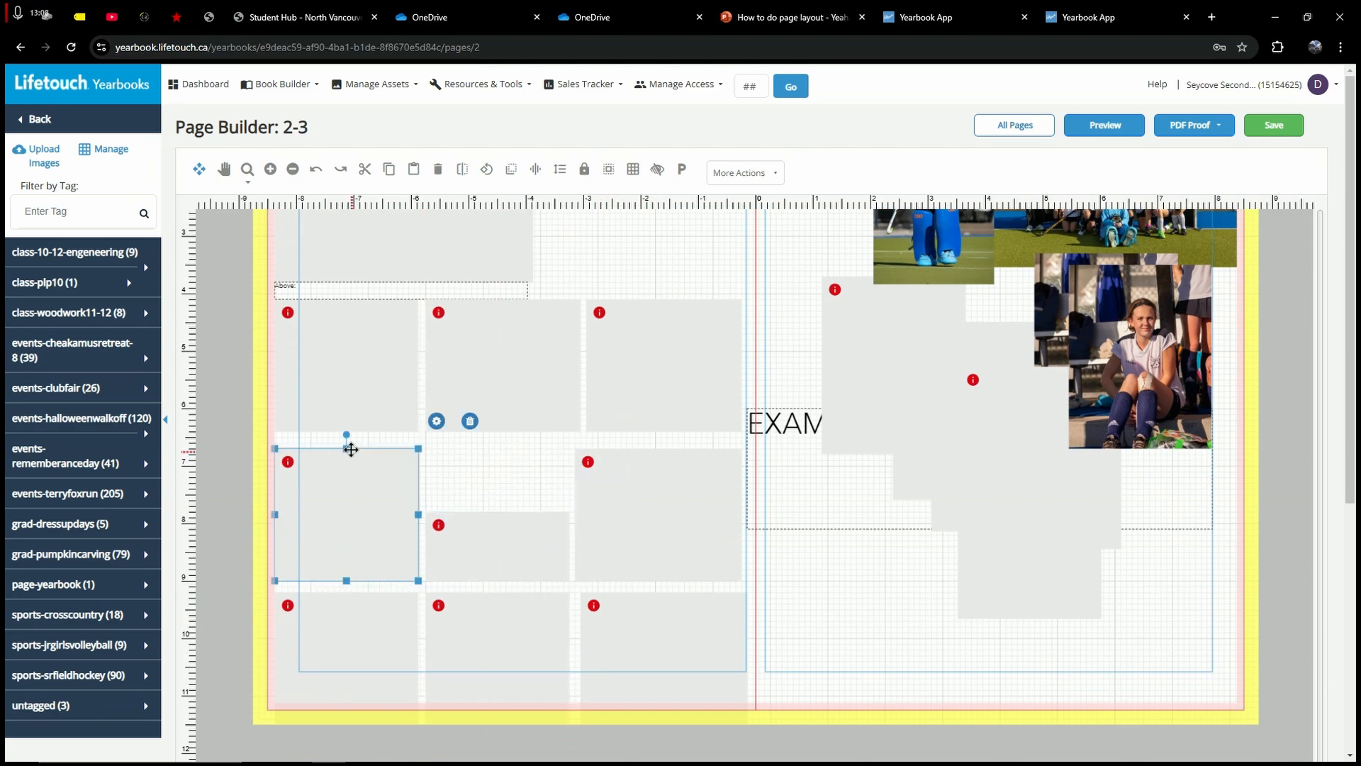
left_click_drag(346, 448, 350, 508)
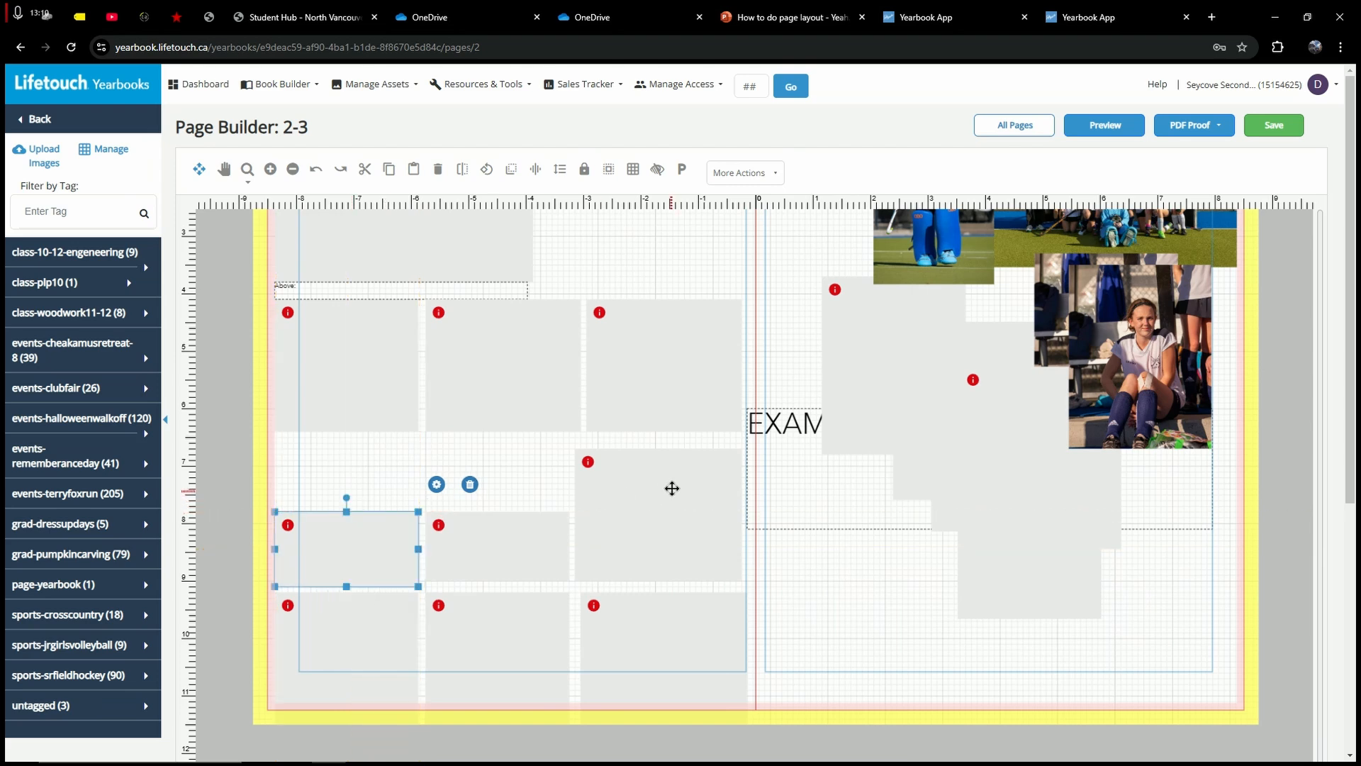
left_click(657, 450)
left_click_drag(658, 448, 669, 509)
Step: Extend the three top-row frames downward to make that row taller
left_click(509, 423)
left_click_drag(504, 431, 507, 501)
left_click(352, 425)
left_click_drag(353, 437, 341, 539)
left_click(680, 418)
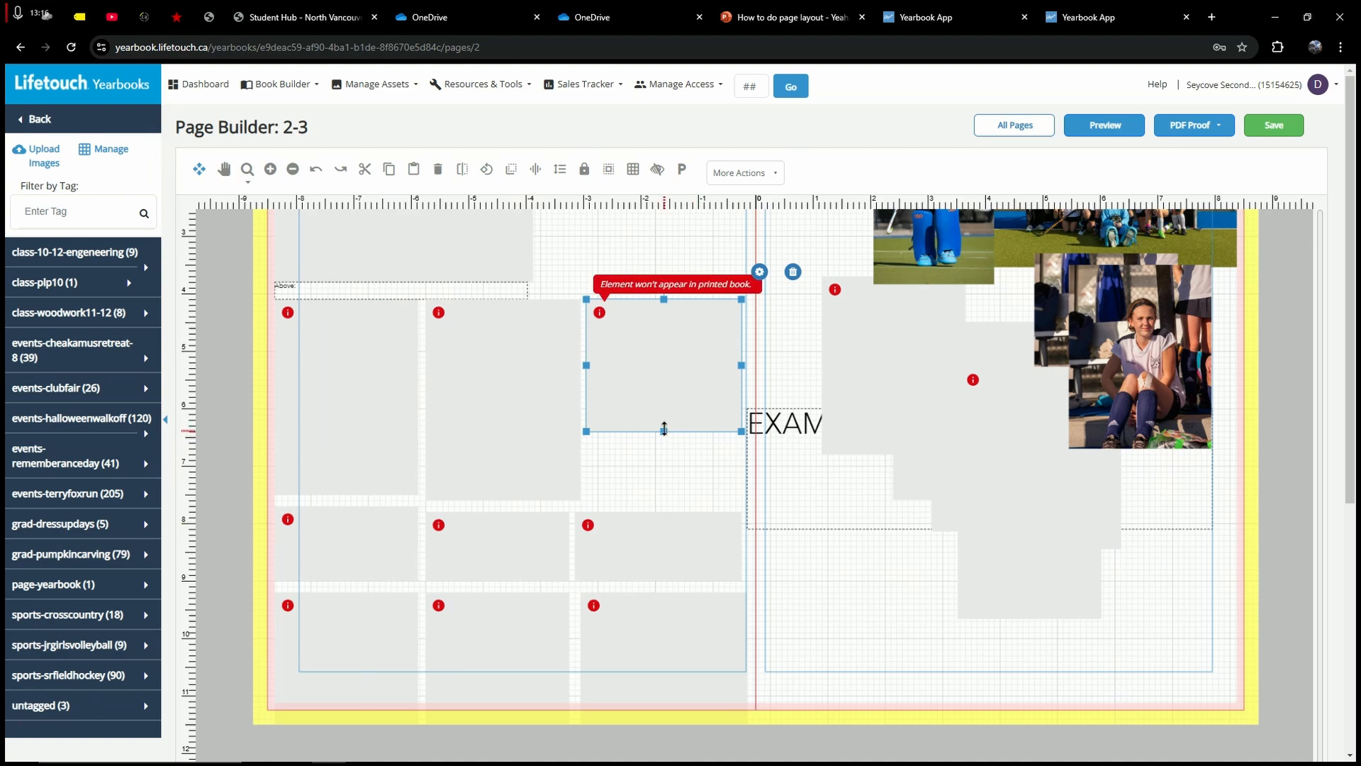
left_click_drag(664, 430, 664, 500)
left_click(569, 266)
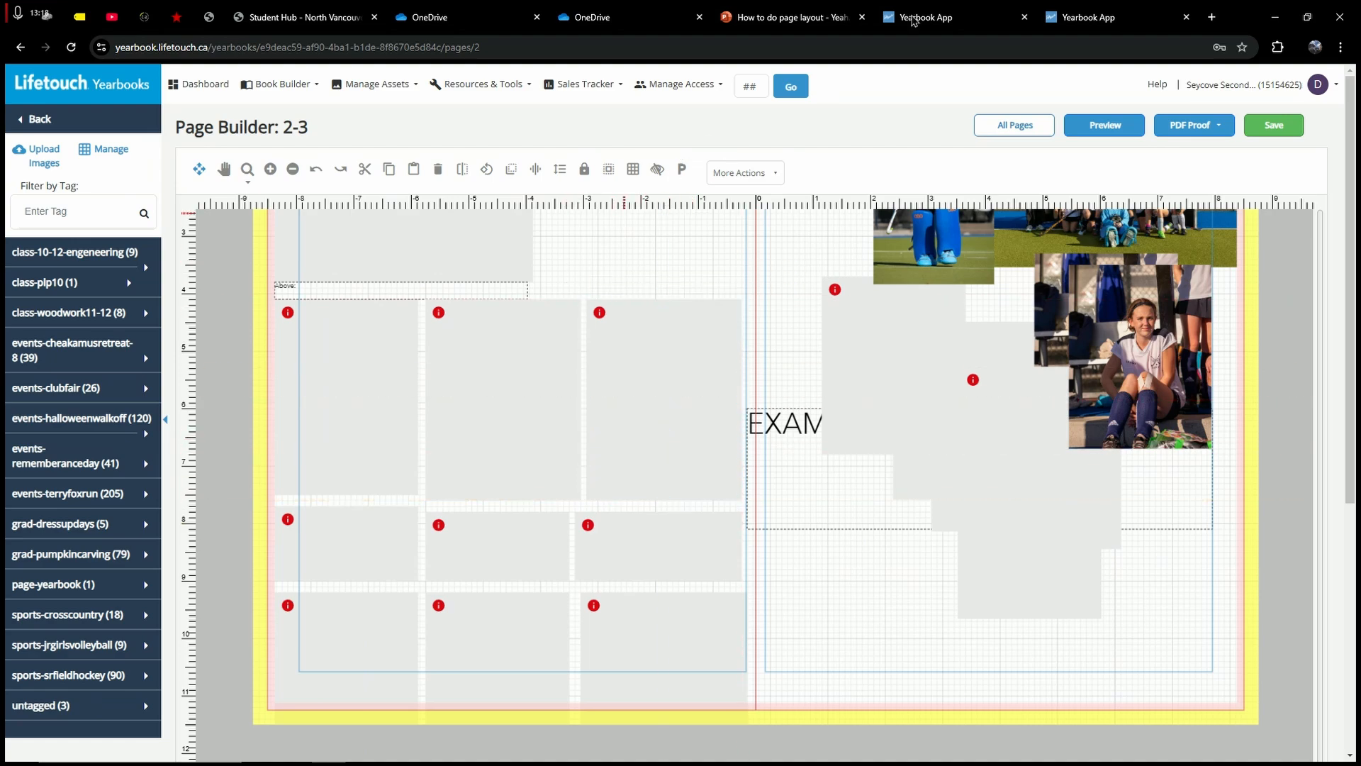
left_click(949, 10)
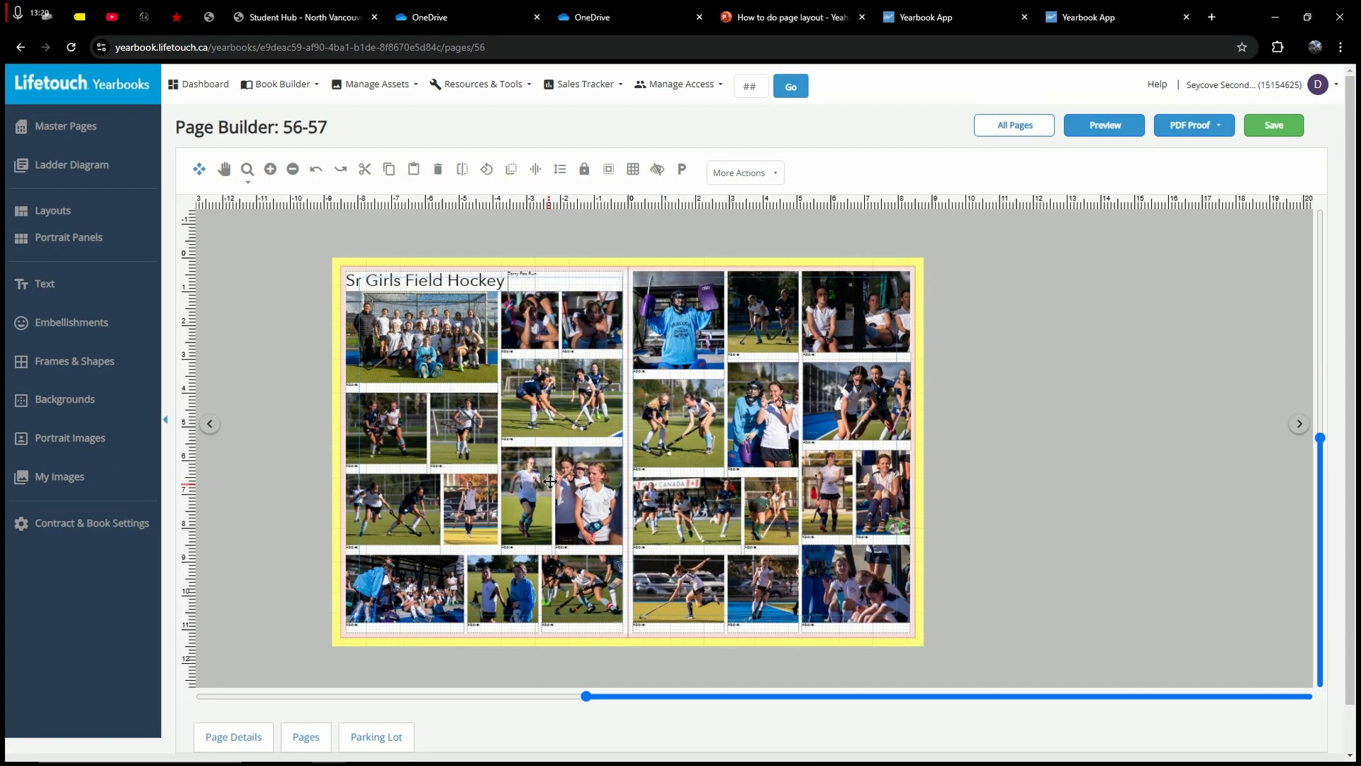
key("ctrl+plus")
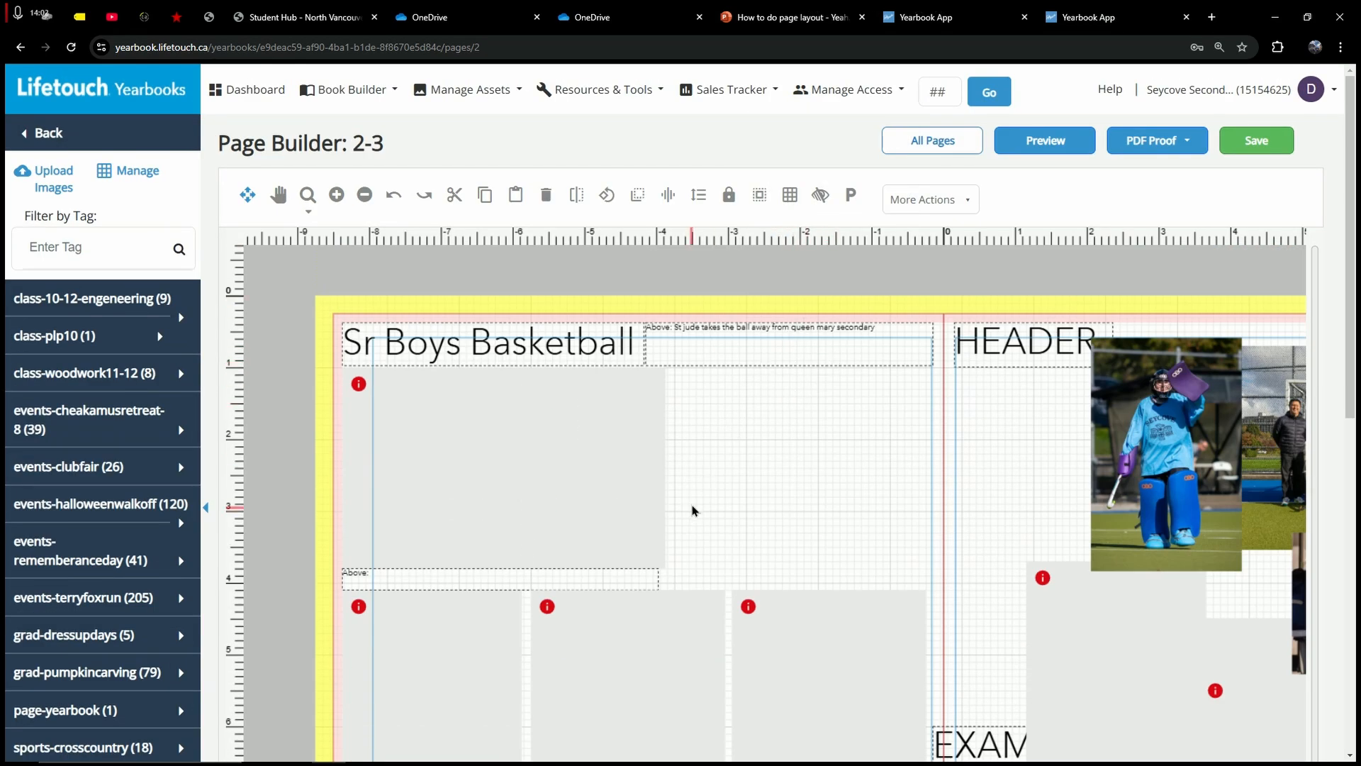
scroll(692, 520, "down", 1)
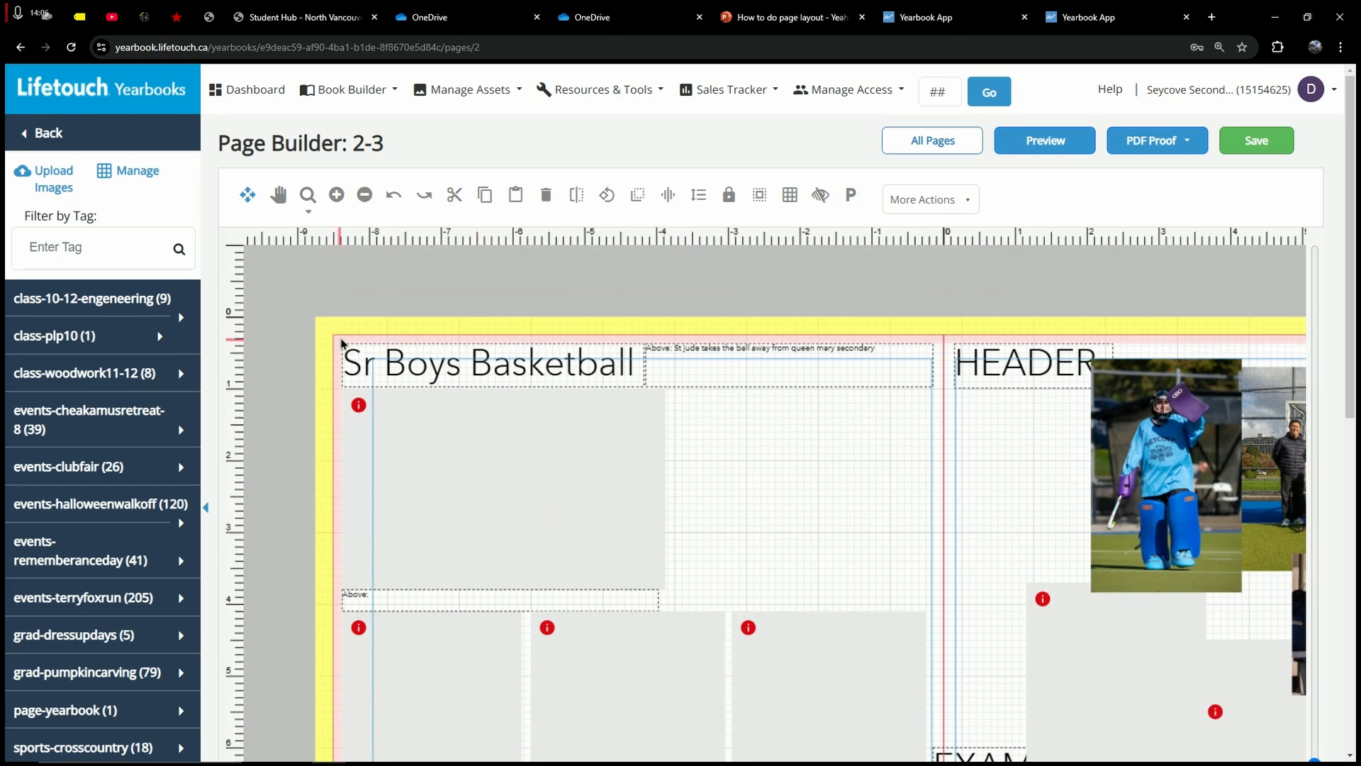
left_click_drag(412, 361, 421, 361)
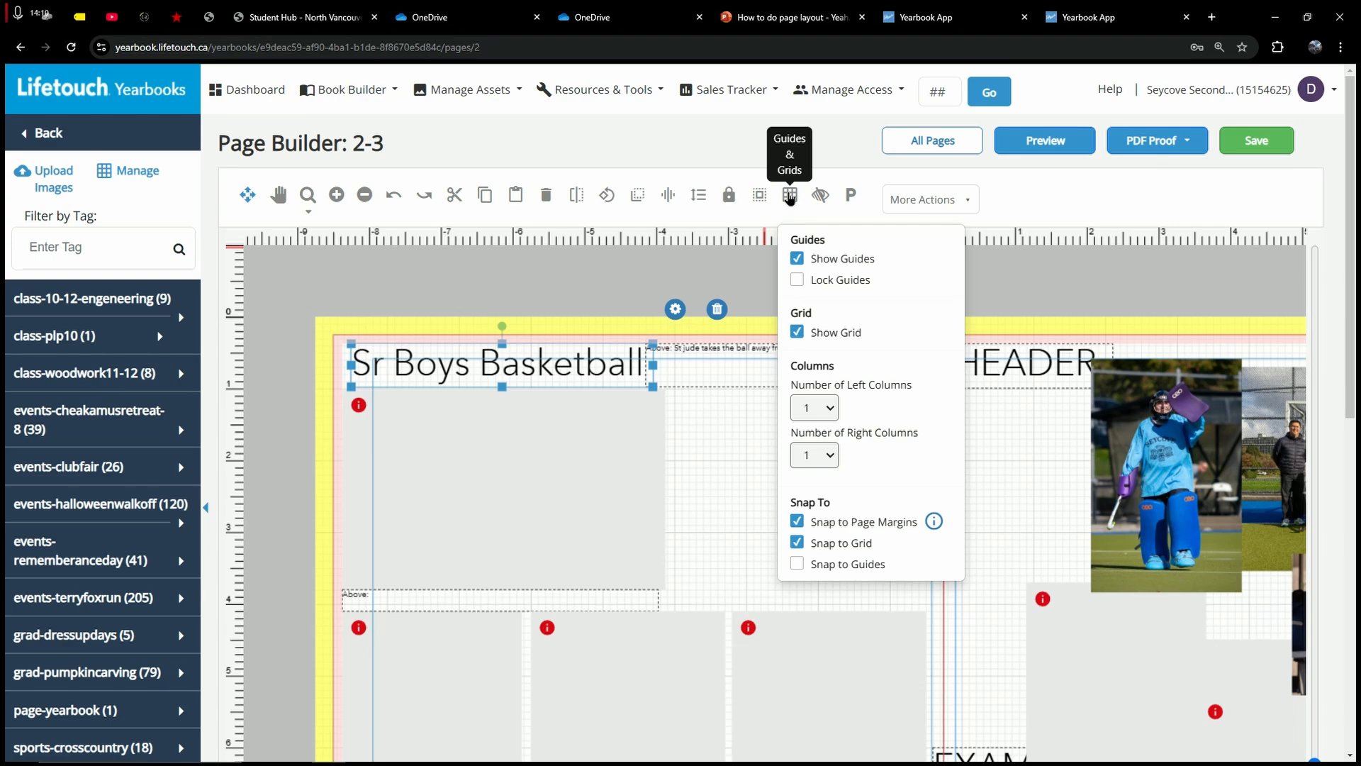
mouse_move(441, 365)
left_mouse_down()
mouse_move(465, 365)
mouse_move(444, 365)
left_mouse_up()
left_click(365, 312)
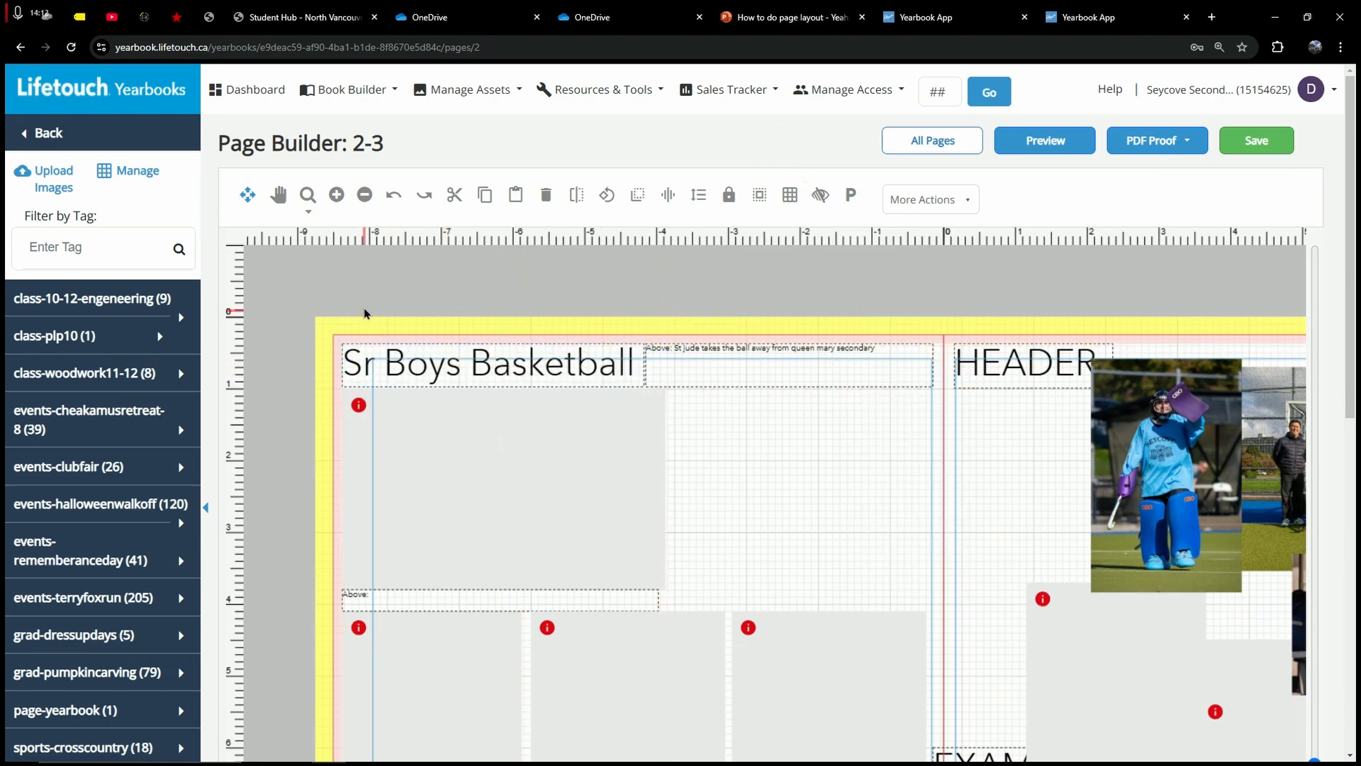
key("ctrl+plus")
key("ctrl+plus")
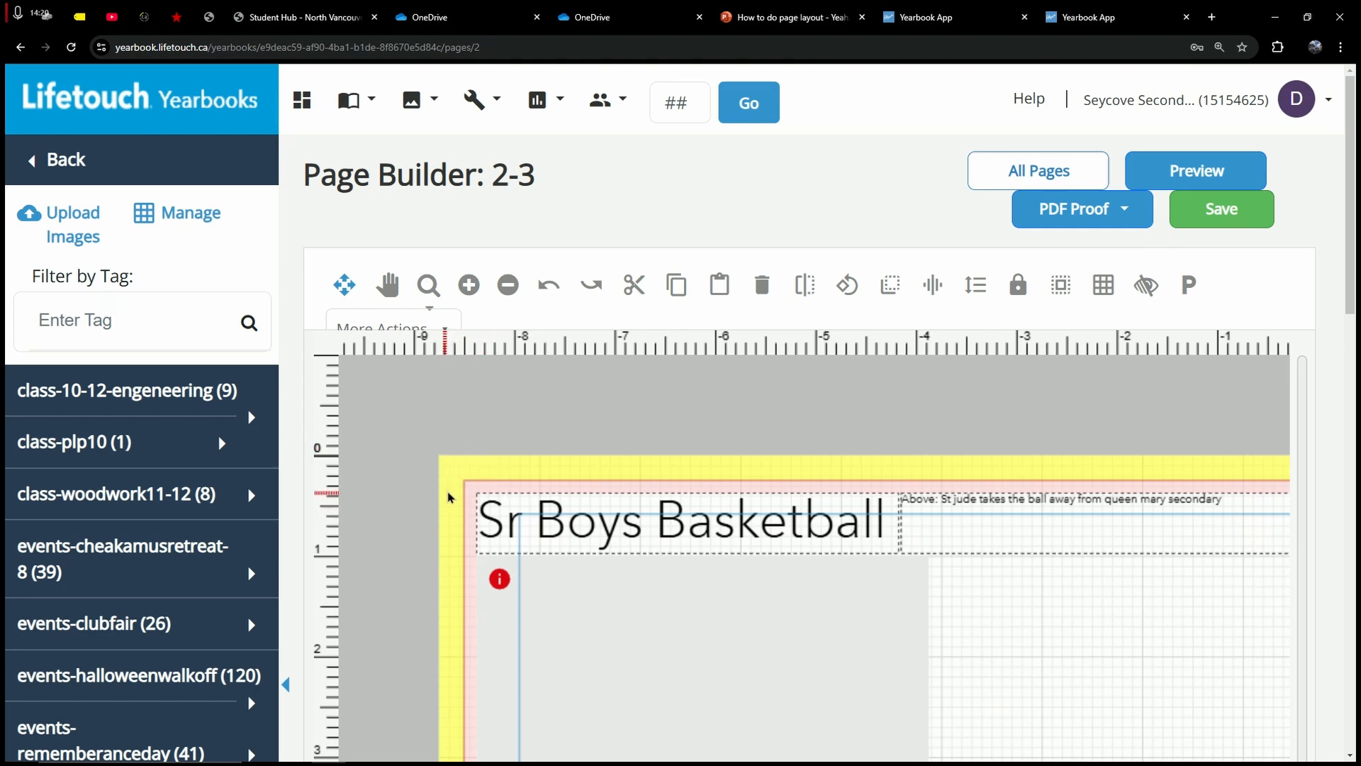
left_click_drag(498, 505, 498, 505)
left_click(490, 478)
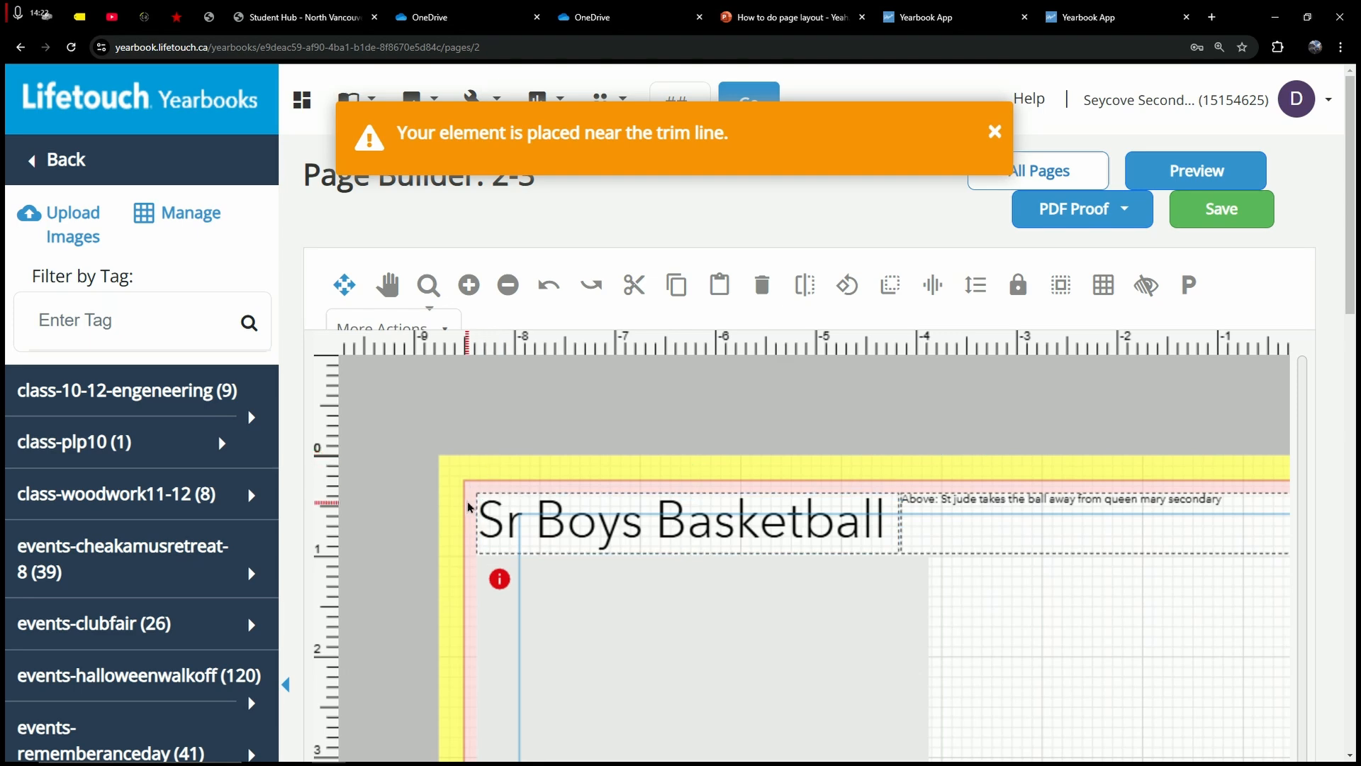
scroll(477, 491, "down", 12)
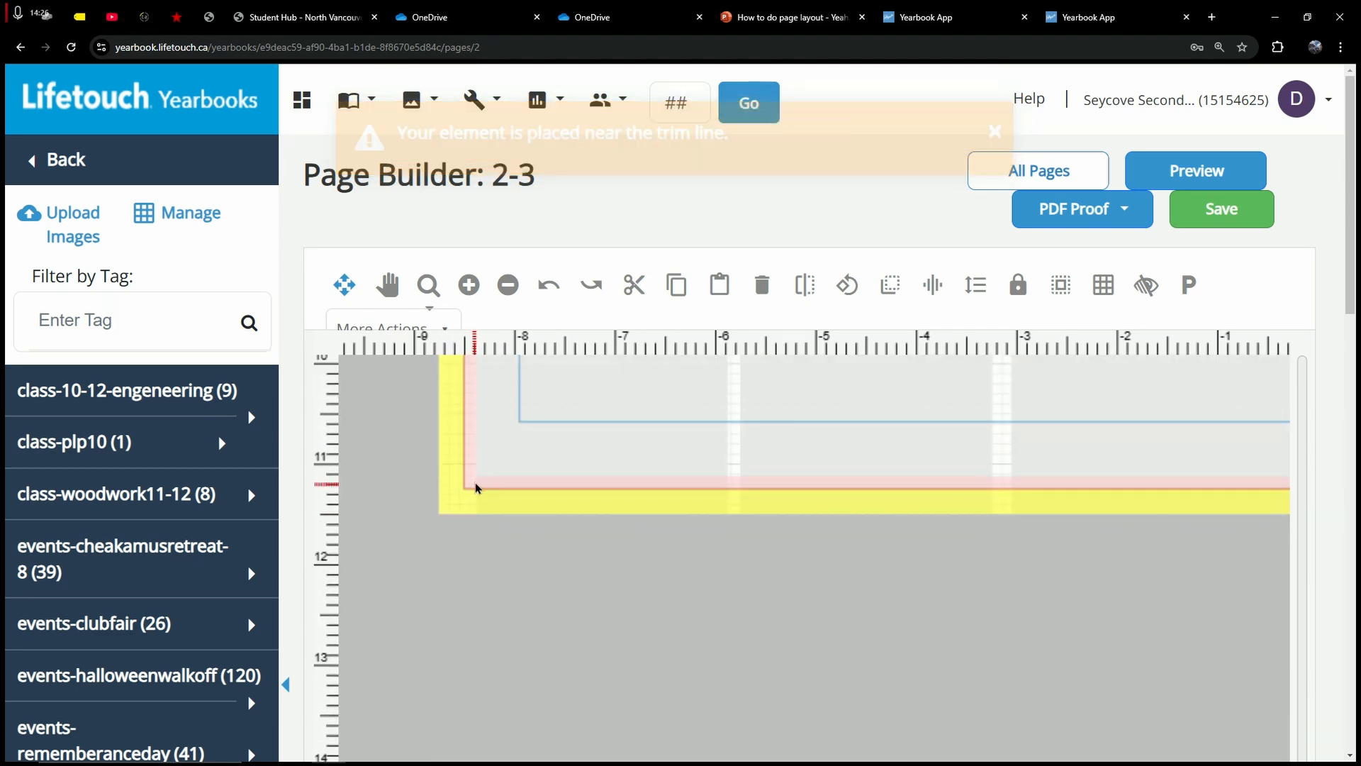
scroll(457, 480, "up", 4)
scroll(457, 480, "up", 7)
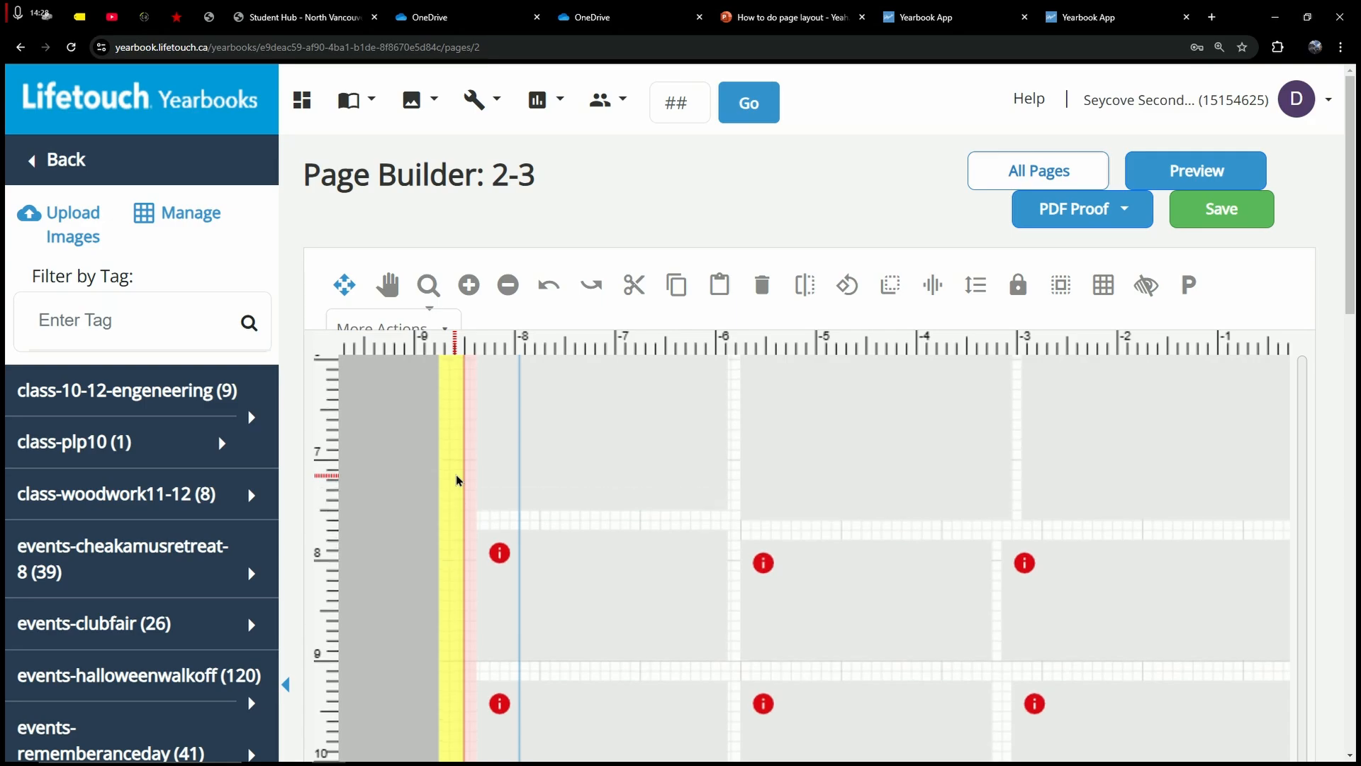
scroll(474, 512, "down", 1)
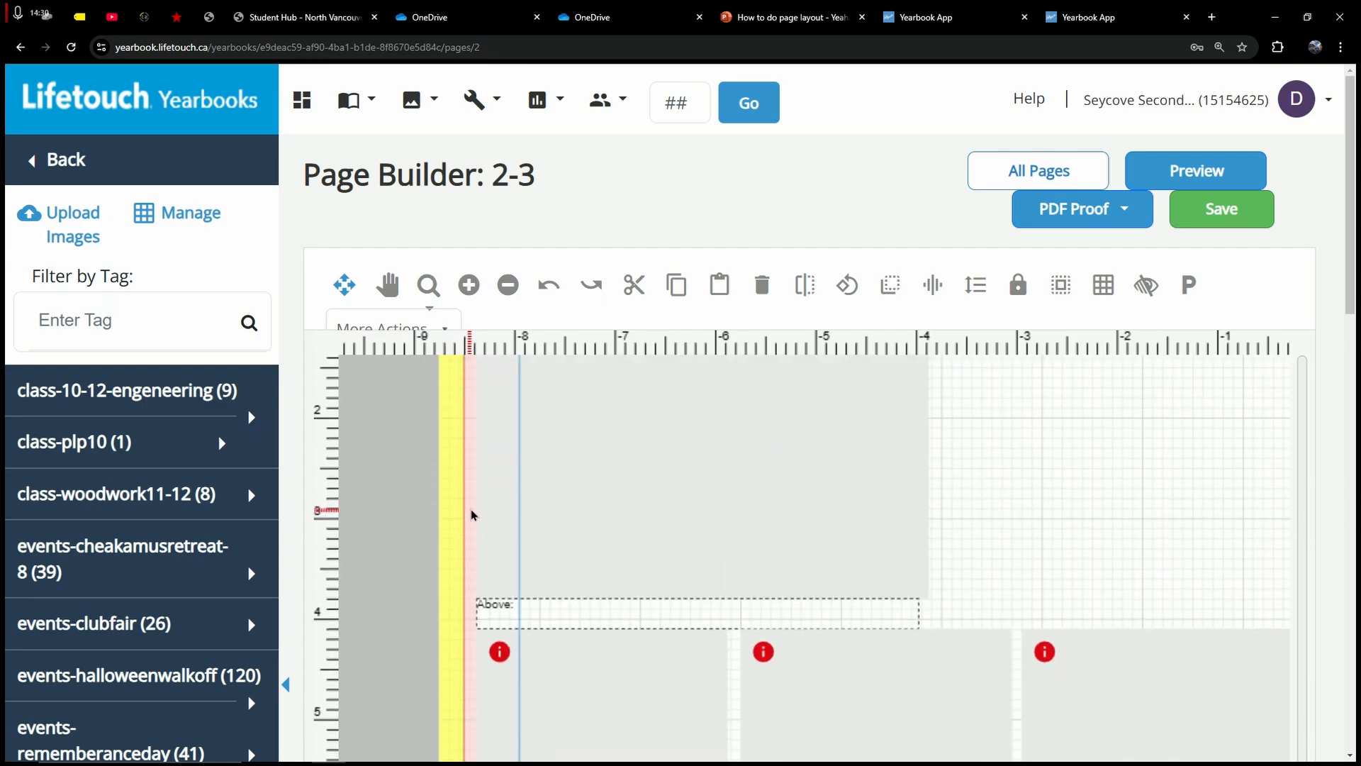
key("ctrl+minus")
key("ctrl+minus")
key("ctrl+minus")
scroll(828, 497, "up", 2)
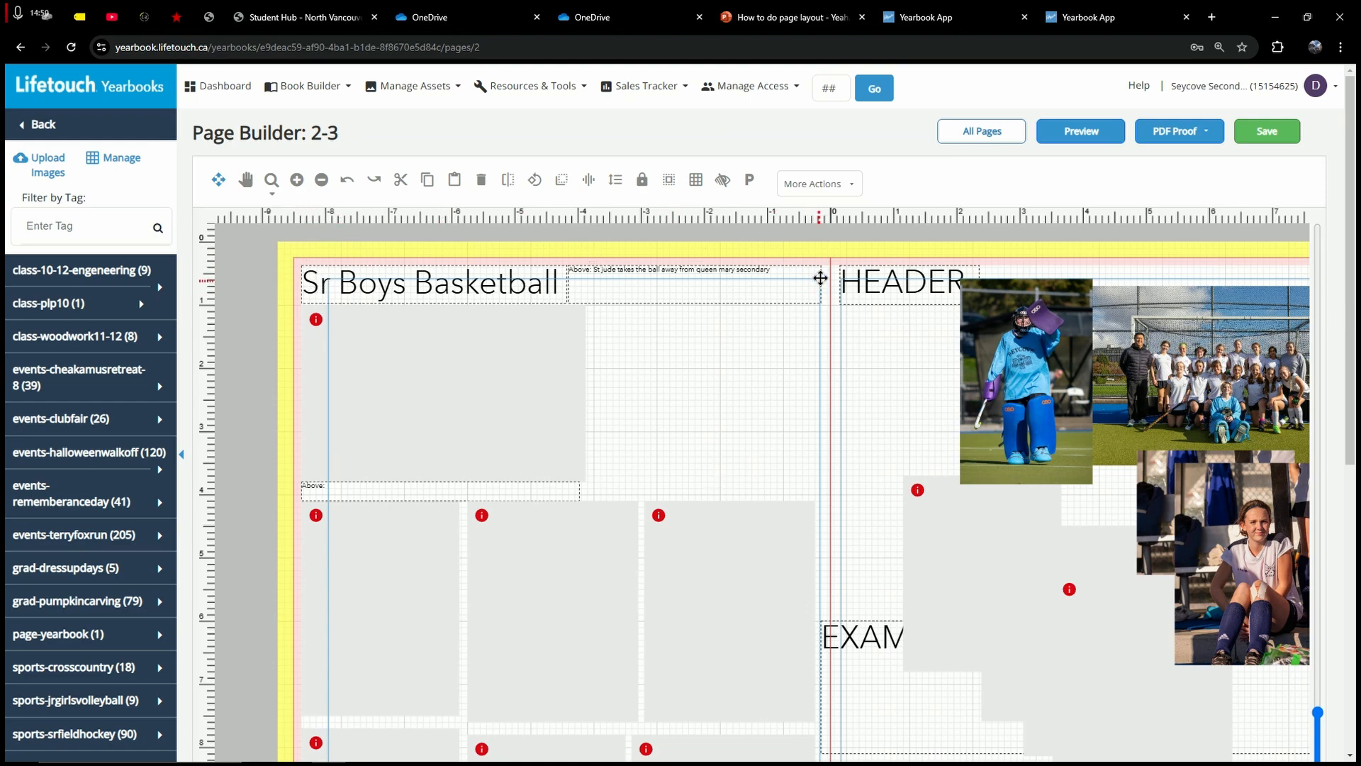
Step: Push the EXAM text box right onto page 3's trim line and zoom the browser in
scroll(818, 349, "down", 3)
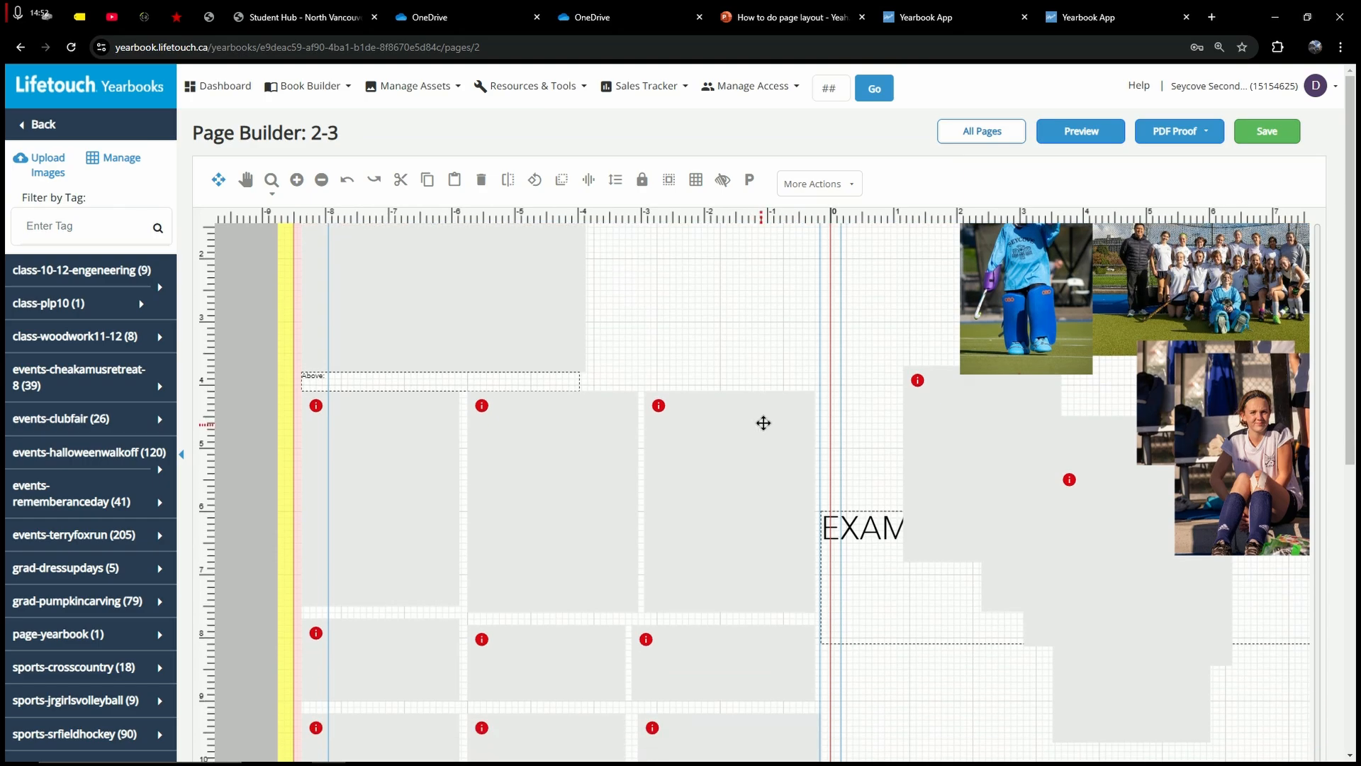
left_click_drag(835, 440, 901, 446)
scroll(687, 483, "down", 1)
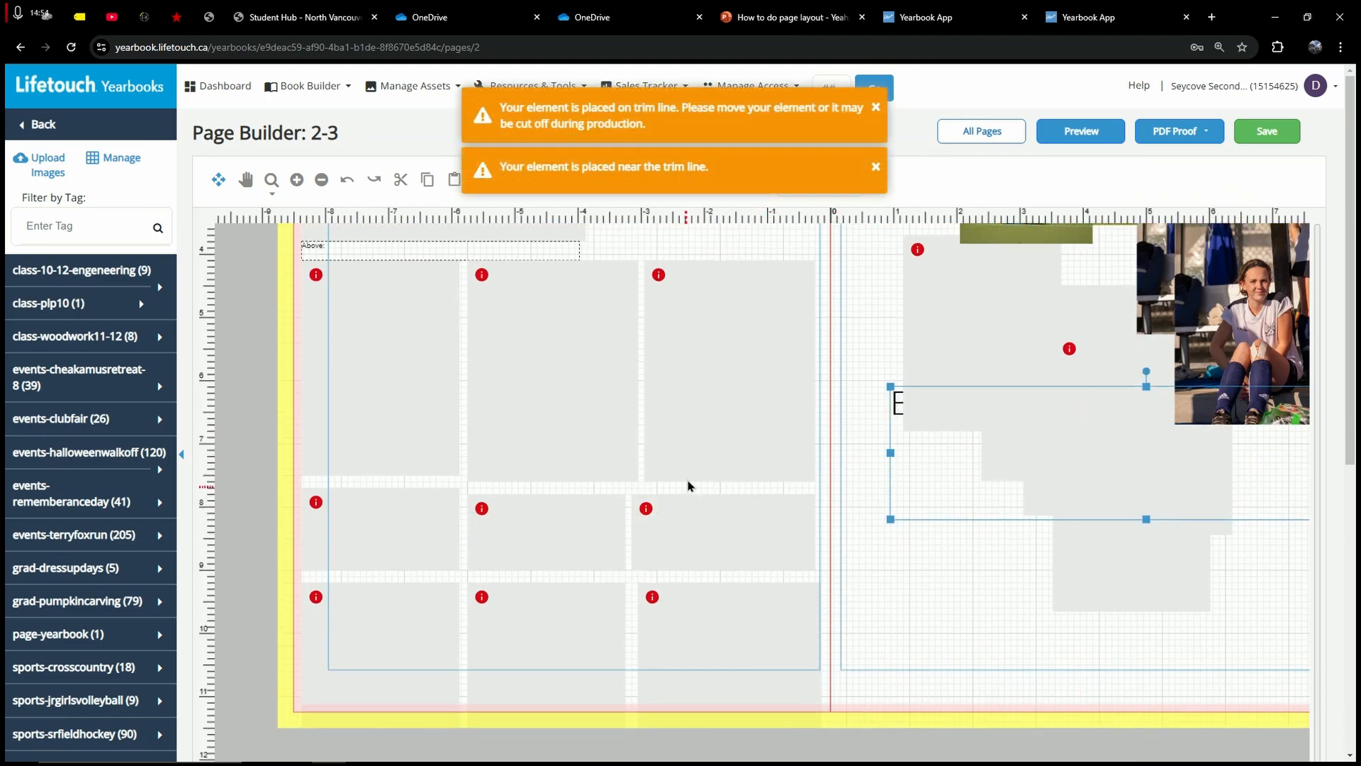
scroll(660, 596, "up", 2)
scroll(677, 611, "up", 3)
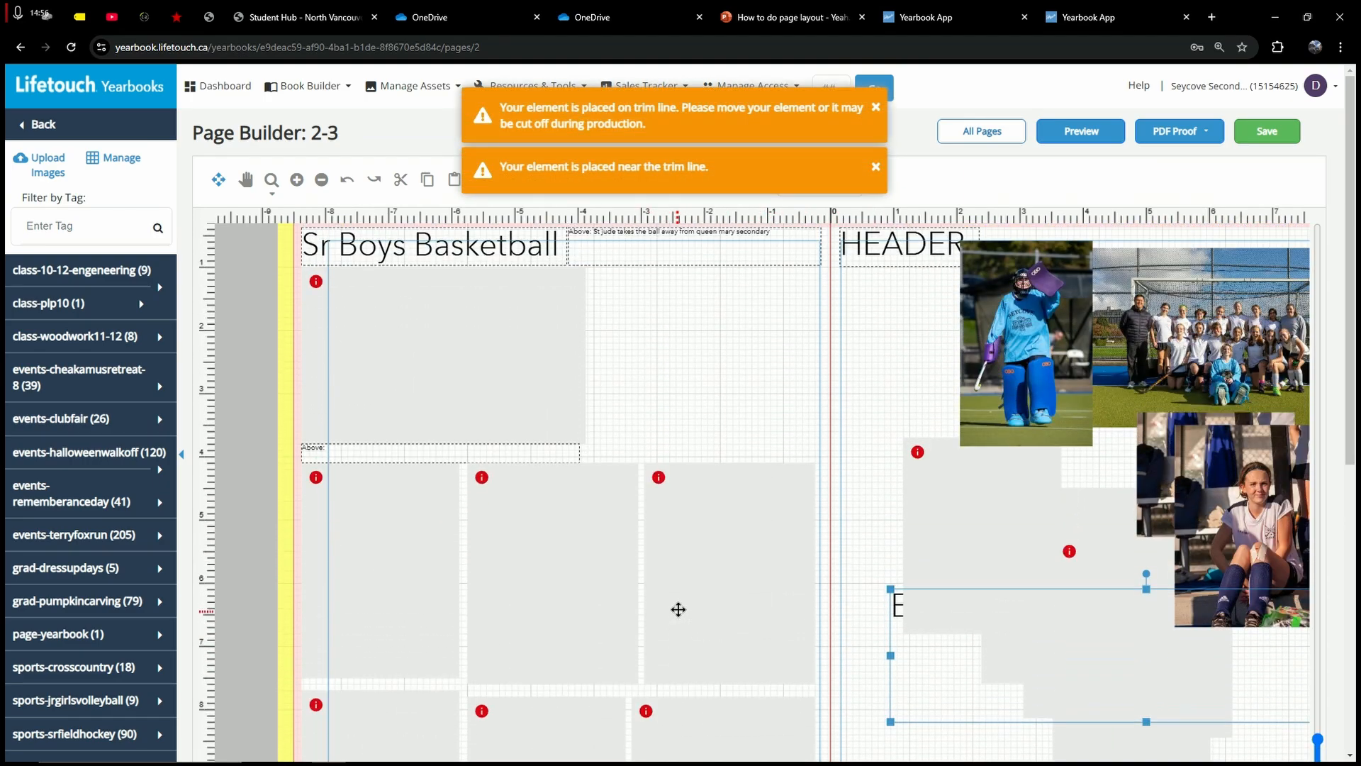
left_click(635, 422)
key("ctrl+plus")
key("ctrl+plus")
key("ctrl+plus")
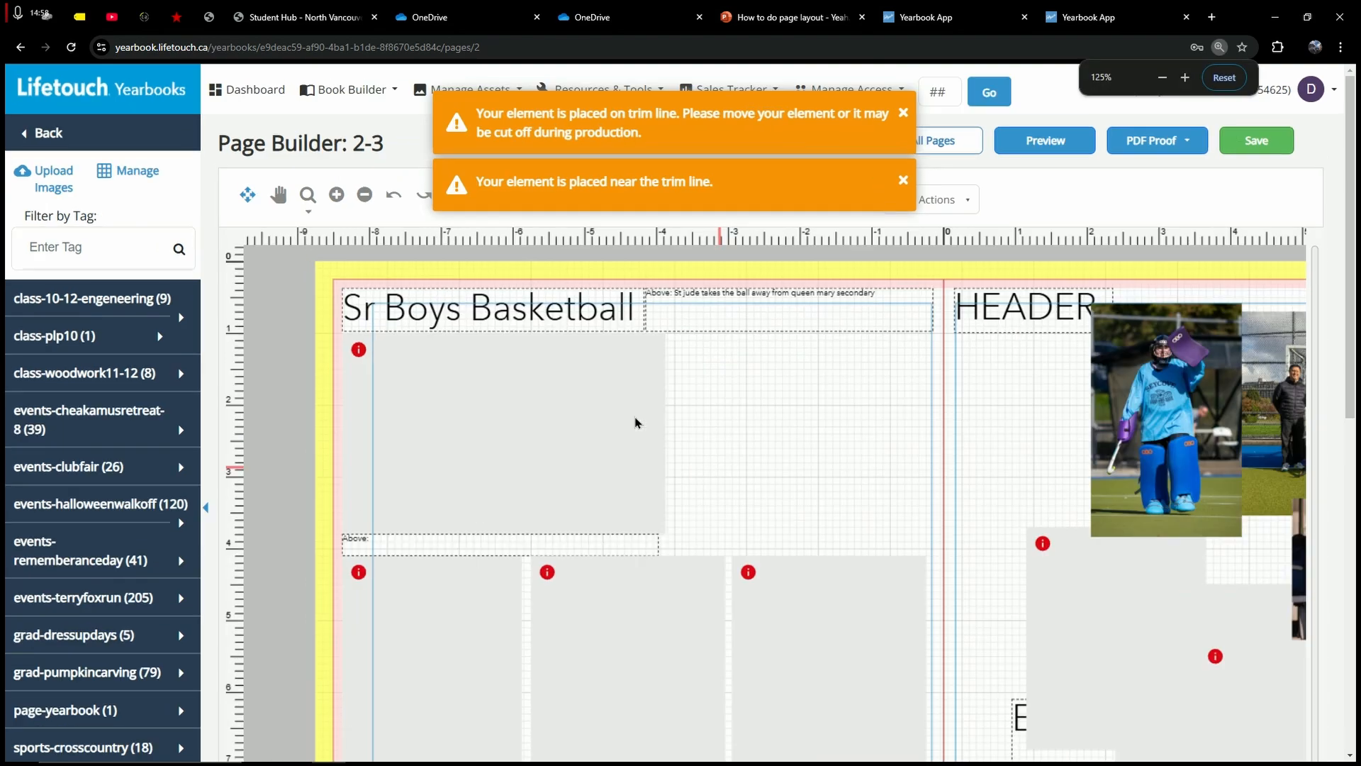
scroll(799, 523, "down", 3)
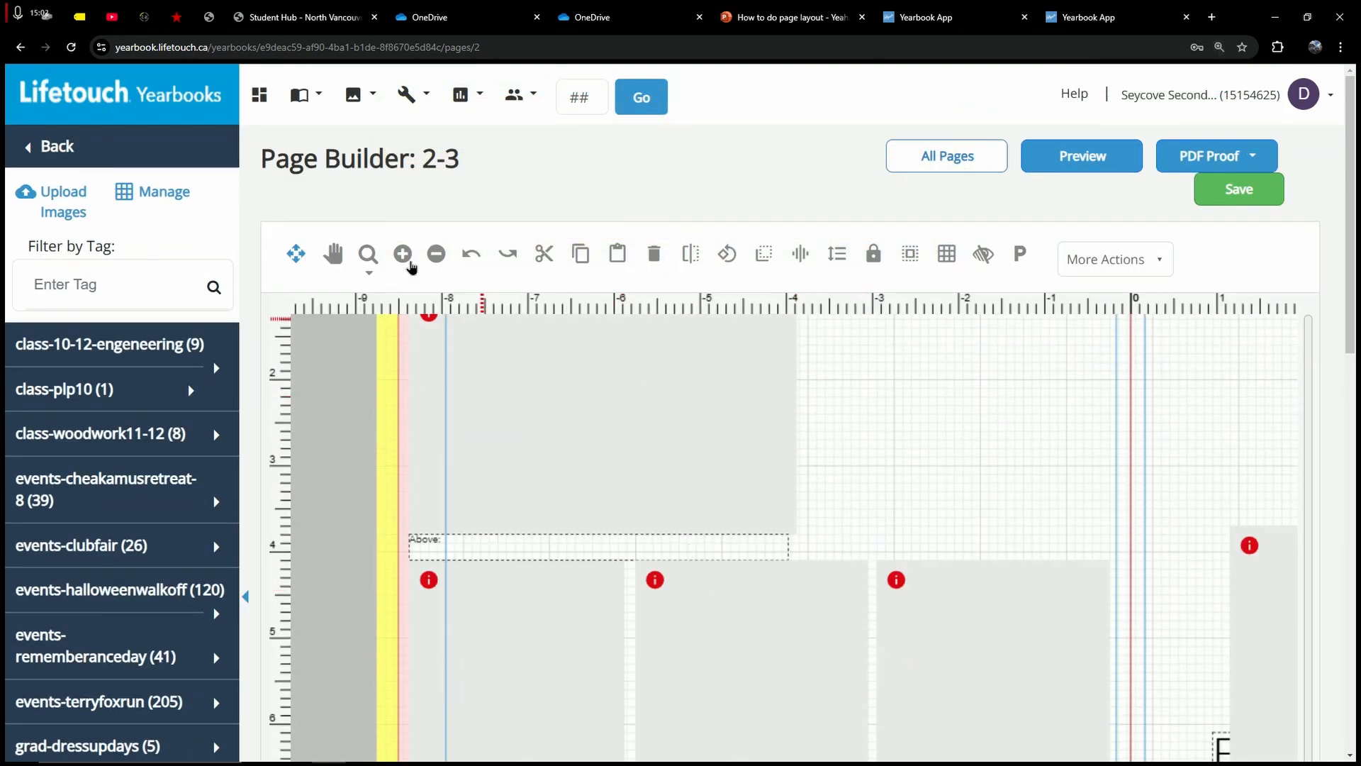
Step: Nudge the Above: caption box into place and adjust its height while zooming in and out
left_click(404, 255)
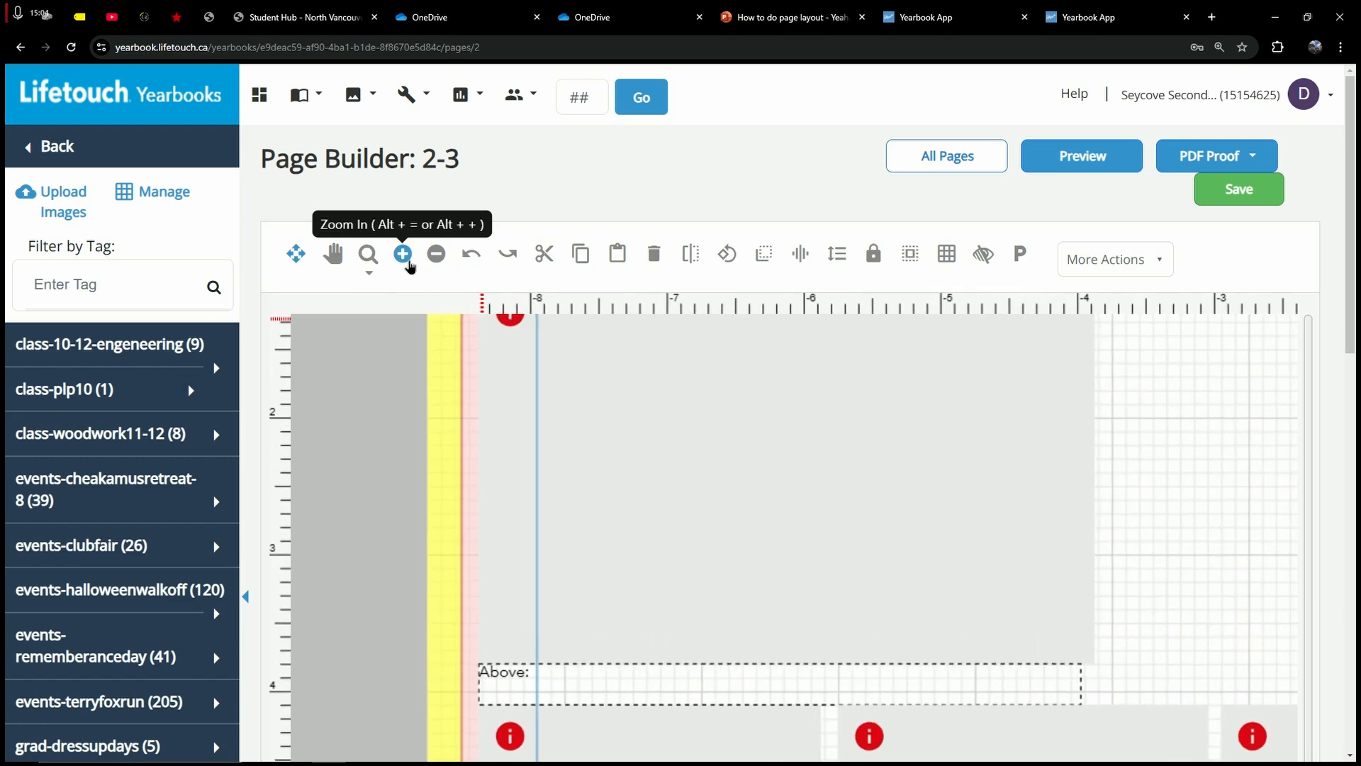
scroll(982, 464, "down", 4)
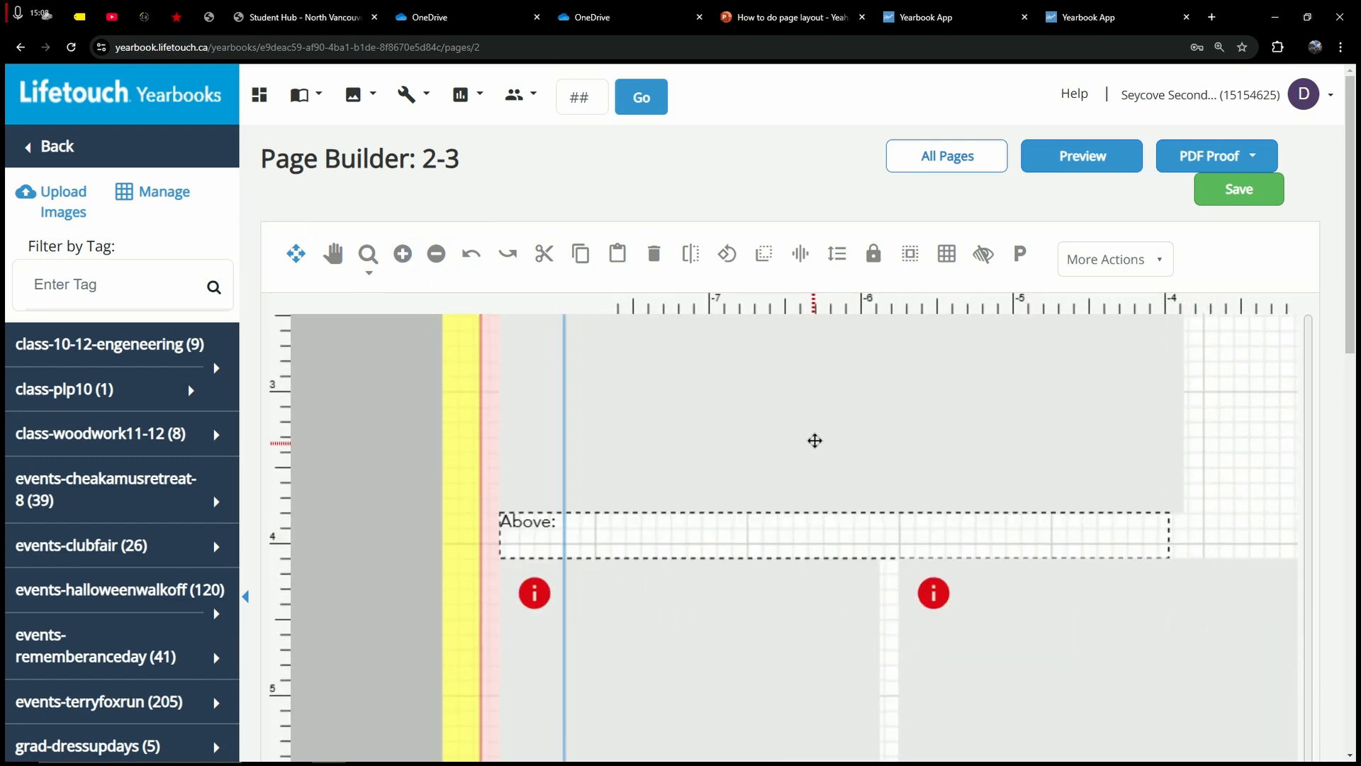
left_click_drag(653, 538, 672, 536)
left_click(507, 531)
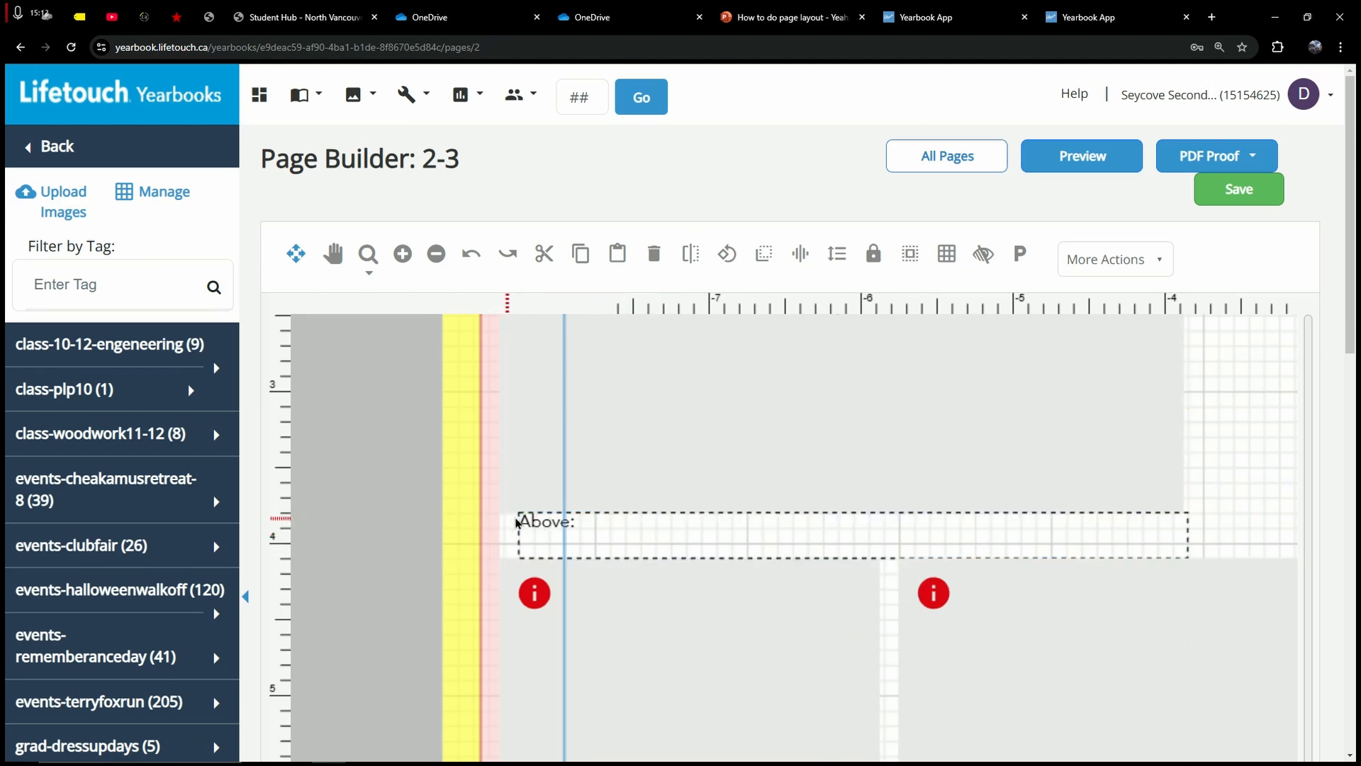
left_click(737, 528)
mouse_move(843, 544)
left_mouse_down()
mouse_move(813, 538)
mouse_move(835, 554)
left_mouse_up()
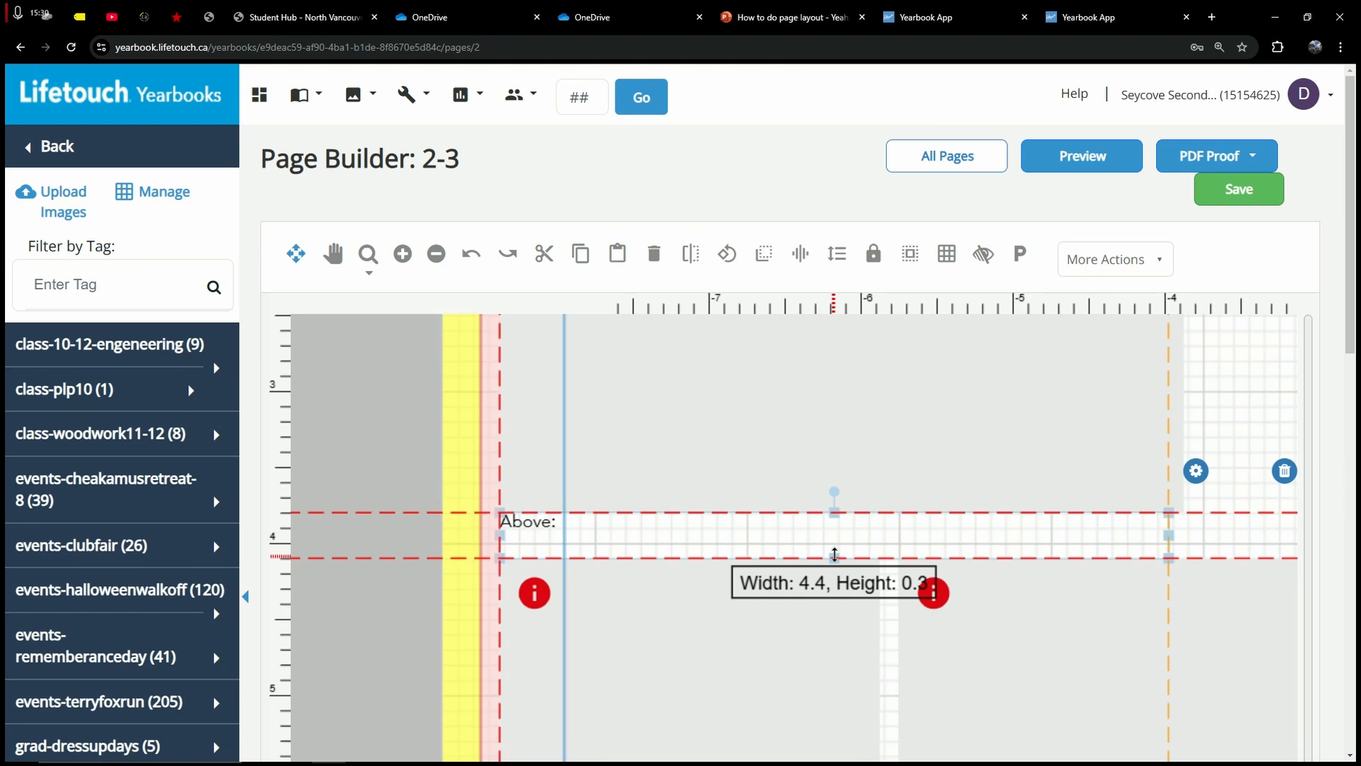
left_click_drag(834, 555, 835, 556)
left_click(410, 503)
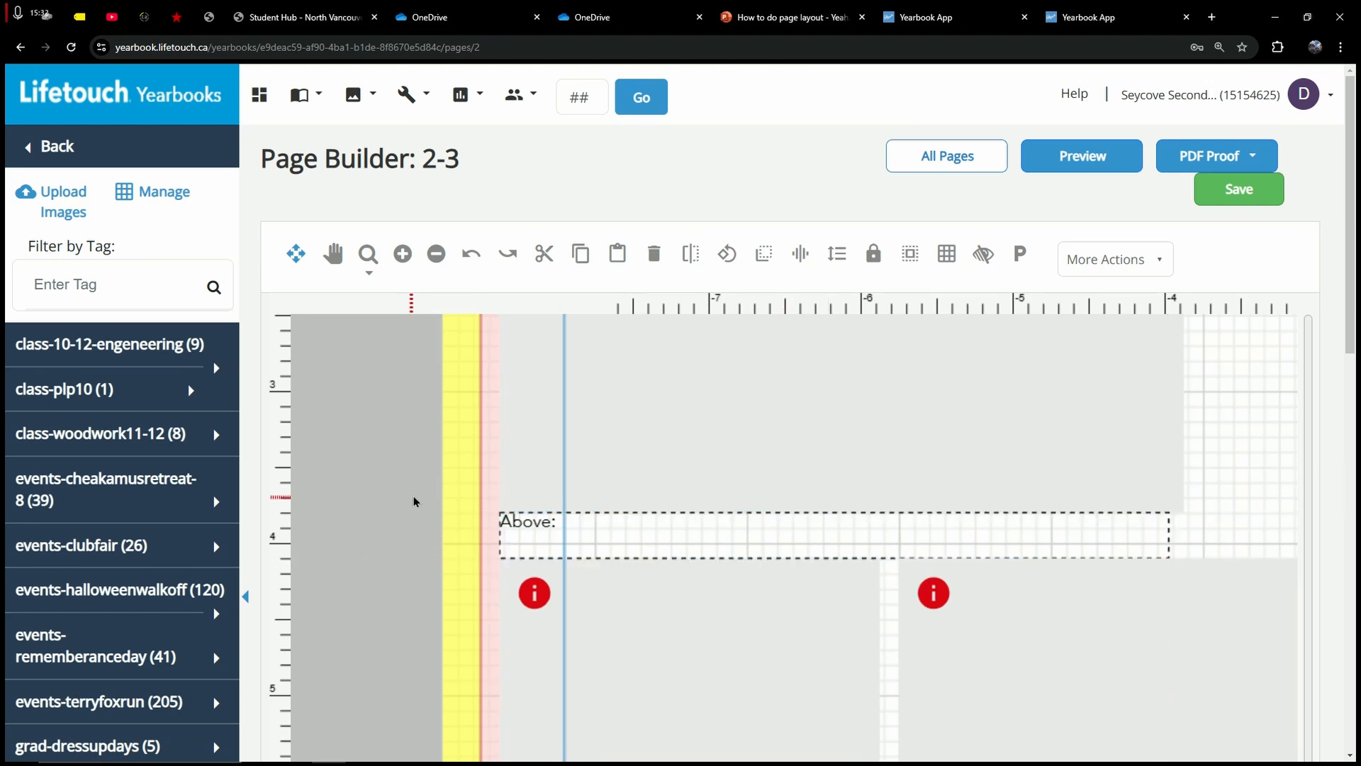
key("ctrl+minus")
key("ctrl+minus")
key("ctrl+minus")
key("ctrl+minus")
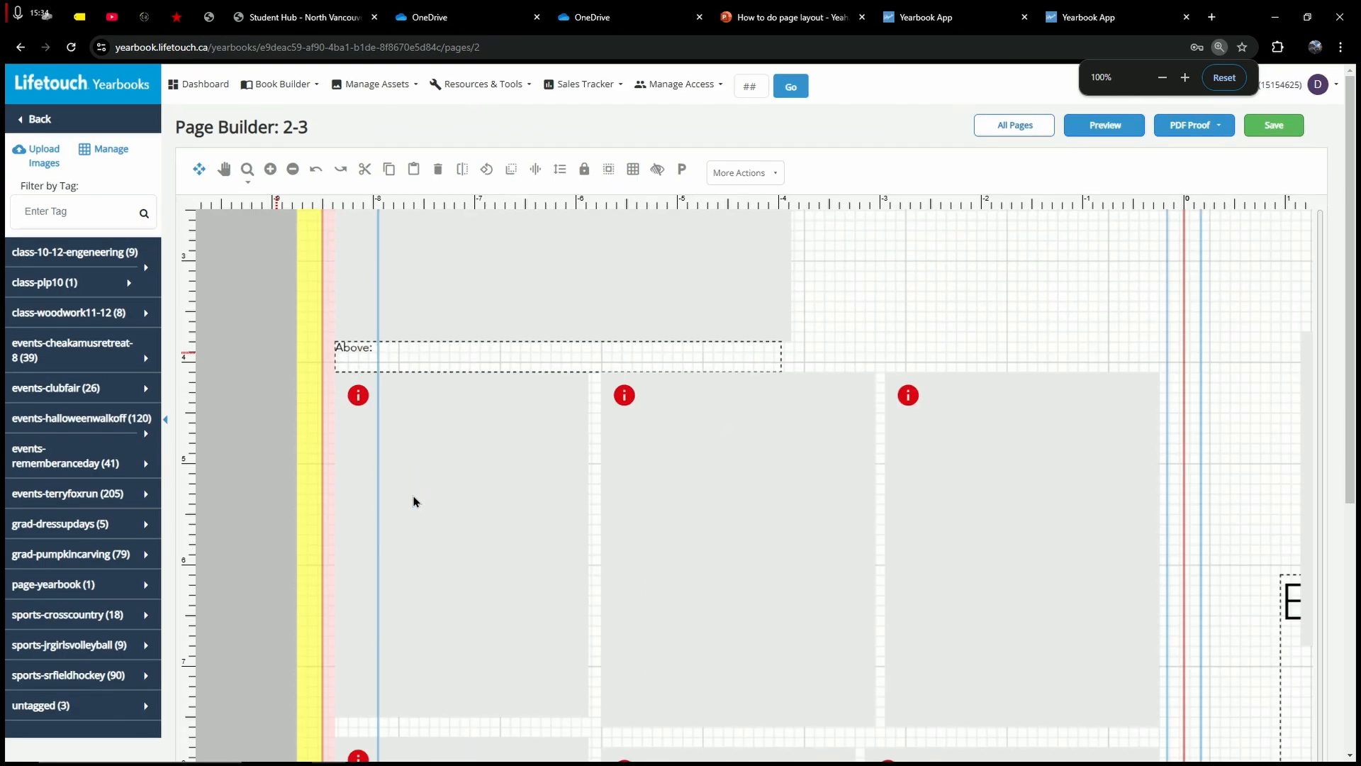
scroll(660, 559, "up", 3)
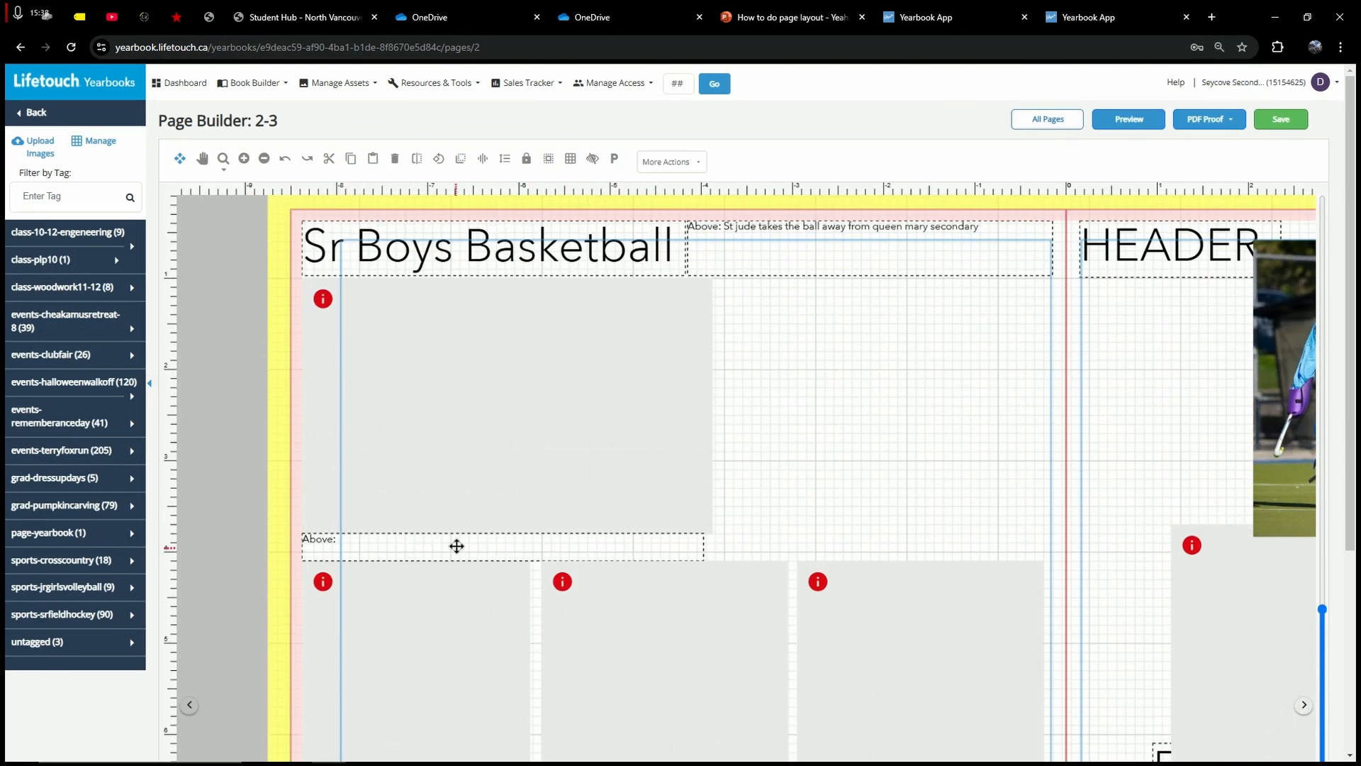
Step: Move the Above: caption below the second frame row, narrowed to the first frame's width
left_click(457, 546)
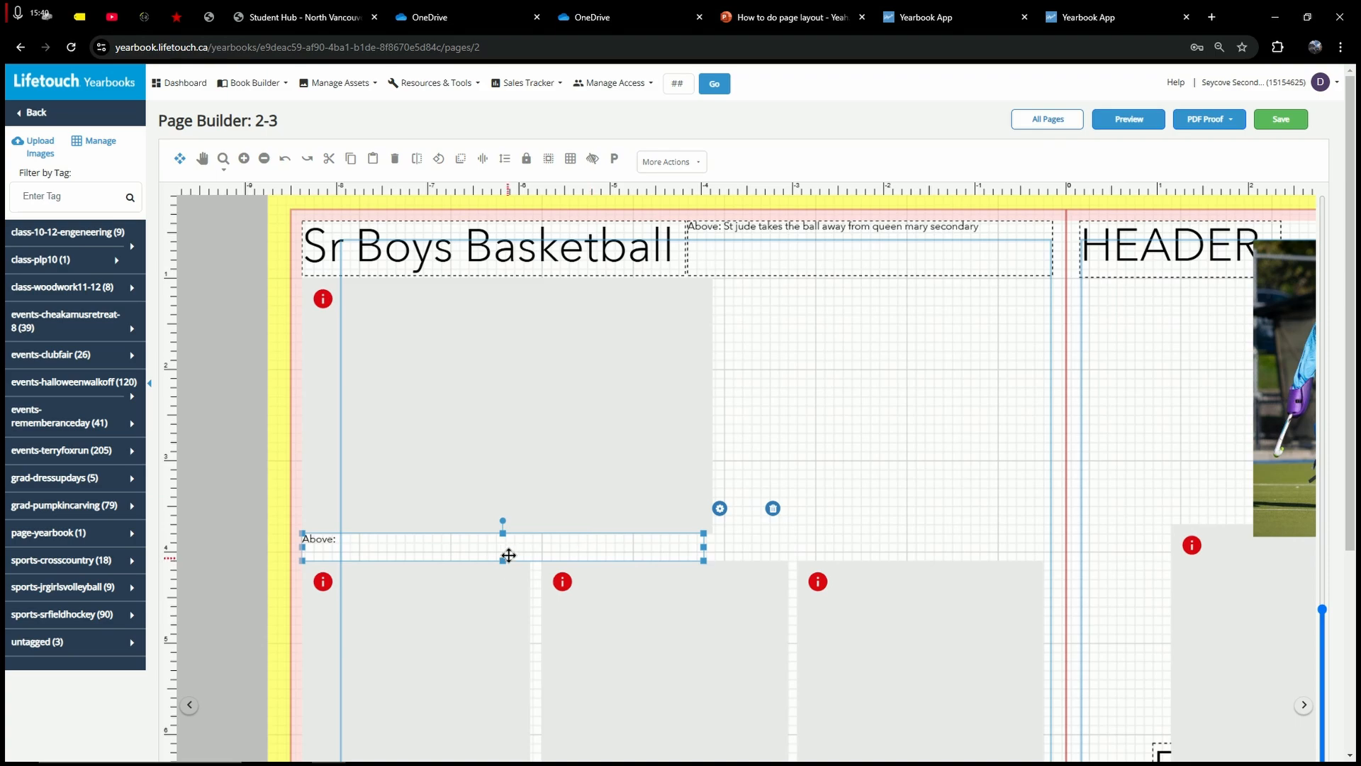
mouse_move(504, 559)
left_mouse_down()
mouse_move(504, 586)
mouse_move(506, 561)
left_mouse_up()
left_click(772, 441)
scroll(774, 443, "up", 1)
scroll(774, 443, "up", 1)
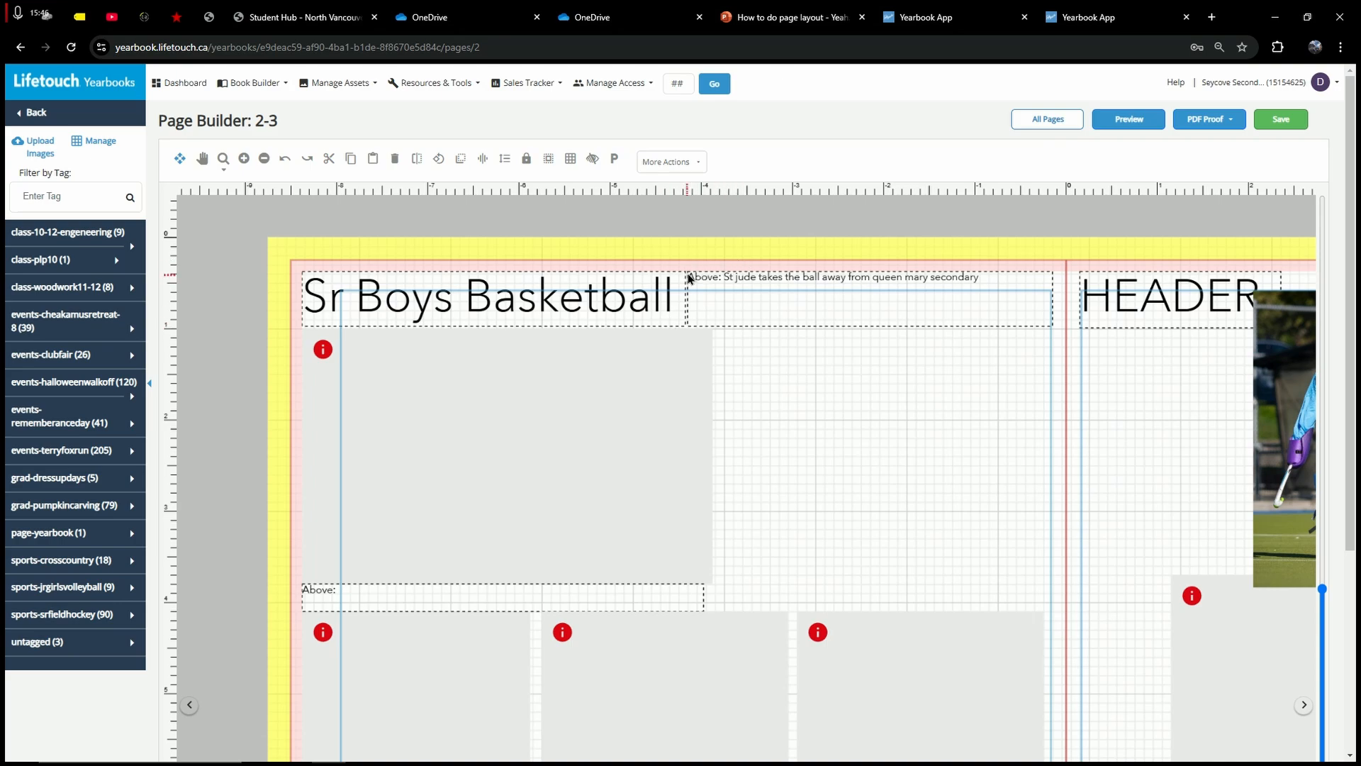
scroll(416, 461, "down", 5)
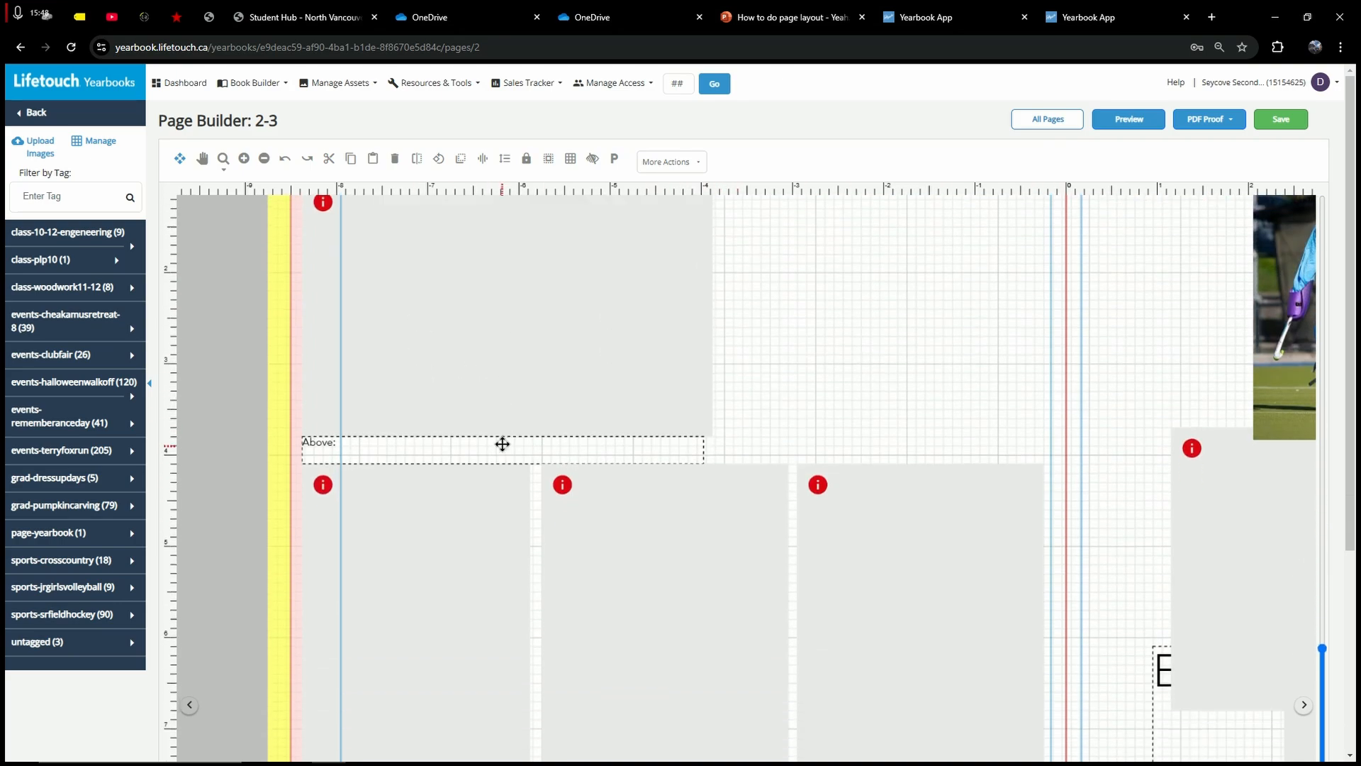
scroll(502, 444, "down", 2)
left_click(550, 378)
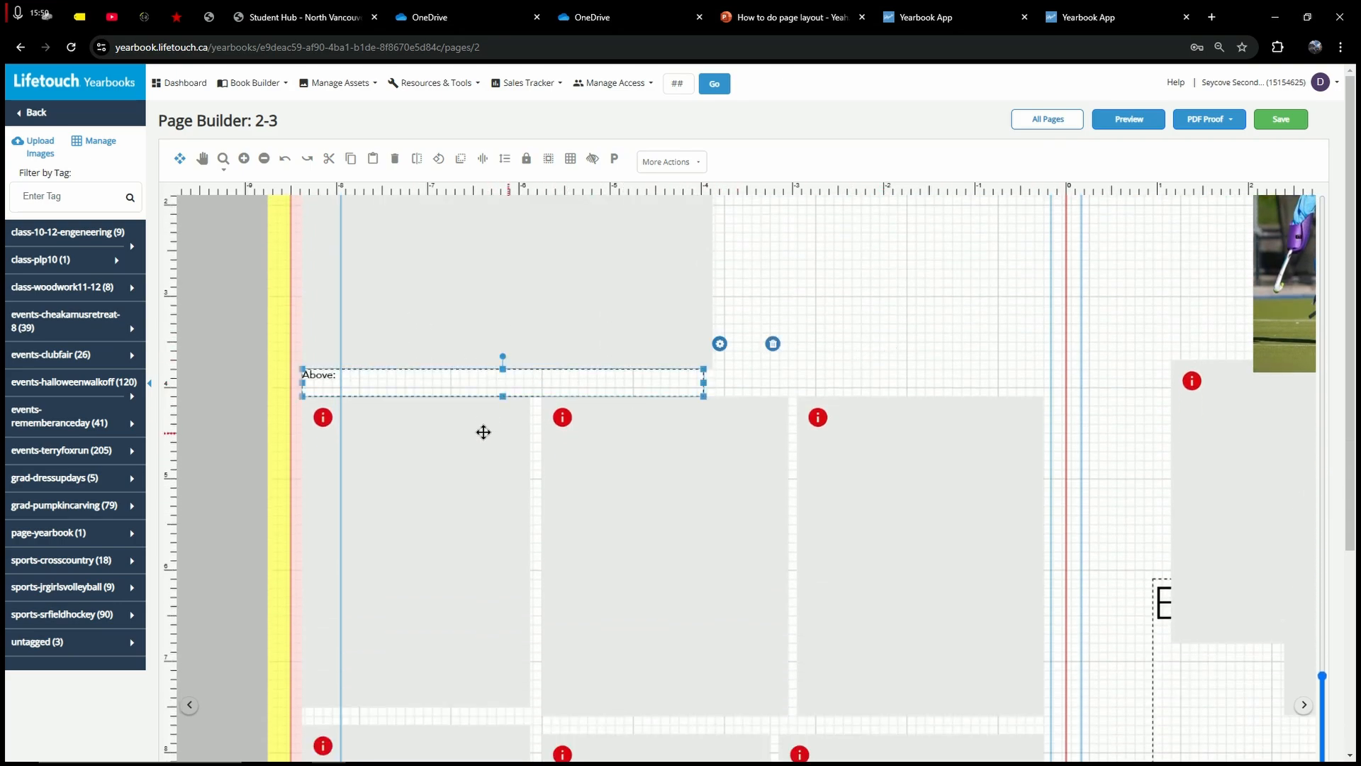
left_click_drag(465, 383, 529, 638)
left_click_drag(703, 638, 530, 640)
left_click_drag(415, 650, 416, 651)
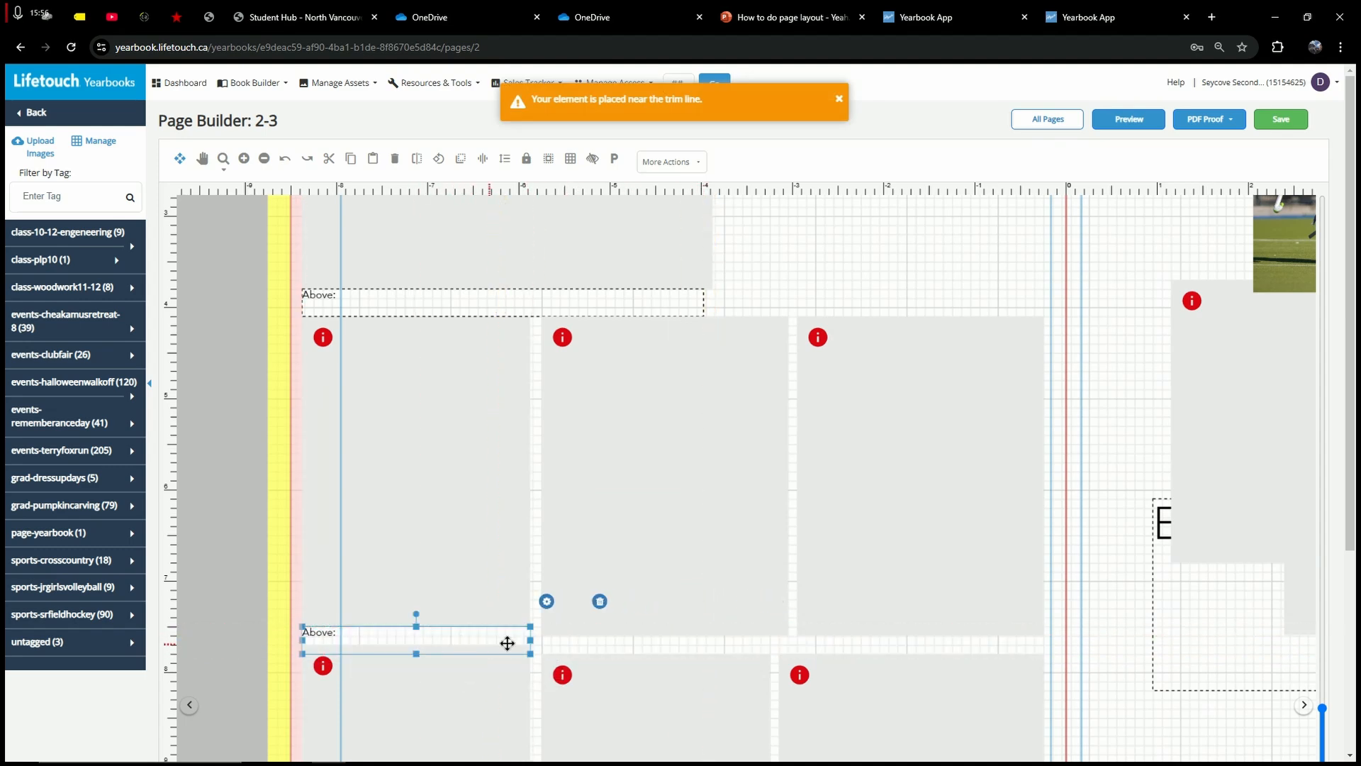
scroll(535, 660, "down", 5)
Step: Shift the frame under the caption down and shorten the middle frame to height 3.4
left_click_drag(489, 596, 454, 587)
left_click(567, 544)
left_click(588, 506)
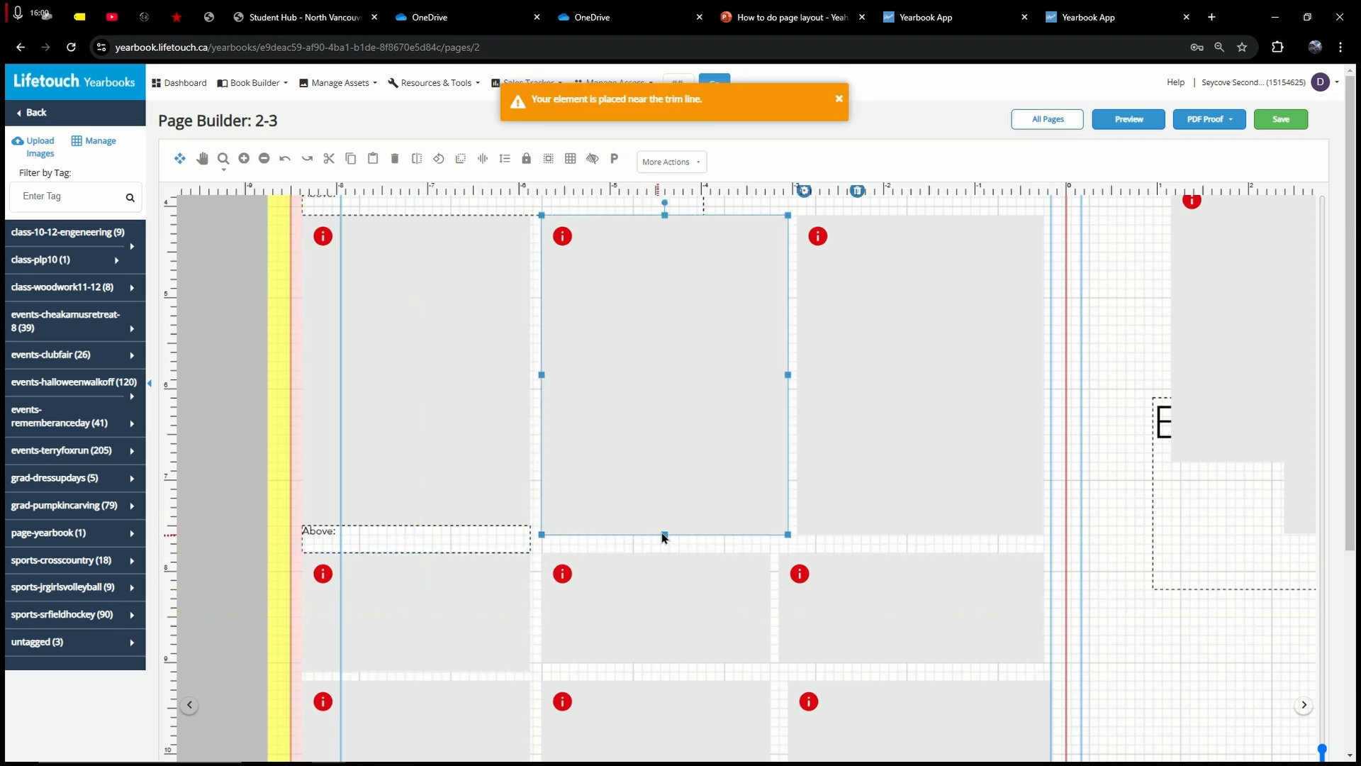
left_click_drag(665, 535, 664, 526)
left_click(653, 543)
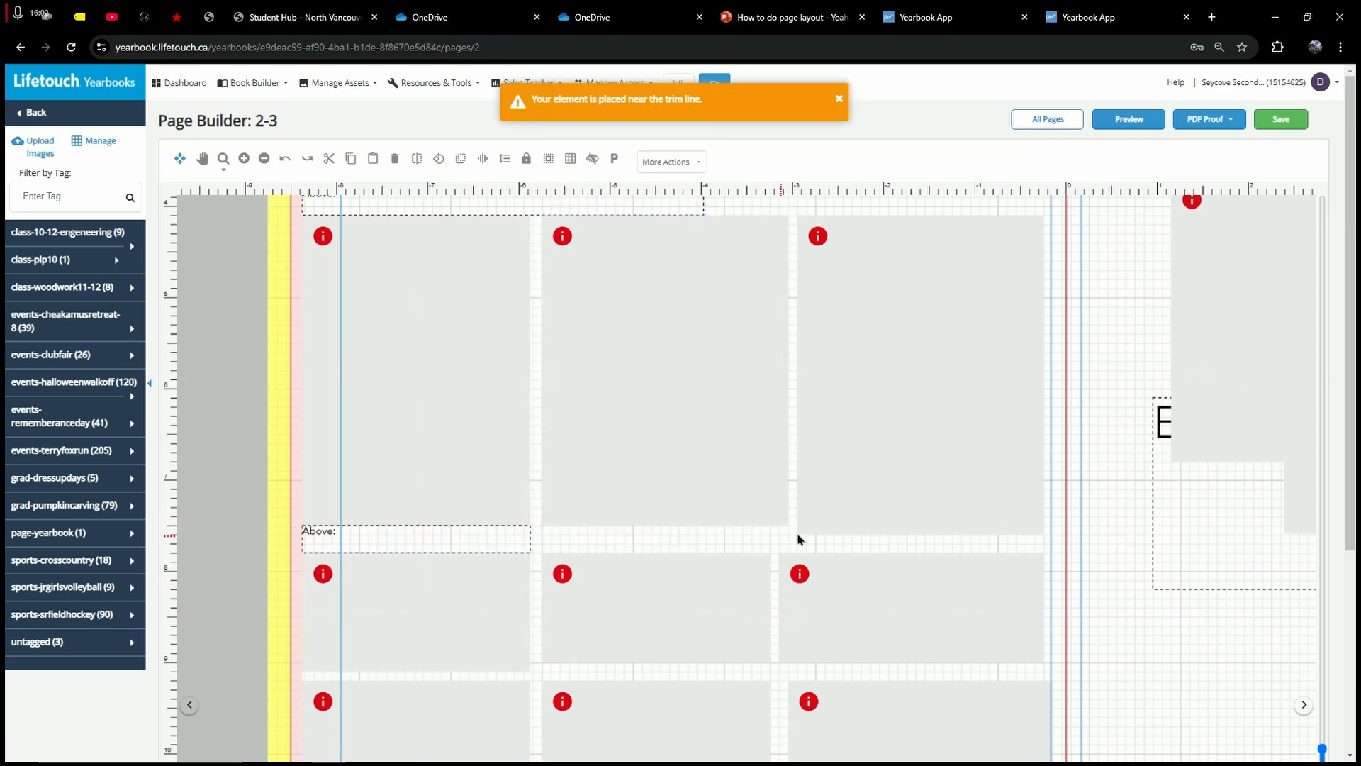
Step: Place an Above: caption under the middle frame
left_click(964, 496)
left_click(408, 532)
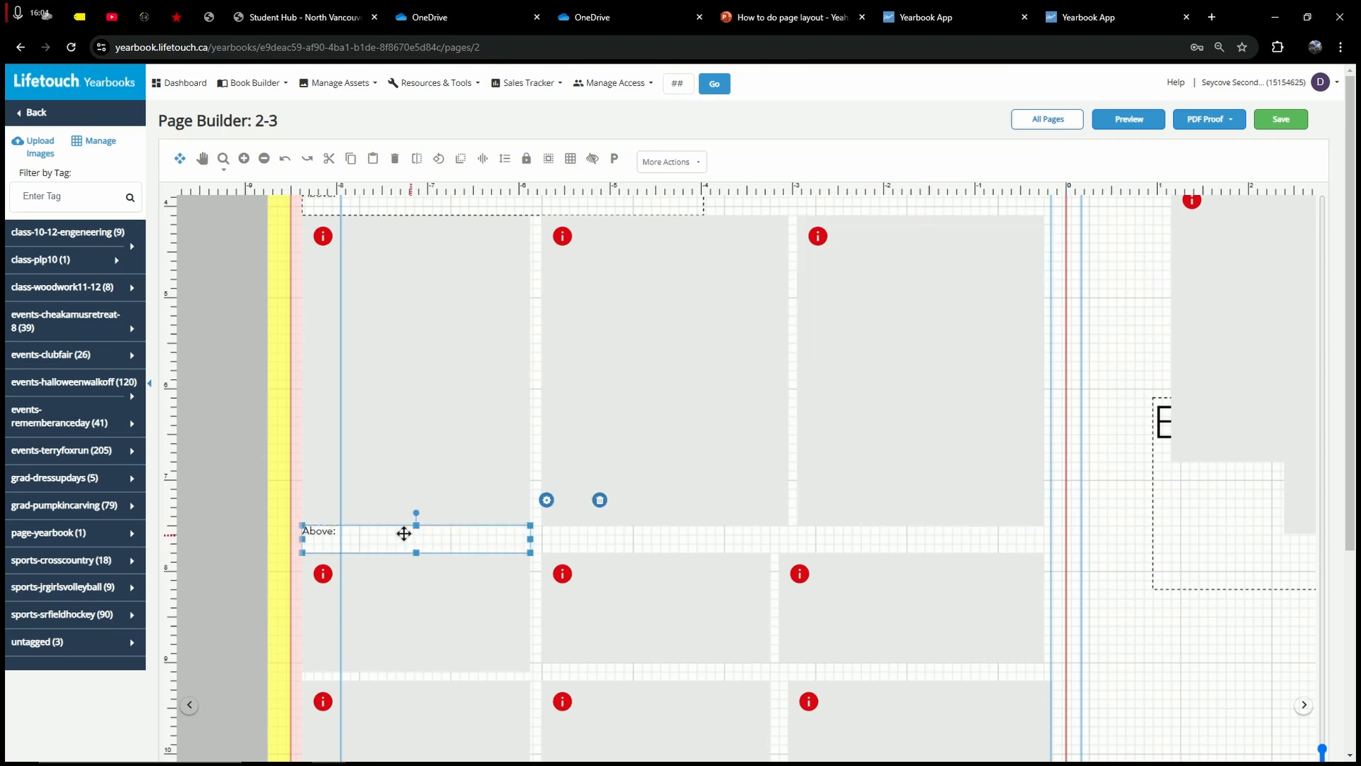
left_click(624, 544)
left_click(480, 540)
left_click(599, 548)
scroll(602, 545, "down", 2)
left_click_drag(506, 545, 709, 545)
Step: Place a caption under the third frame and widen the middle and third captions to match their frames
left_click(560, 502)
left_click(564, 501)
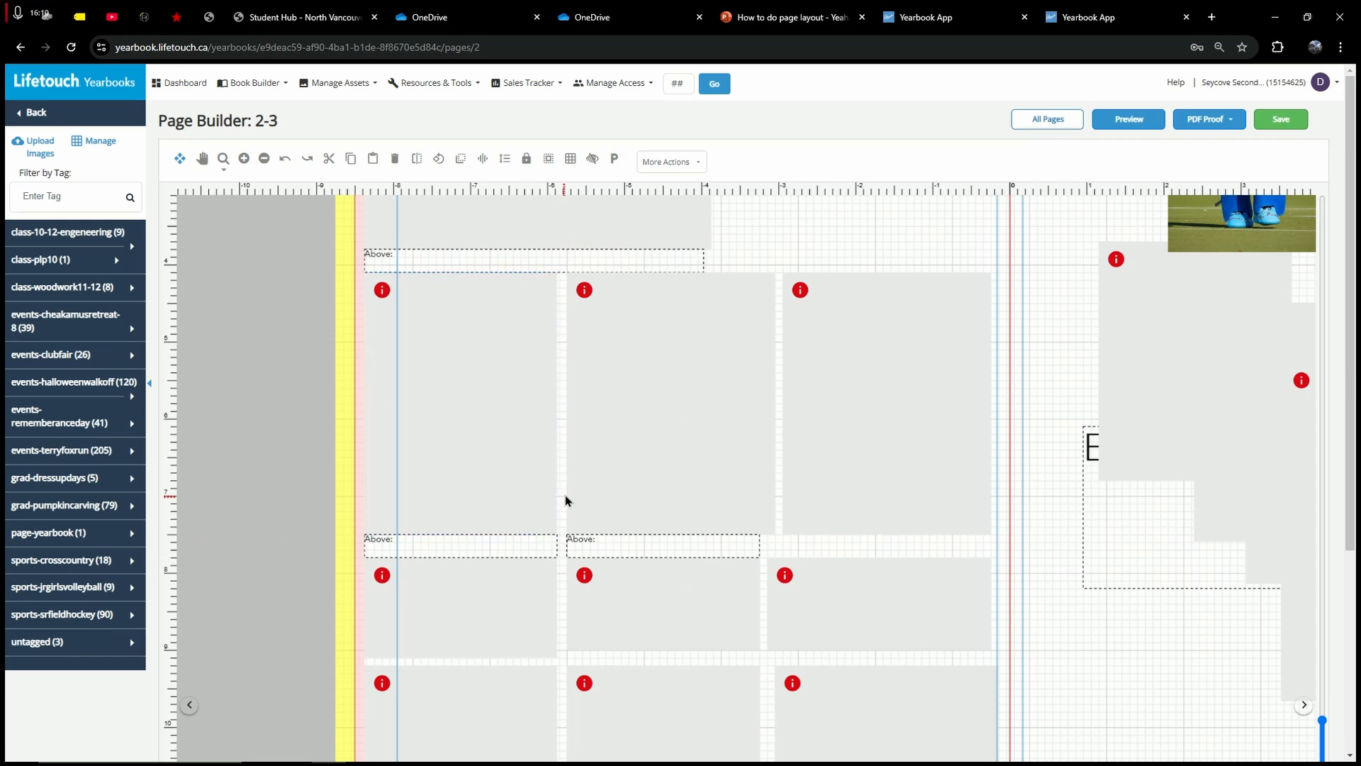
left_click(480, 541)
left_click_drag(480, 540, 892, 541)
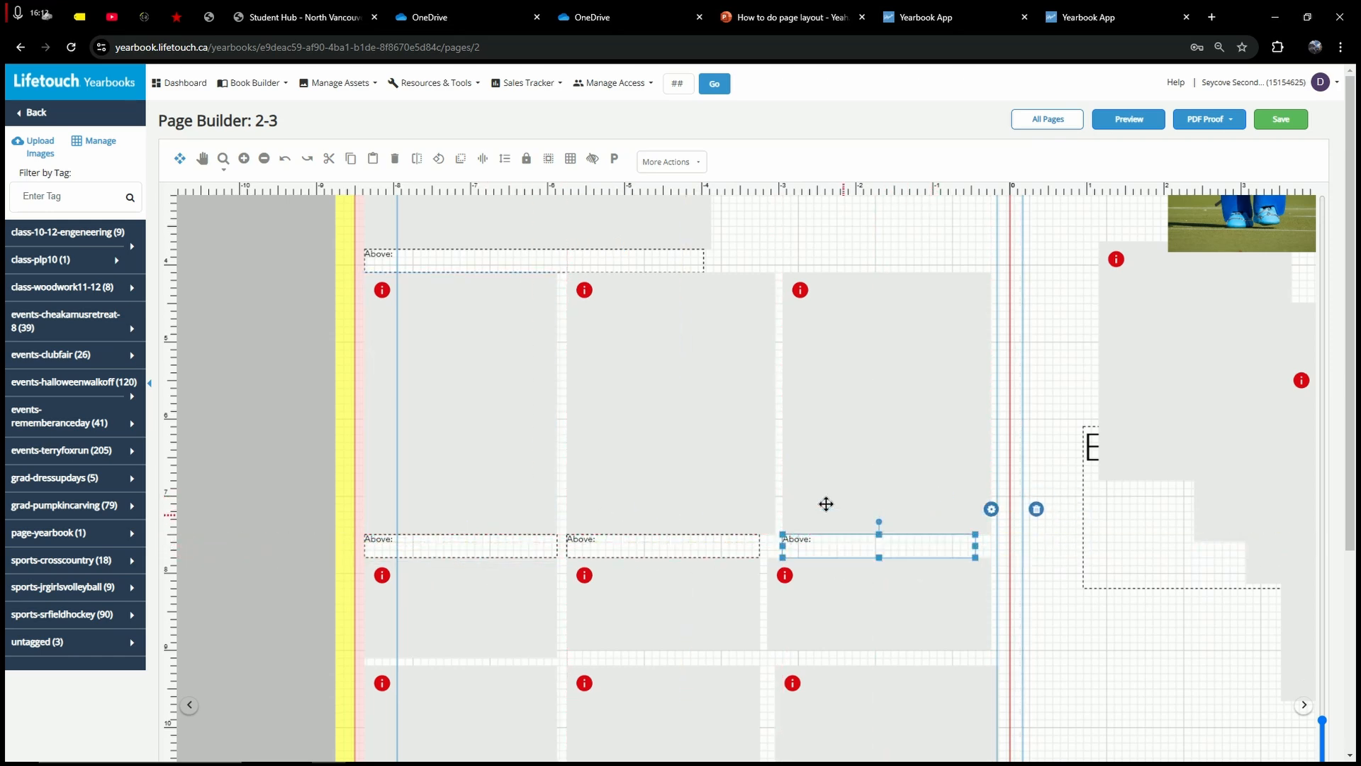
left_click(733, 550)
left_click_drag(762, 544, 775, 544)
left_click(874, 541)
left_click_drag(975, 544, 989, 543)
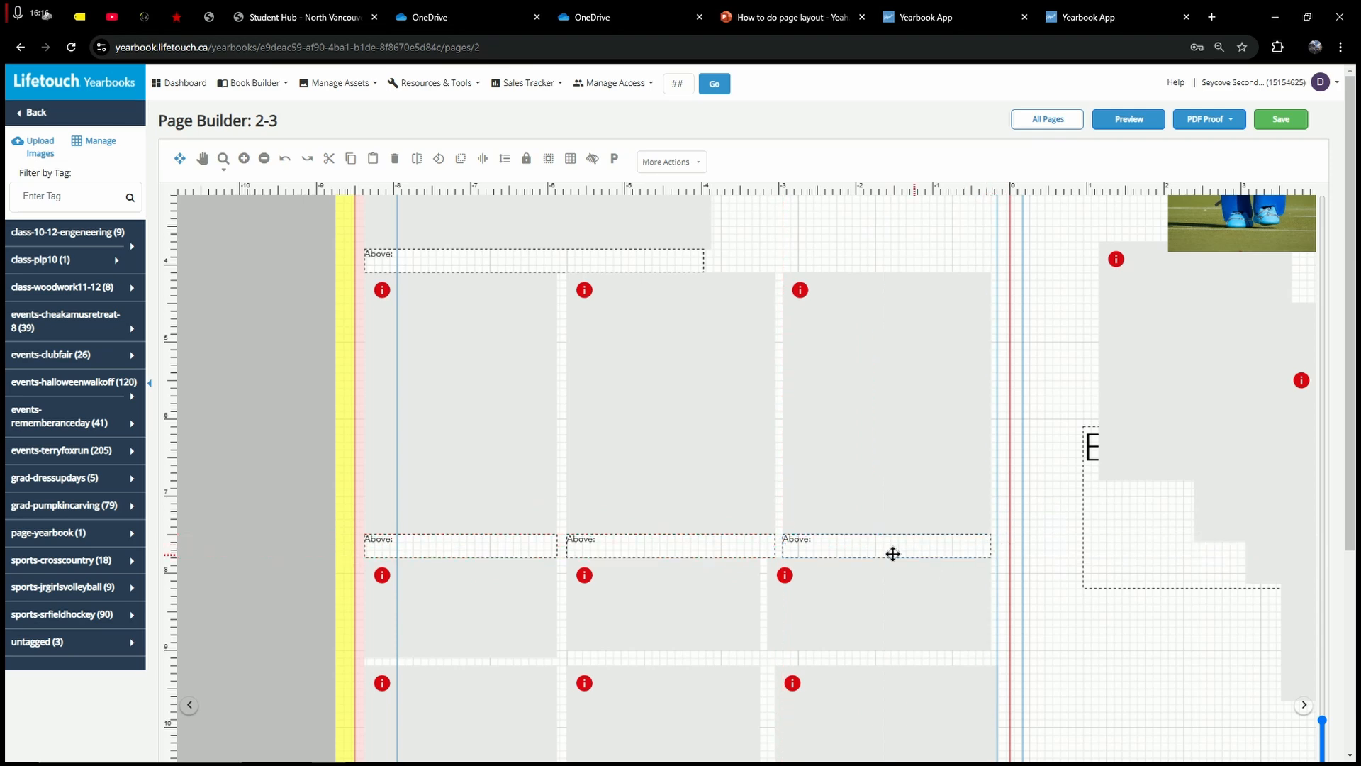
Step: Return to the main design tools, dismiss the unsaved-changes warning, and open the Text tools
left_click(74, 108)
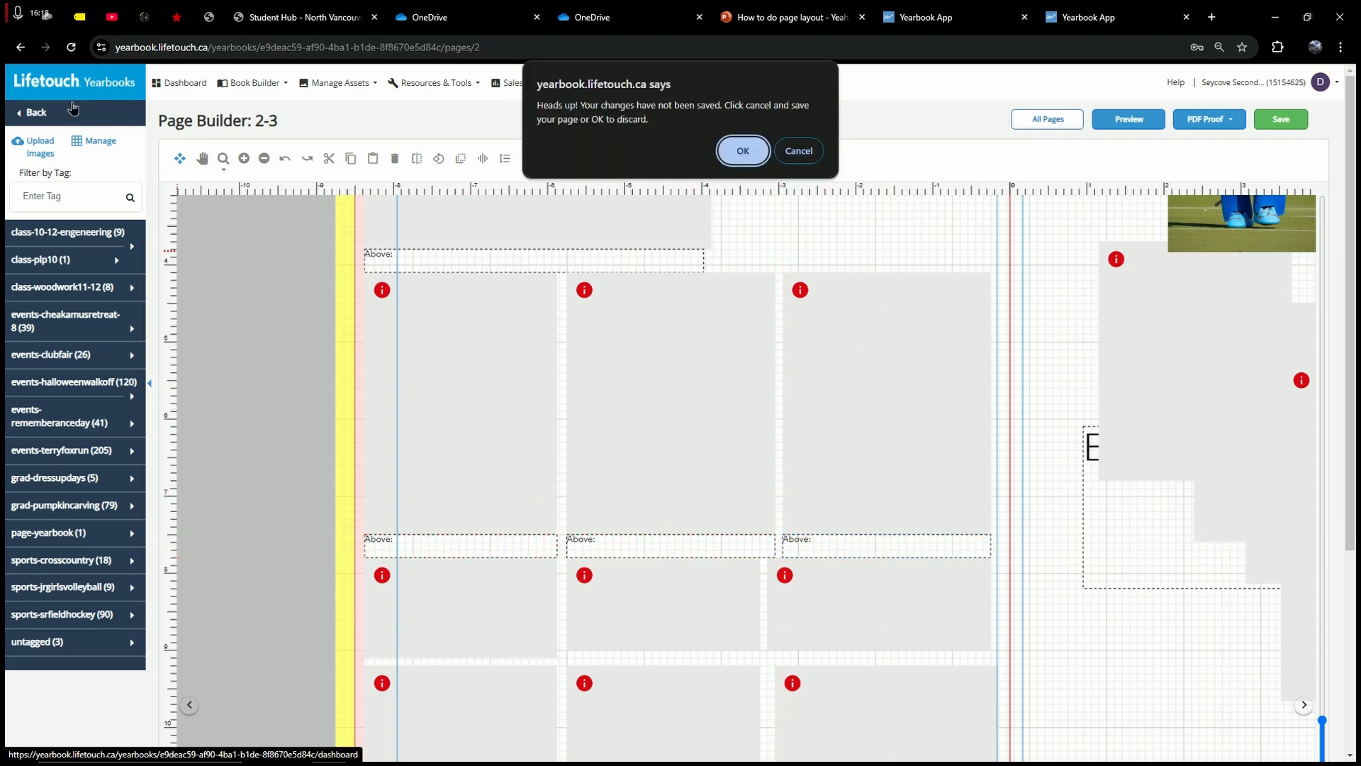
key("Return")
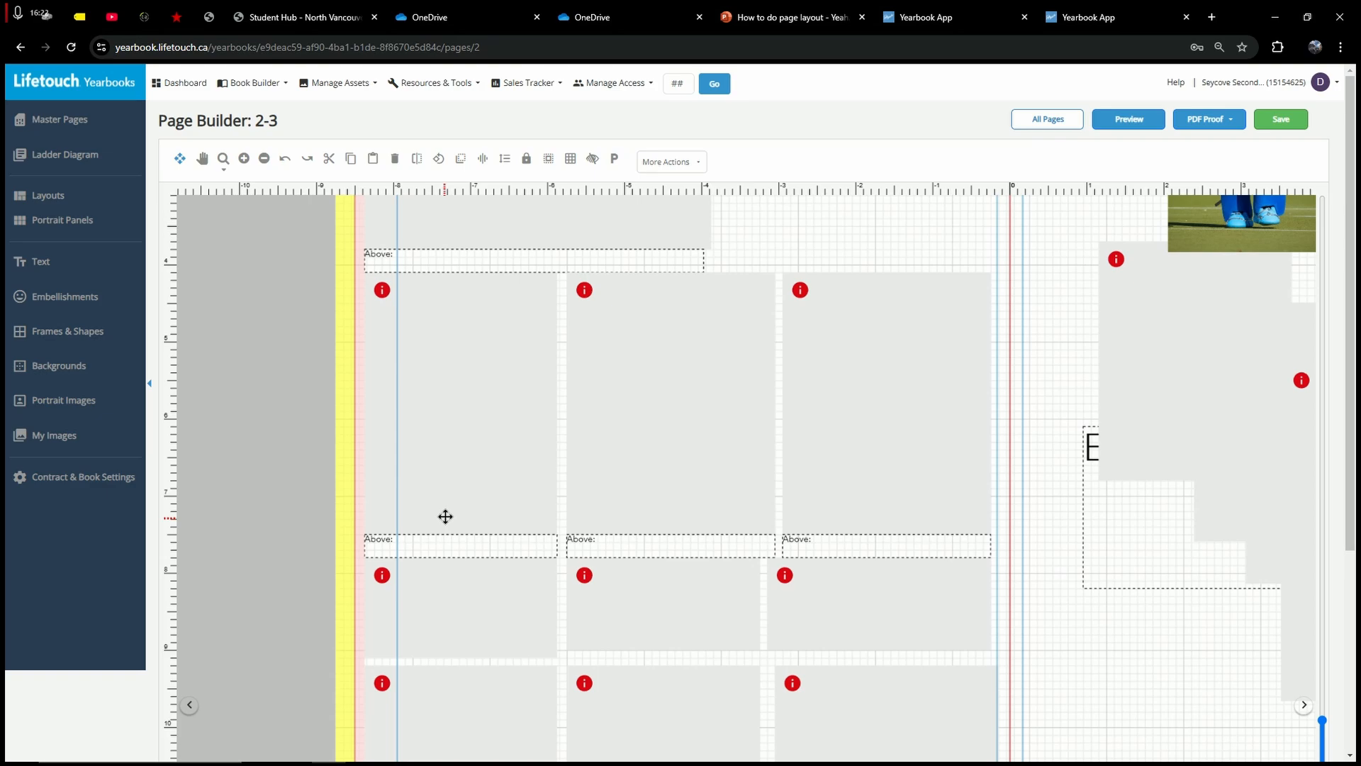
scroll(450, 568, "up", 3)
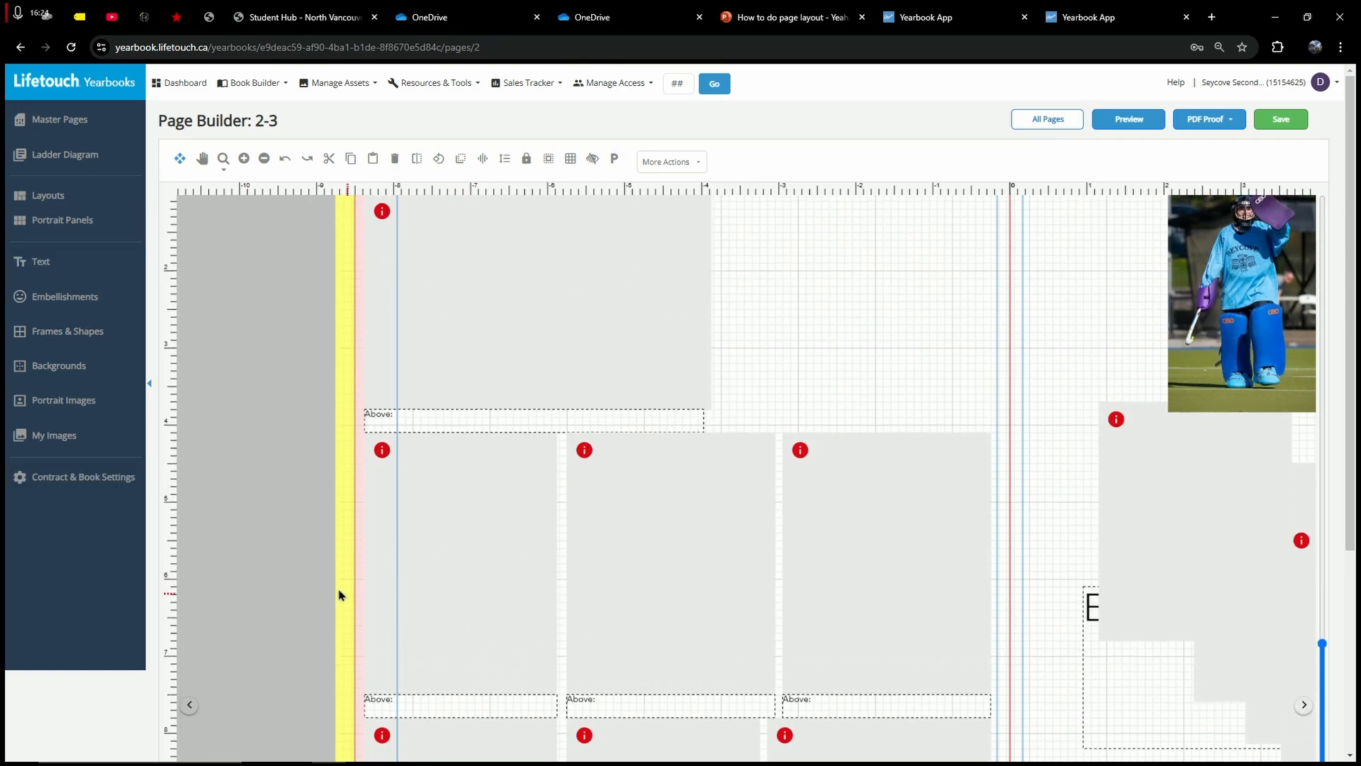
scroll(328, 590, "up", 1)
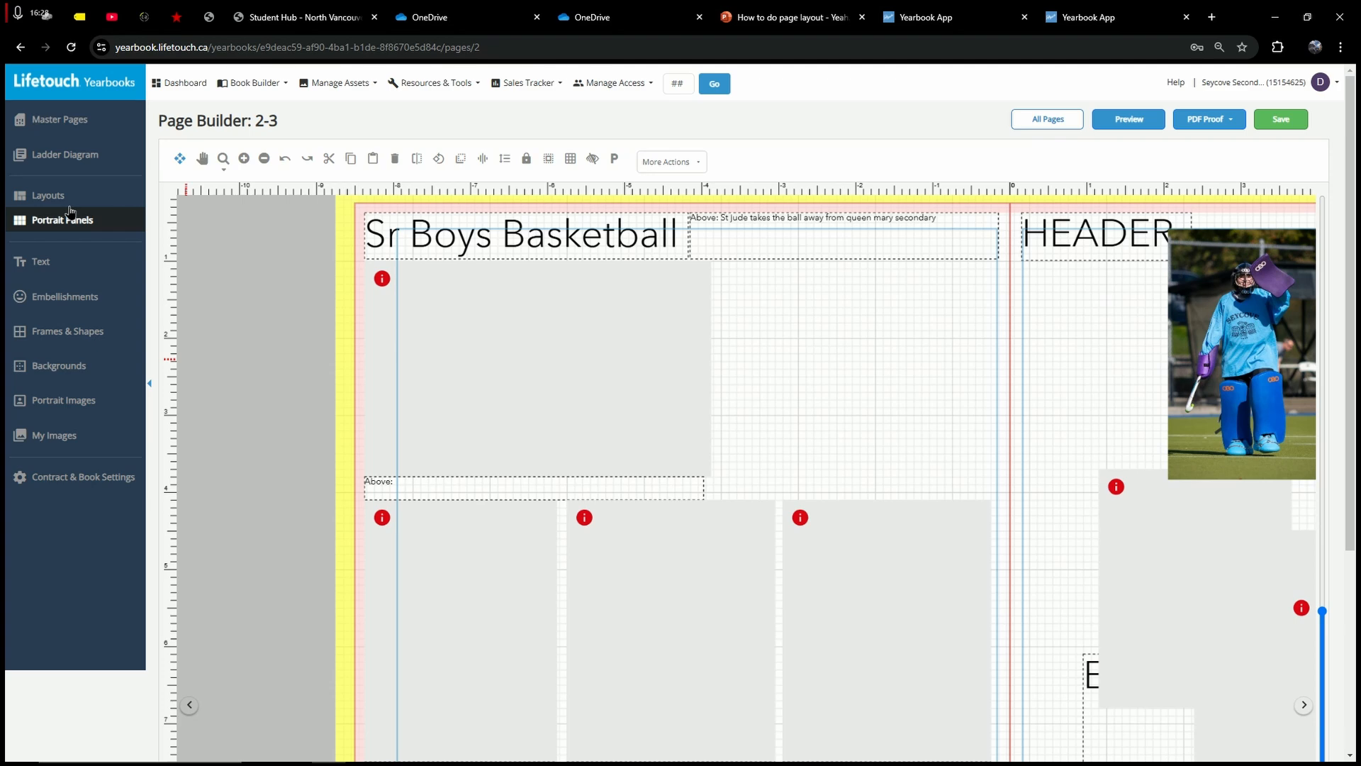
left_click(58, 260)
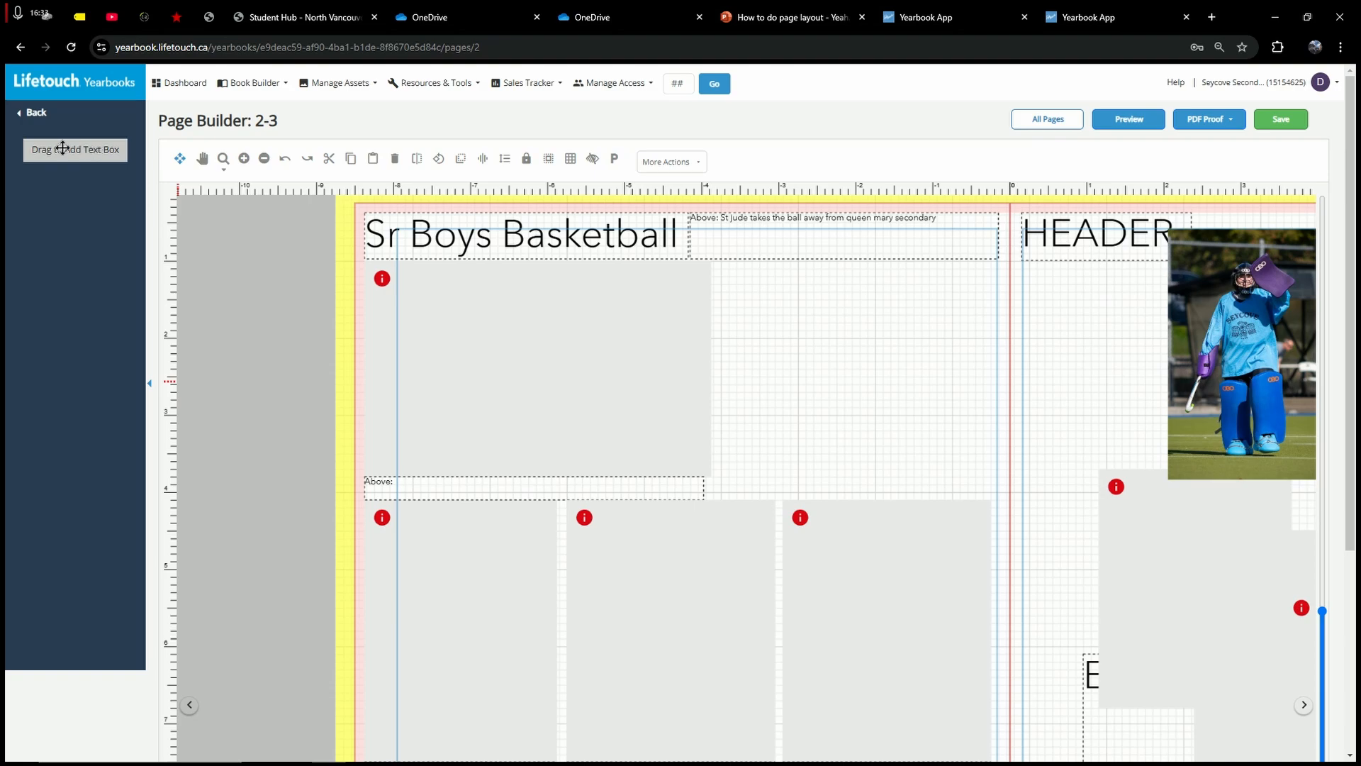
Step: Clear out the lorem ipsum caption and drag a new text box onto the page
left_click_drag(62, 147, 815, 362)
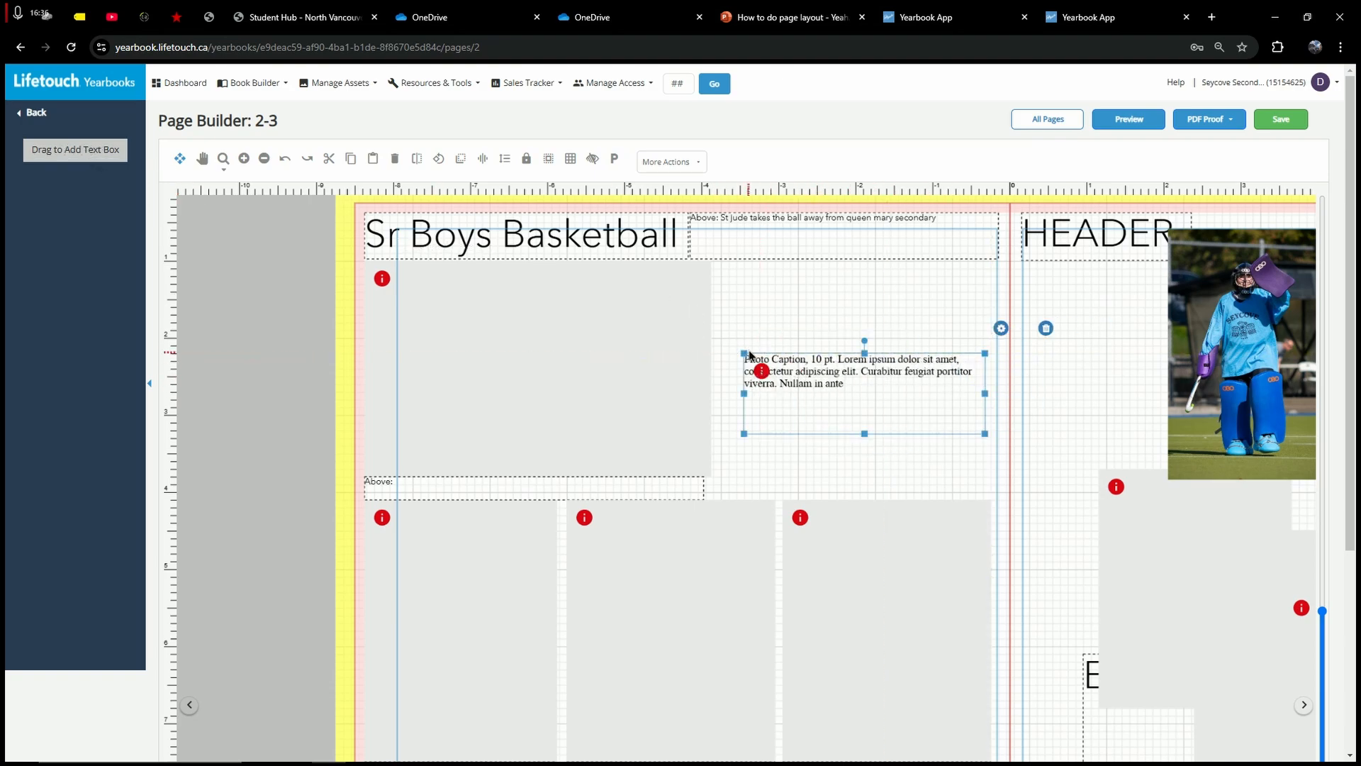
left_click(834, 380)
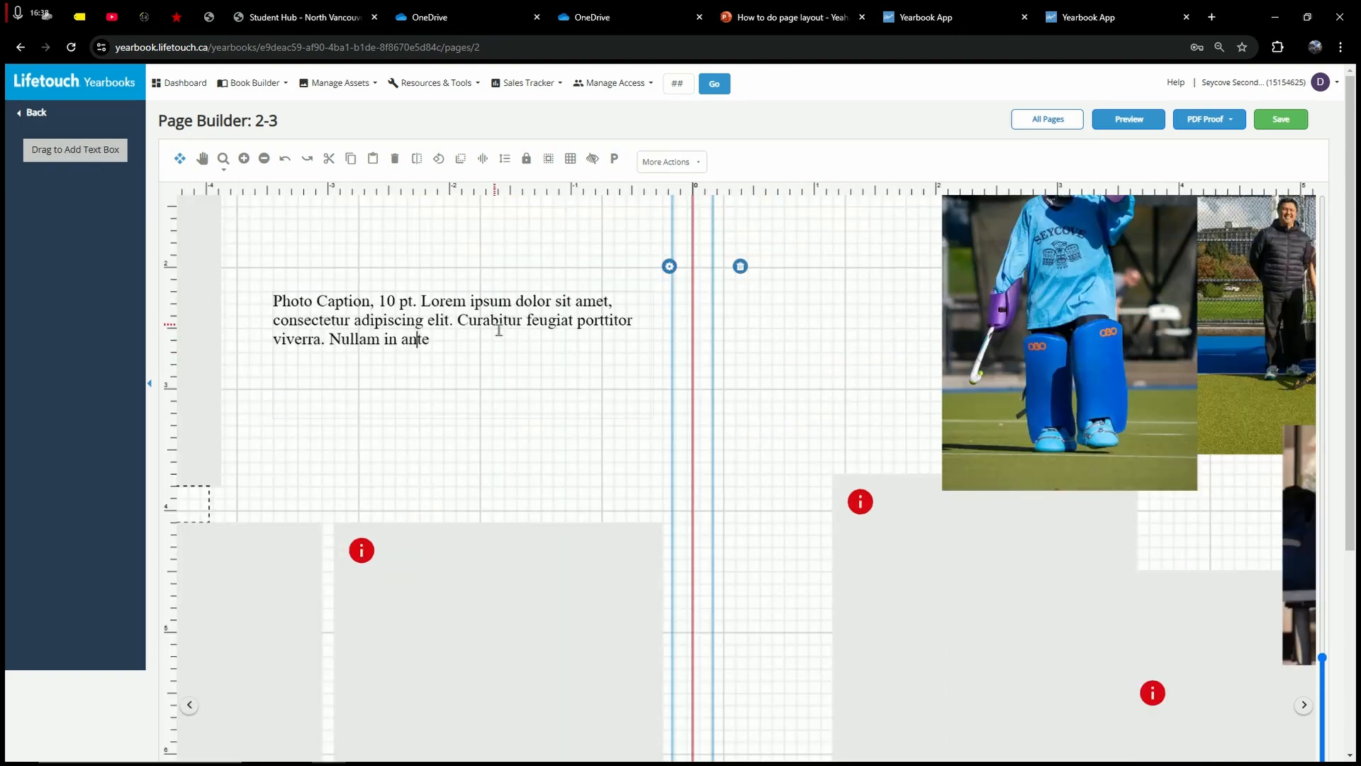
key("ctrl+a")
left_click(13, 260)
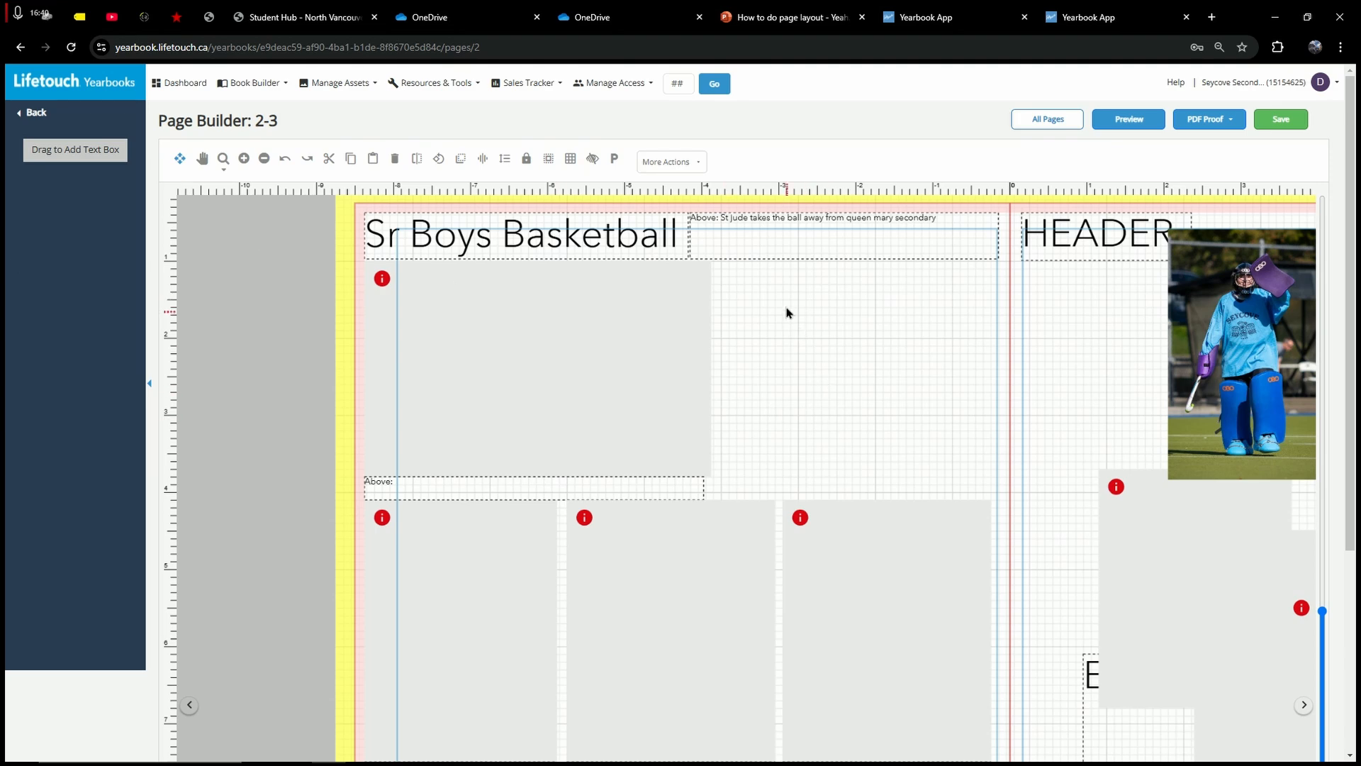
left_click_drag(741, 313, 876, 395)
left_click_drag(62, 152, 831, 334)
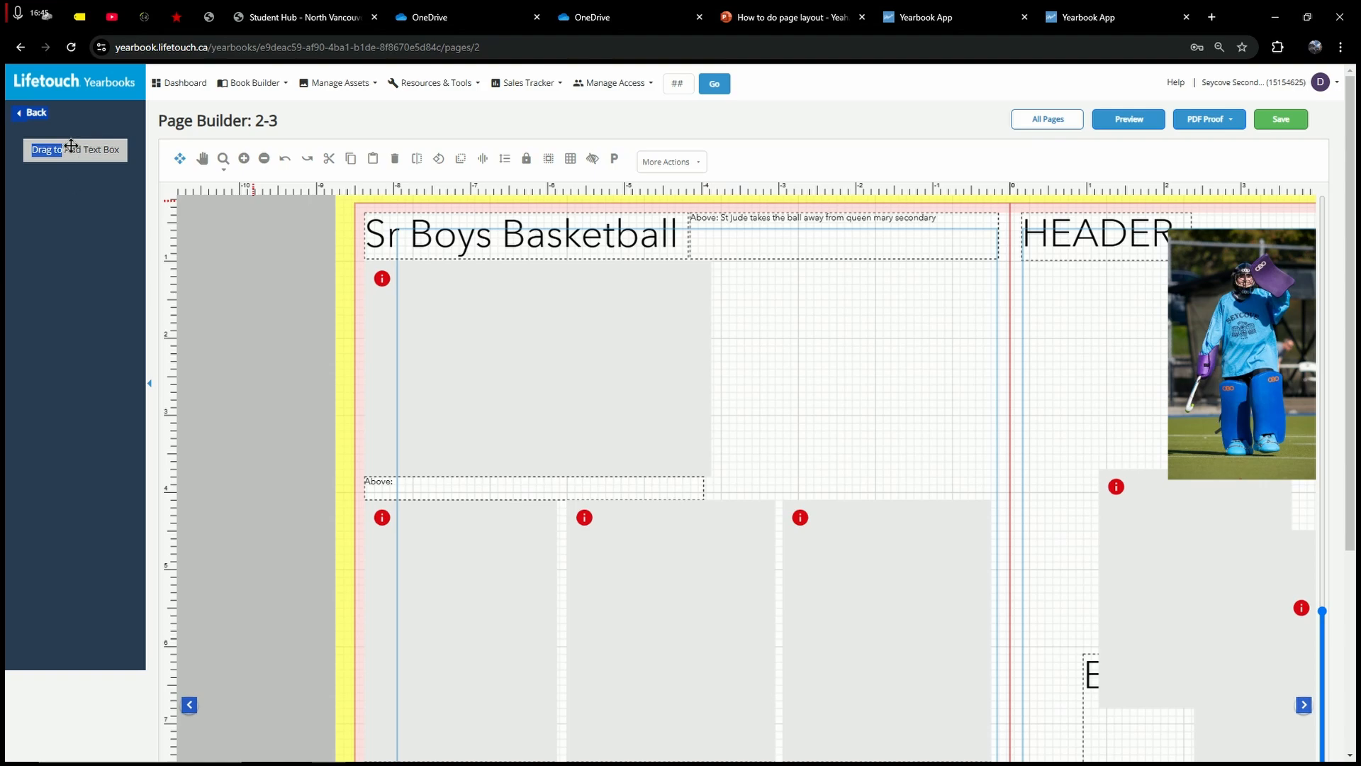
left_click_drag(71, 146, 783, 344)
left_click_drag(699, 343, 248, 298)
Step: Fill the new box with 'DADADADADADADADAD' and position it beside the large photo frame
key("BackSpace")
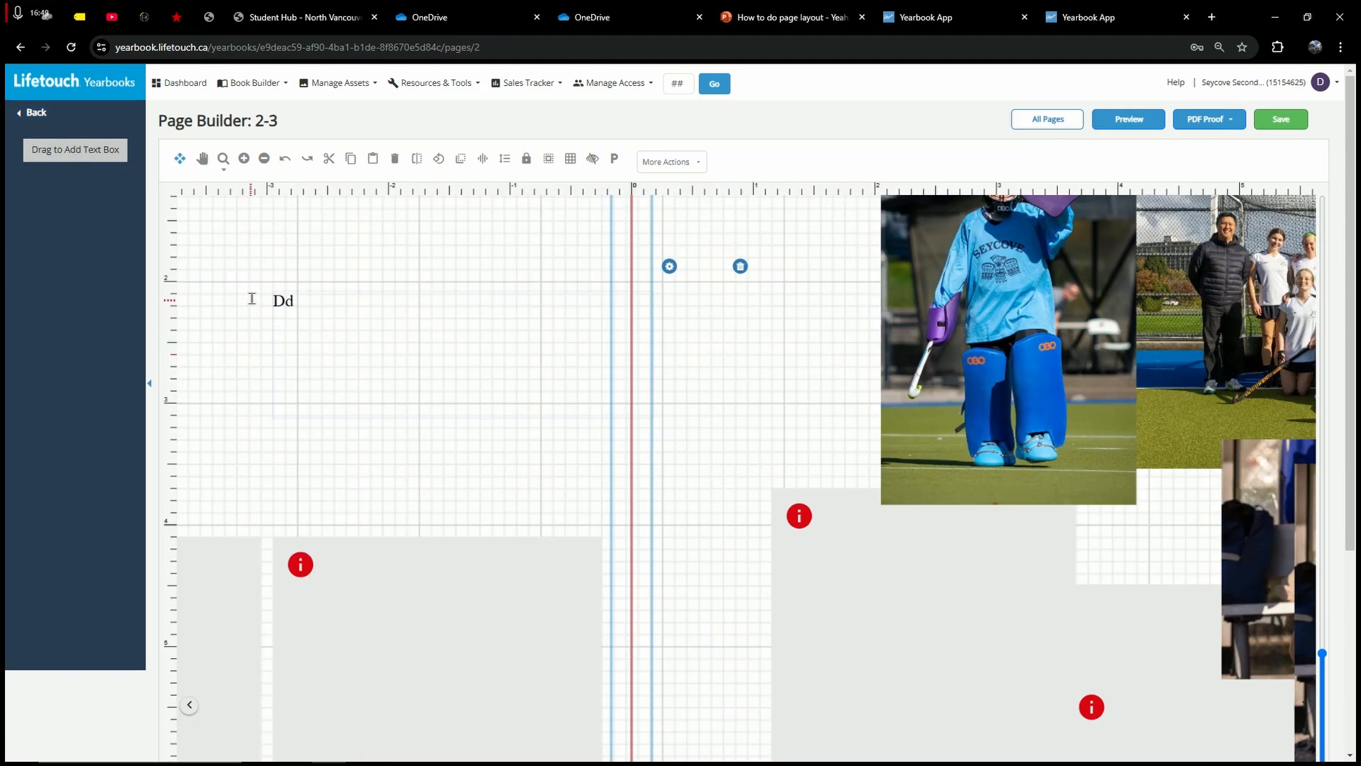
type("DADADADADADAD")
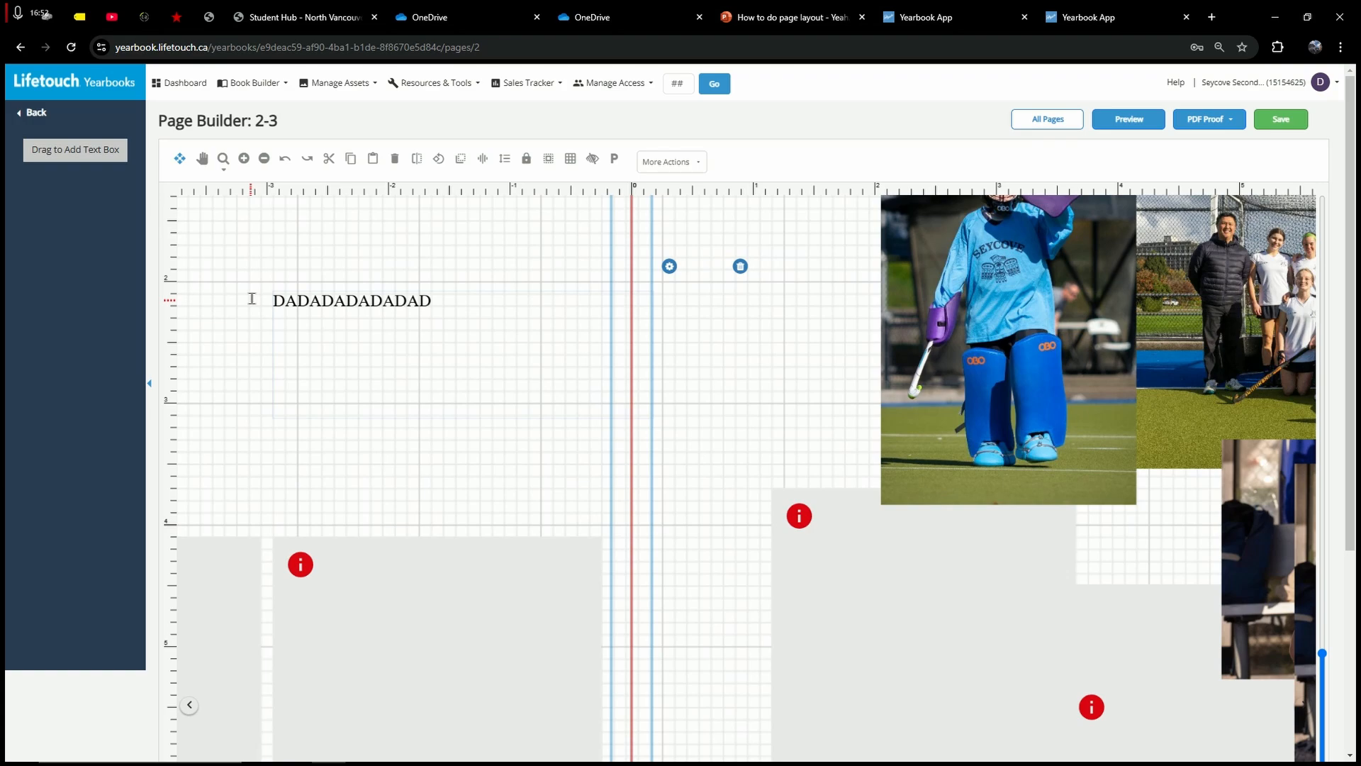
type("ADAD")
left_click(358, 243)
left_click_drag(876, 360, 790, 300)
left_click(767, 306)
left_click(814, 422)
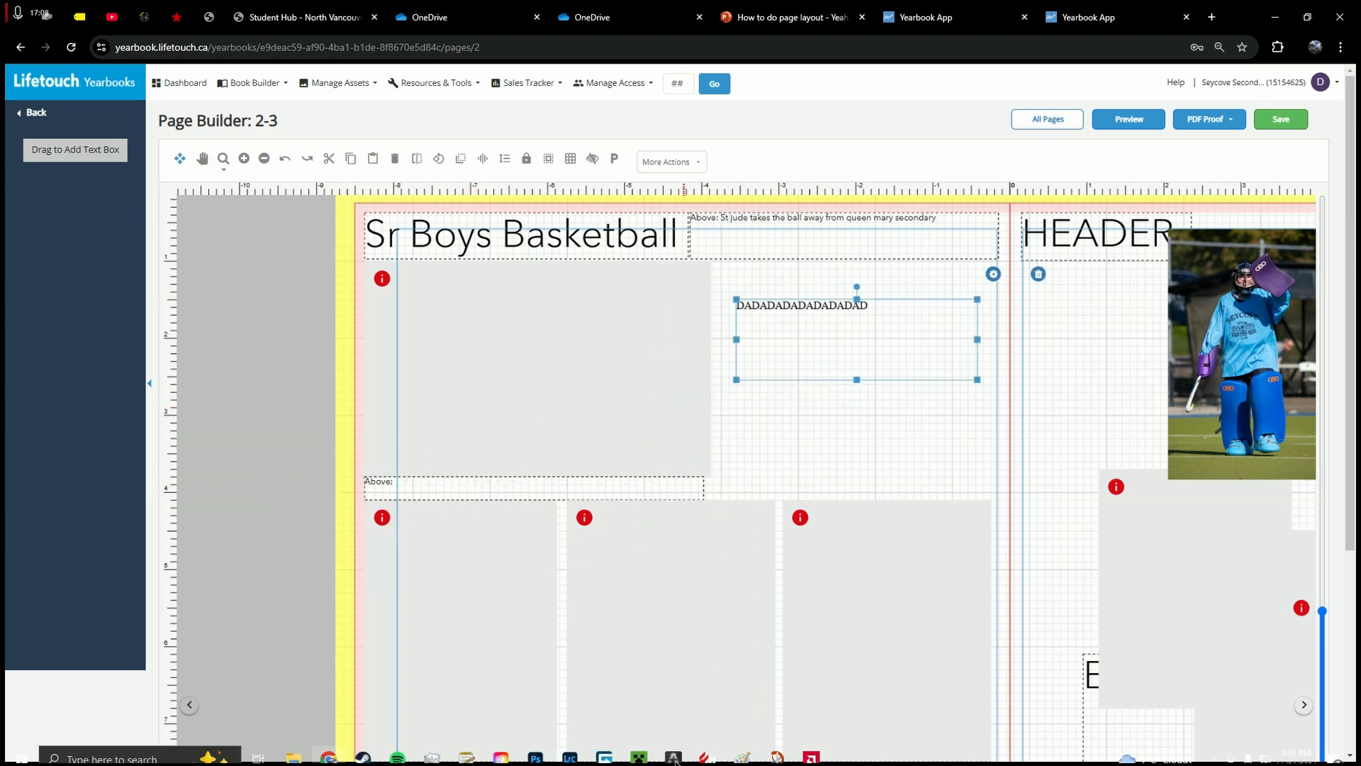
left_click(812, 751)
left_click_drag(568, 174, 850, 99)
left_click(1063, 98)
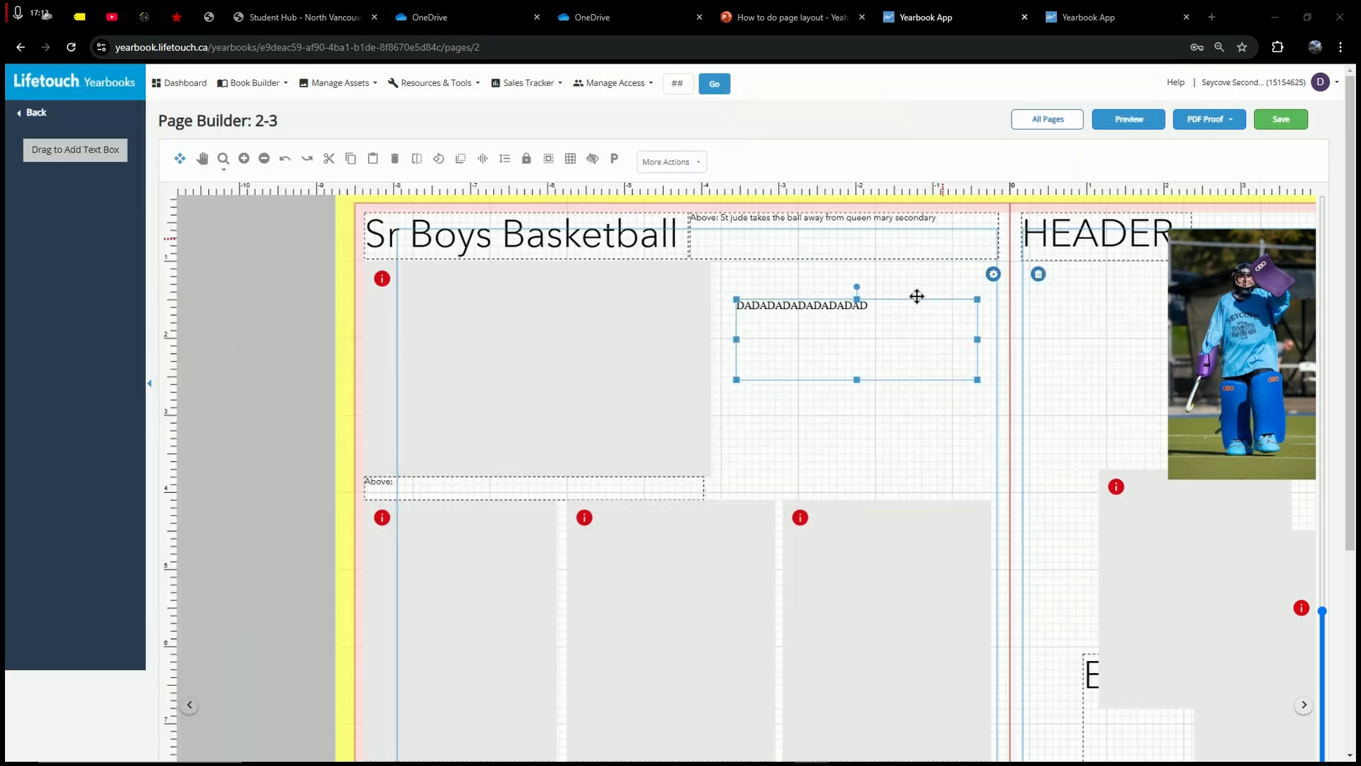
left_click(772, 287)
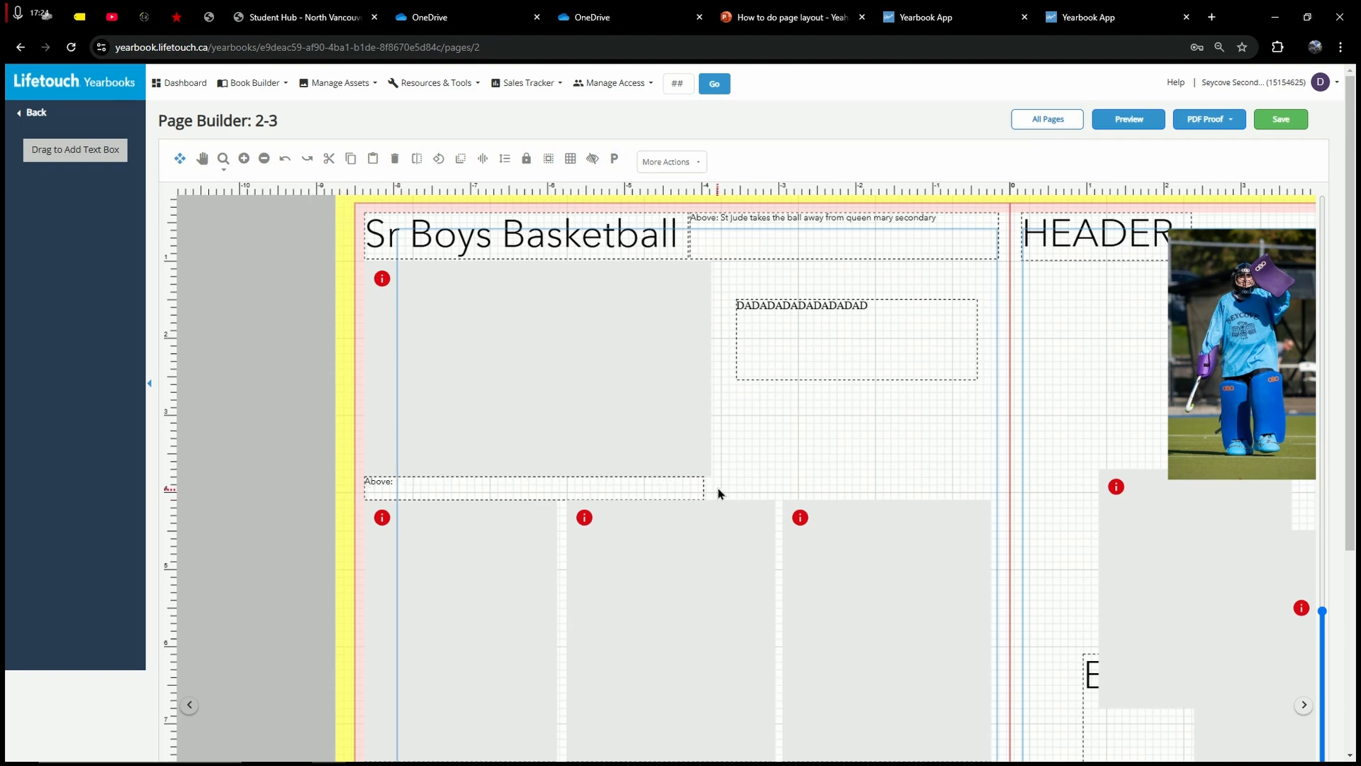
scroll(718, 493, "down", 1)
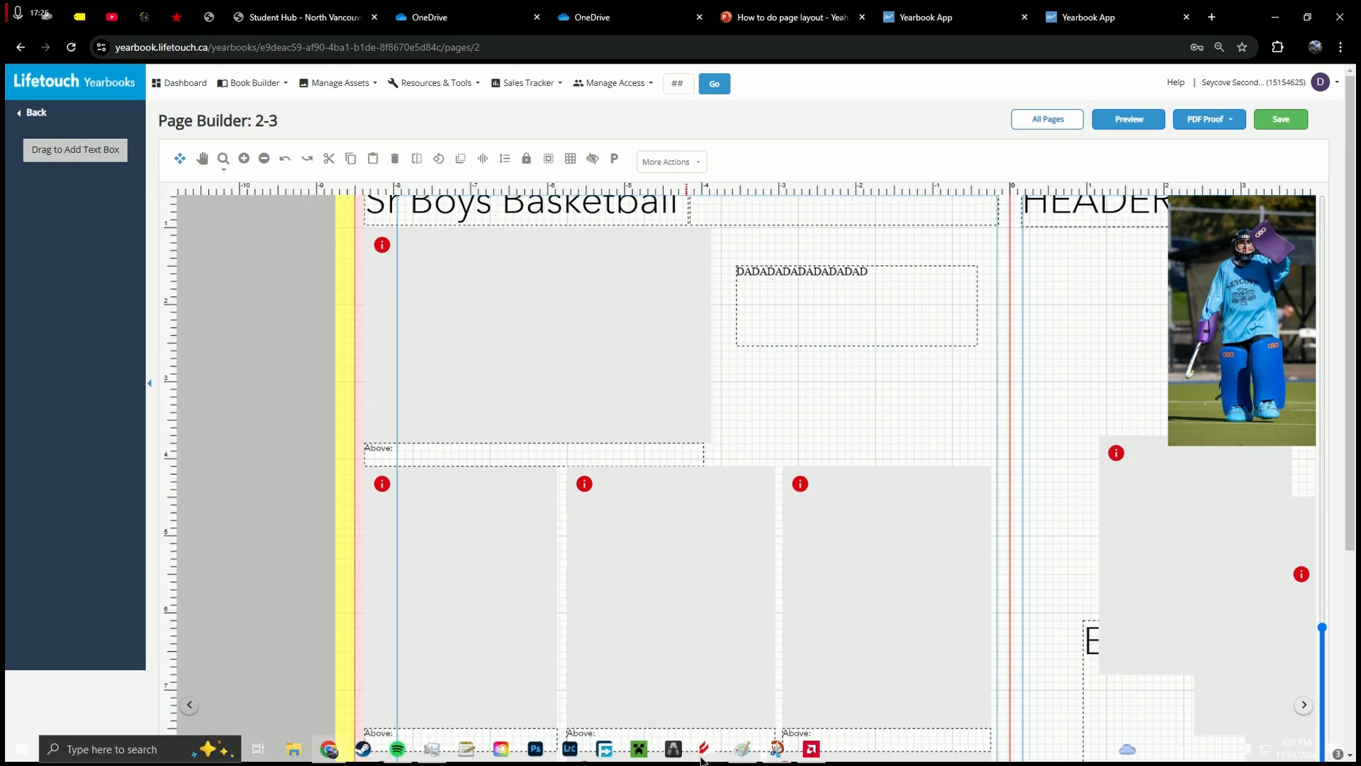
Step: Underline 'Write up' and 'layout' on the Paint checklist, then minimize Paint
left_click(741, 750)
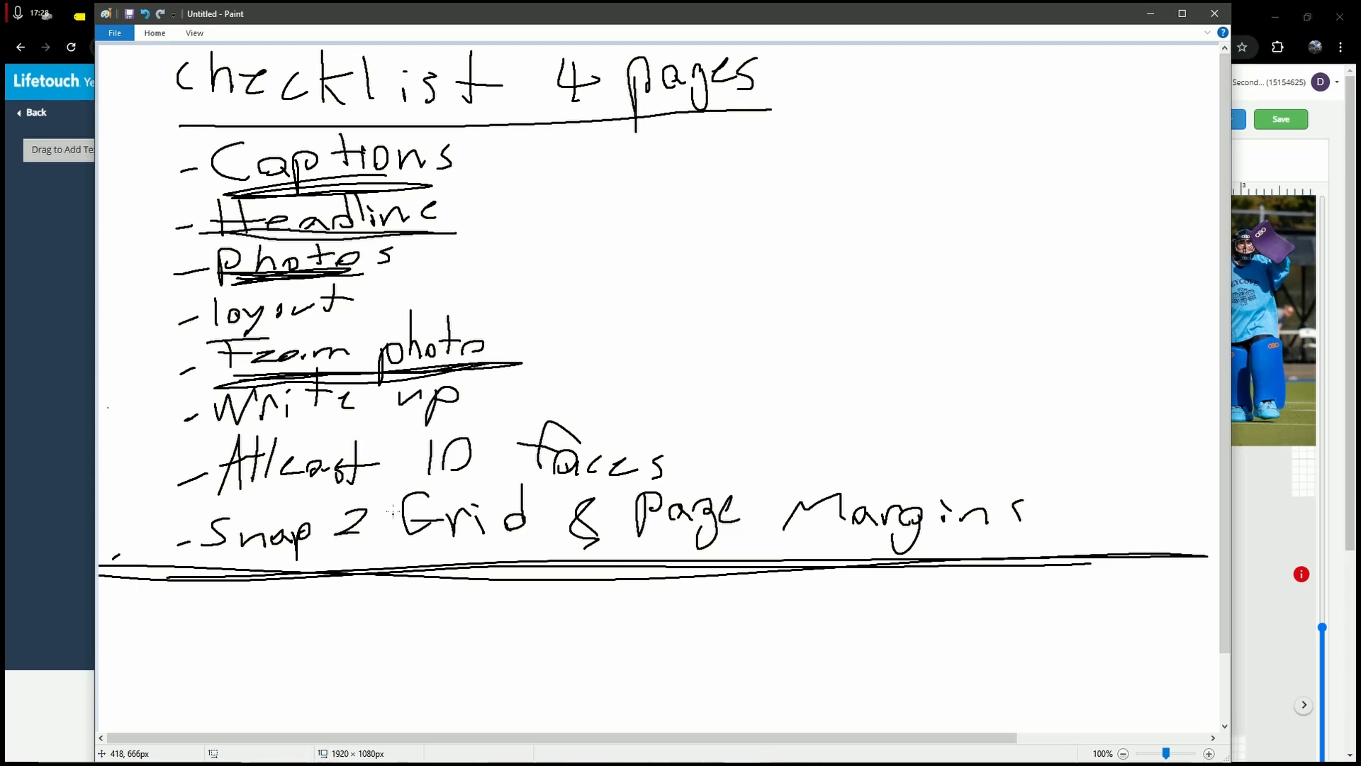
left_click_drag(205, 437, 206, 429)
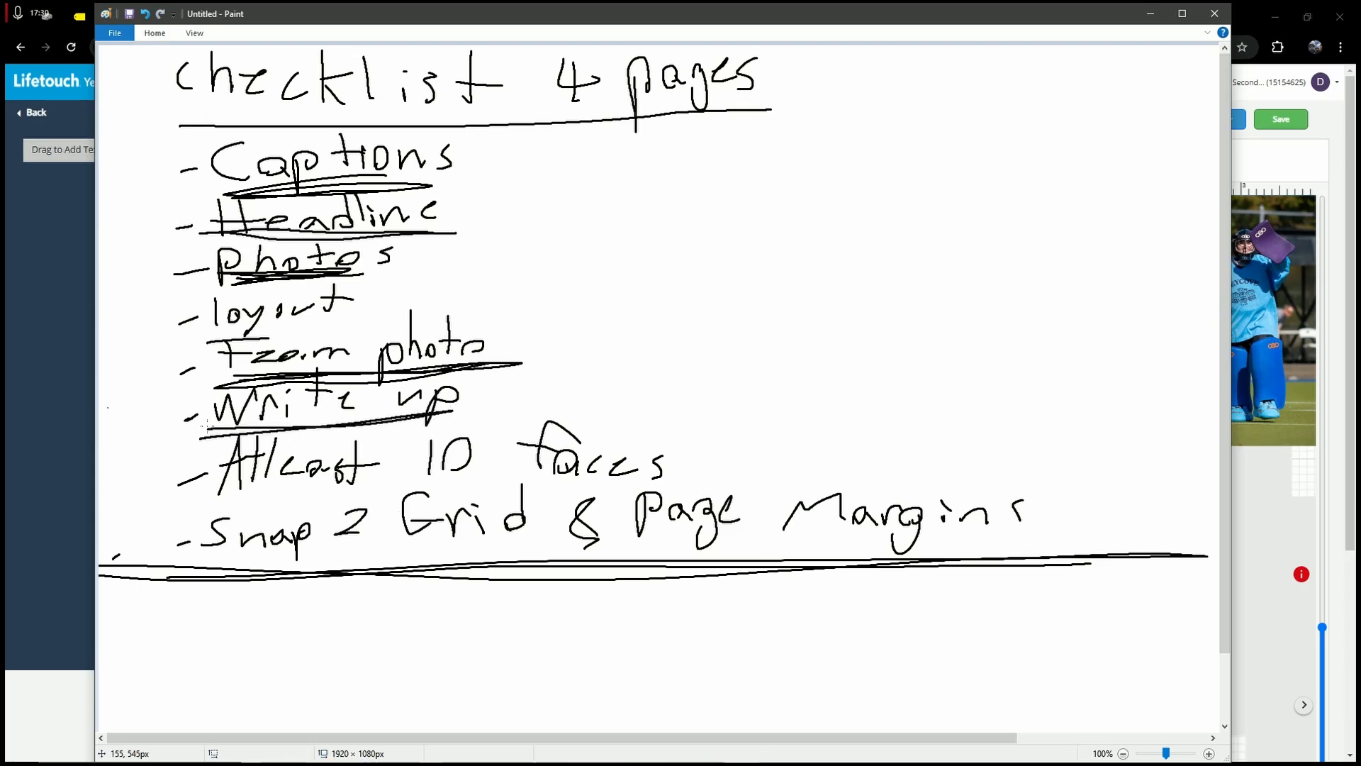
mouse_move(215, 323)
left_mouse_down()
mouse_move(177, 339)
mouse_move(372, 314)
left_mouse_up()
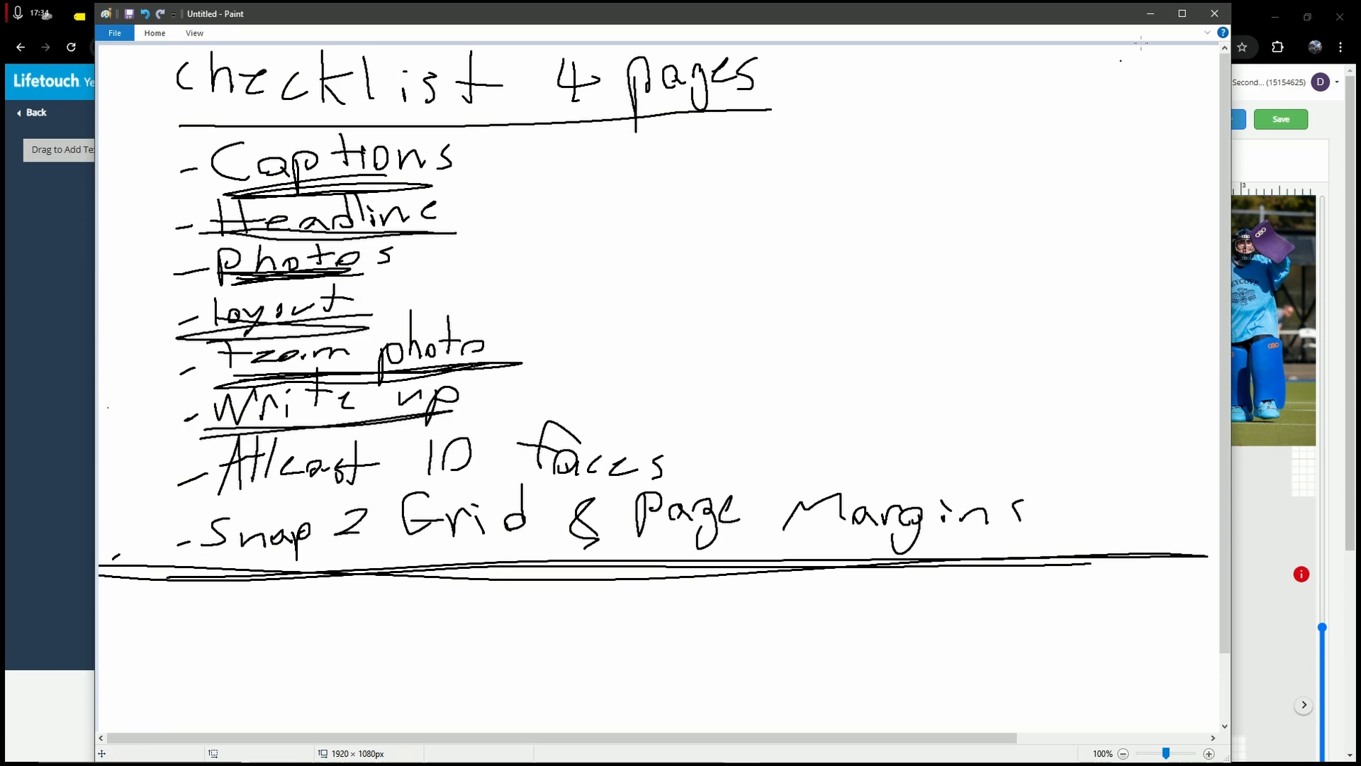
left_click(1150, 14)
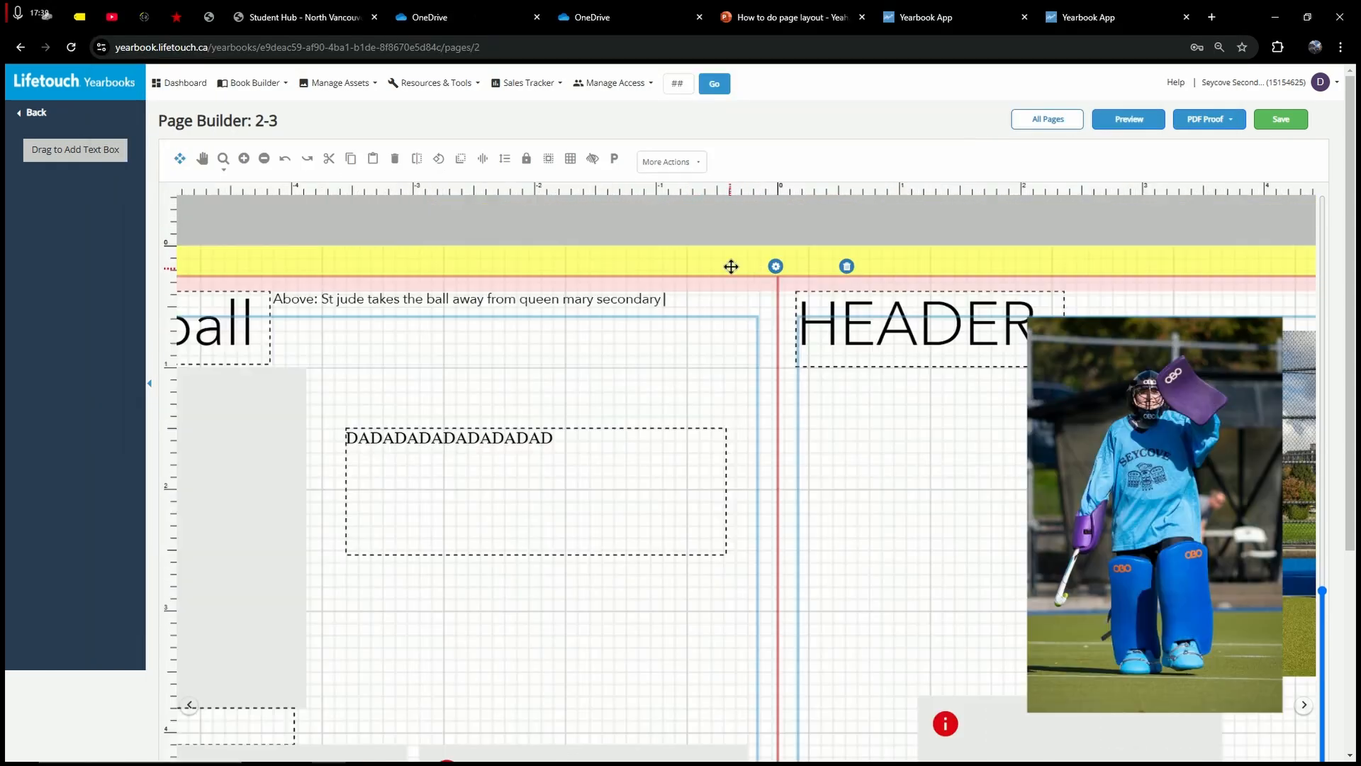
Step: Clear the existing 'Above:' caption text from the box beside Sr Boys Basketball
double_click(731, 261)
left_click_drag(706, 298, 320, 302)
left_click(359, 302)
left_click_drag(692, 301, 317, 298)
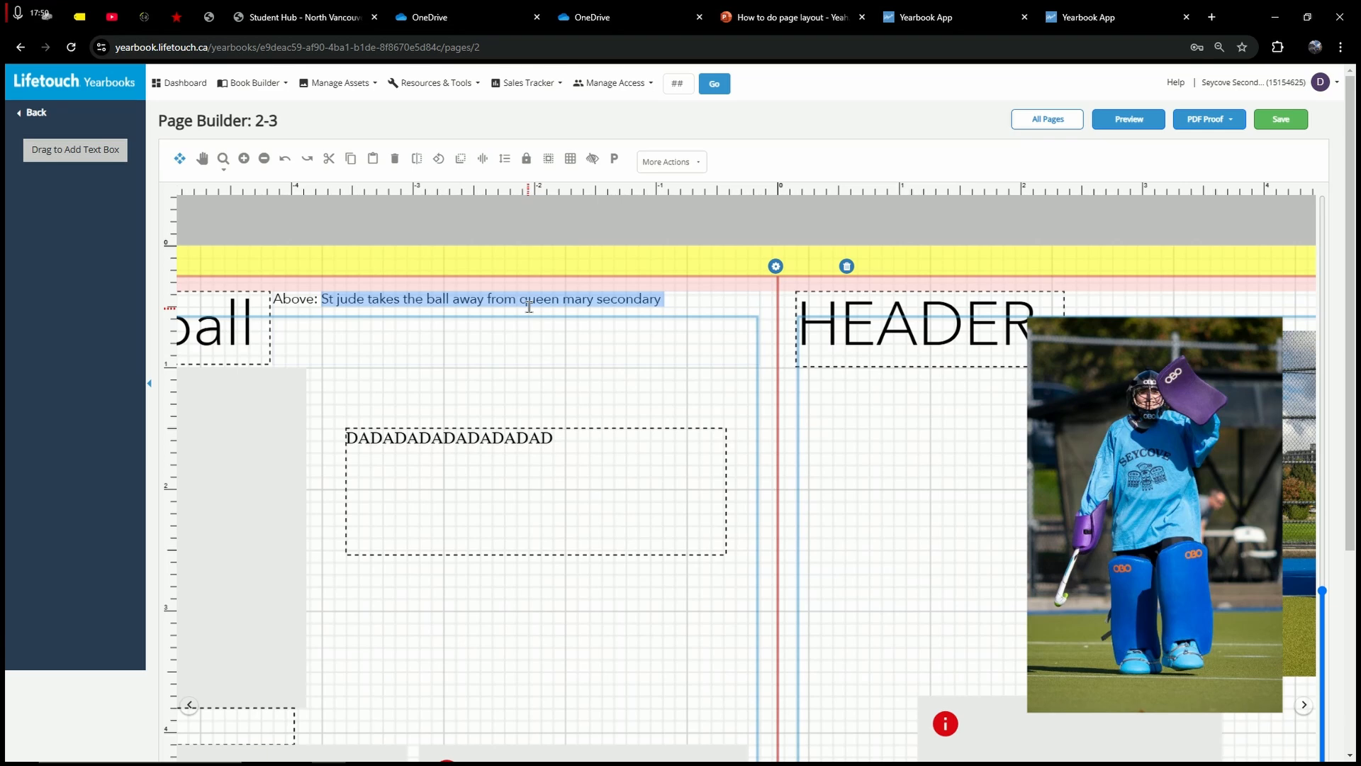
key("BackSpace")
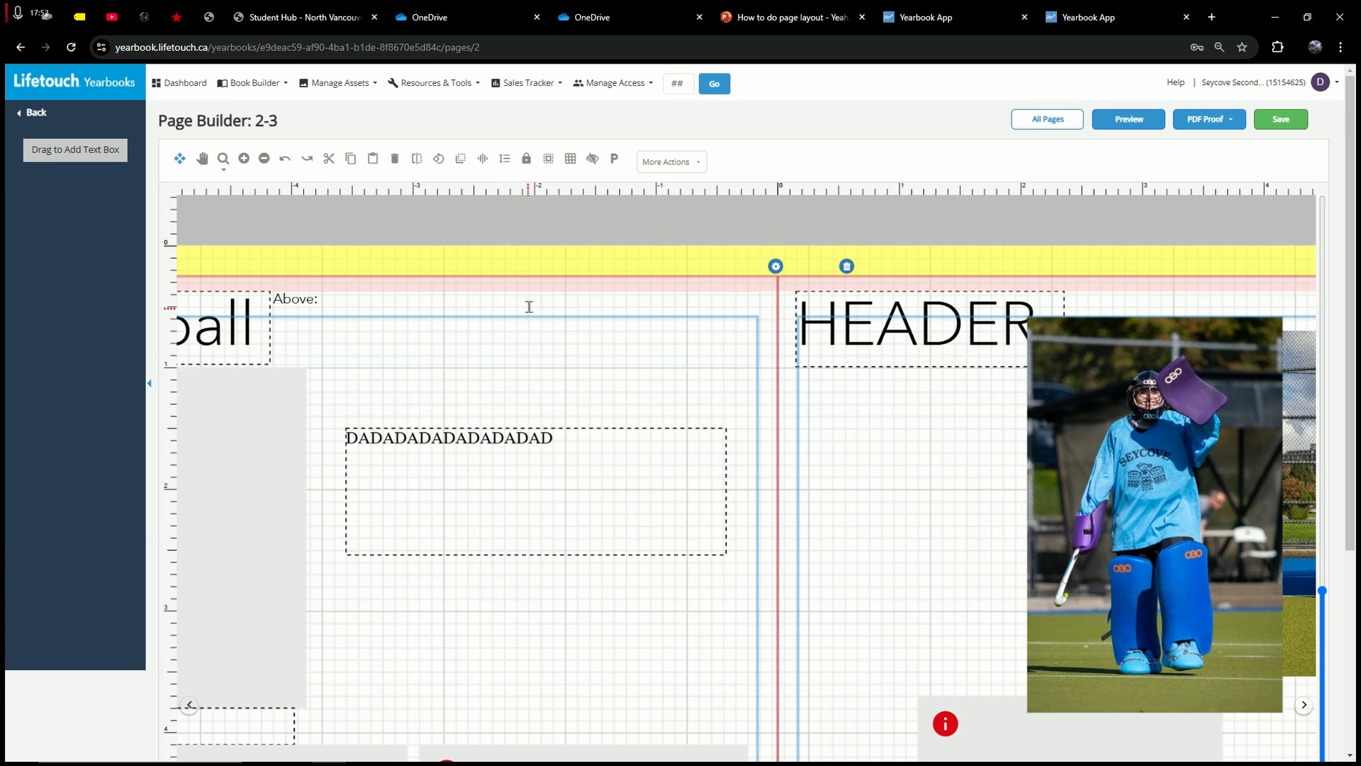
key("BackSpace")
key("BackSpace")
key("BackSpace")
key("BackSpace")
key("BackSpace")
key("BackSpace")
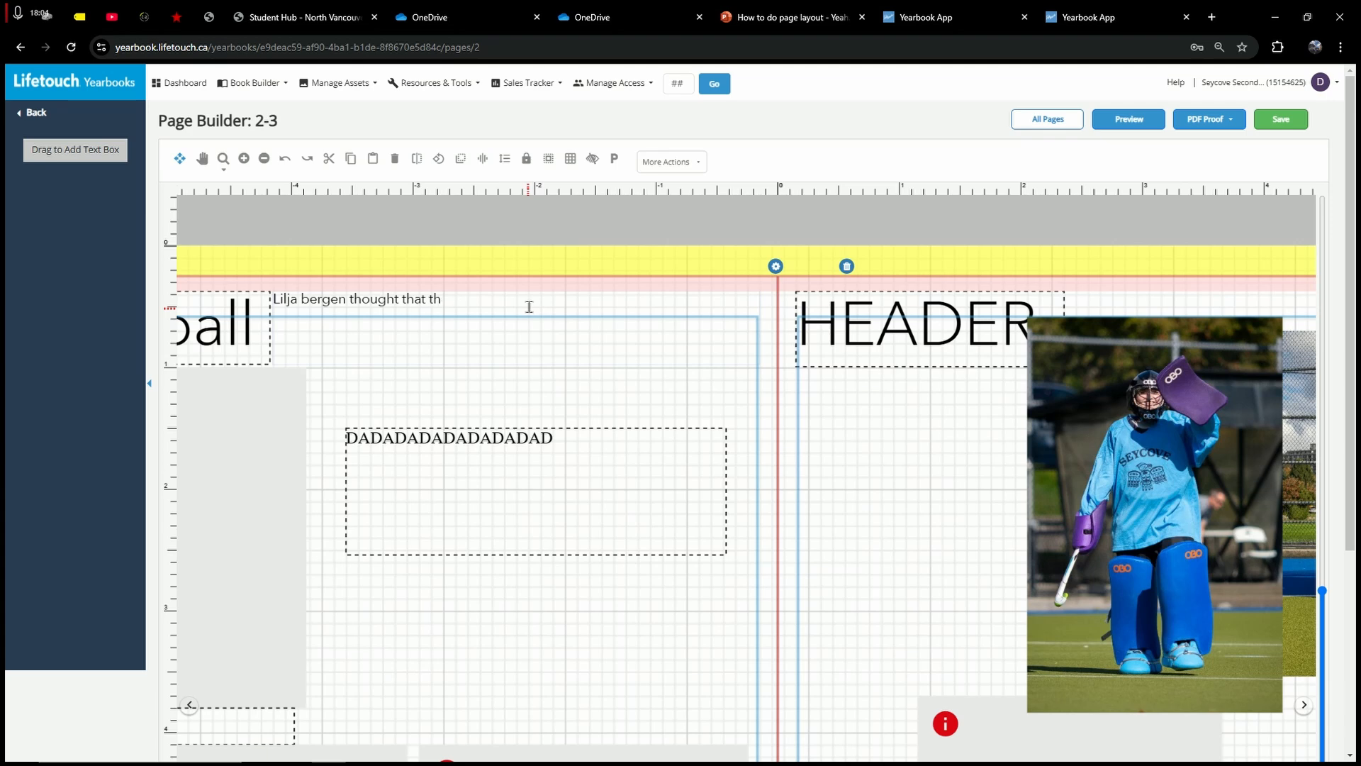
Step: Type a student's quote saying this year's team was "superb and fantastic", then finish editing
type("is years team was\" superb and fant")
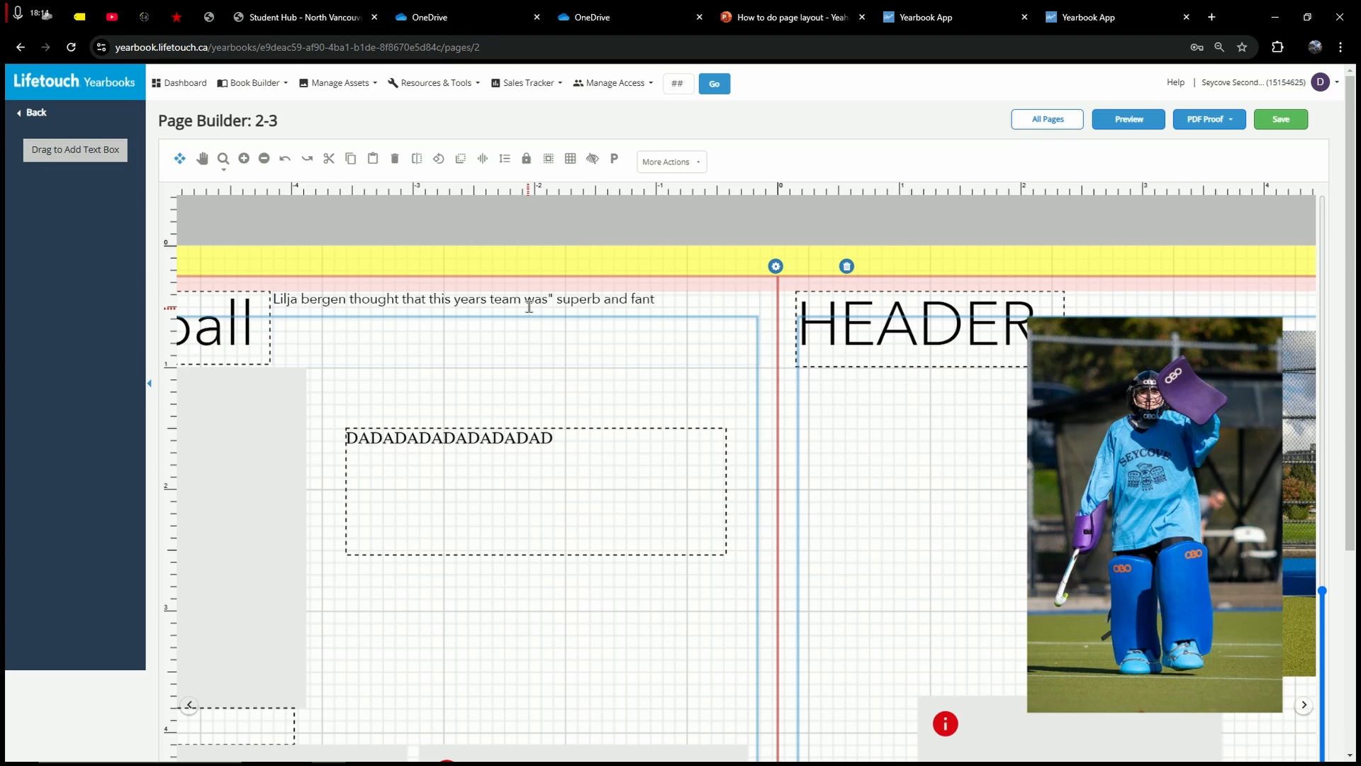
type("astic adn that they played")
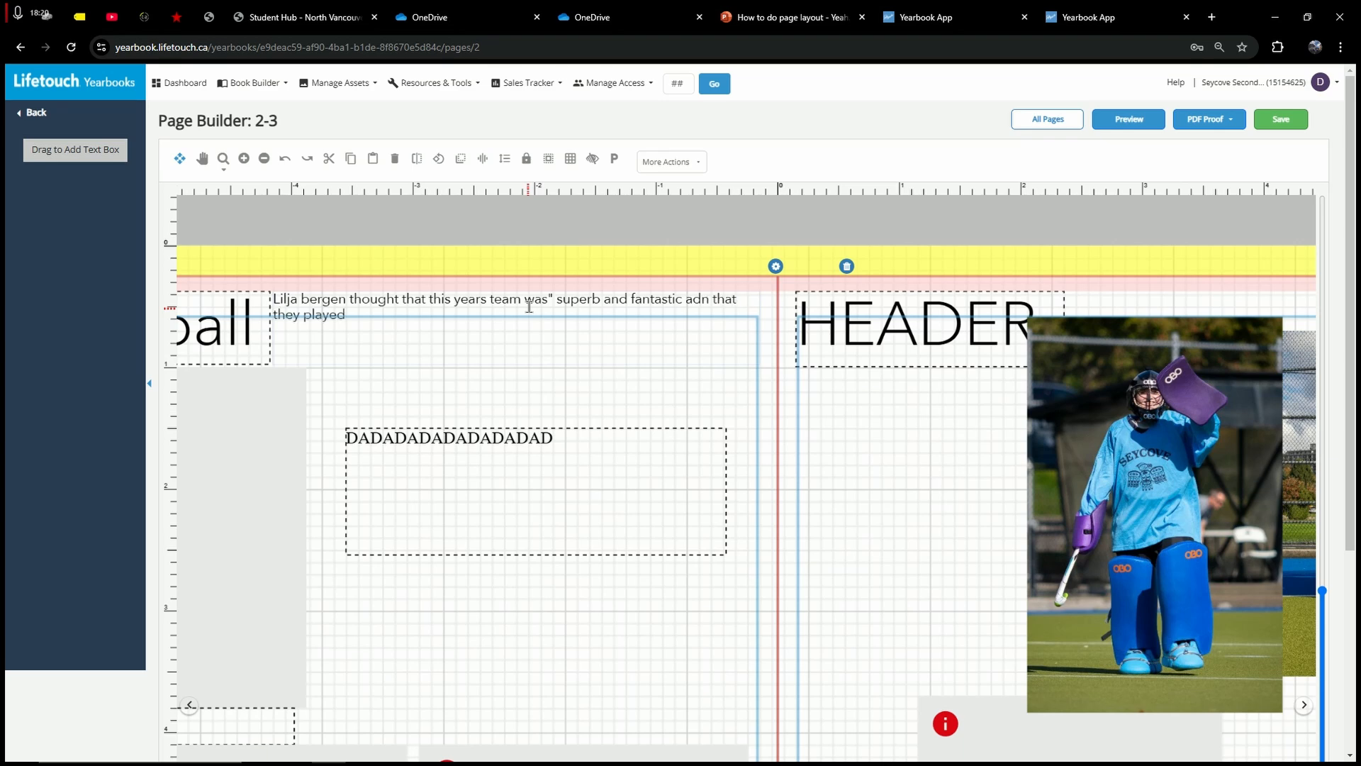
type(" extremely wel in teh face ov")
key("BackSpace")
type("f")
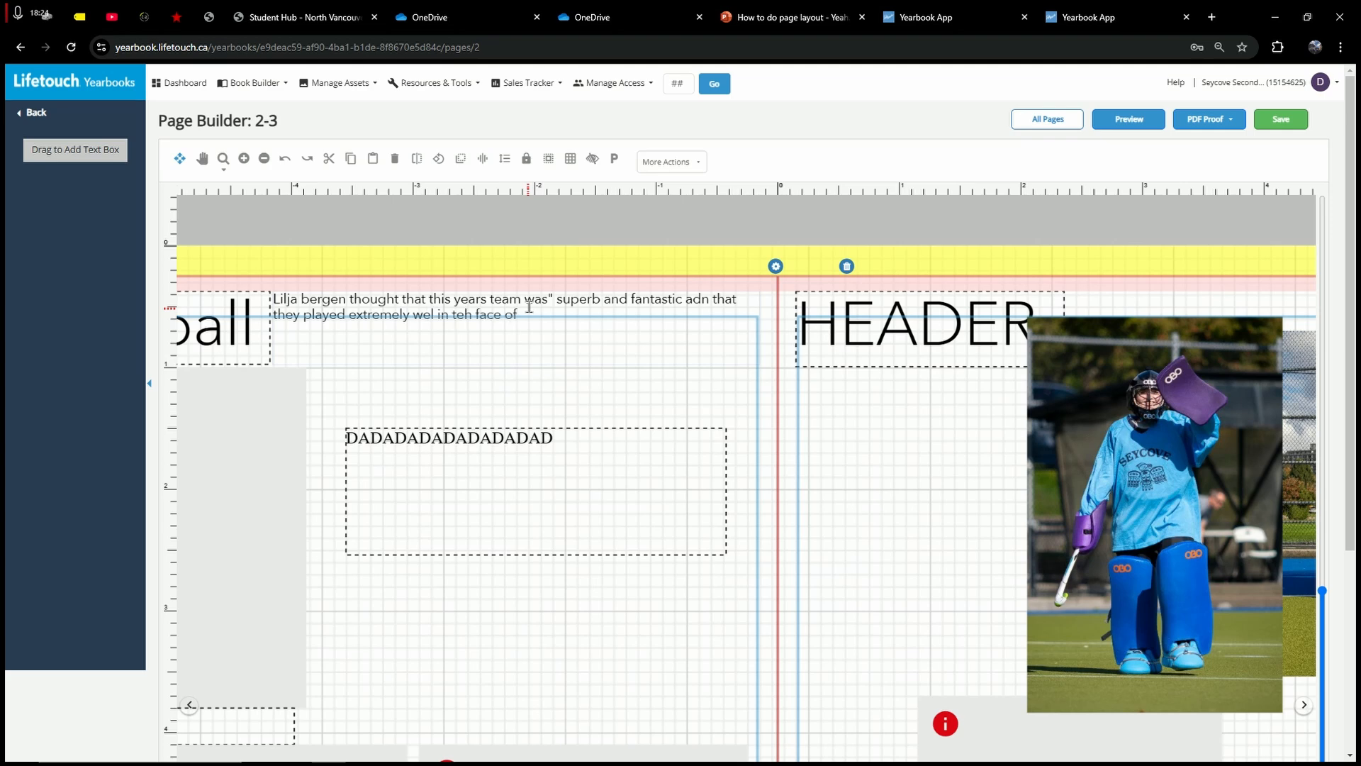
type(" adversary\"")
left_click(616, 384)
left_click(840, 316)
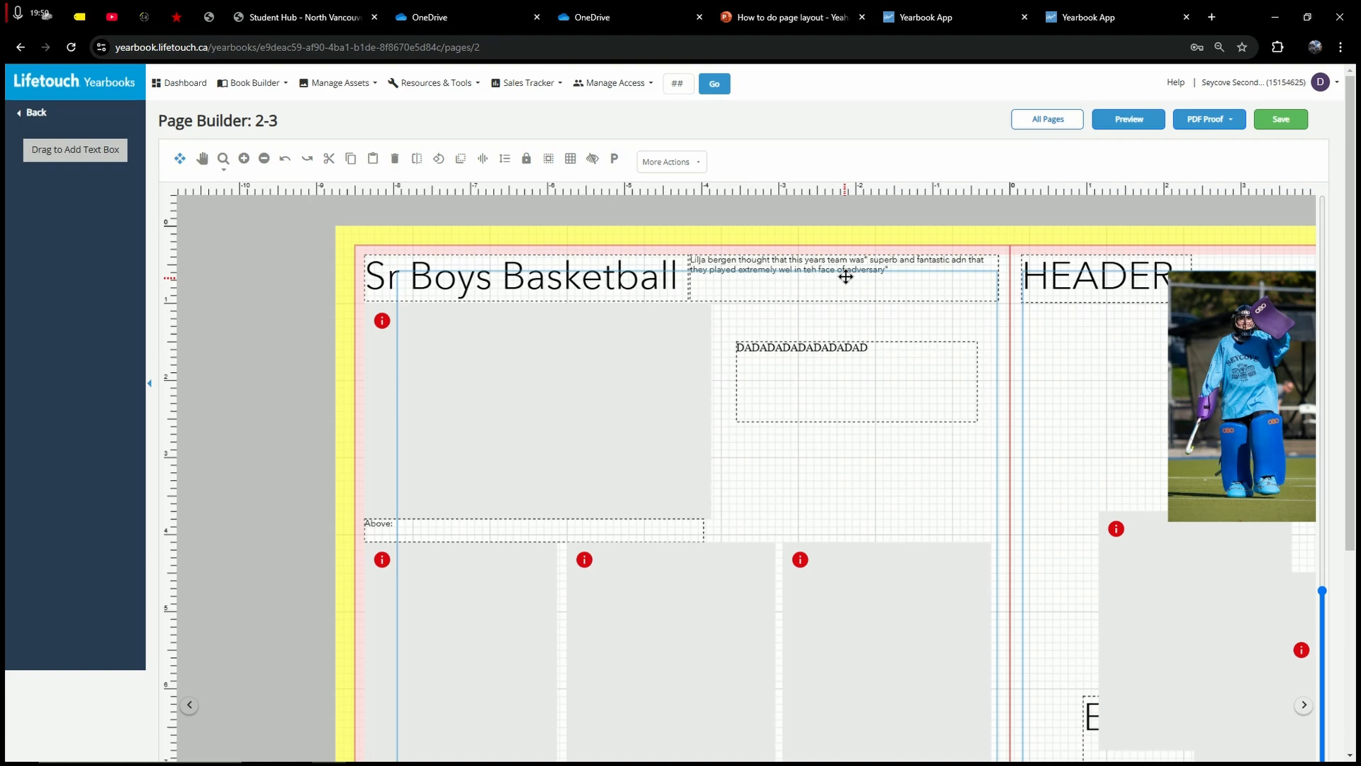
Step: Draw a brush line under 'Atleast 10 faces' on the handwritten Paint checklist
scroll(794, 307, "down", 2)
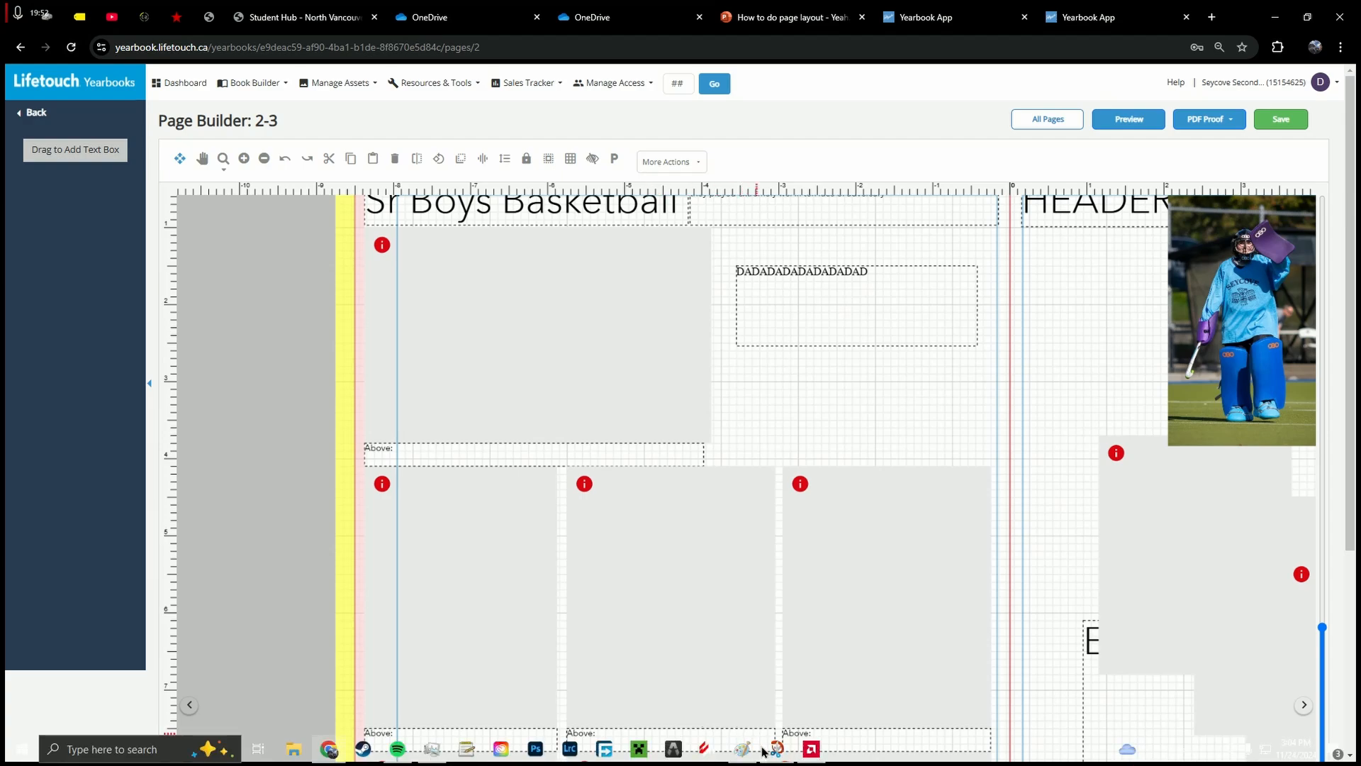
left_click(745, 749)
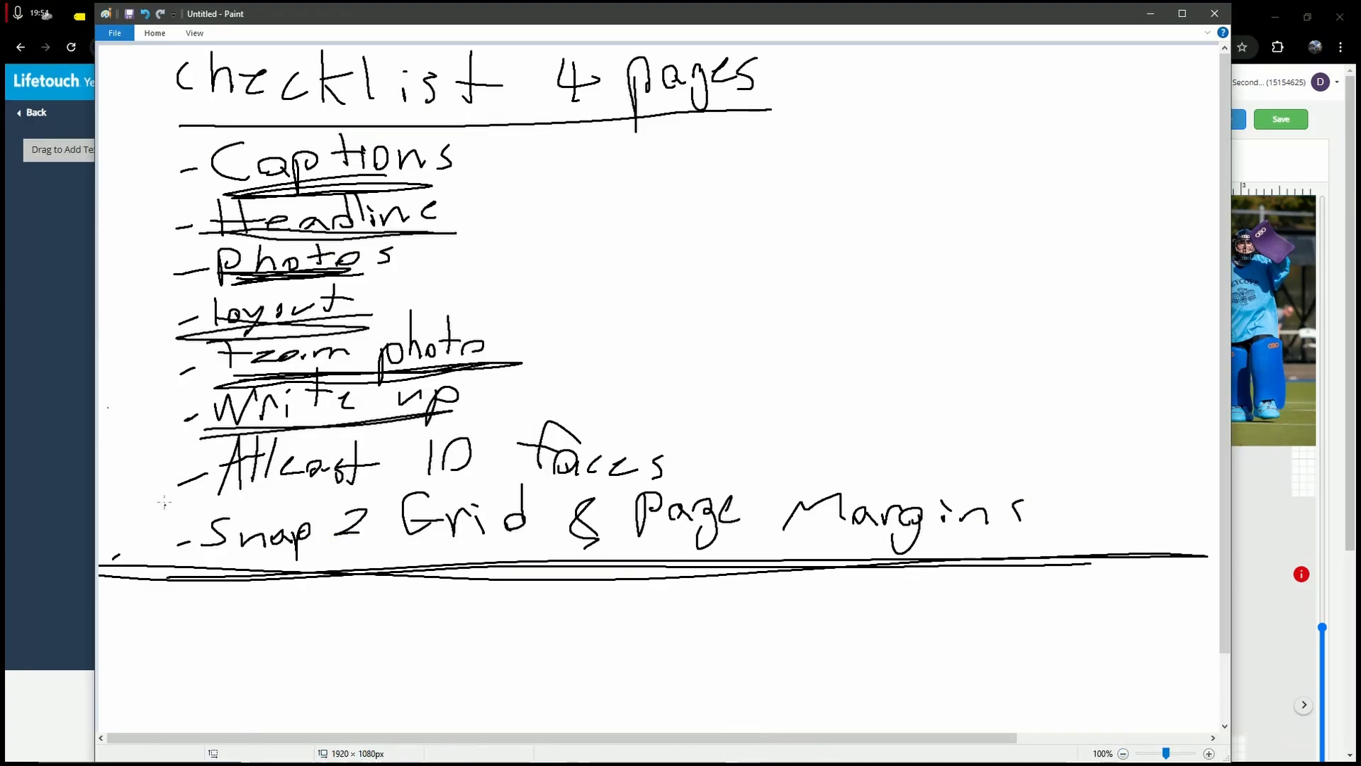
mouse_move(184, 507)
left_mouse_down()
mouse_move(685, 483)
mouse_move(182, 505)
mouse_move(459, 477)
mouse_move(610, 486)
left_mouse_up()
Step: Zoom out on the spread and delete the extra photo frames from page 2's lower row
left_click(1151, 14)
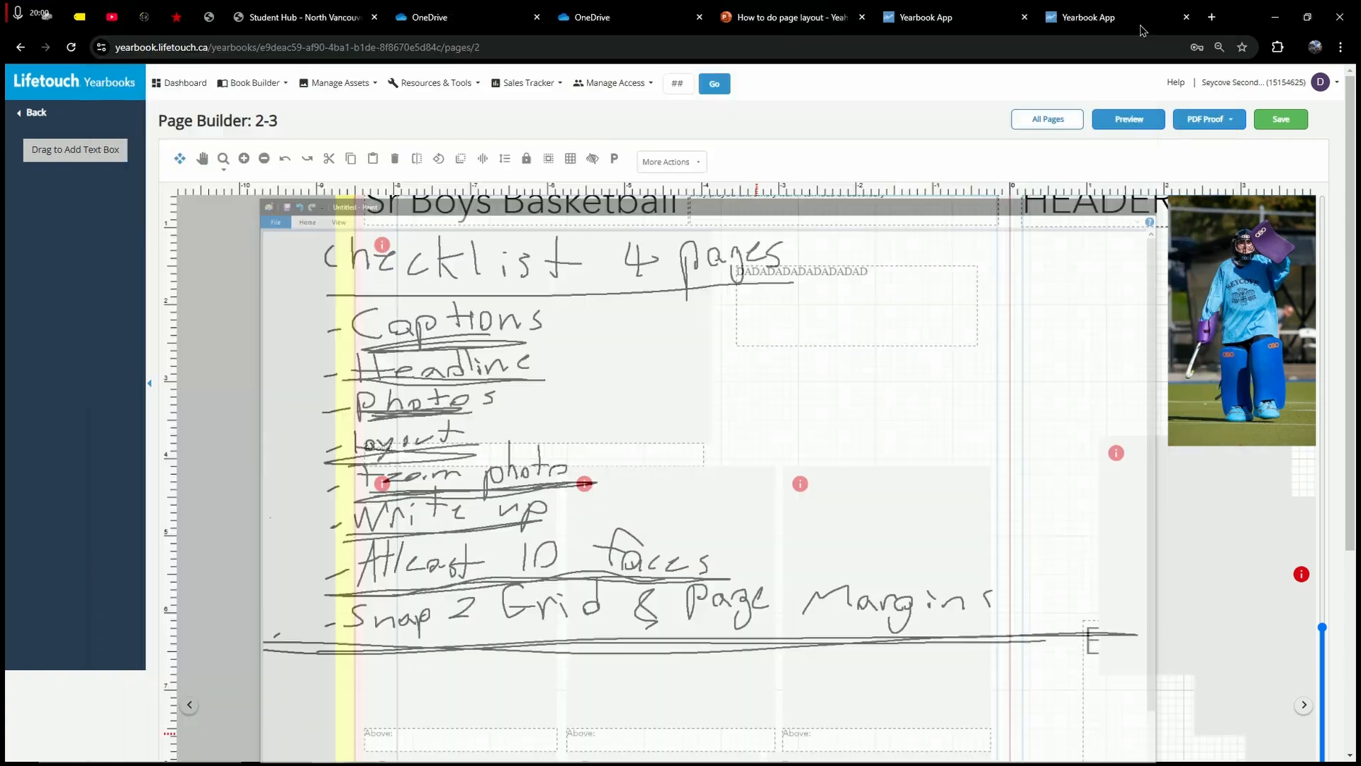
scroll(888, 346, "down", 1)
key("ctrl+minus")
key("ctrl+minus")
key("ctrl+minus")
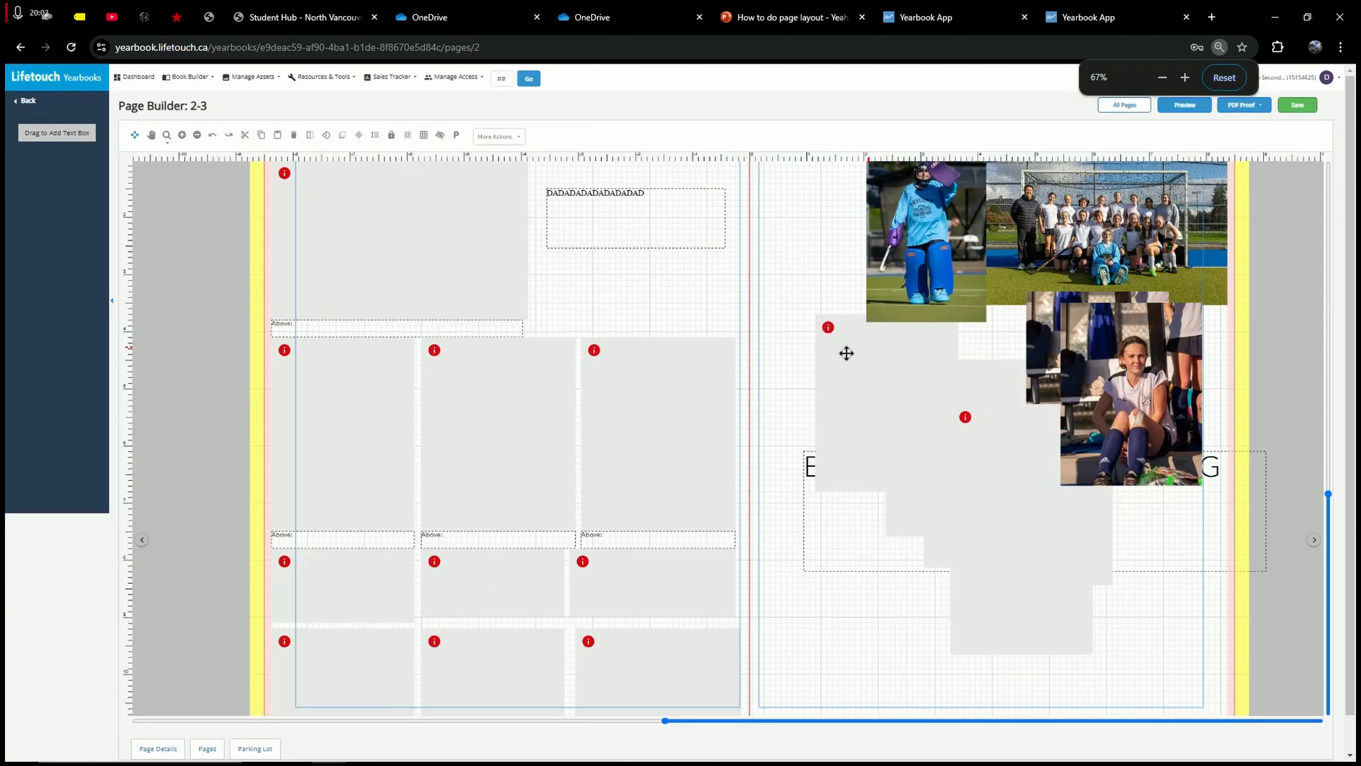
left_click(509, 583)
key("Delete")
left_click(386, 584)
key("Delete")
left_click(653, 593)
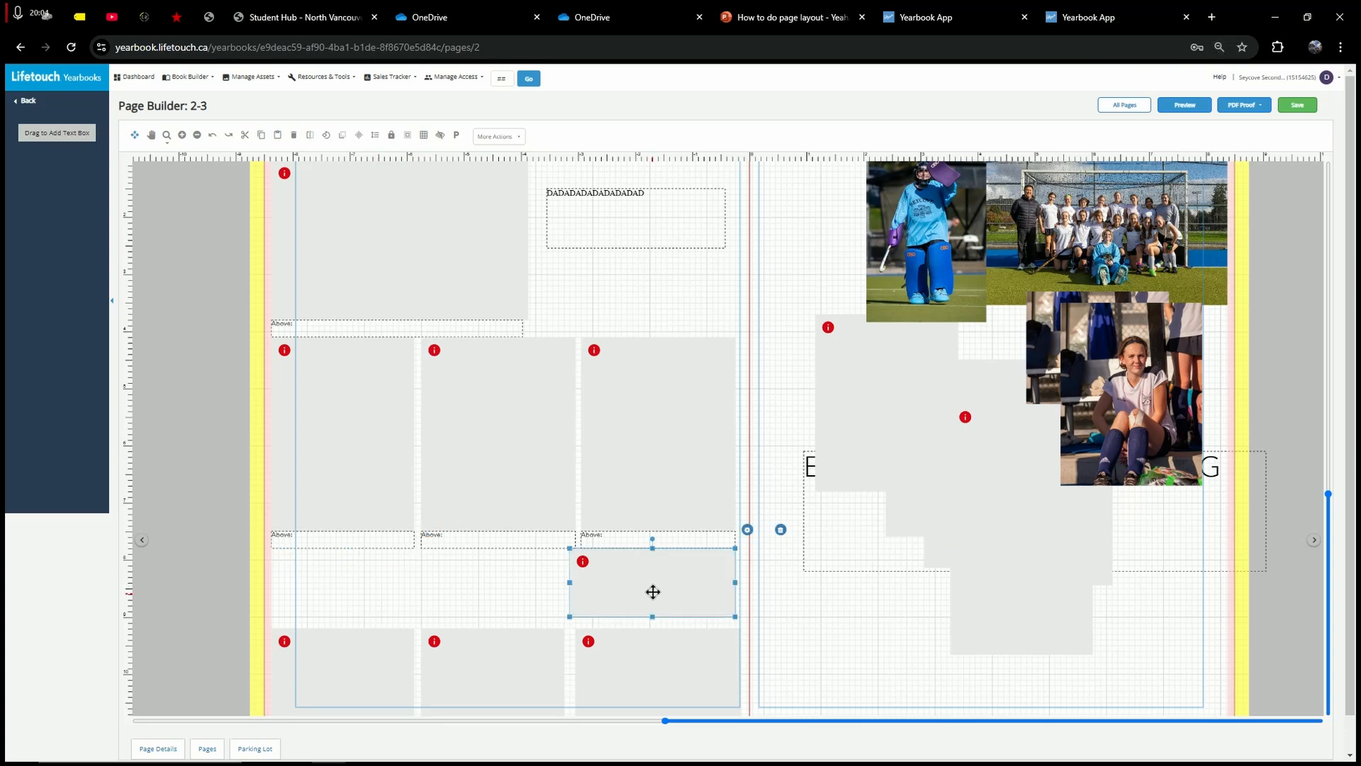
key("Delete")
Step: Move the remaining lower-row frame up and stretch it to 3 tall
scroll(380, 610, "down", 3)
left_click(365, 595)
left_click_drag(353, 580, 677, 550)
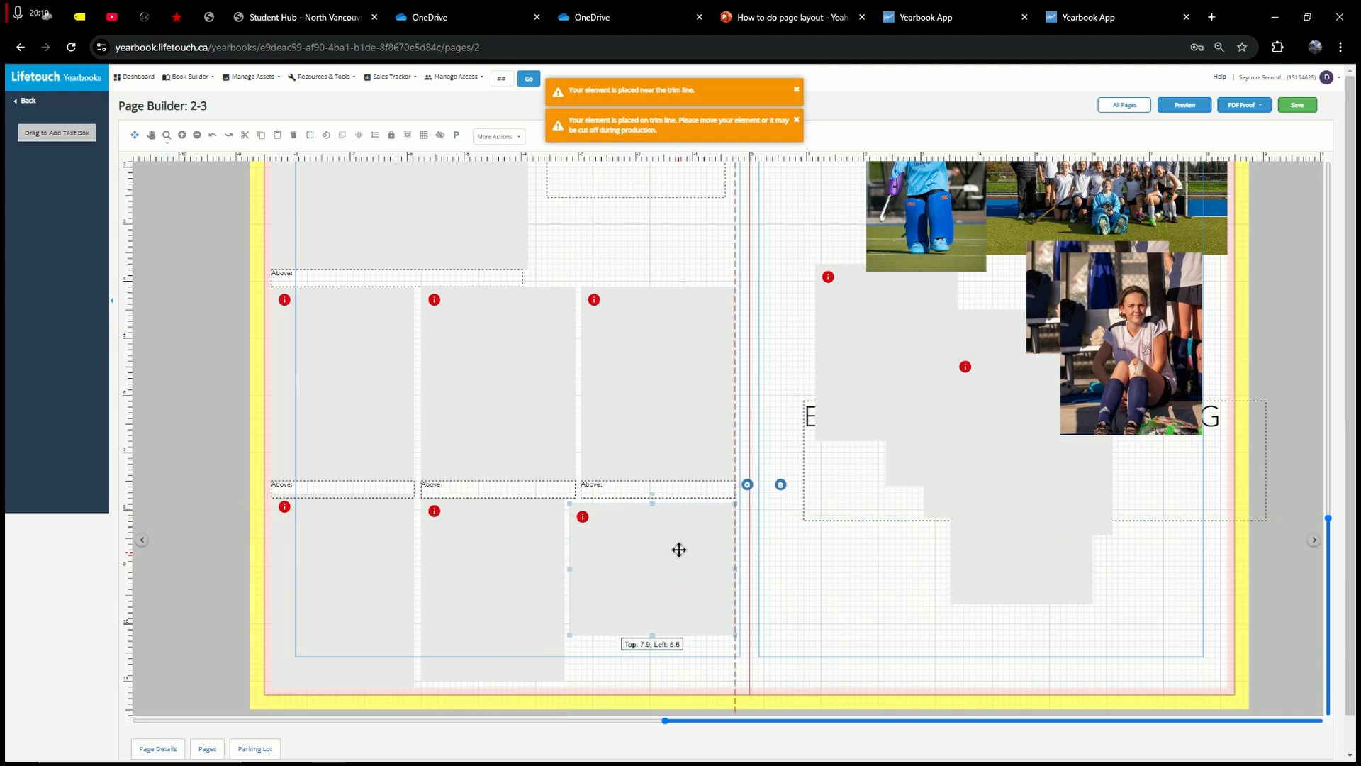
left_click_drag(657, 630, 658, 670)
left_click(848, 621)
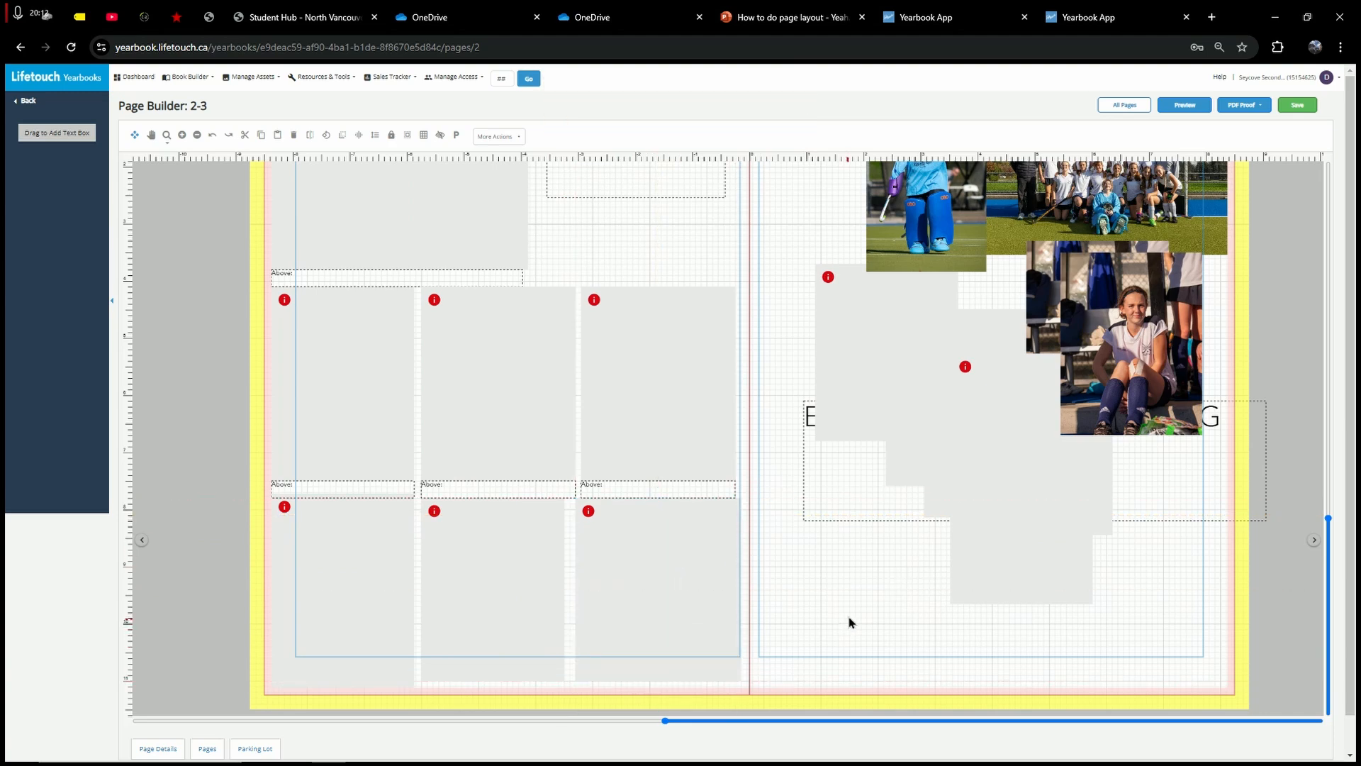
scroll(848, 621, "up", 2)
scroll(848, 623, "up", 1)
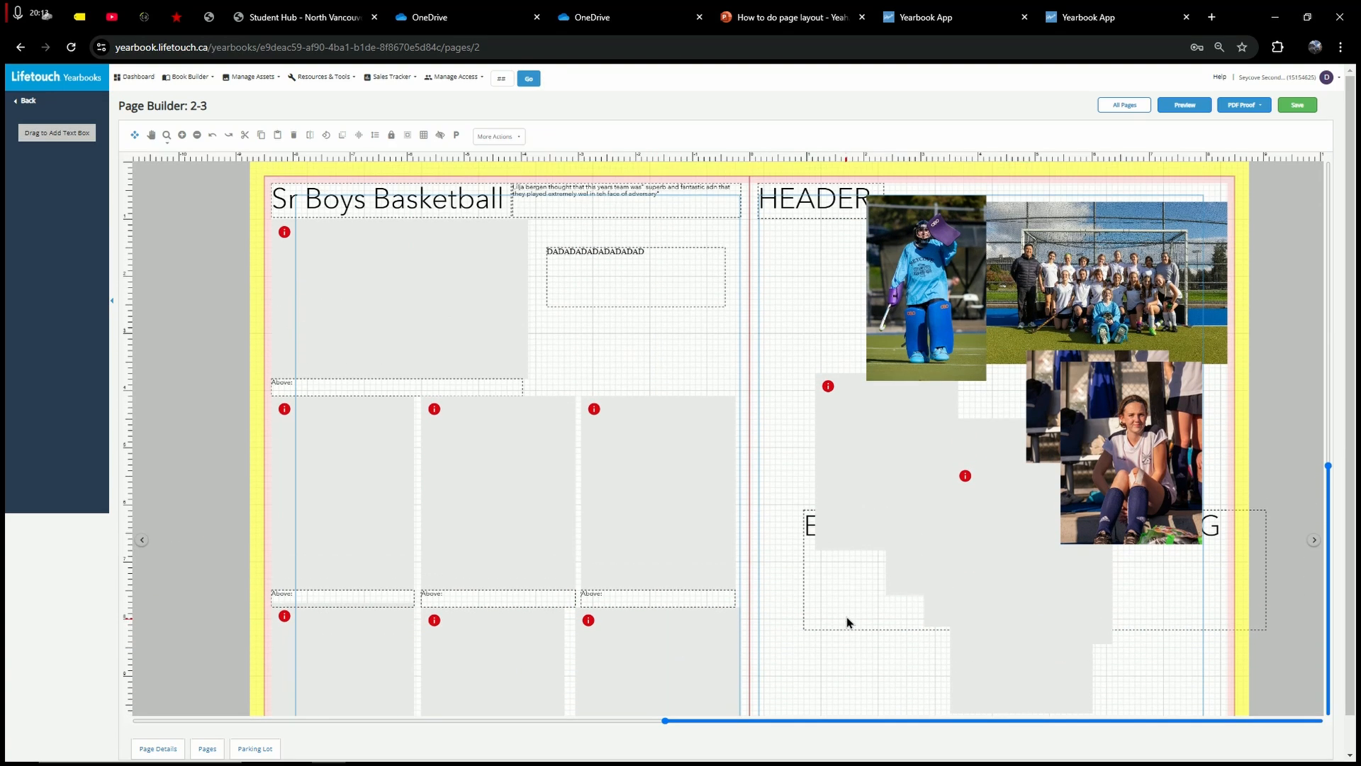
scroll(842, 590, "down", 3)
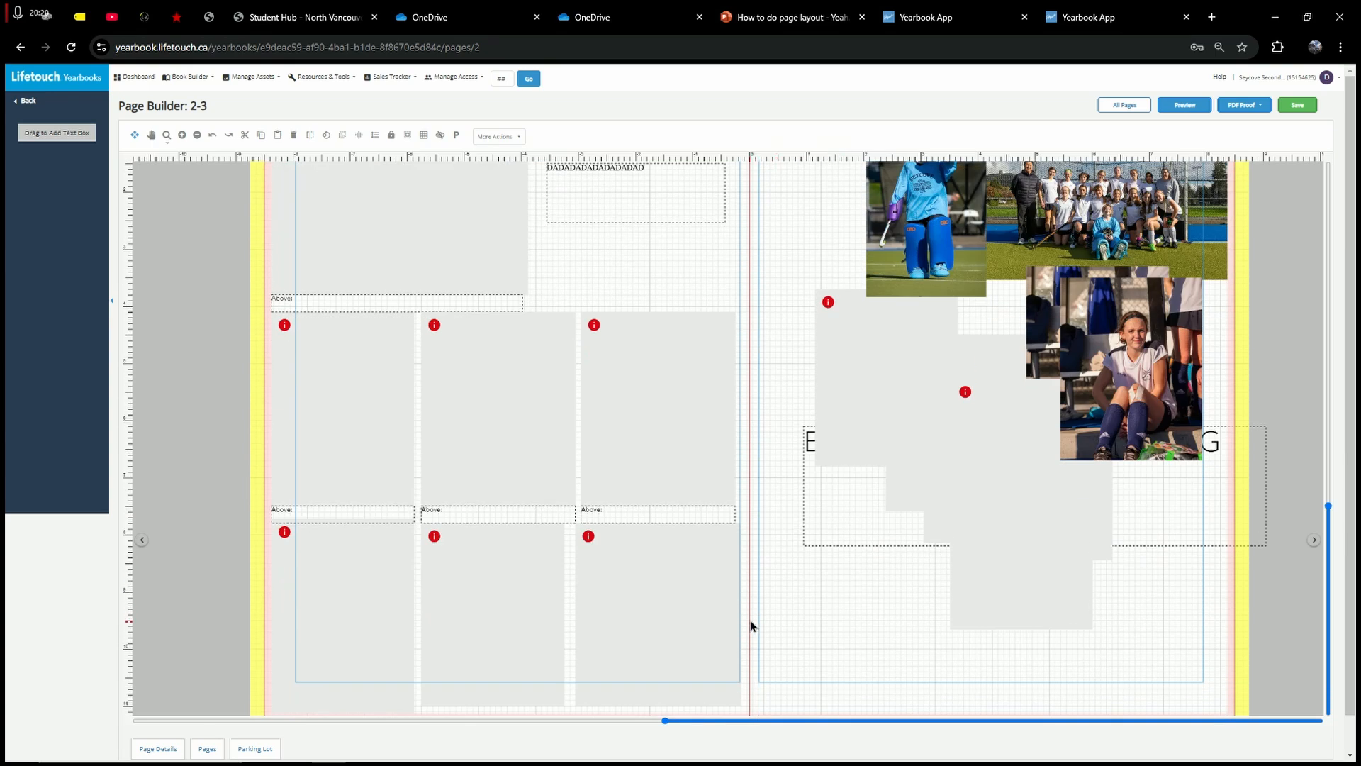
scroll(815, 553, "up", 2)
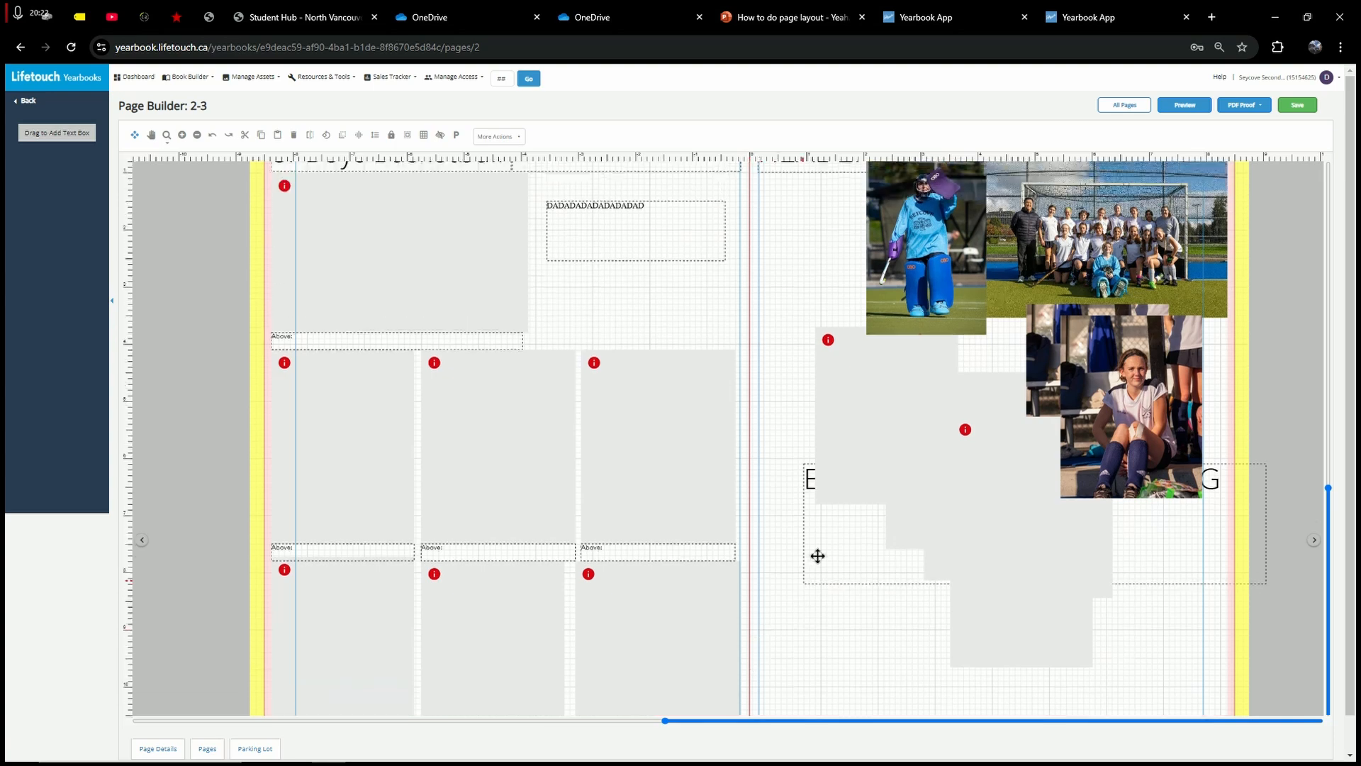
scroll(1085, 214, "up", 1)
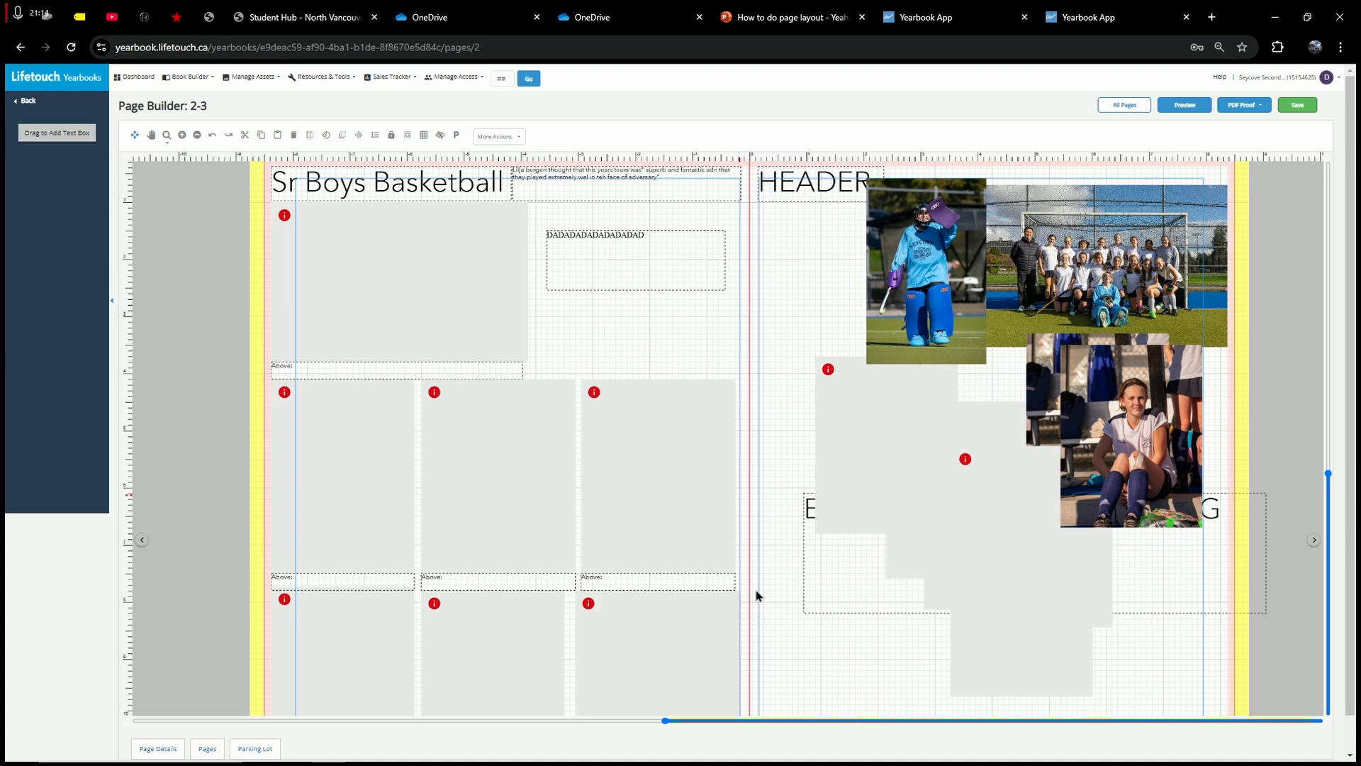
left_click(742, 748)
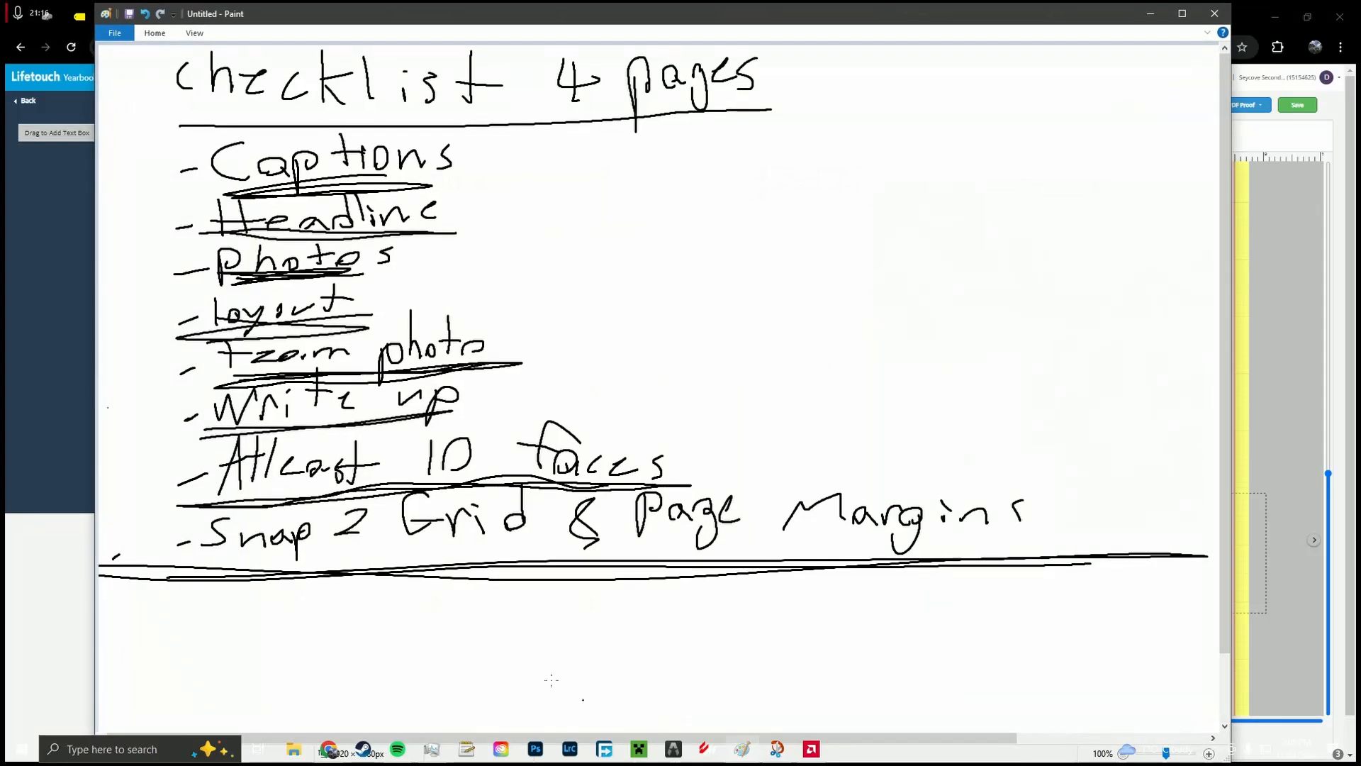
left_click(1150, 15)
key("ctrl+minus")
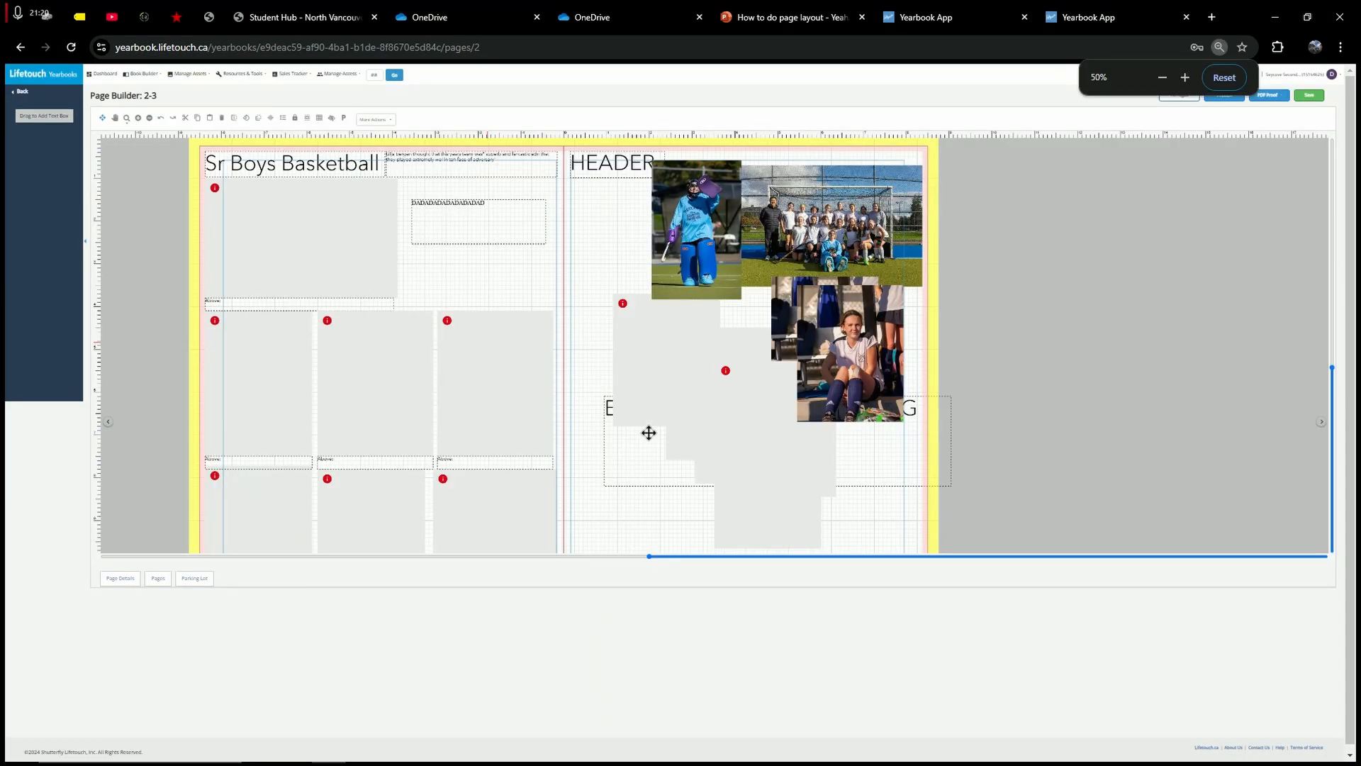
key("ctrl+plus")
key("ctrl+plus")
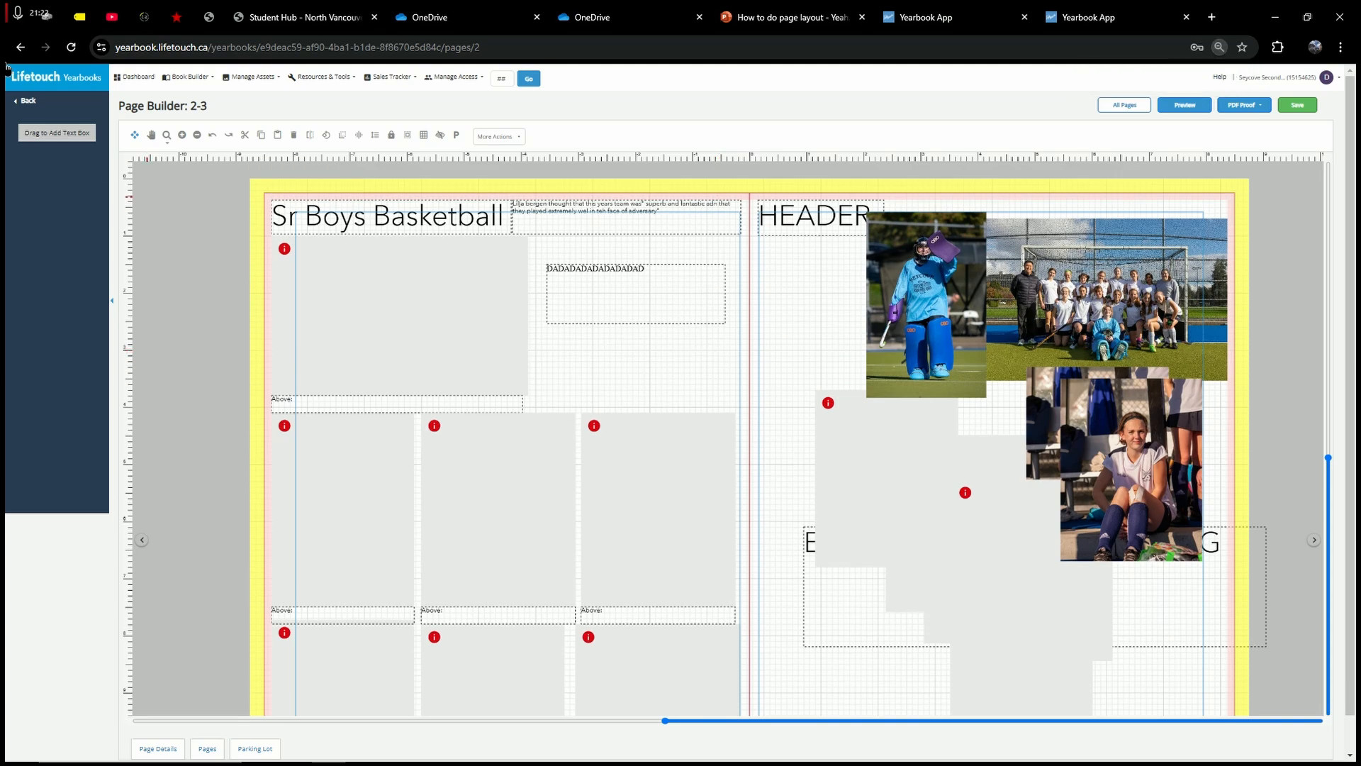
Step: Raise the DADADAD text box under the quote and place the goalie photo below HEADER
left_click(55, 83)
left_click(801, 151)
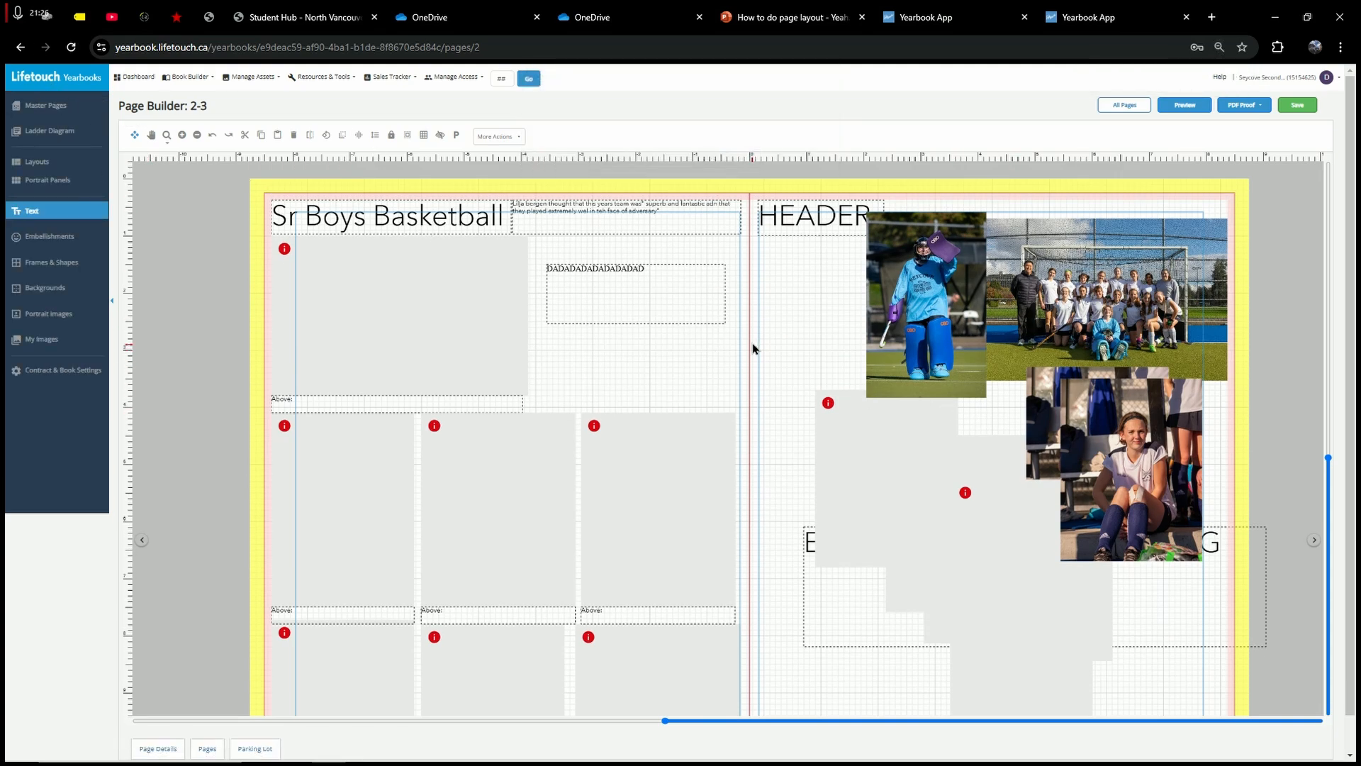
left_click_drag(559, 268, 571, 273)
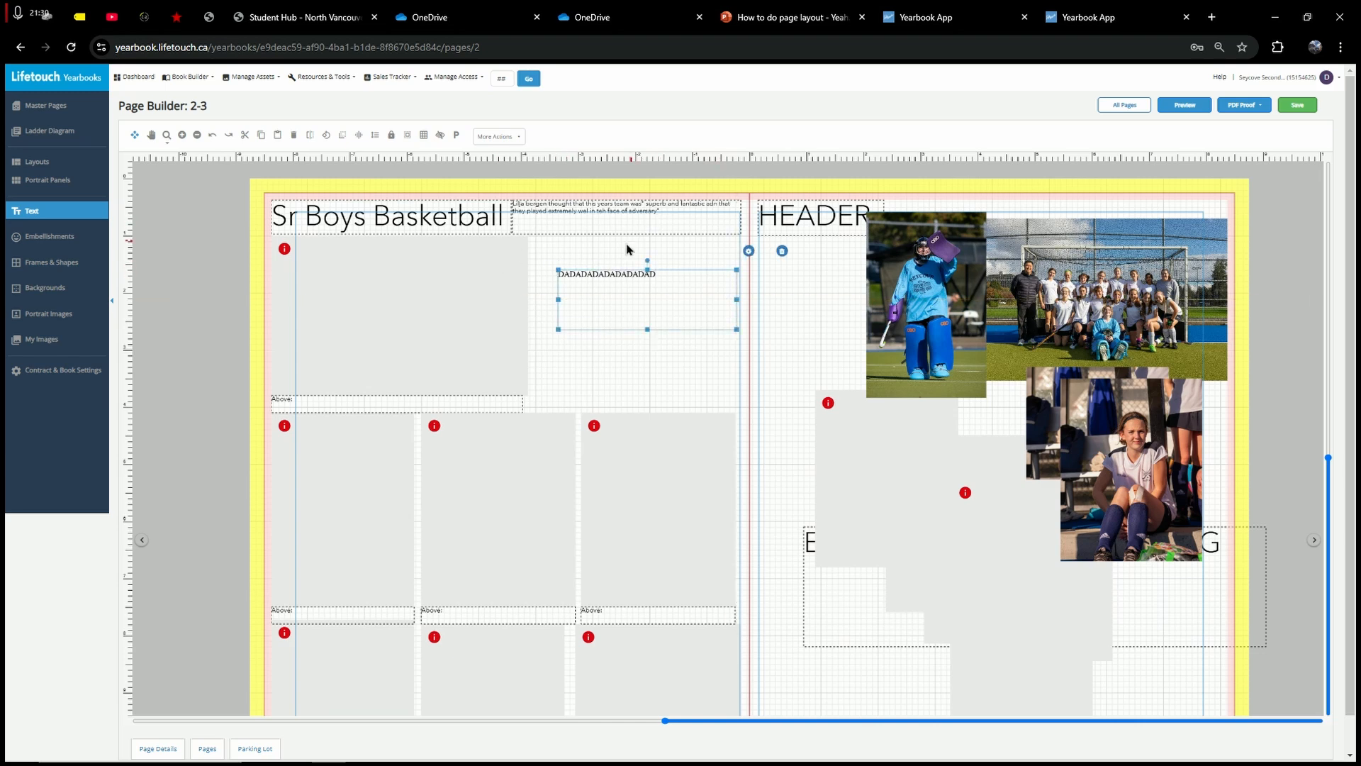
left_click_drag(565, 274, 544, 240)
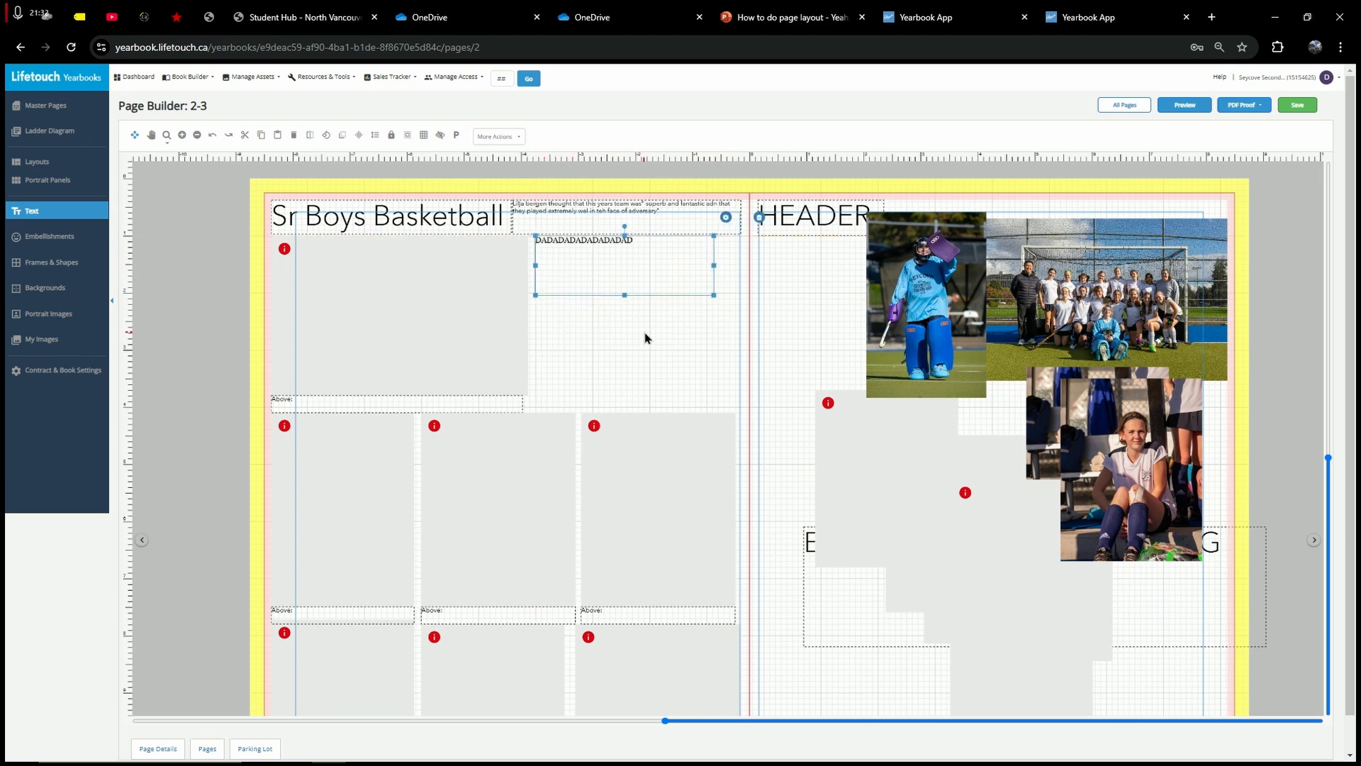
left_click(644, 333)
left_click_drag(922, 304, 818, 329)
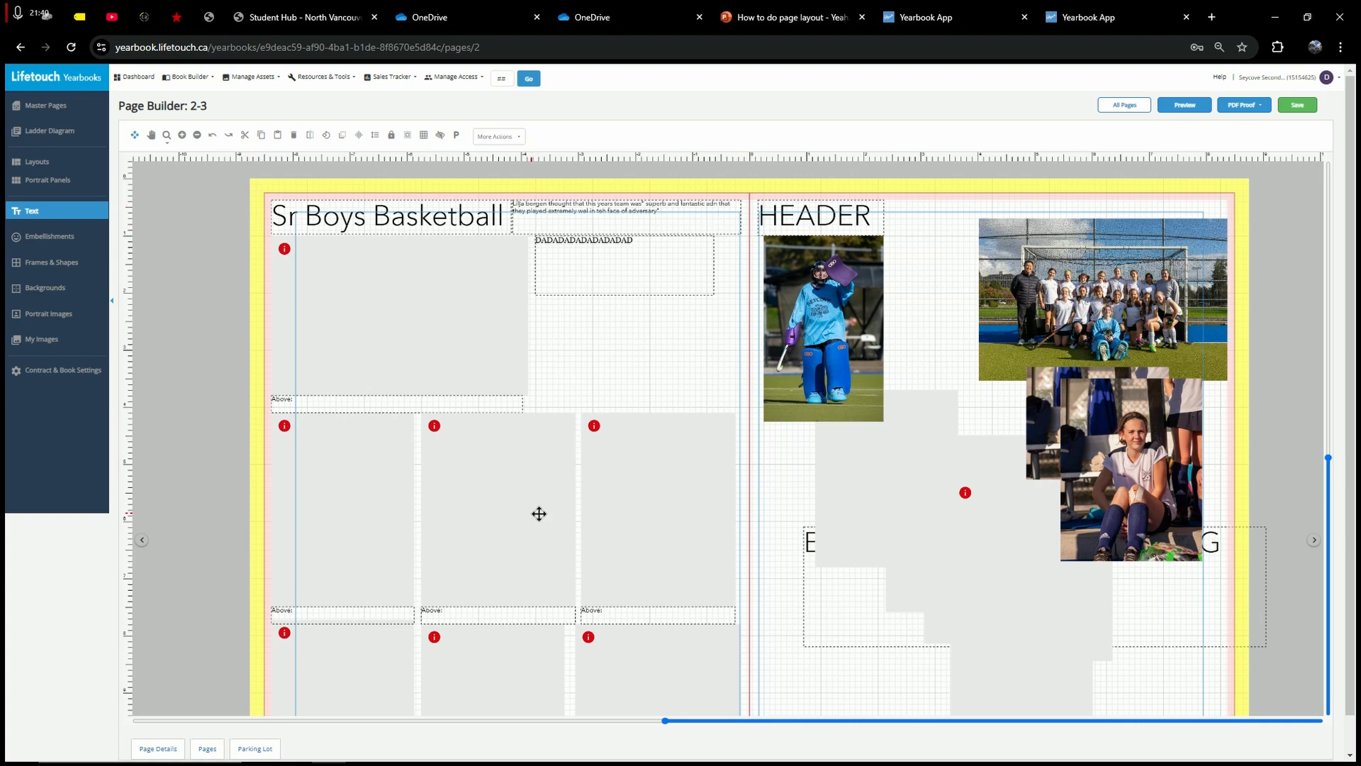
Step: Nudge the quote box beside the Sr Boys Basketball title slightly higher
scroll(691, 571, "down", 1)
scroll(751, 573, "up", 2)
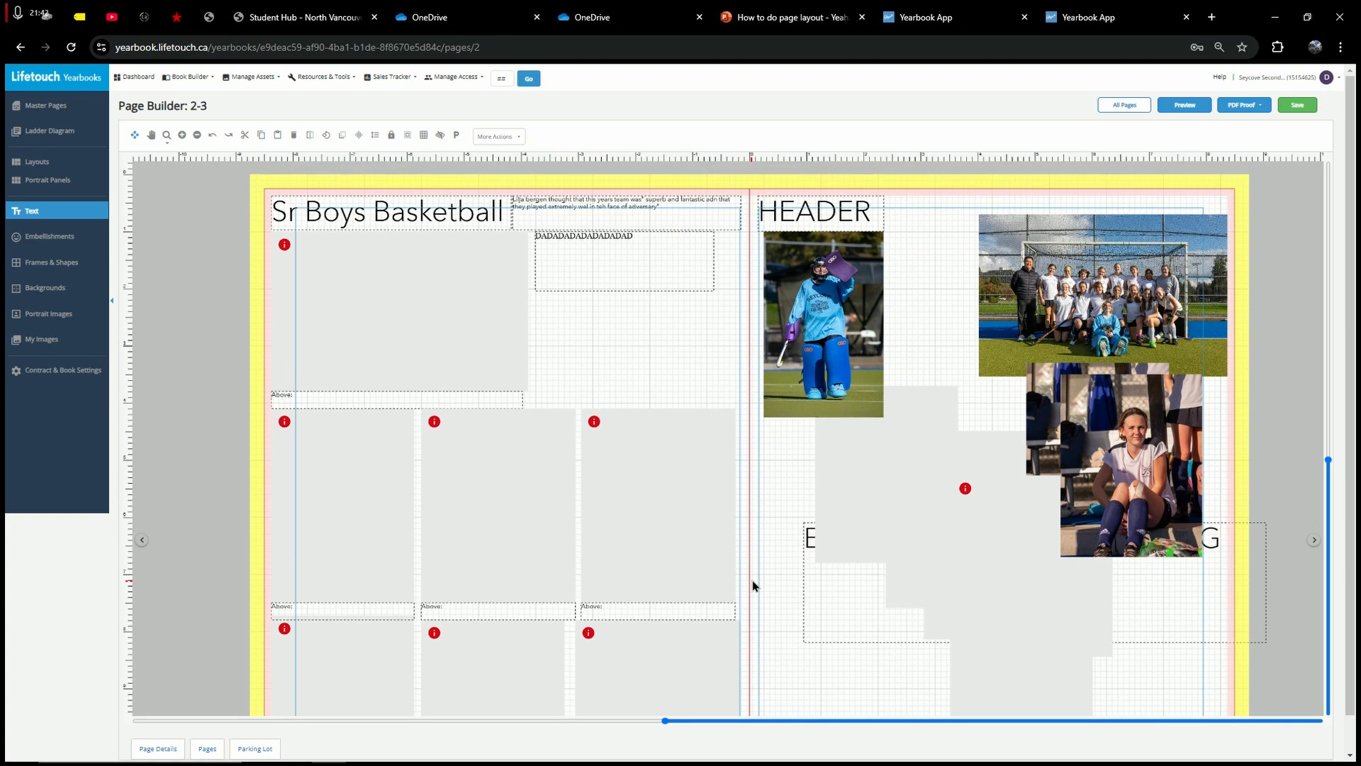
scroll(752, 586, "down", 2)
left_click(431, 207)
left_click(575, 312)
left_click(485, 219)
left_click(587, 221)
left_click(633, 331)
left_click(460, 213)
left_click(560, 213)
left_click(409, 207)
left_click_drag(560, 211, 590, 206)
left_click(416, 210)
left_click(735, 324)
scroll(751, 309, "down", 2)
scroll(777, 488, "up", 3)
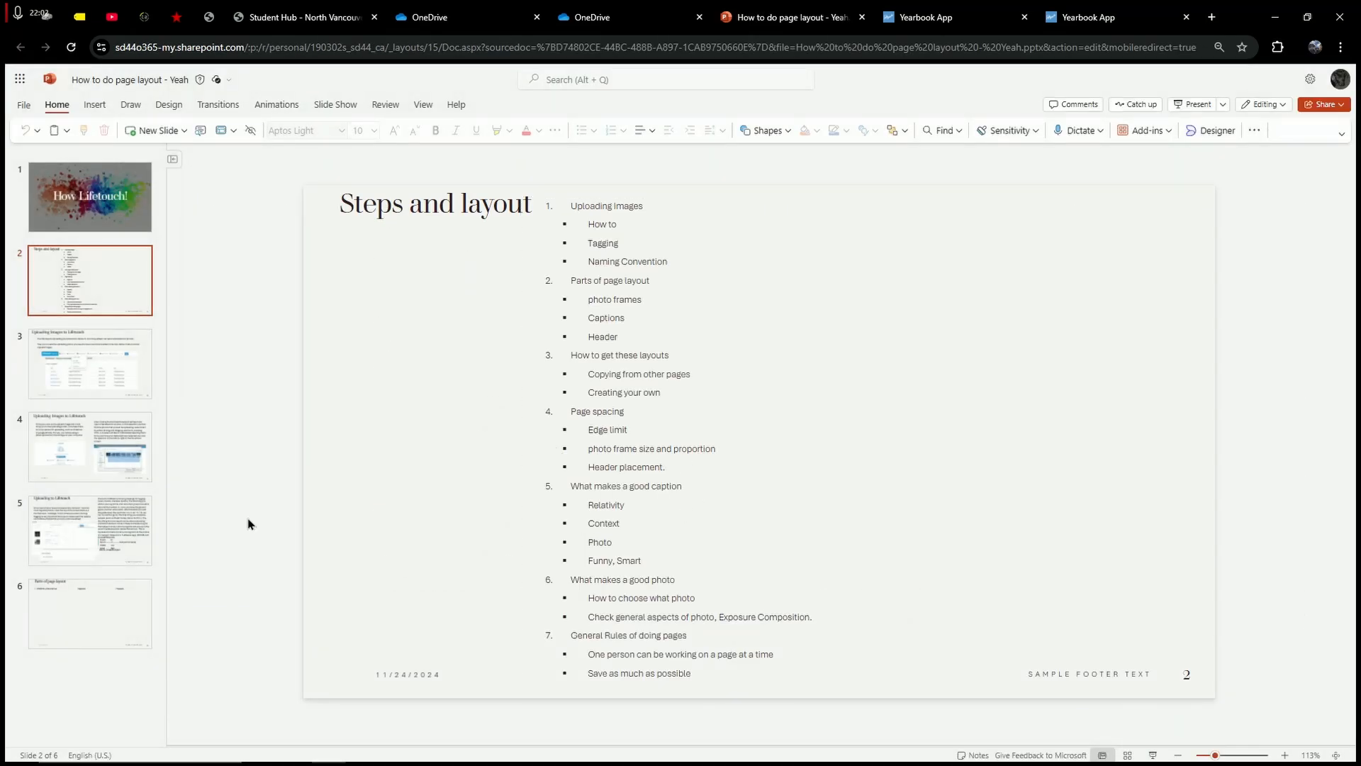
Step: Review the 'What makes a good caption/photo' bullets on the slide, then return to the yearbook
left_click_drag(589, 487, 812, 587)
left_click(532, 481)
left_click(668, 565)
left_click(637, 555)
left_click(700, 587)
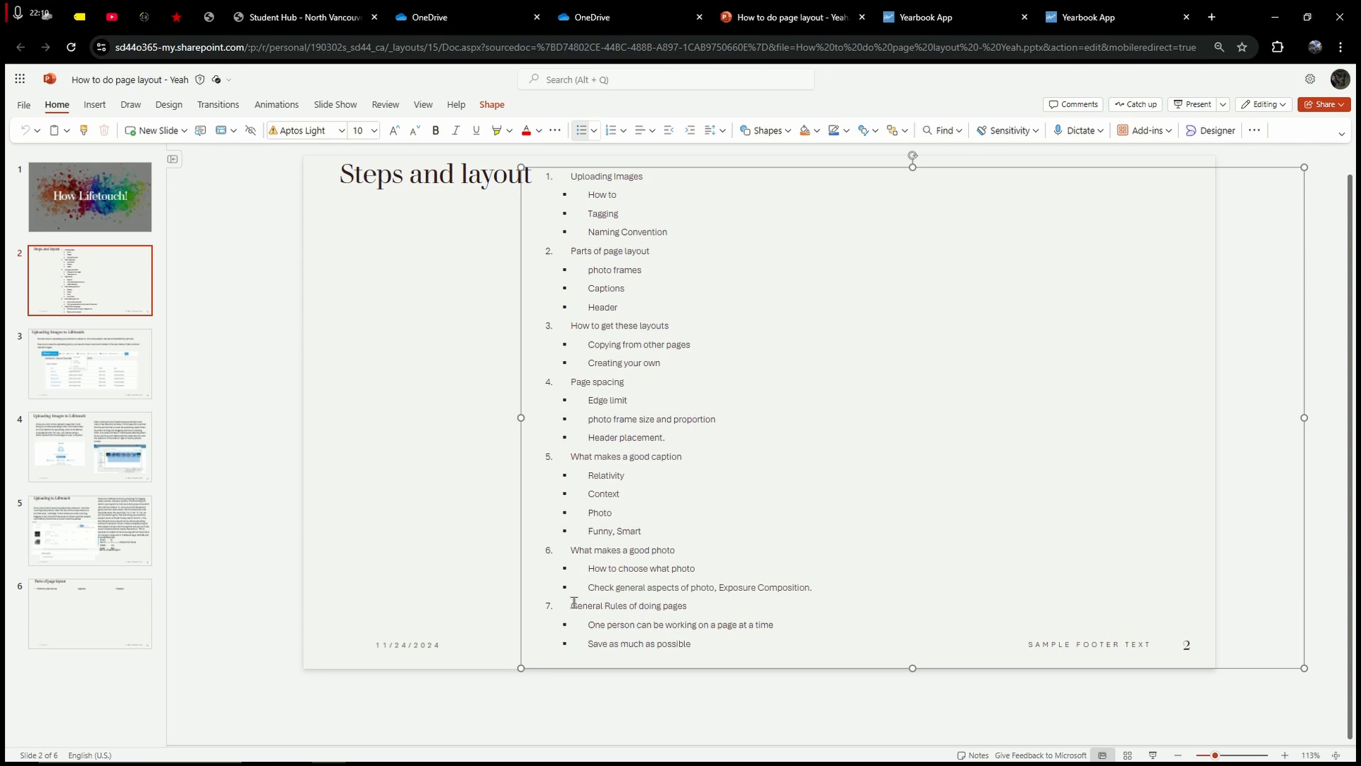
left_click(904, 20)
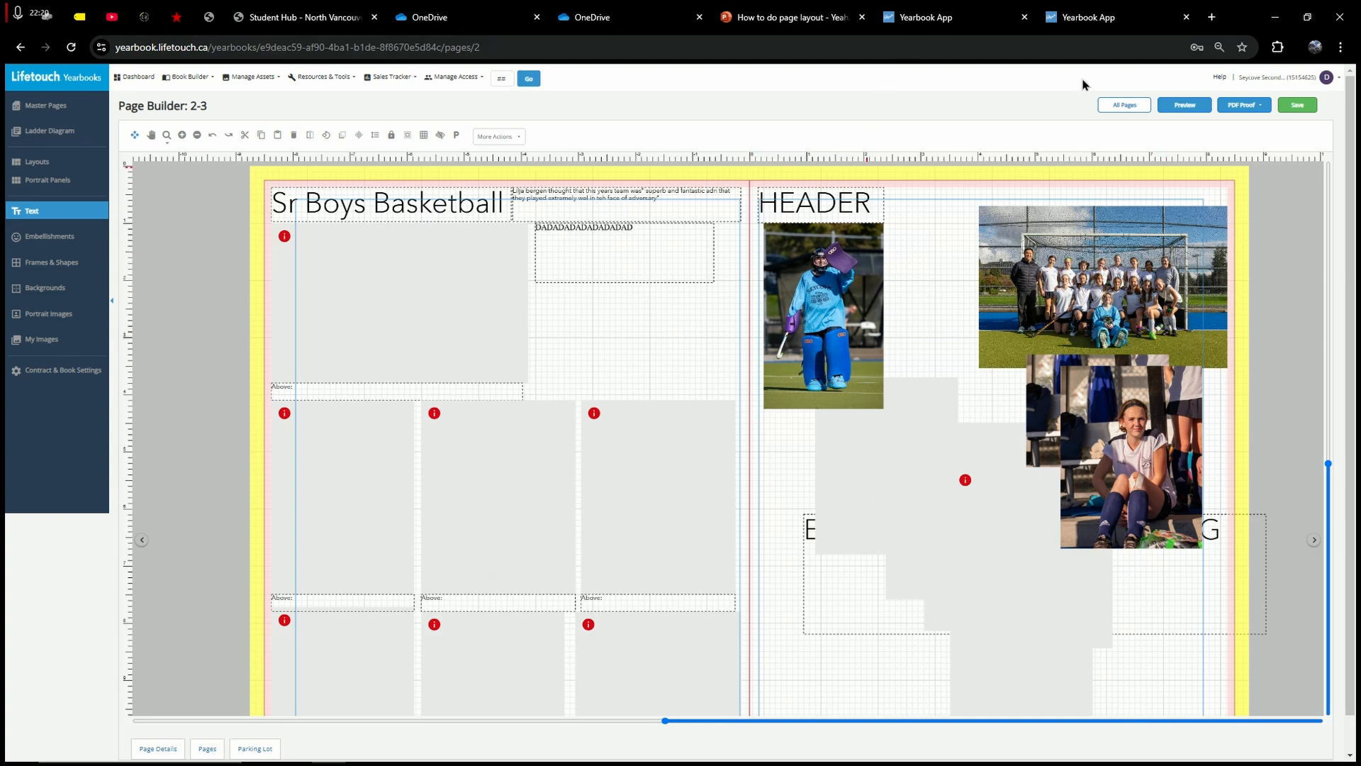
Step: Save spread 2-3, then glance at the lesson outline slide and return to Page Builder
left_click(1297, 105)
left_click(527, 219)
left_click(805, 10)
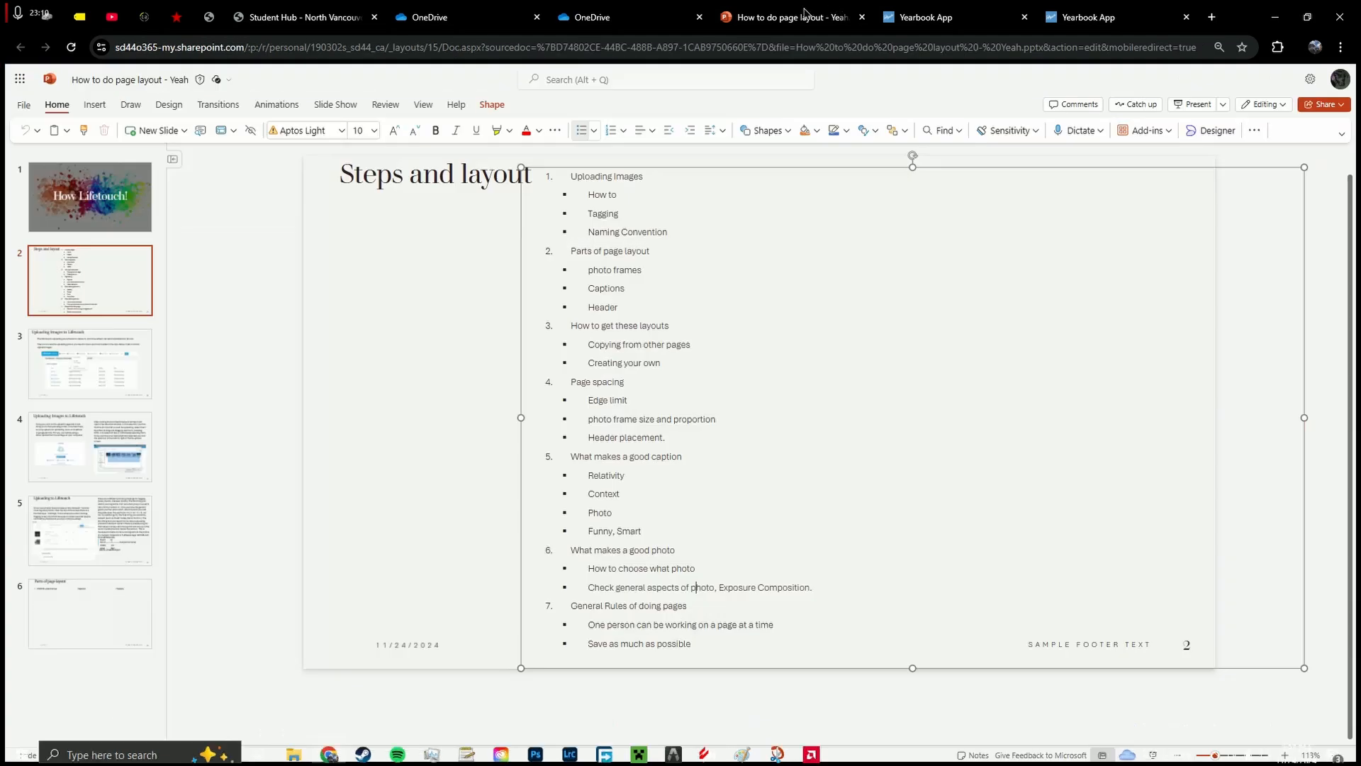
left_click(1106, 8)
left_click(937, 8)
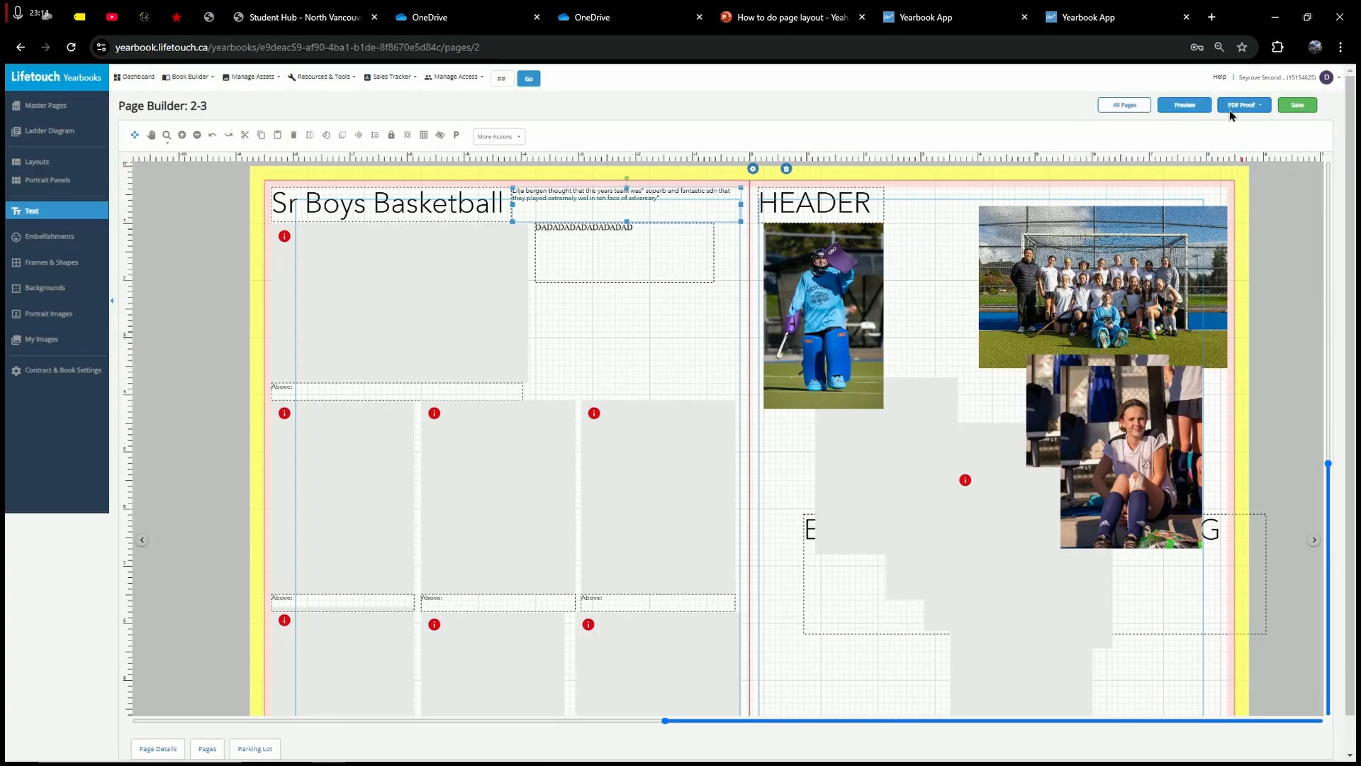
Step: Deselect the quote box and save spread 2-3 a second time
left_click(658, 317)
left_click(1297, 105)
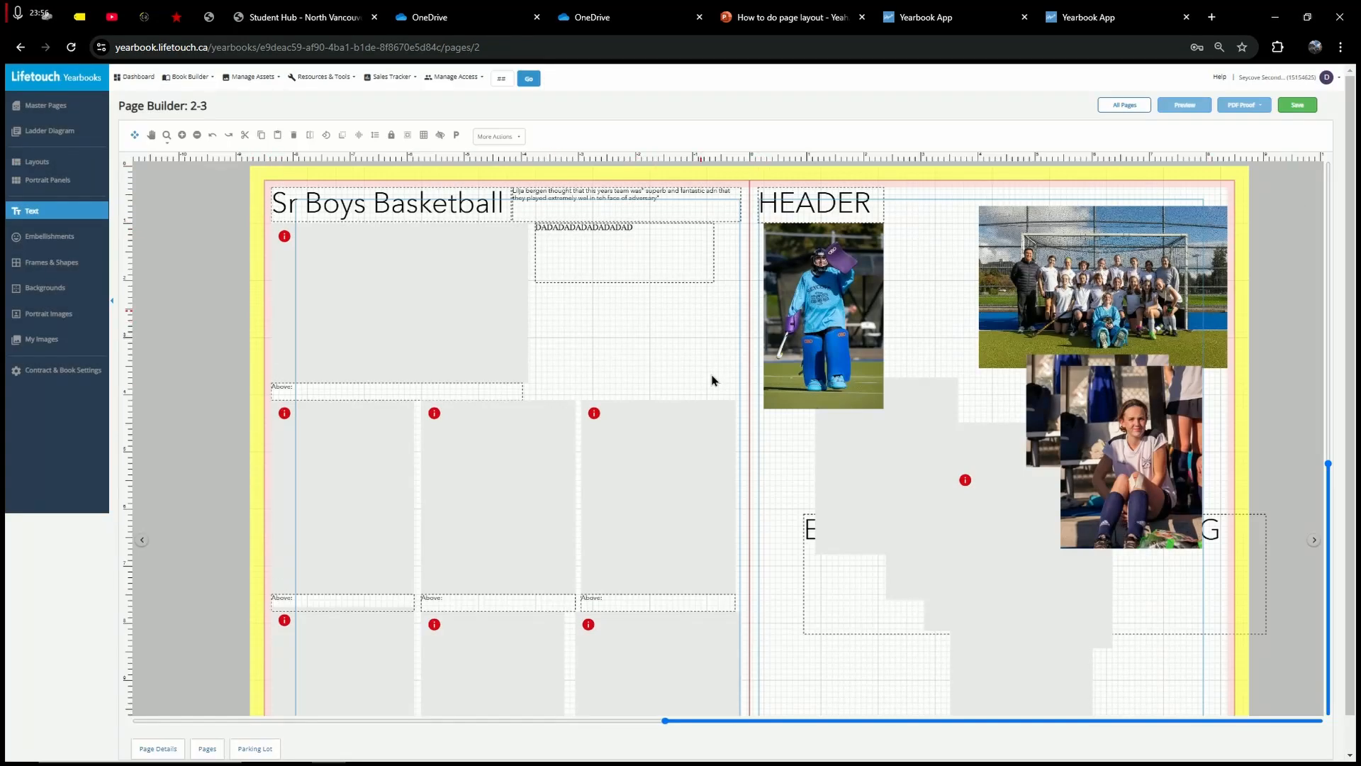
scroll(717, 586, "down", 1)
scroll(717, 585, "down", 1)
scroll(769, 605, "up", 4)
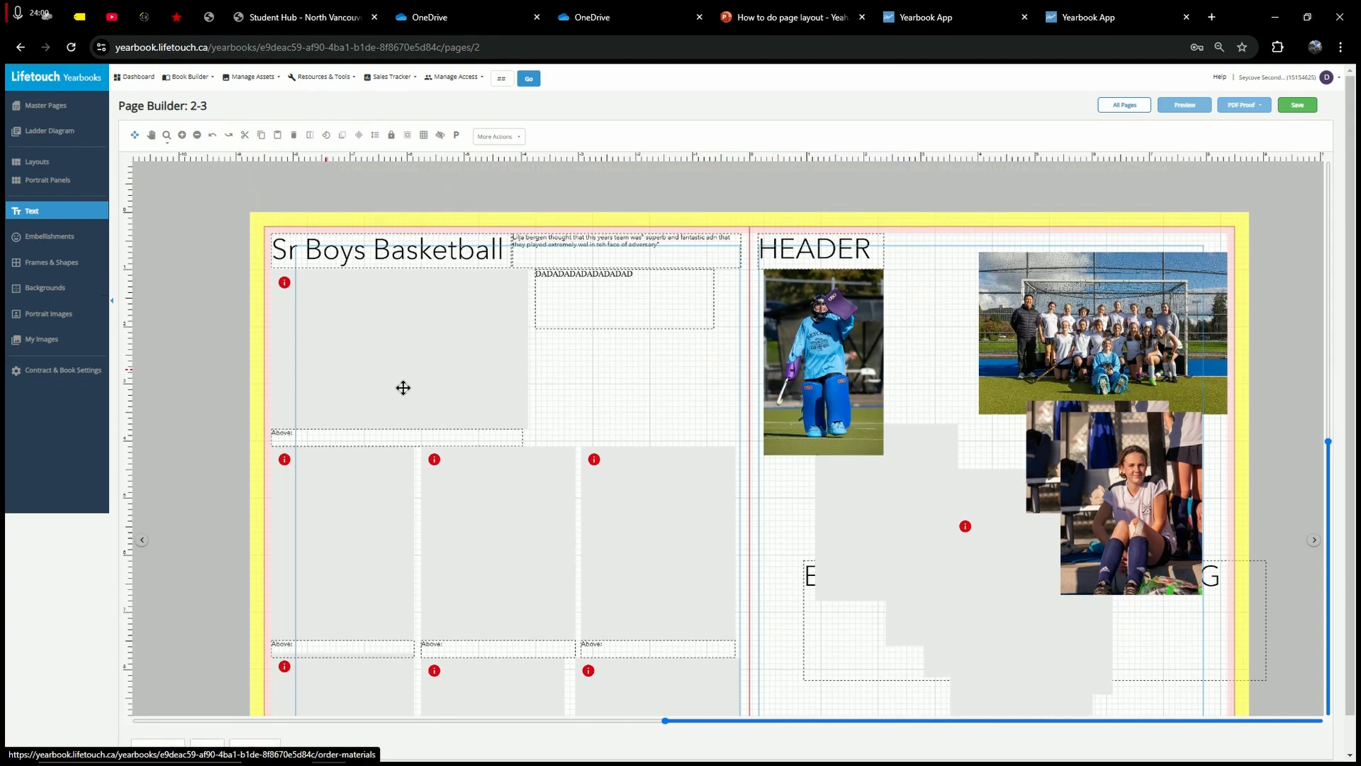
Step: Zoom in on the spread and adjust the browser page zoom down and back up
left_click(182, 136)
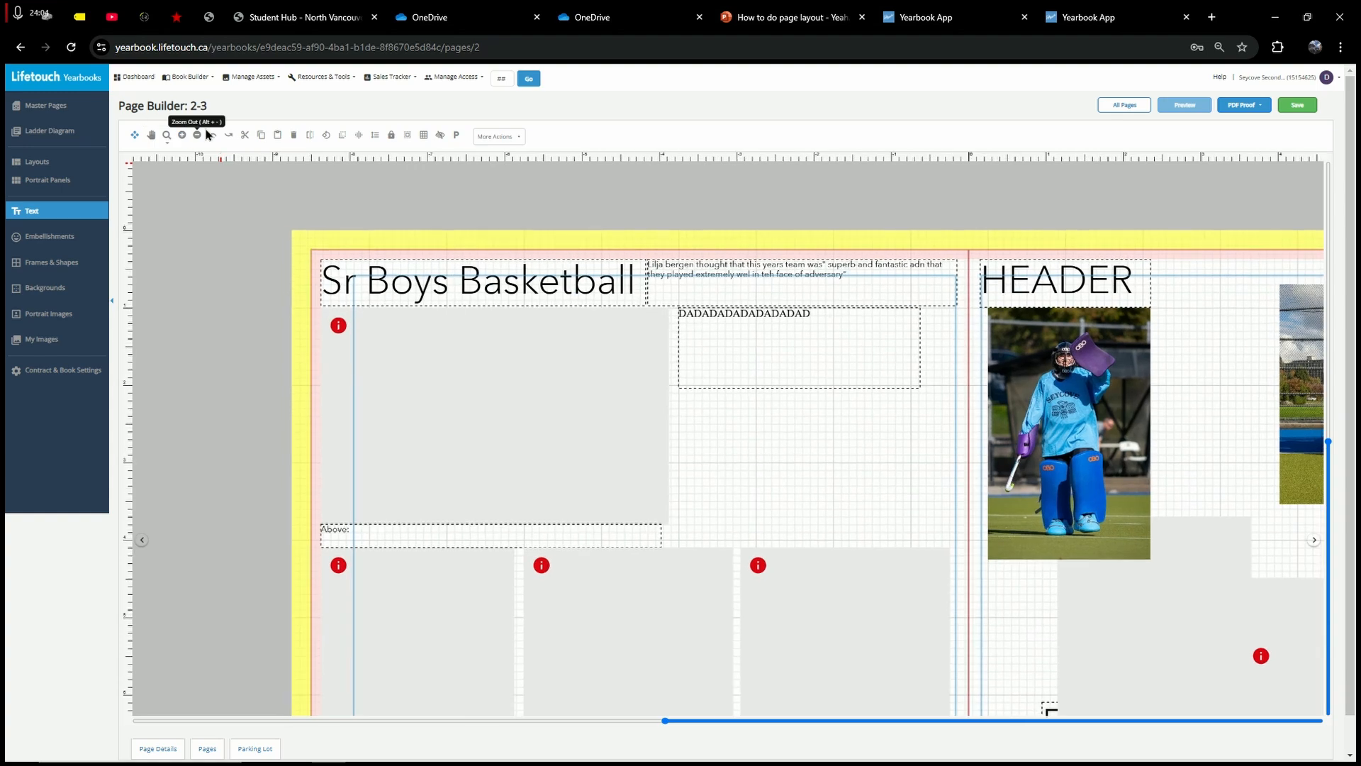
key("ctrl+minus")
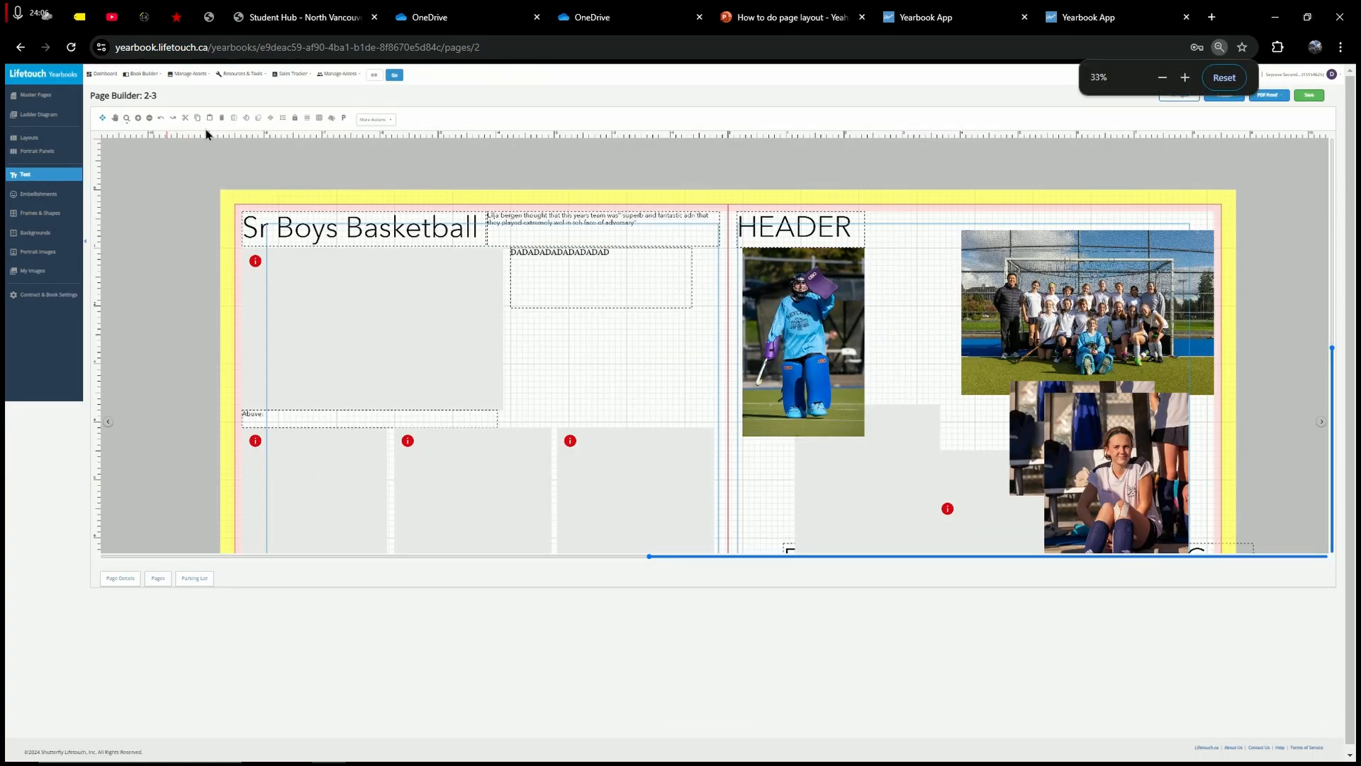
key("ctrl+minus")
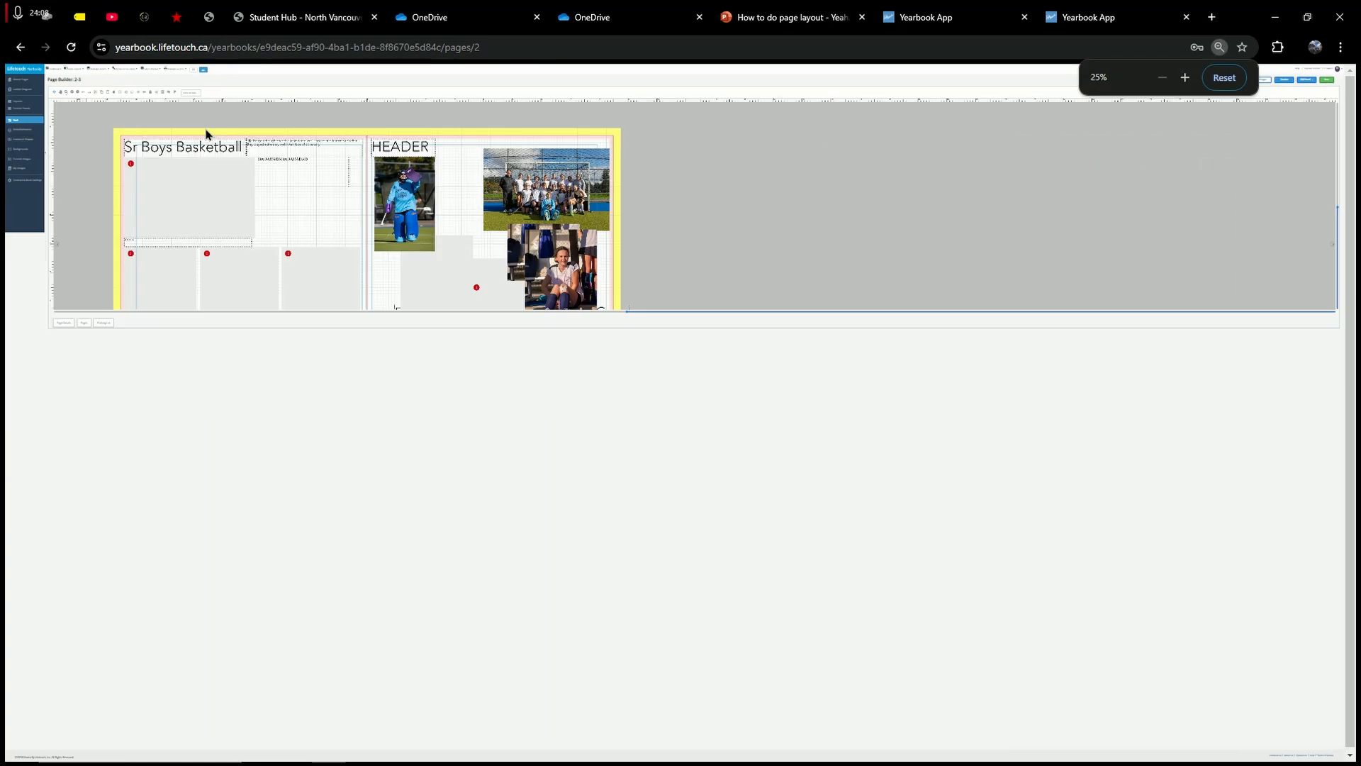
key("ctrl+plus")
key("ctrl+plus")
key("ctrl+plus")
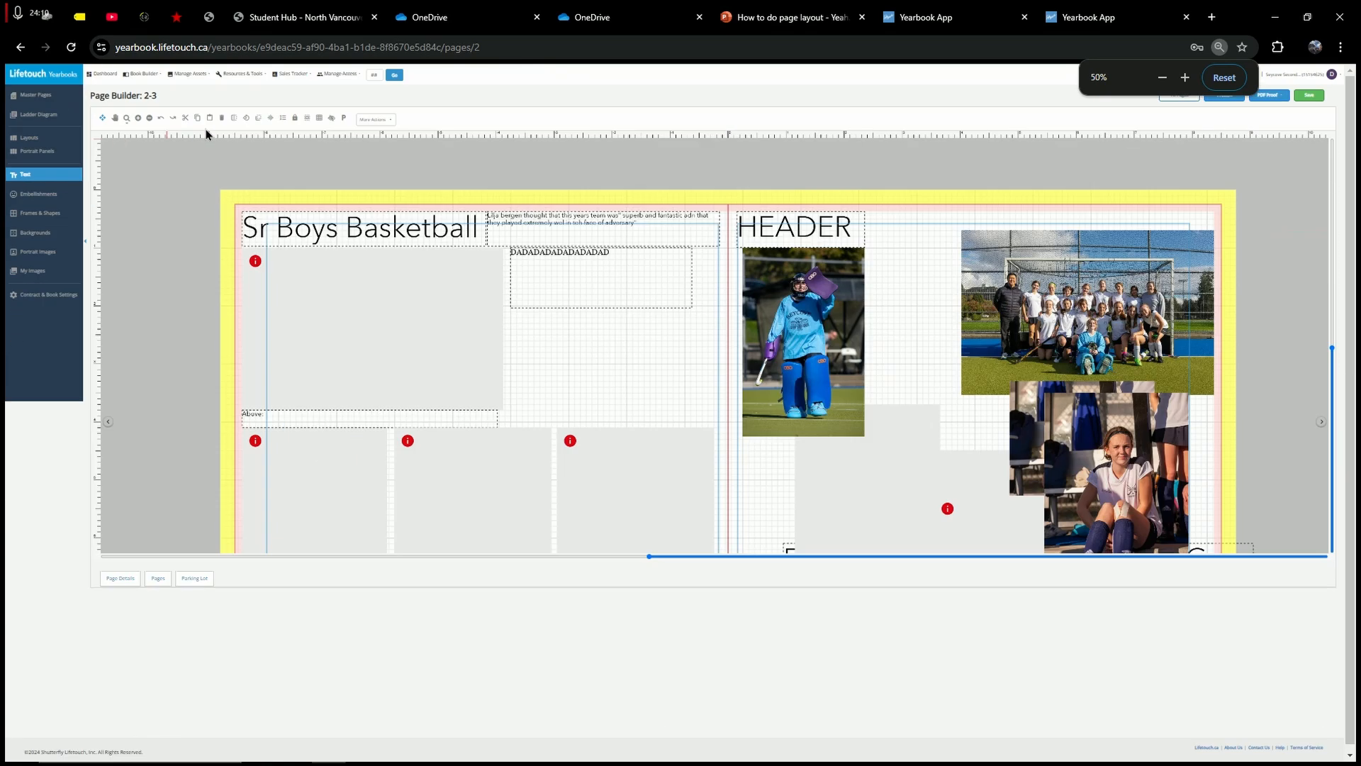
key("ctrl+plus")
key("ctrl+plus")
key("ctrl+plus")
key("ctrl+plus")
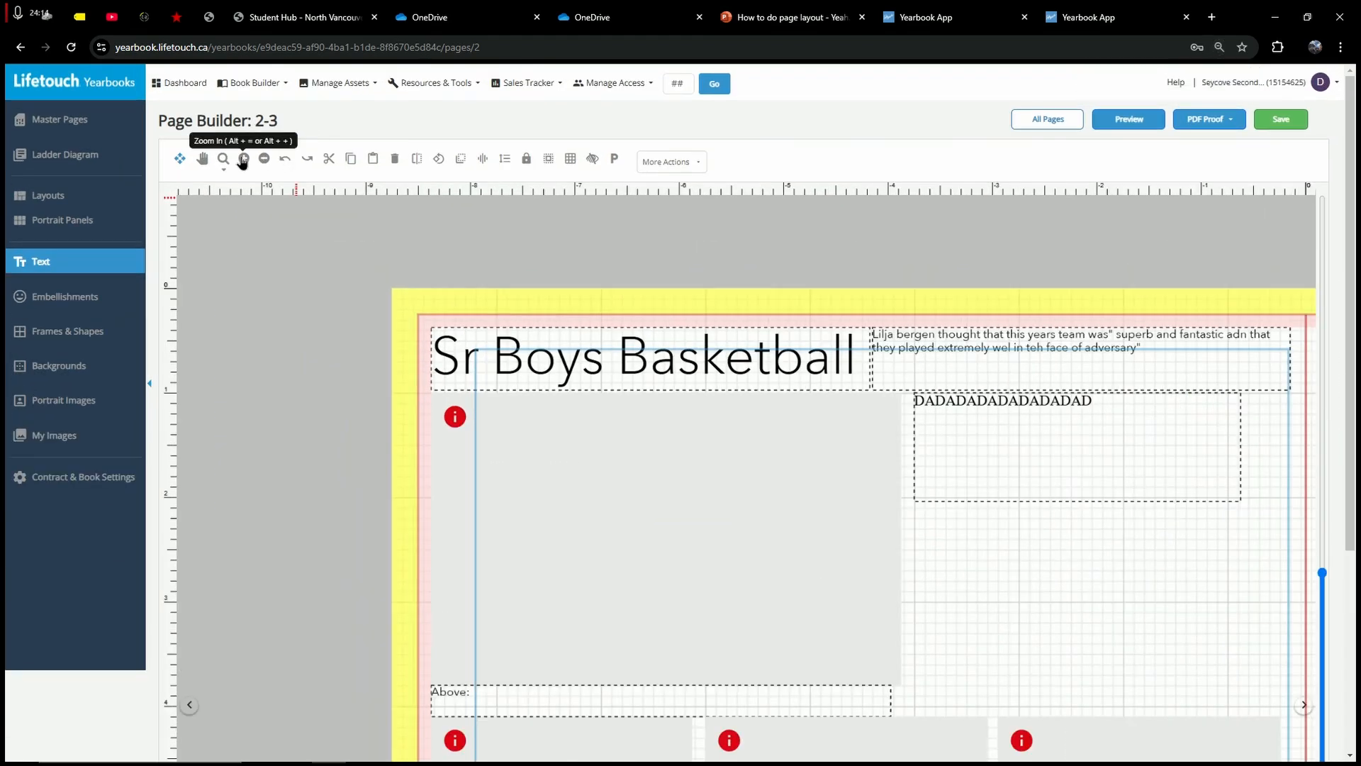
Step: Zoom the spread out to show both pages
left_click(263, 157)
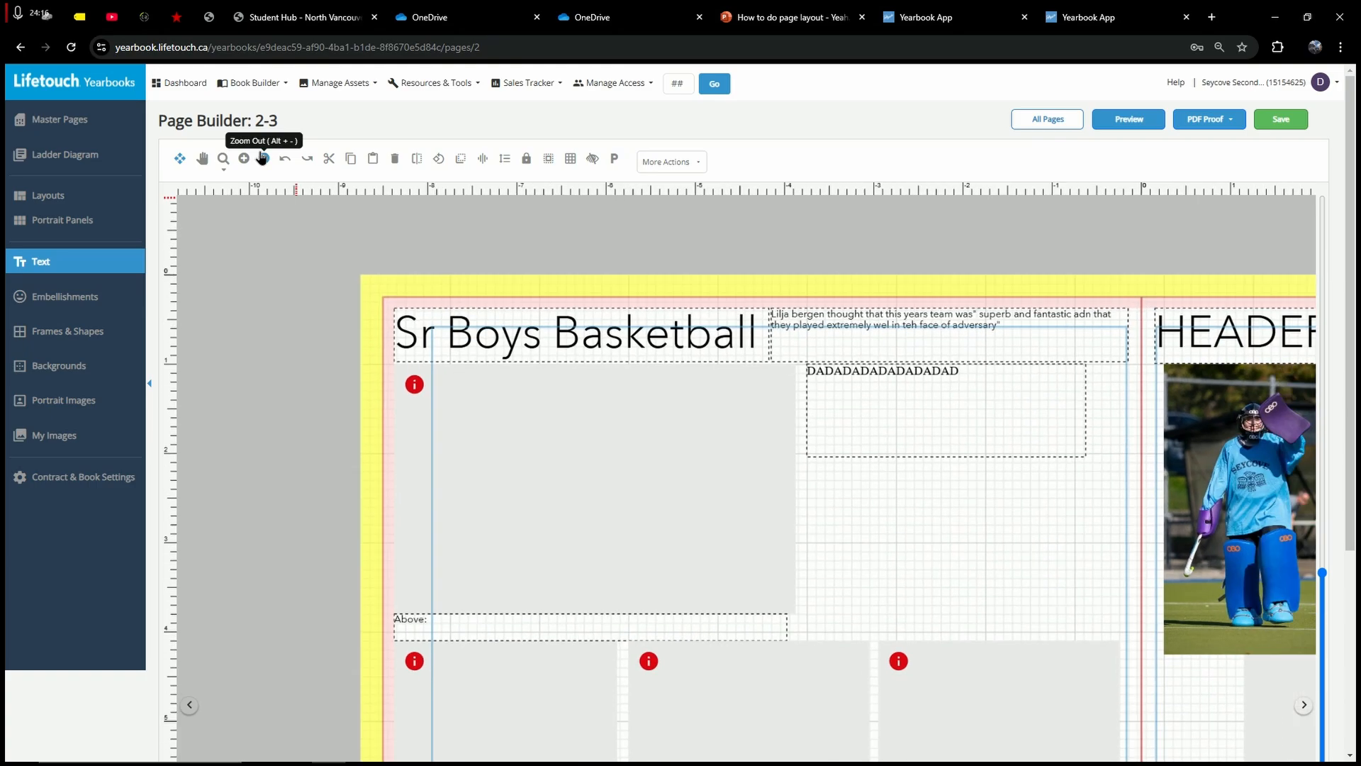
left_click(262, 157)
left_click(263, 157)
left_click(263, 158)
left_click(263, 158)
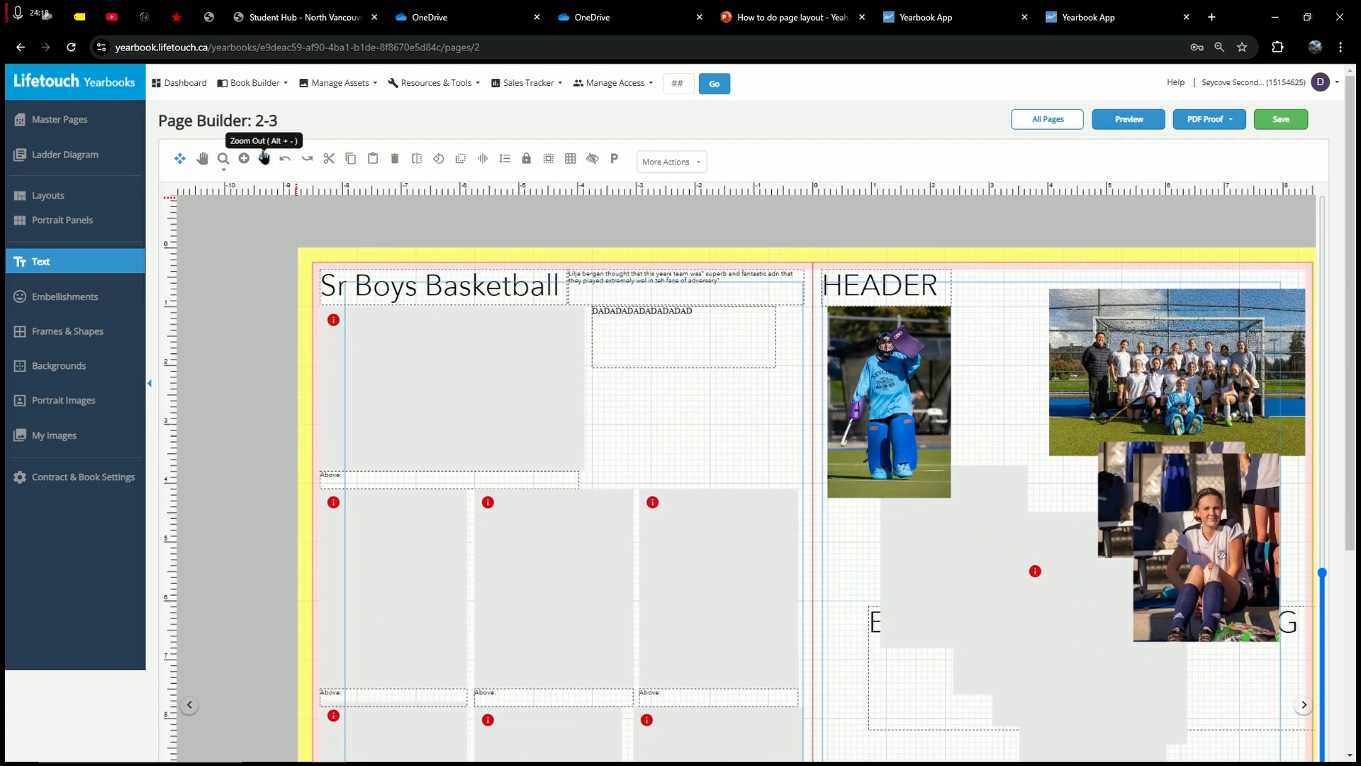
left_click(264, 157)
left_click(264, 157)
left_click(264, 157)
left_click(264, 157)
left_click(264, 157)
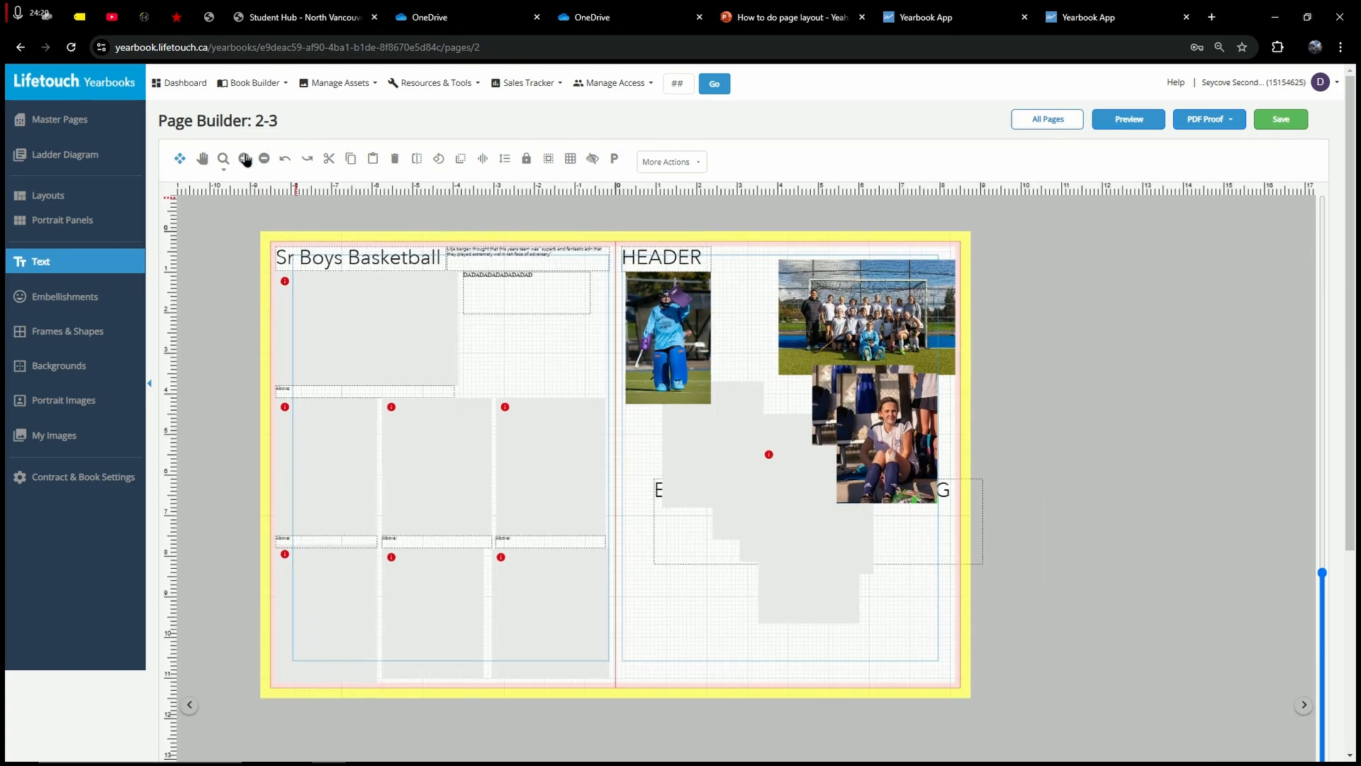
Step: Zoom back in for a close view of the left page's photo frames and captions
left_click(245, 157)
left_click(245, 158)
left_click(245, 157)
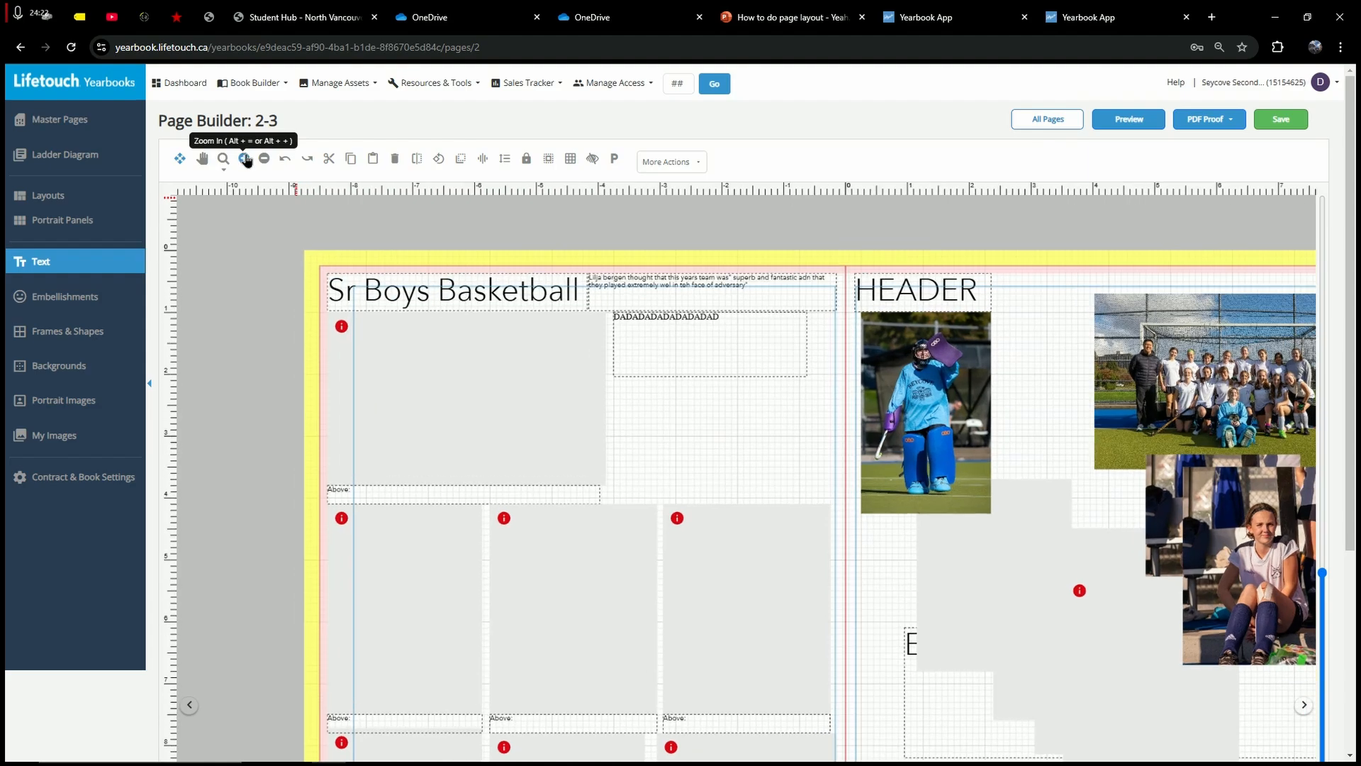
left_click(245, 158)
left_click(245, 157)
left_click(245, 157)
left_click(244, 158)
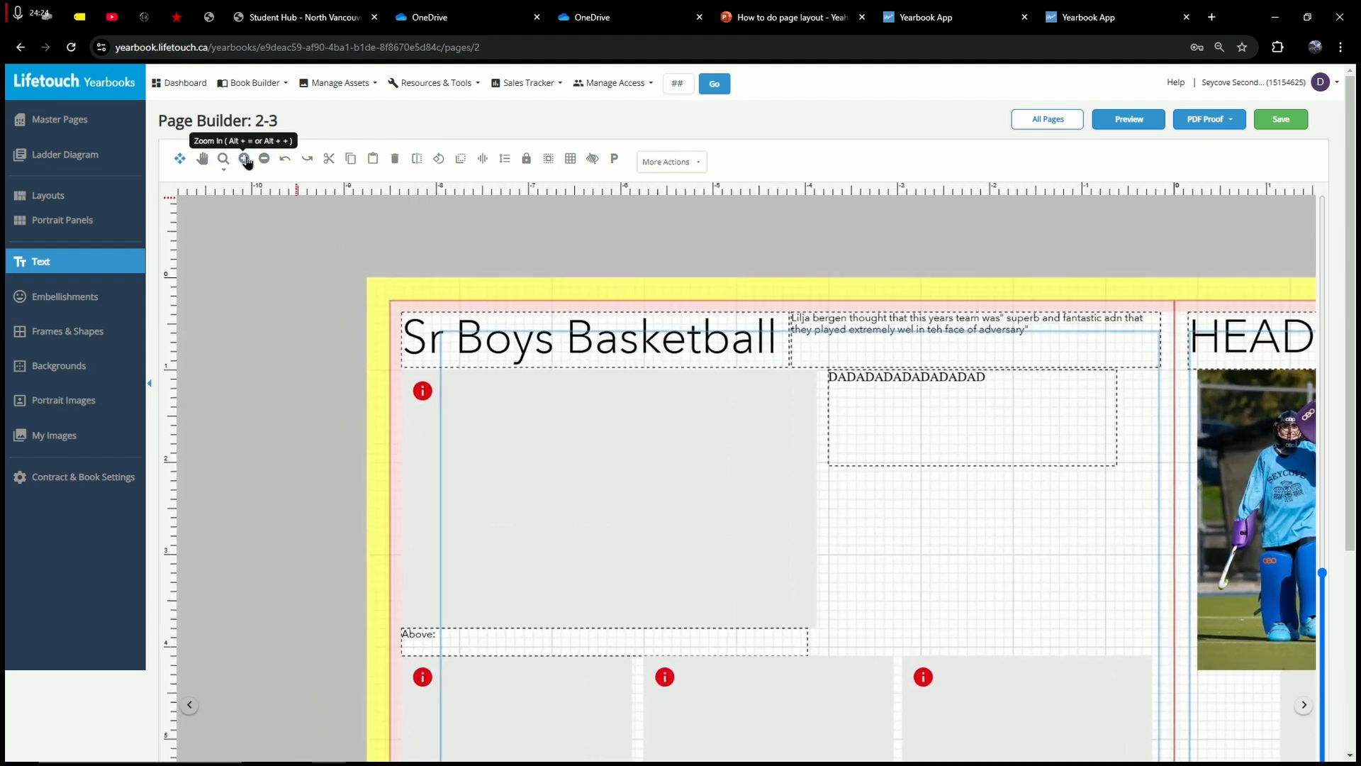
scroll(107, 501, "down", 4)
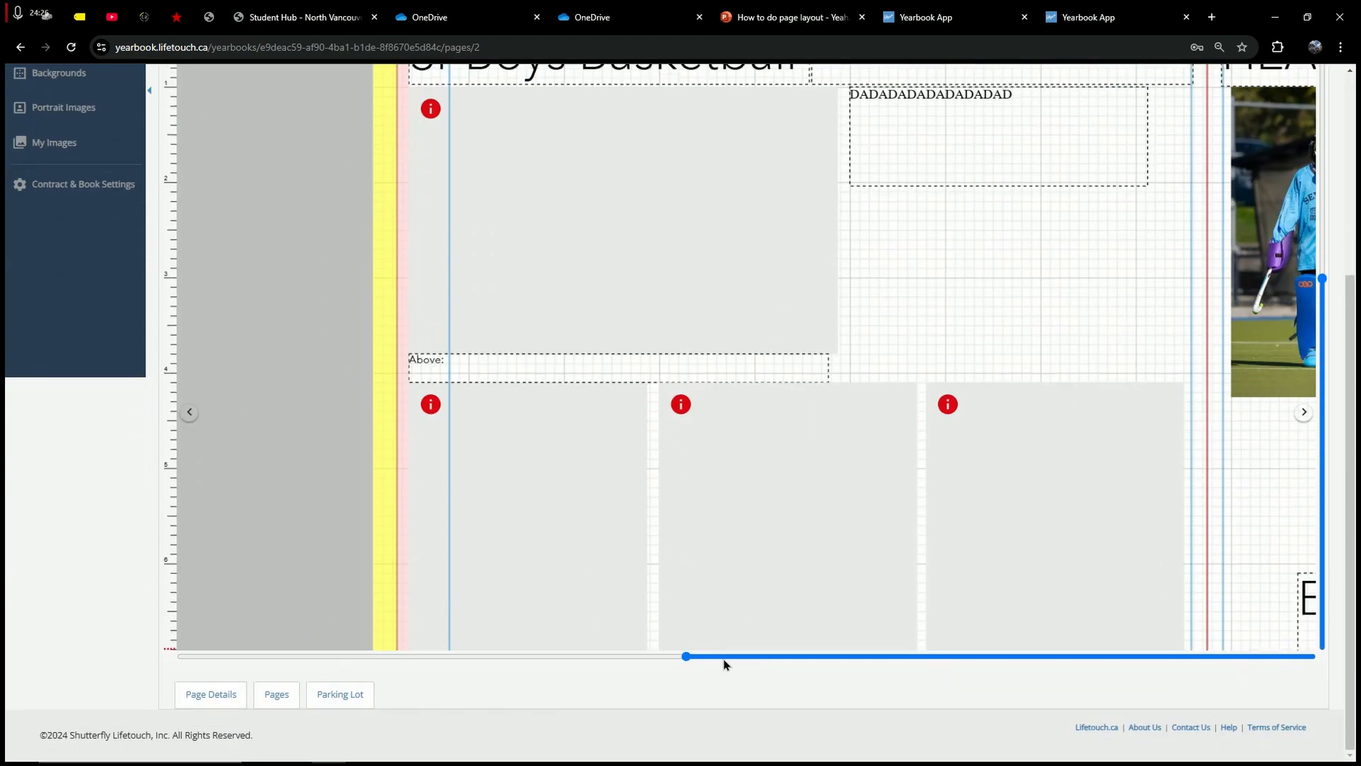
left_click_drag(1328, 287, 1323, 188)
left_click_drag(763, 657, 853, 616)
scroll(319, 572, "up", 1)
scroll(92, 547, "up", 4)
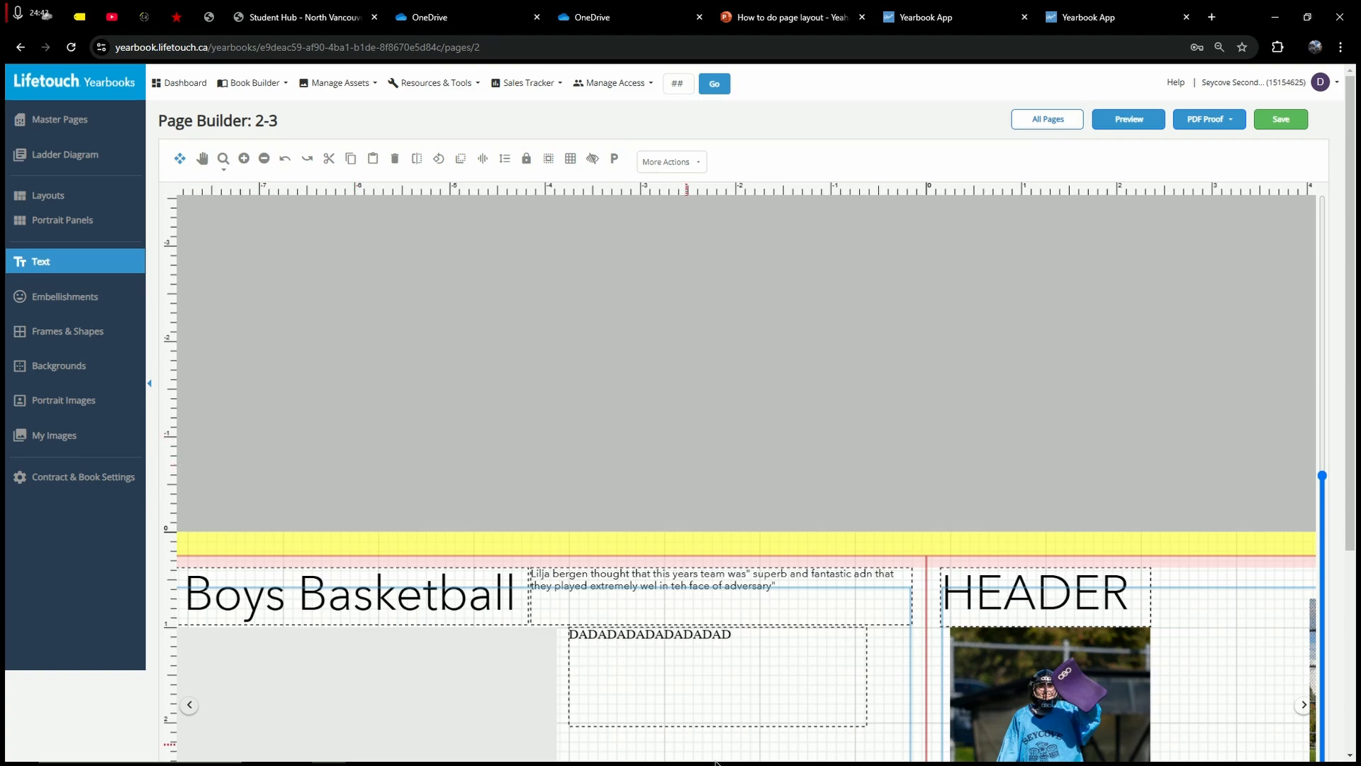
mouse_move(709, 749)
left_click(809, 749)
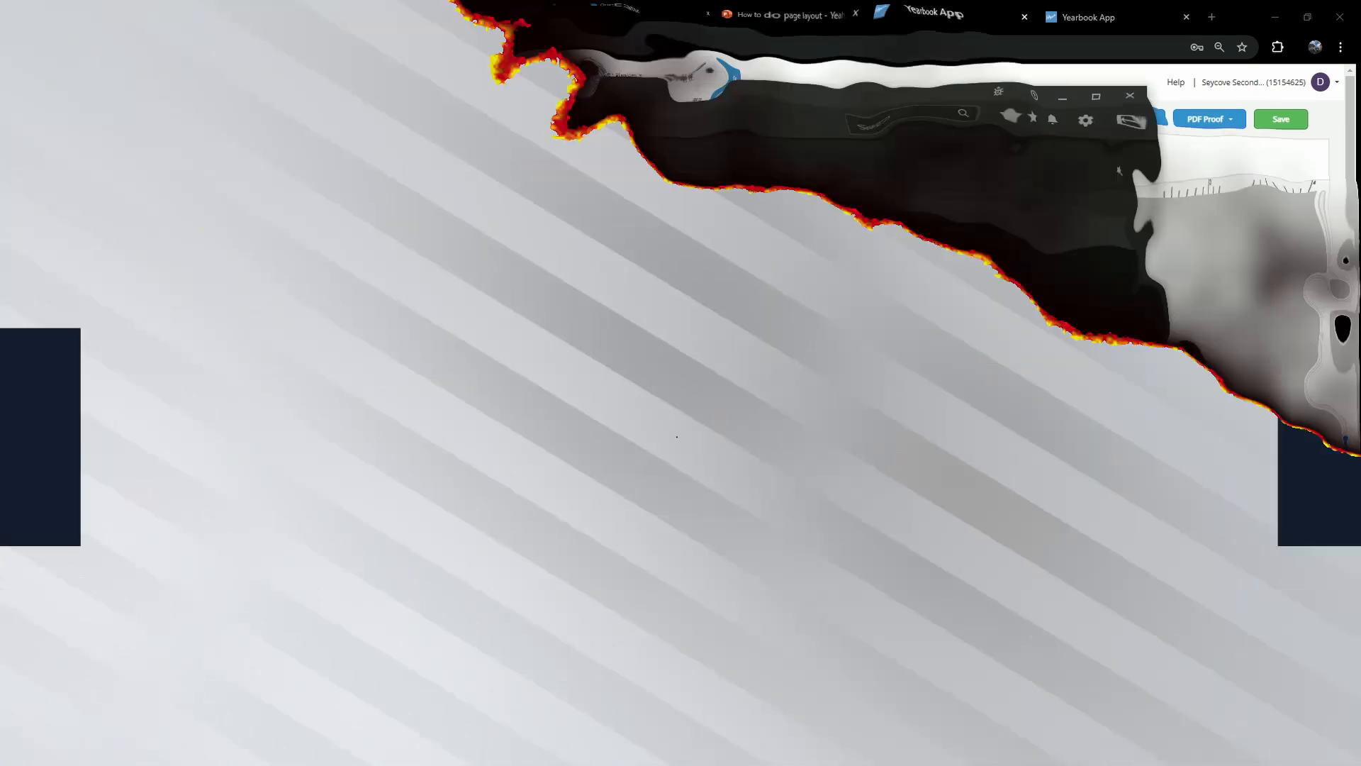